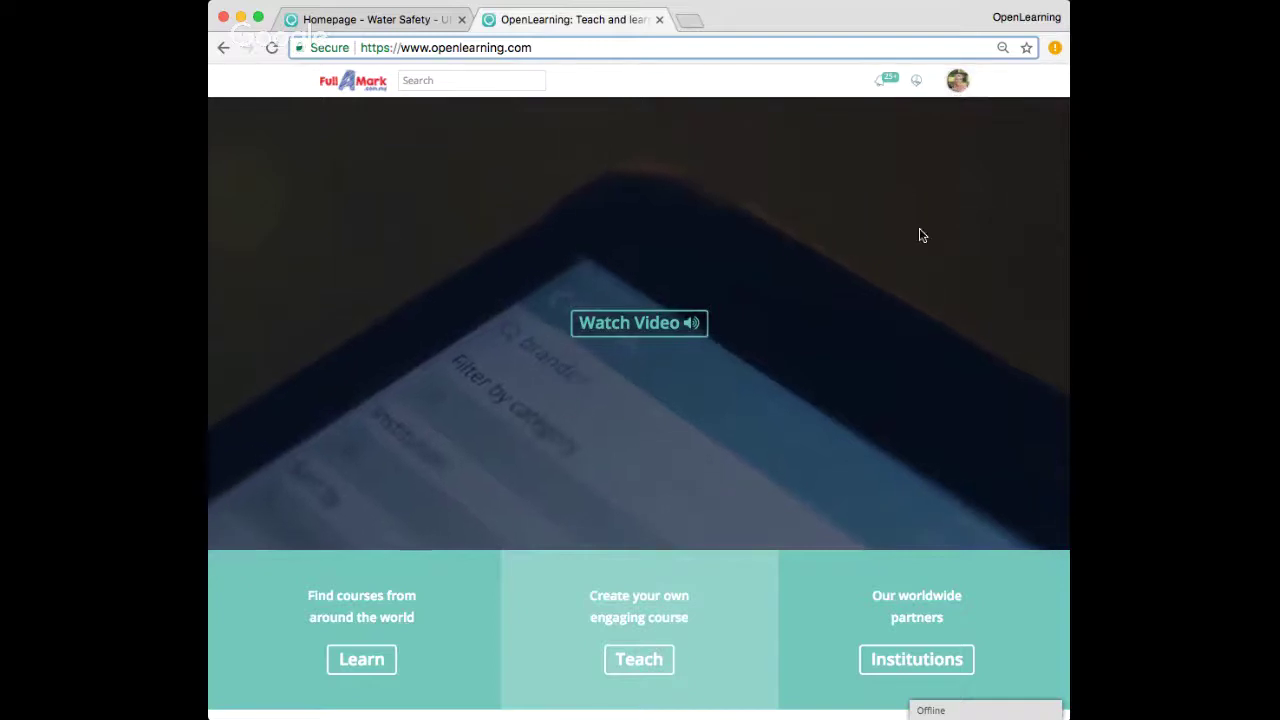
Open the Teach page for creating an engaging course from the OpenLearning homepage
{"action": "scroll", "coordinate": [858, 299], "scroll_direction": "down", "scroll_amount": 2}
{"action": "scroll", "coordinate": [858, 299], "scroll_direction": "down", "scroll_amount": 4}
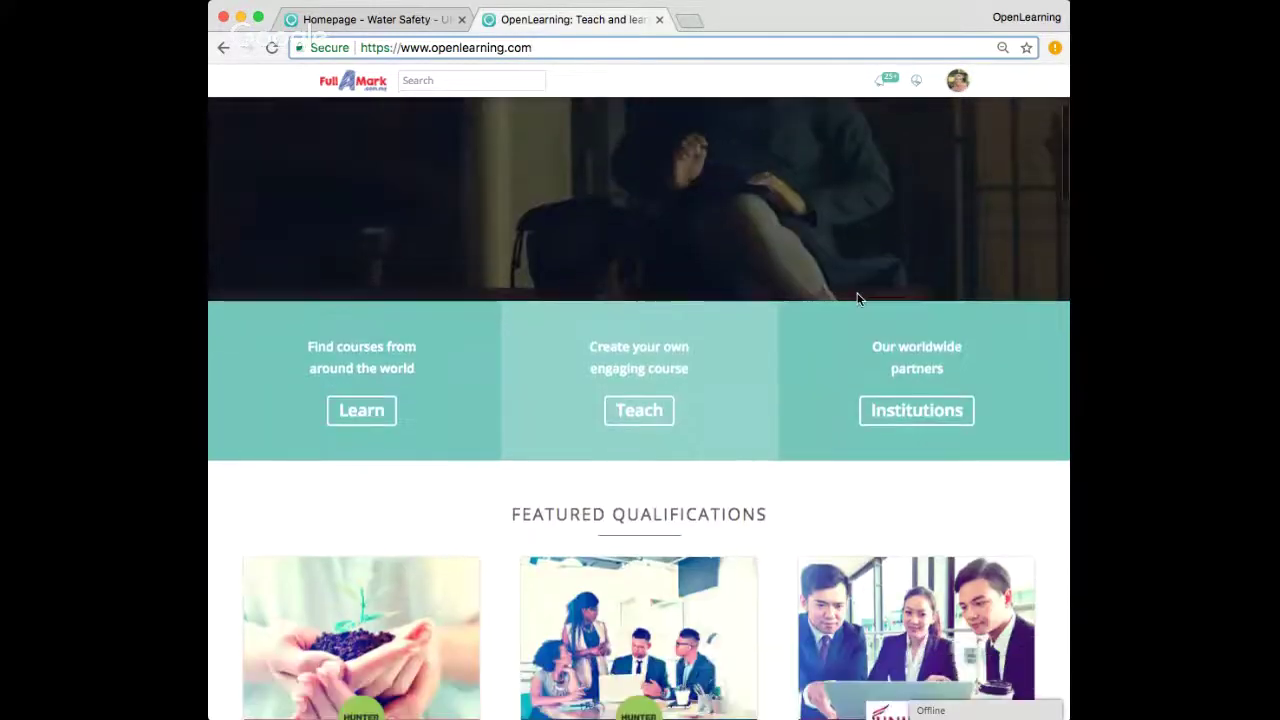
{"action": "scroll", "coordinate": [858, 299], "scroll_direction": "up", "scroll_amount": 2}
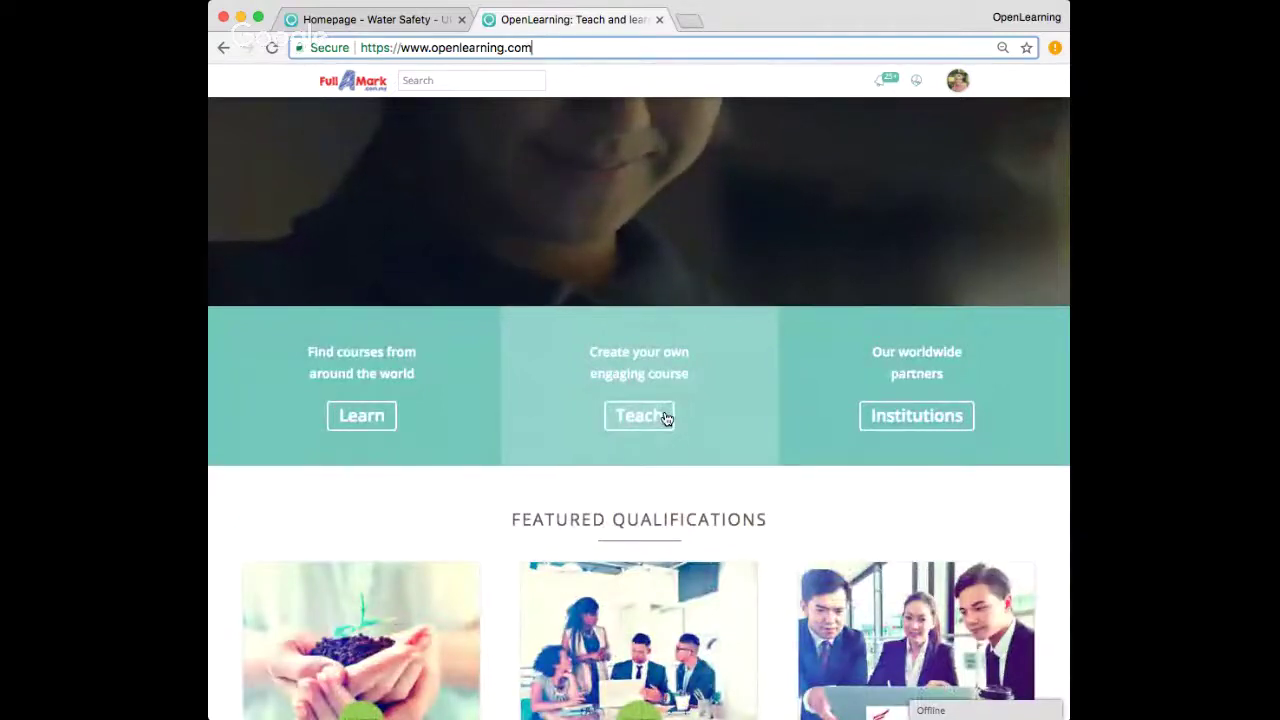
{"action": "scroll", "coordinate": [666, 418], "scroll_direction": "down", "scroll_amount": 1}
{"action": "scroll", "coordinate": [664, 430], "scroll_direction": "up", "scroll_amount": 2}
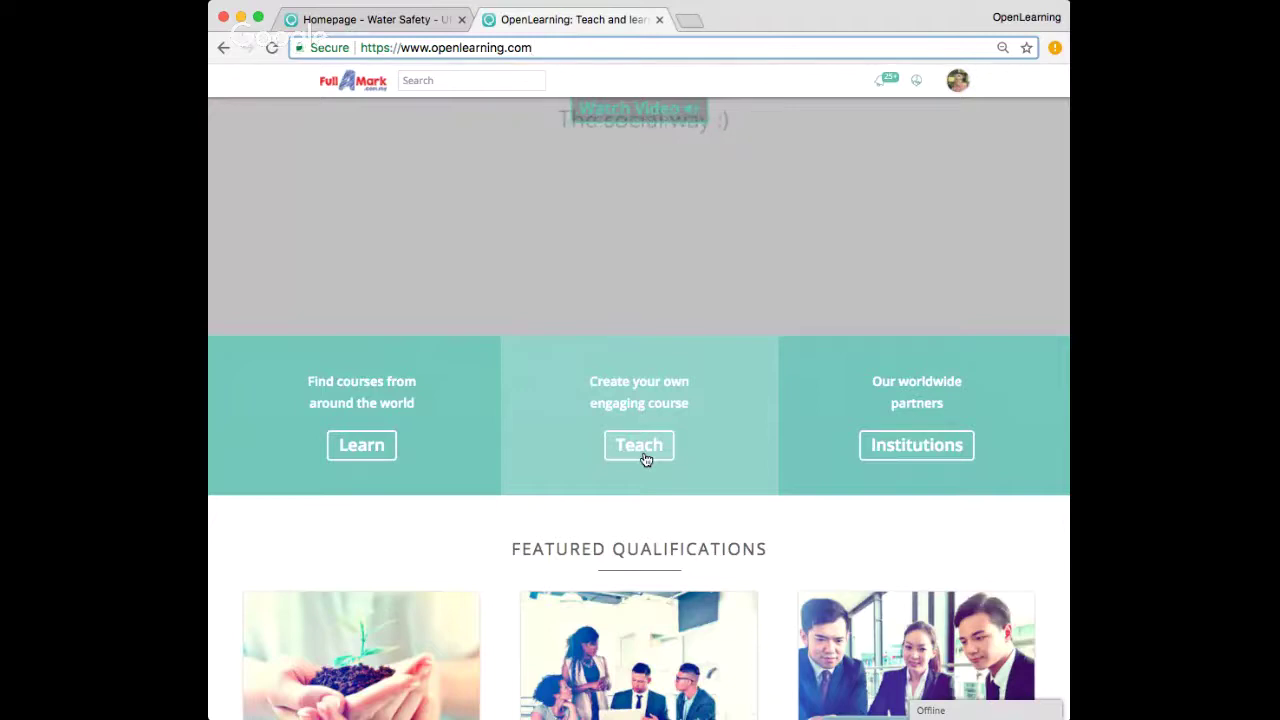
{"action": "left_click", "coordinate": [640, 446]}
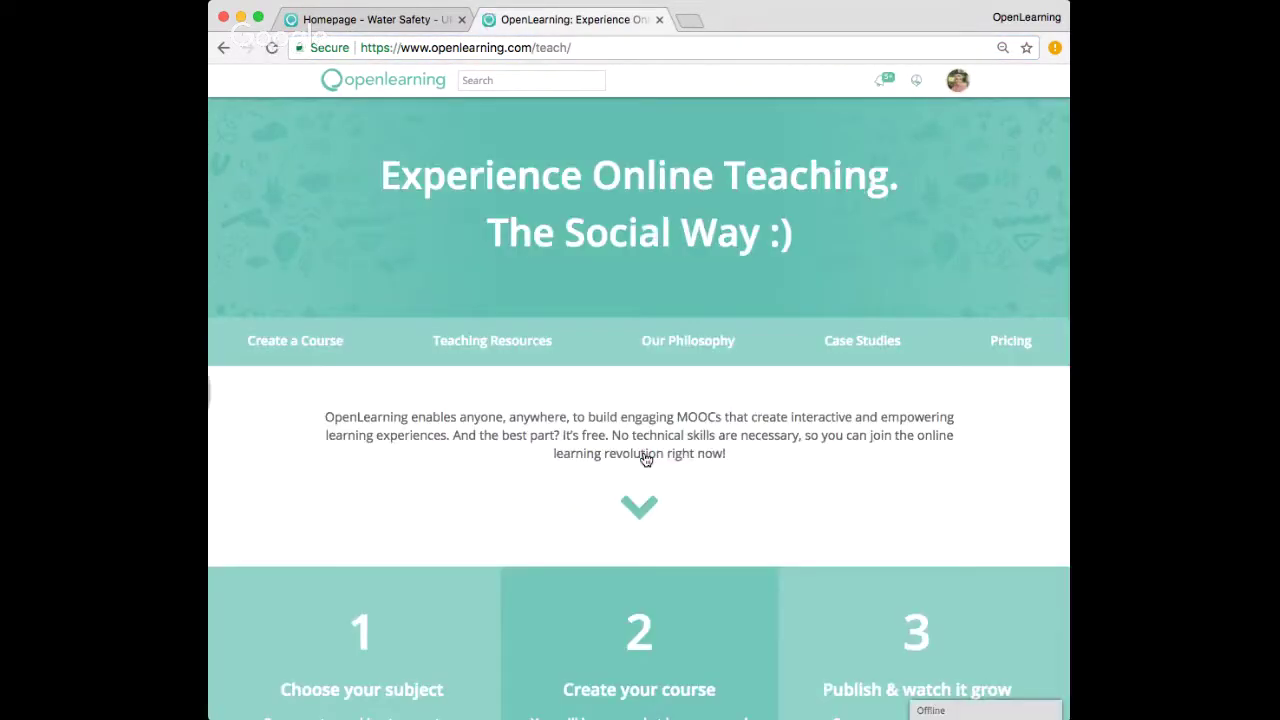
Open the course creation form from the Teach page, below the three steps for building a course
{"action": "scroll", "coordinate": [646, 460], "scroll_direction": "down", "scroll_amount": 1}
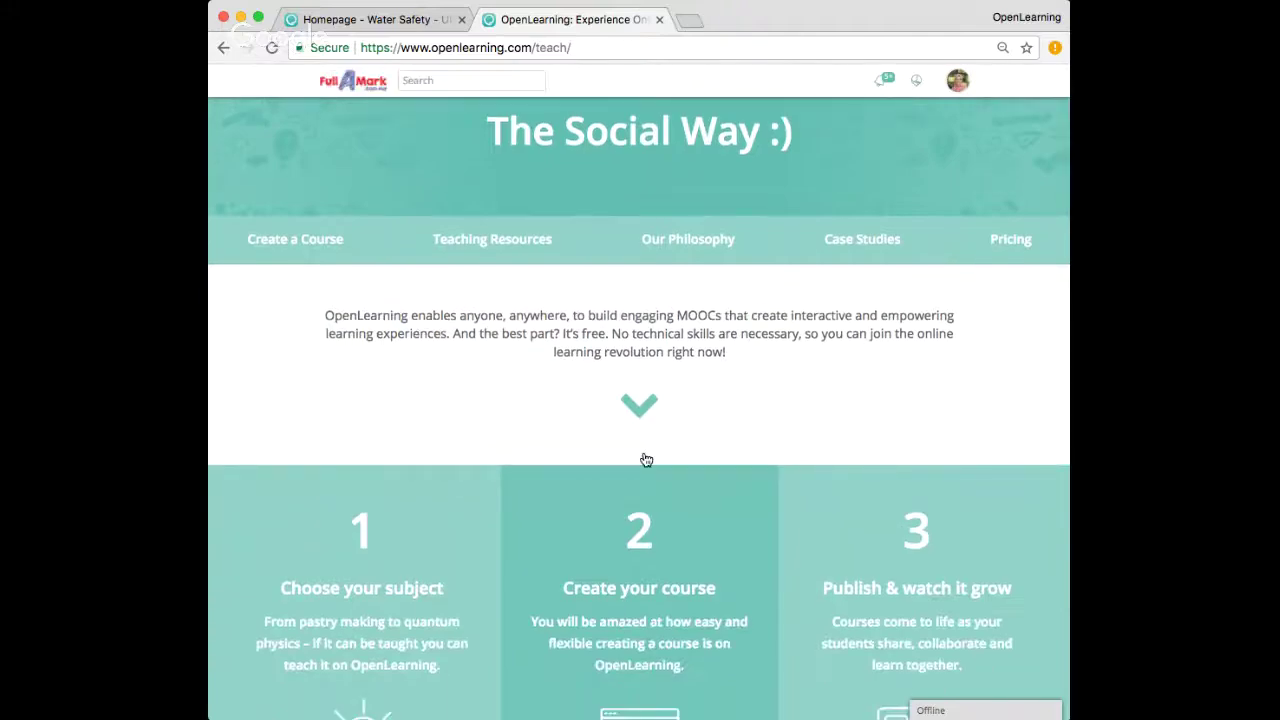
{"action": "scroll", "coordinate": [646, 460], "scroll_direction": "down", "scroll_amount": 3}
{"action": "scroll", "coordinate": [644, 451], "scroll_direction": "down", "scroll_amount": 2}
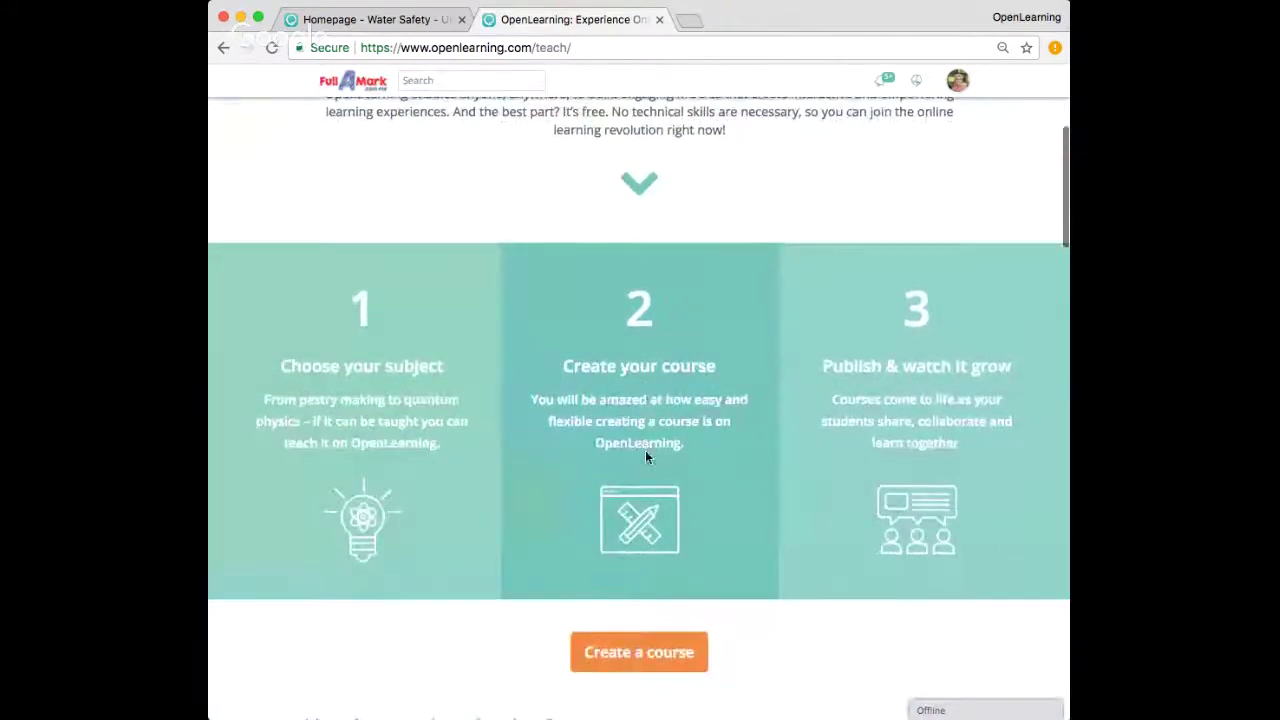
{"action": "scroll", "coordinate": [645, 450], "scroll_direction": "up", "scroll_amount": 2}
{"action": "scroll", "coordinate": [645, 450], "scroll_direction": "down", "scroll_amount": 2}
{"action": "scroll", "coordinate": [645, 452], "scroll_direction": "down", "scroll_amount": 4}
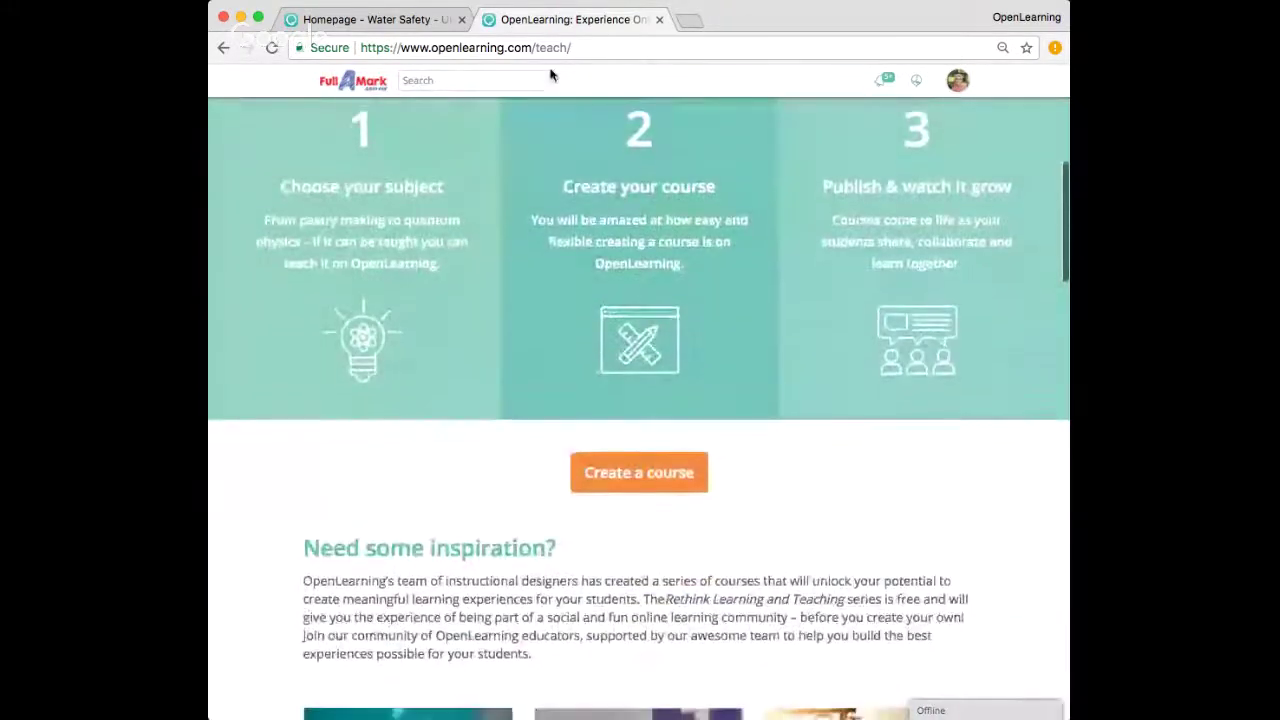
{"action": "scroll", "coordinate": [638, 230], "scroll_direction": "down", "scroll_amount": 2}
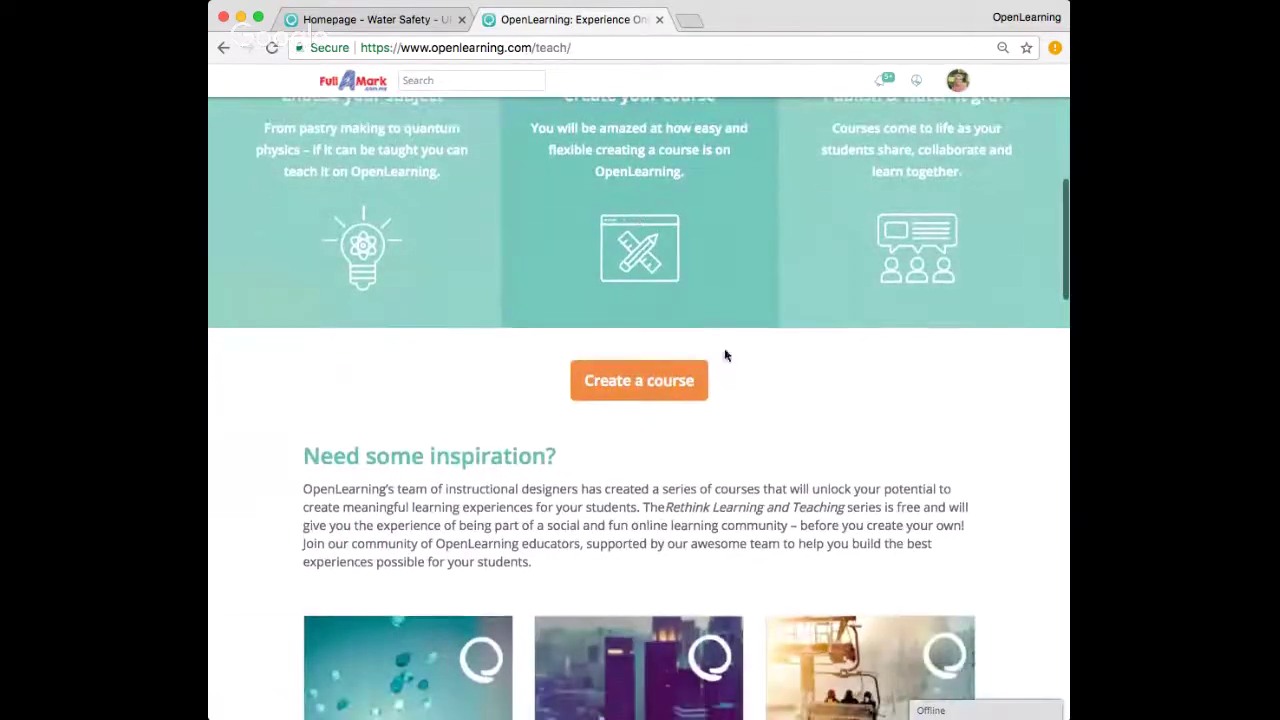
{"action": "left_click", "coordinate": [638, 385]}
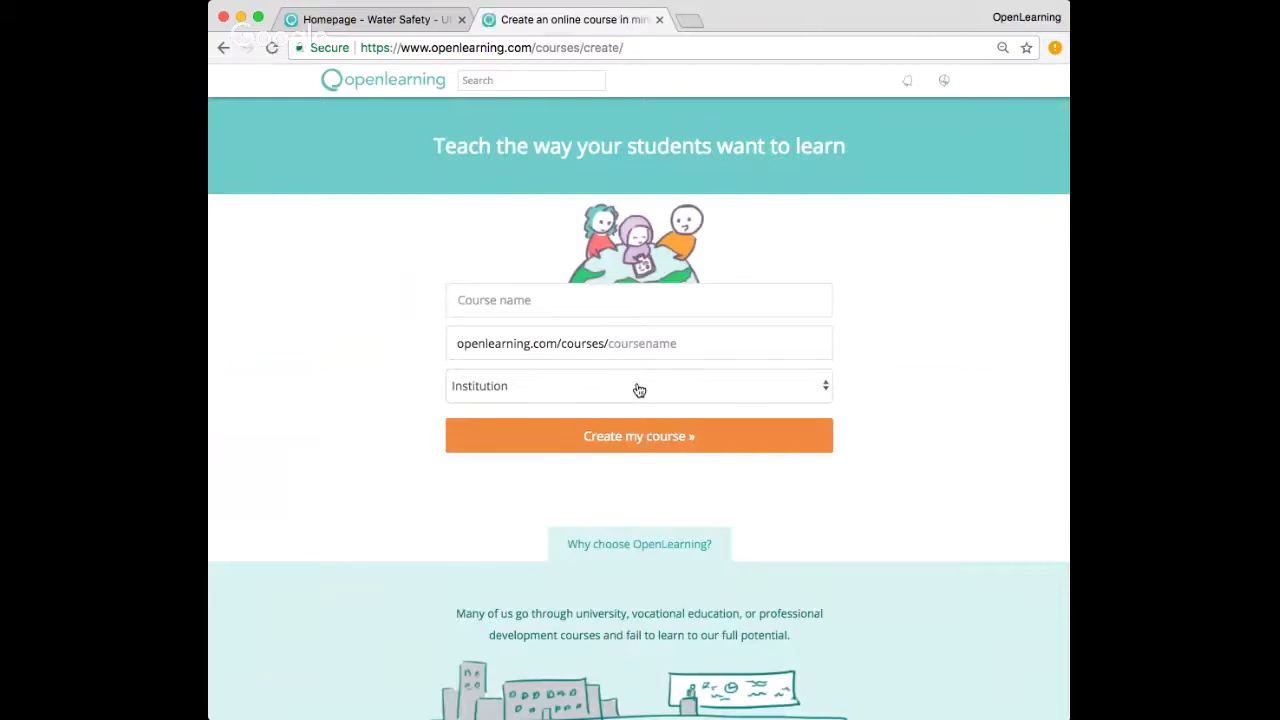
Name the new course "Guide to Finding your Creative Flow" and let its URL follow the name
{"action": "left_click", "coordinate": [685, 297]}
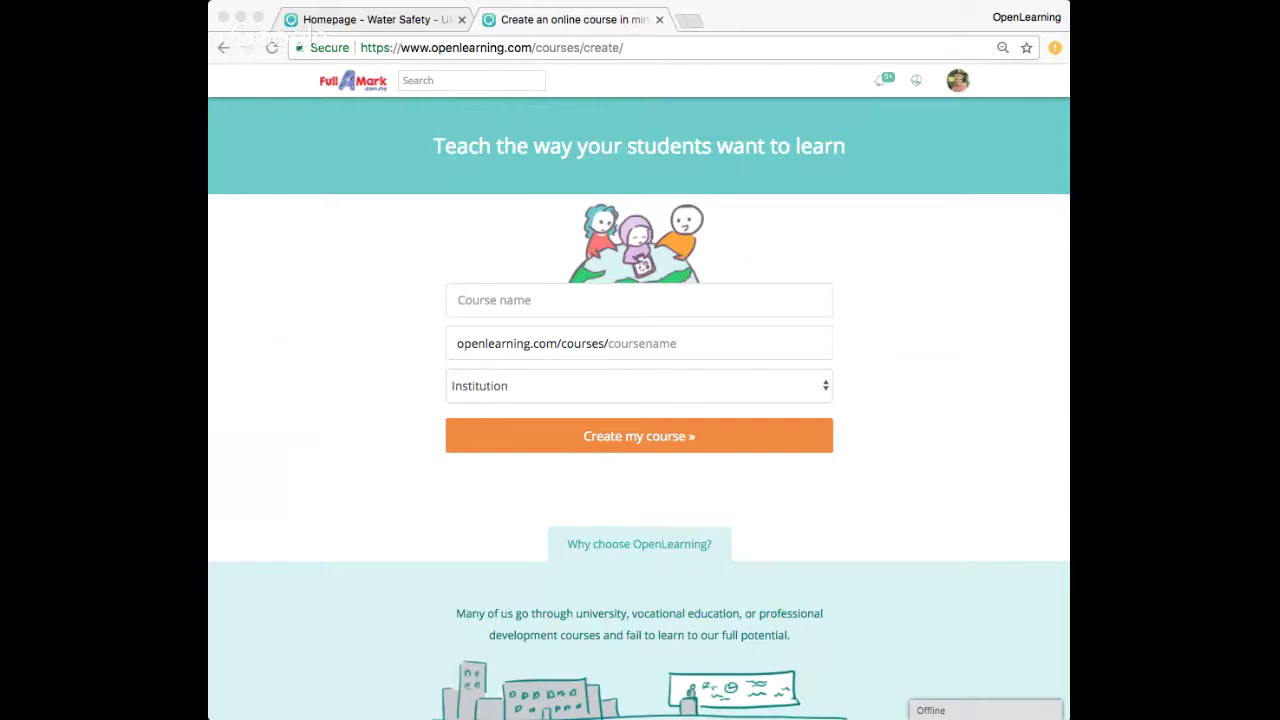
{"action": "left_click", "coordinate": [561, 297]}
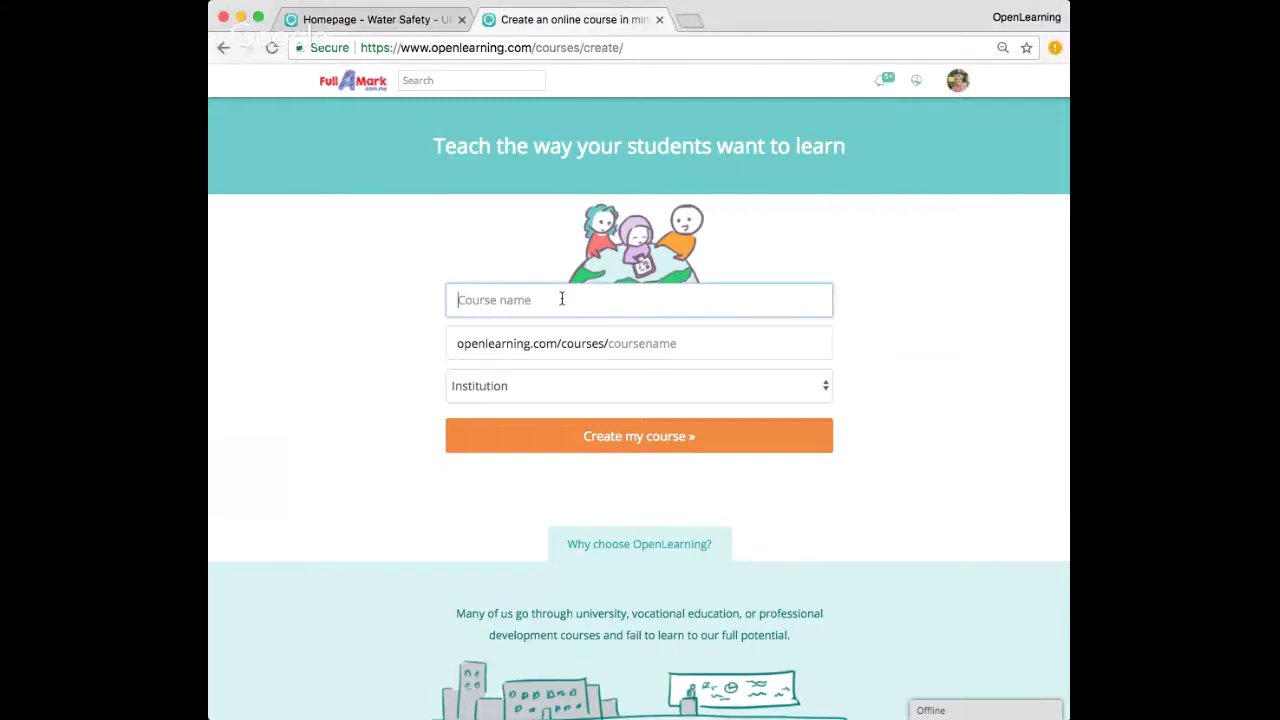
{"action": "type", "text": "Guide to Finding your Creative Flow"}
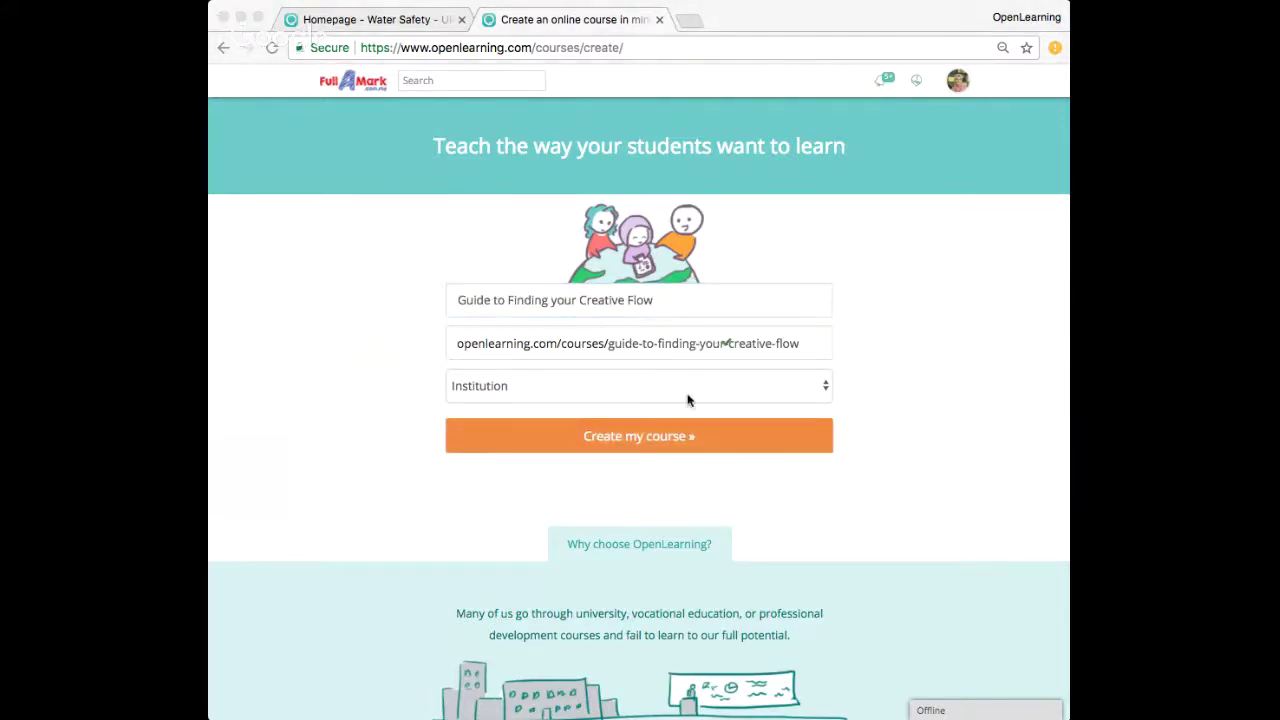
{"action": "left_click", "coordinate": [300, 278]}
{"action": "scroll", "coordinate": [815, 315], "scroll_direction": "down", "scroll_amount": 2}
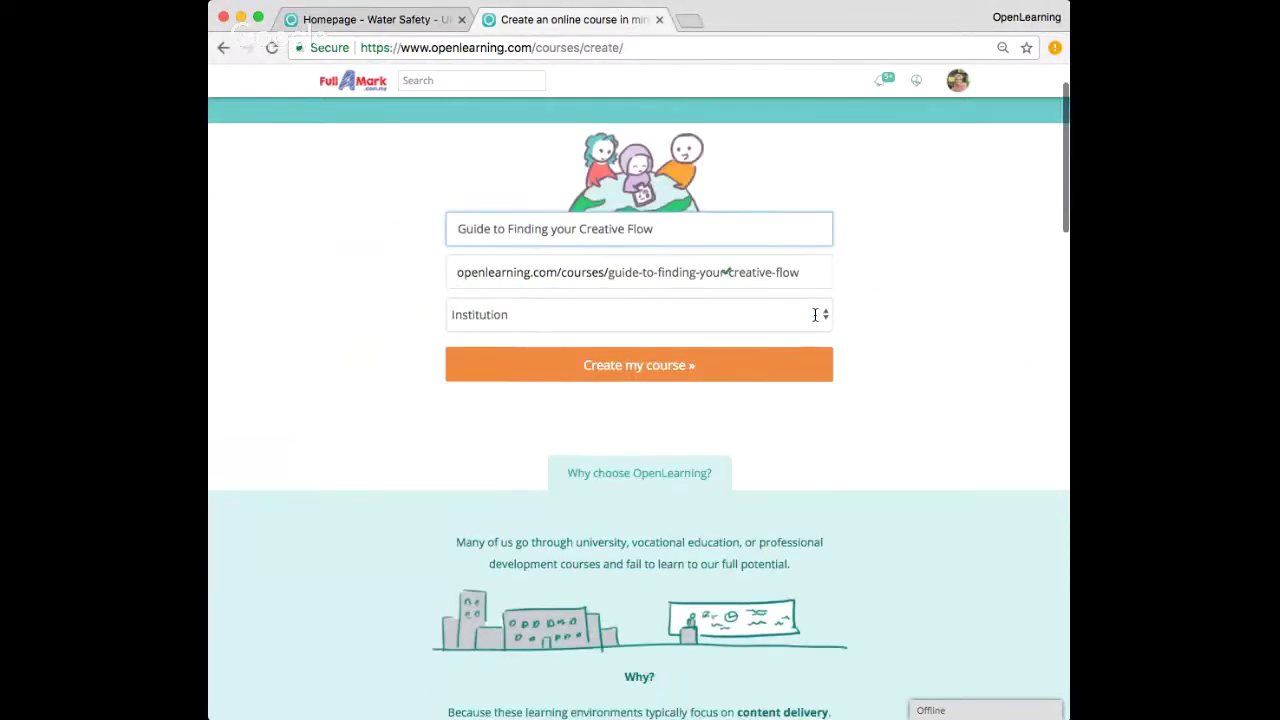
{"action": "scroll", "coordinate": [815, 315], "scroll_direction": "down", "scroll_amount": 1}
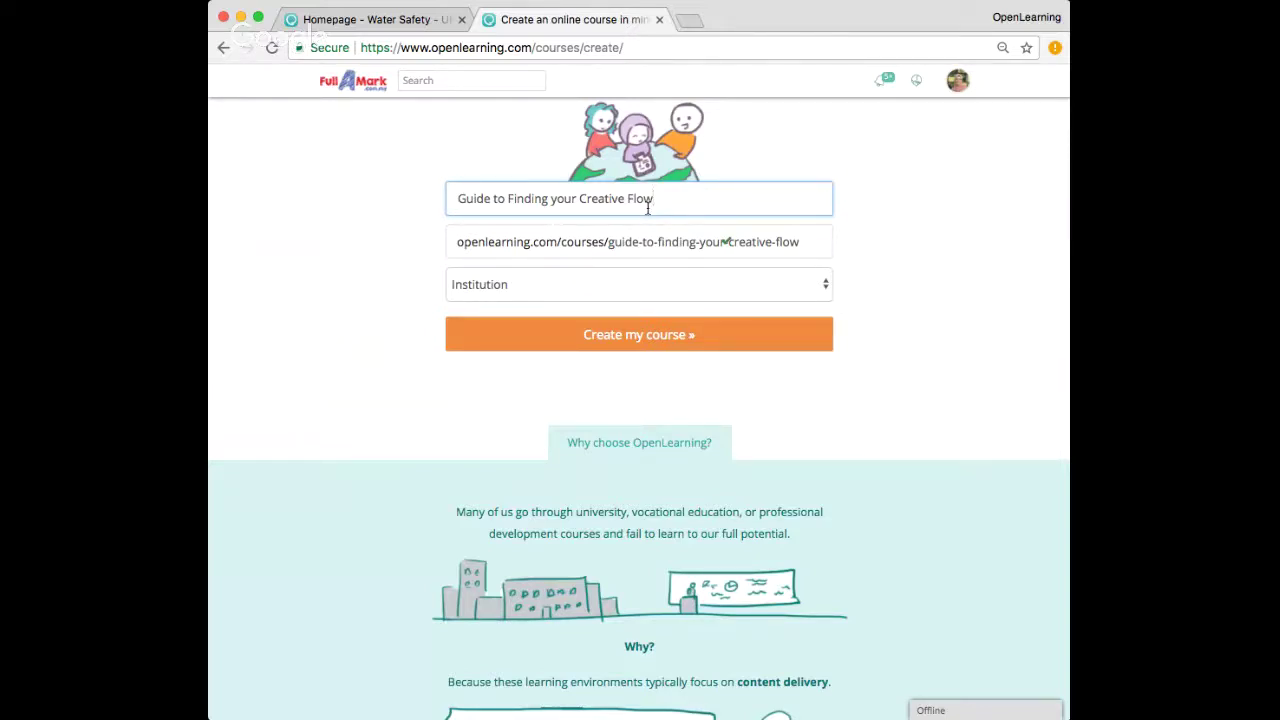
Try adding "II" to the course name to check the resulting URL, and remove the suffix again
{"action": "mouse_move", "coordinate": [730, 245]}
{"action": "type", "text": "II"}
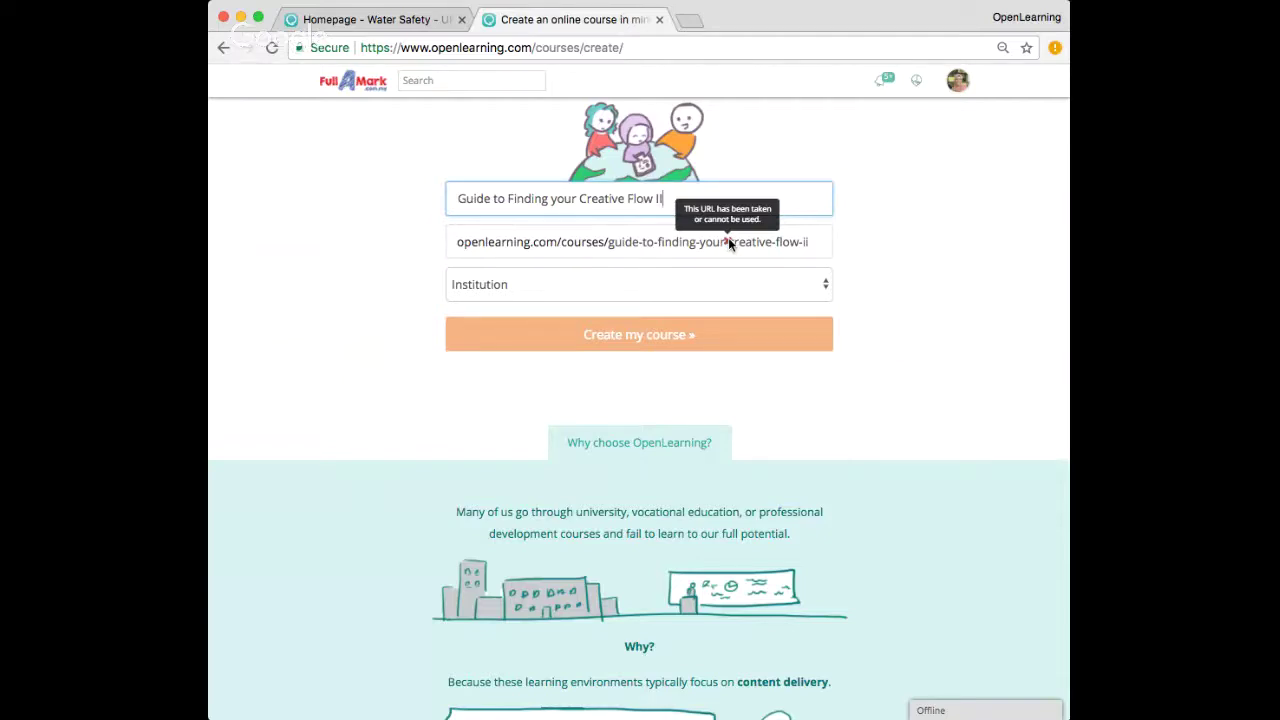
{"action": "key", "text": "BackSpace"}
{"action": "key", "text": "BackSpace"}
{"action": "key", "text": "BackSpace"}
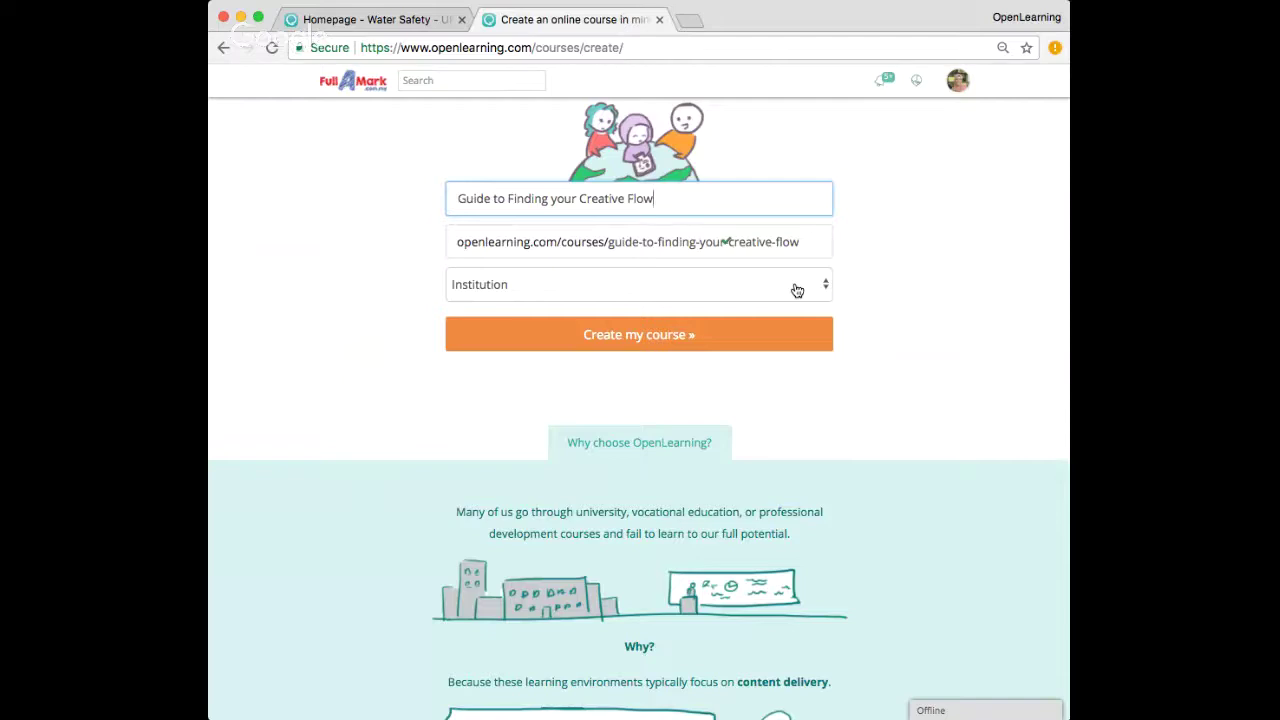
Create the course with the entered name and URL, leaving the institution unselected
{"action": "left_click", "coordinate": [668, 341]}
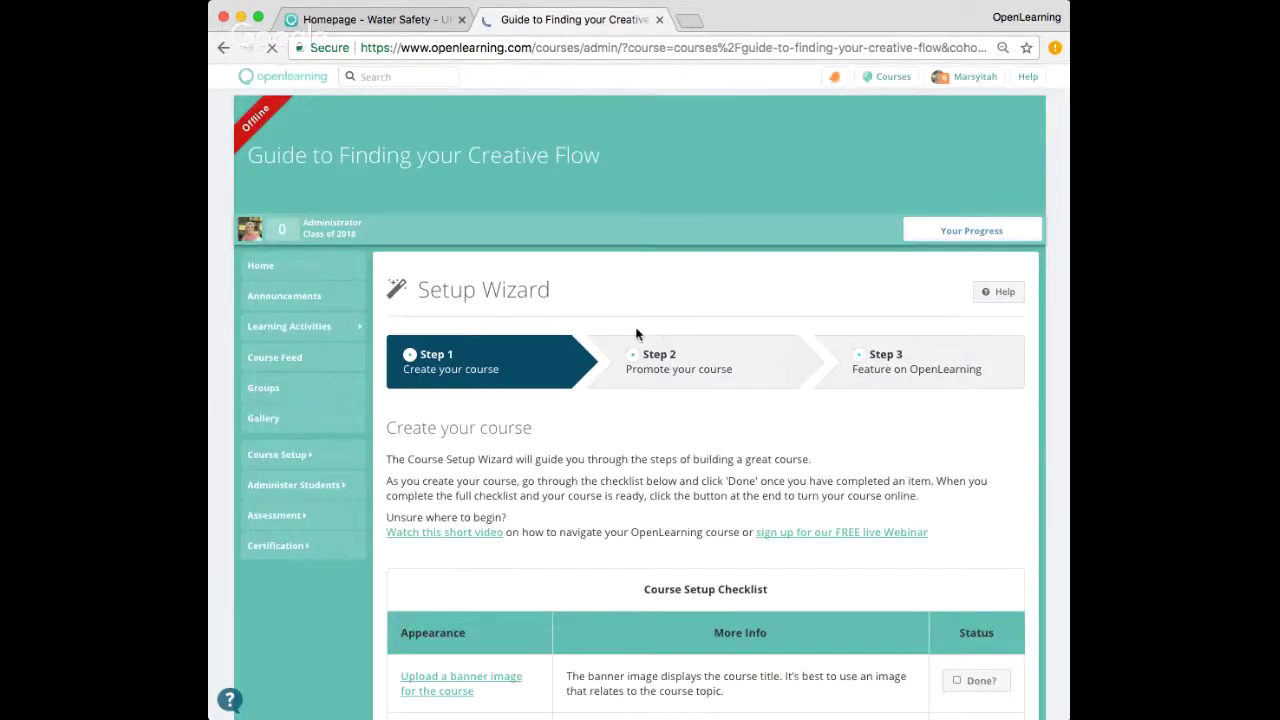
Examine the Setup Wizard's first step and its Course Setup Checklist, covering the Appearance and Learning Design items
{"action": "scroll", "coordinate": [649, 300], "scroll_direction": "down", "scroll_amount": 1}
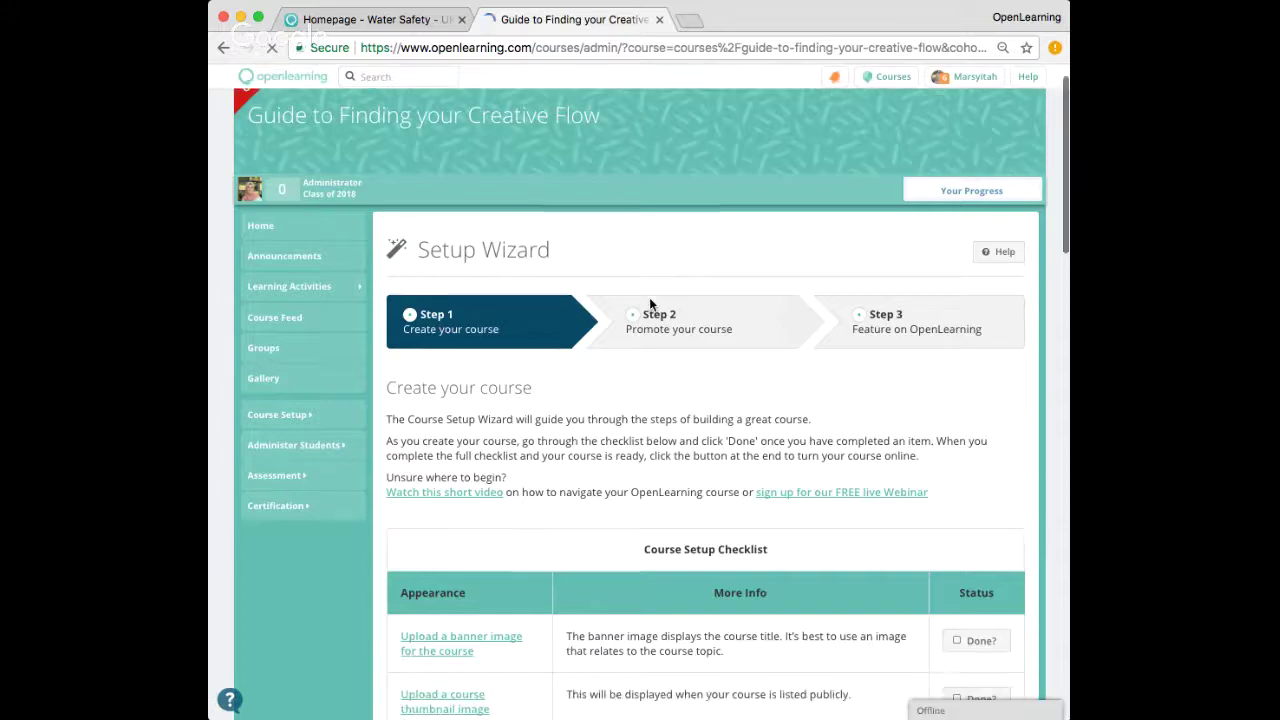
{"action": "scroll", "coordinate": [649, 303], "scroll_direction": "down", "scroll_amount": 1}
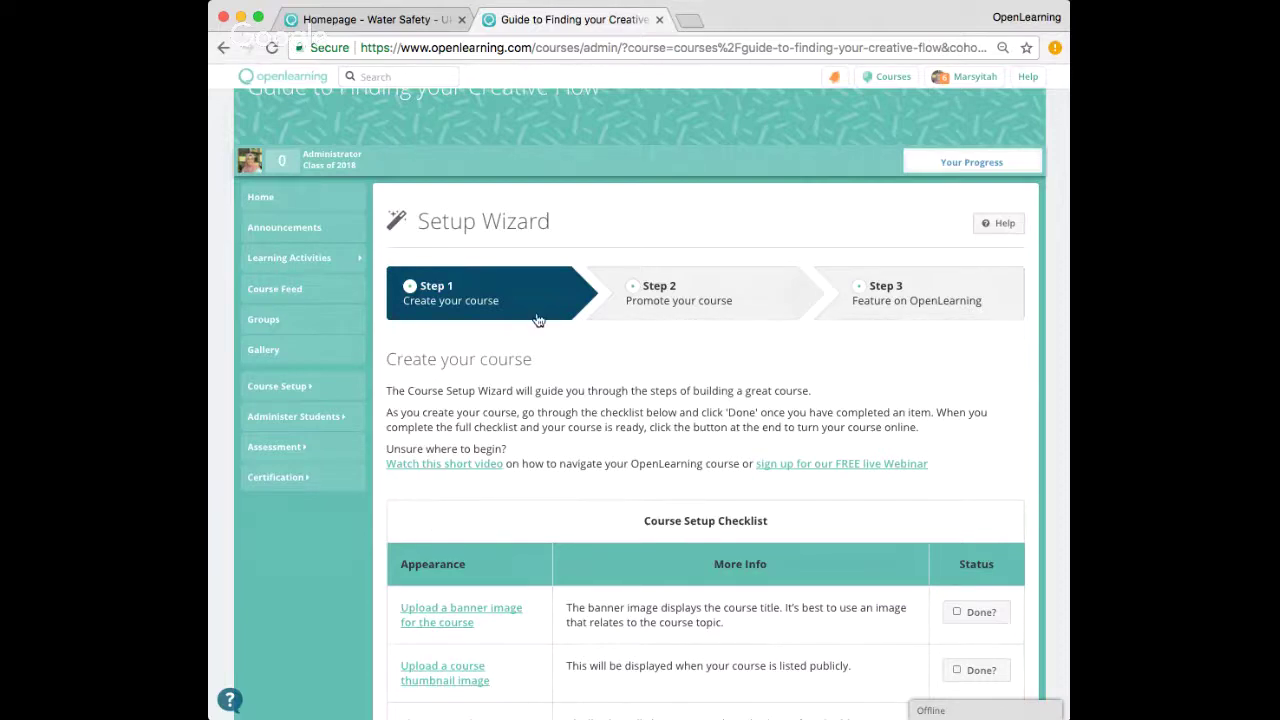
{"action": "scroll", "coordinate": [538, 320], "scroll_direction": "down", "scroll_amount": 3}
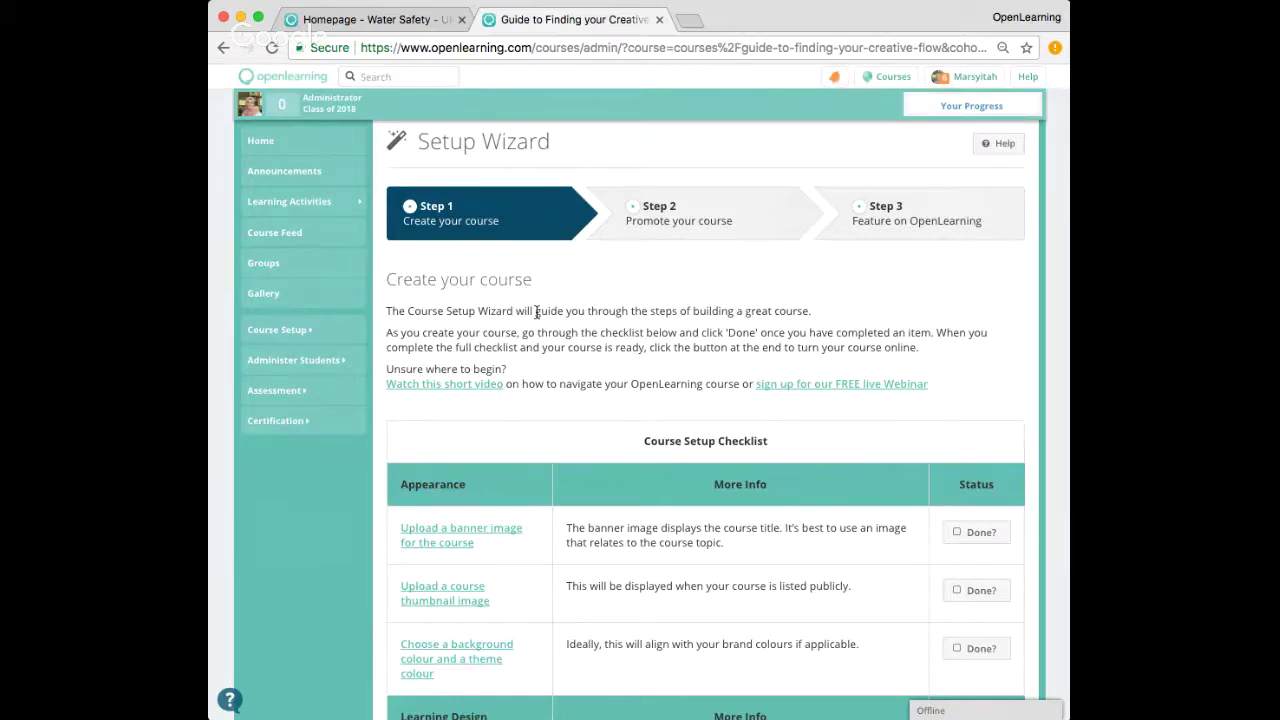
{"action": "scroll", "coordinate": [537, 313], "scroll_direction": "down", "scroll_amount": 3}
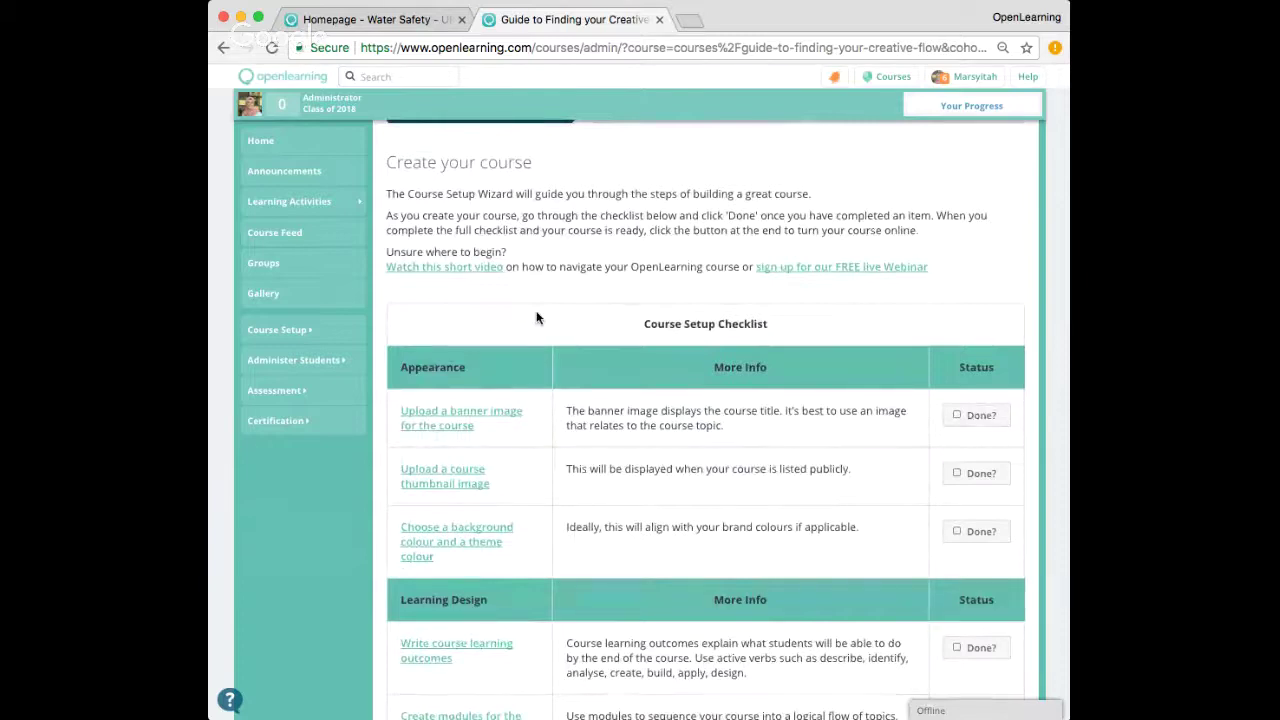
{"action": "scroll", "coordinate": [537, 318], "scroll_direction": "down", "scroll_amount": 2}
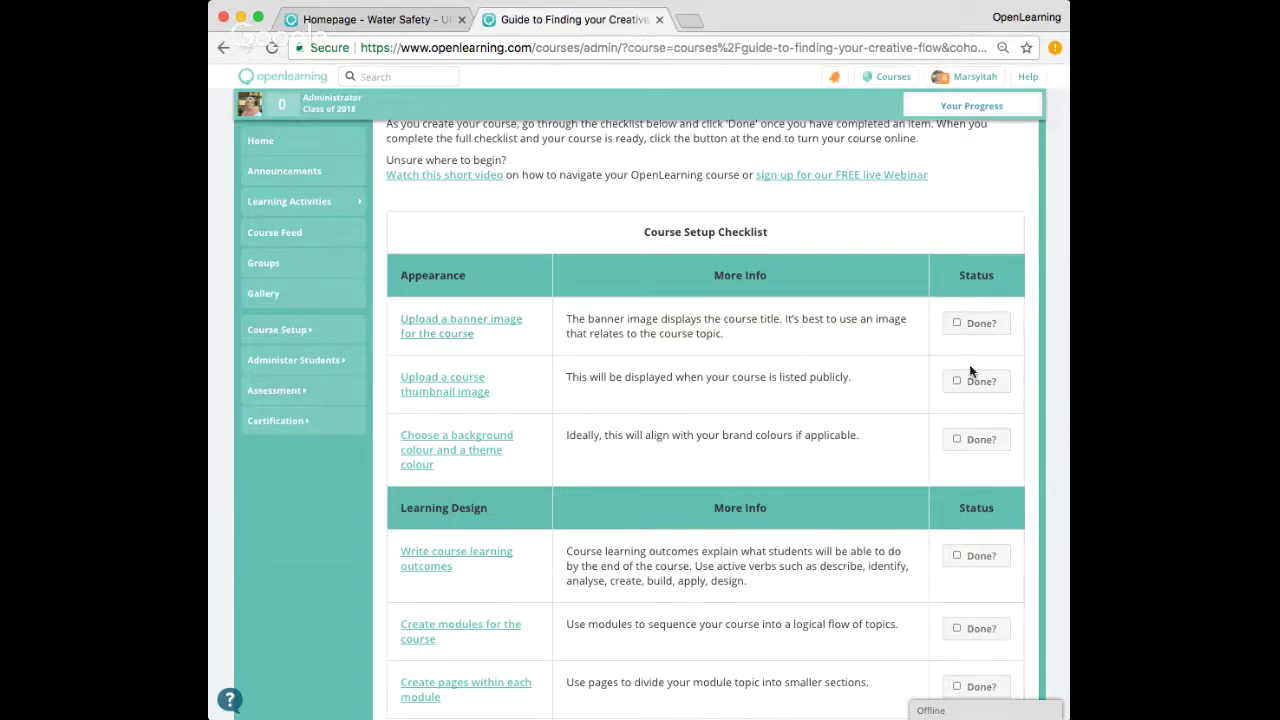
{"action": "scroll", "coordinate": [990, 563], "scroll_direction": "down", "scroll_amount": 5}
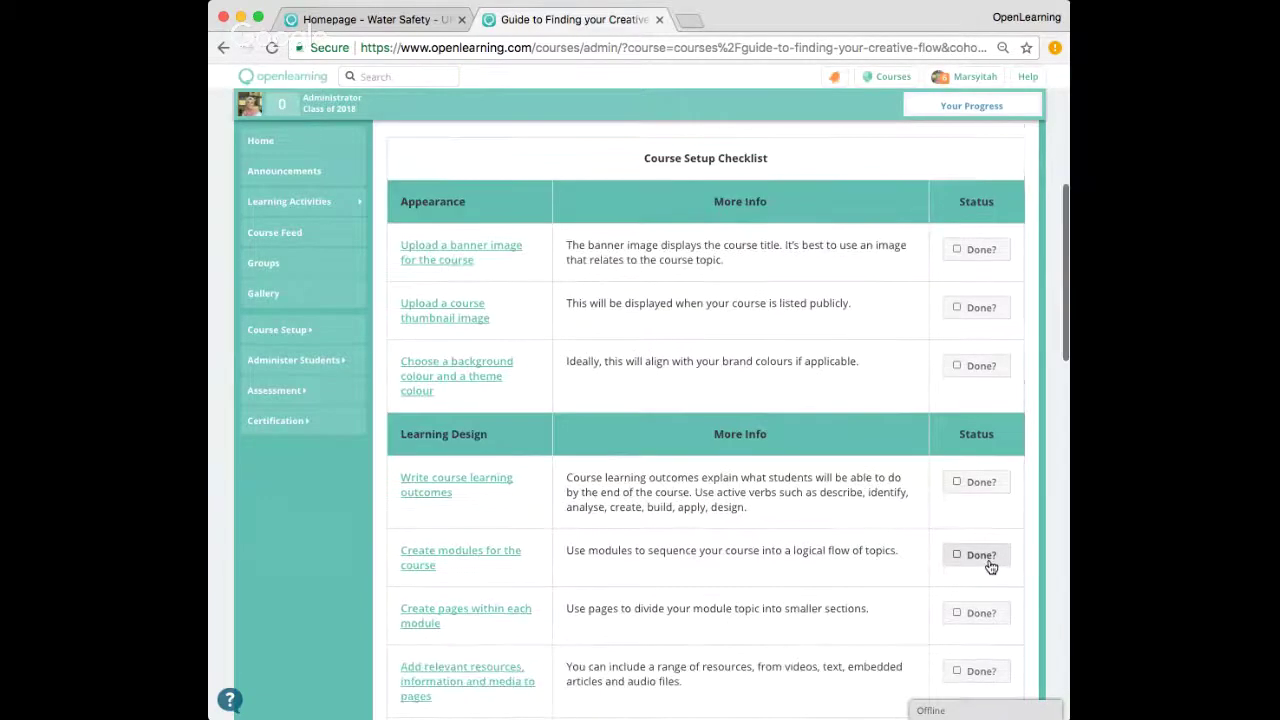
{"action": "scroll", "coordinate": [990, 563], "scroll_direction": "down", "scroll_amount": 3}
{"action": "scroll", "coordinate": [990, 563], "scroll_direction": "up", "scroll_amount": 10}
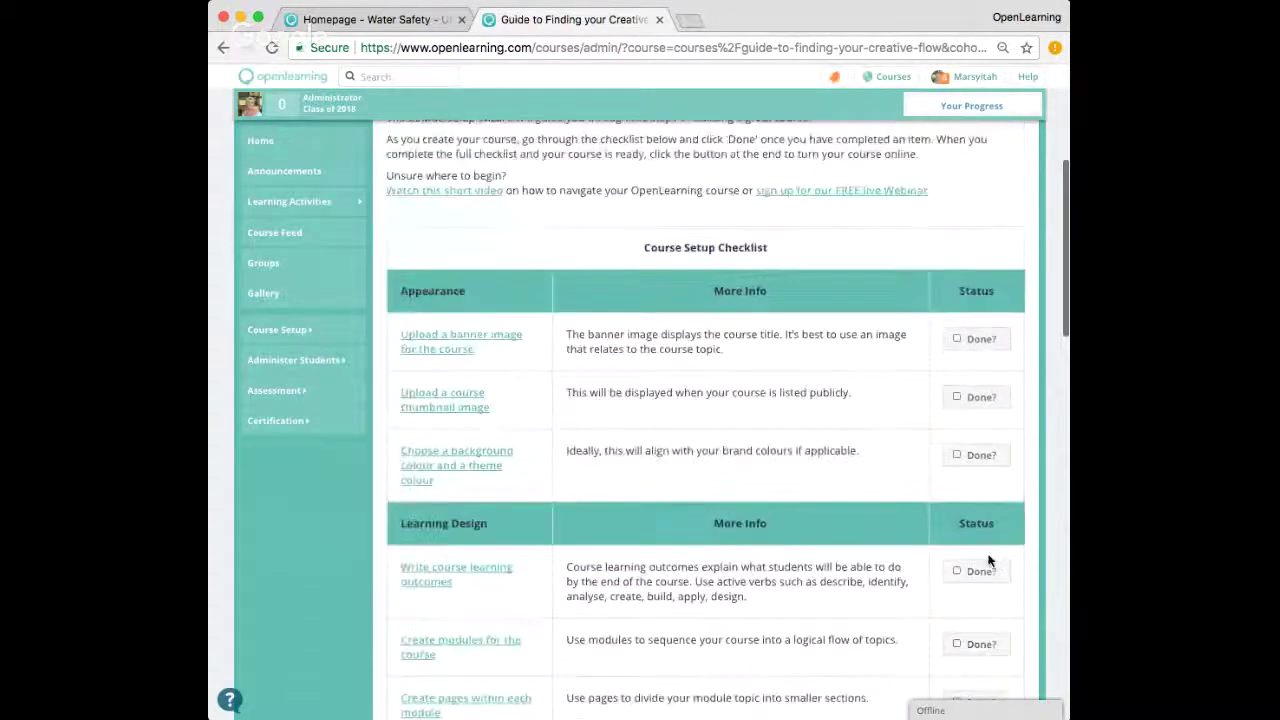
{"action": "scroll", "coordinate": [990, 560], "scroll_direction": "down", "scroll_amount": 3}
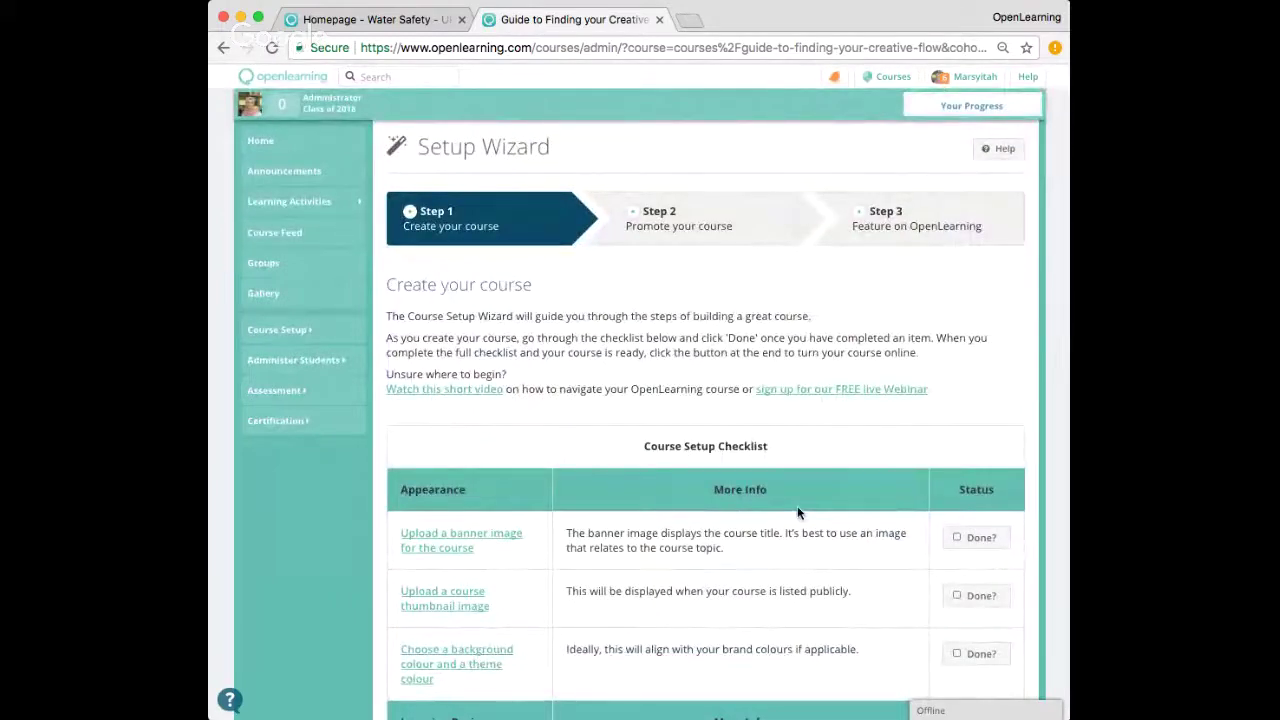
{"action": "scroll", "coordinate": [798, 511], "scroll_direction": "down", "scroll_amount": 1}
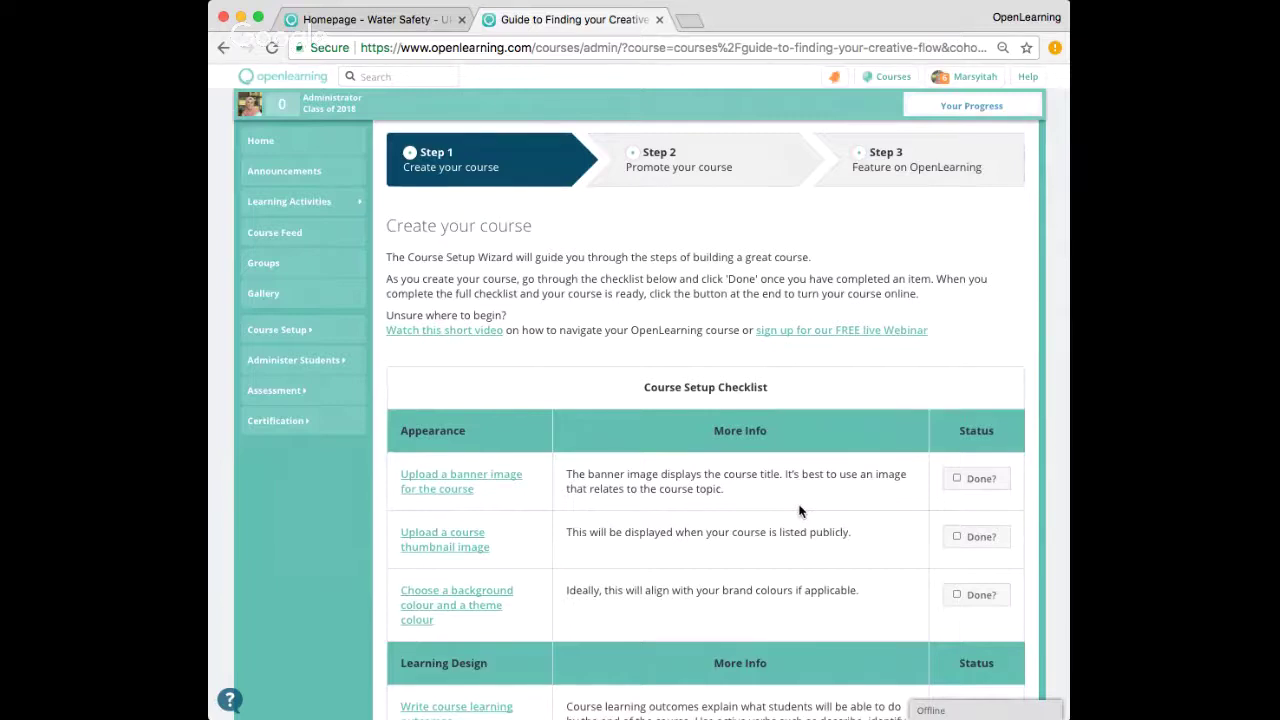
{"action": "scroll", "coordinate": [798, 511], "scroll_direction": "down", "scroll_amount": 1}
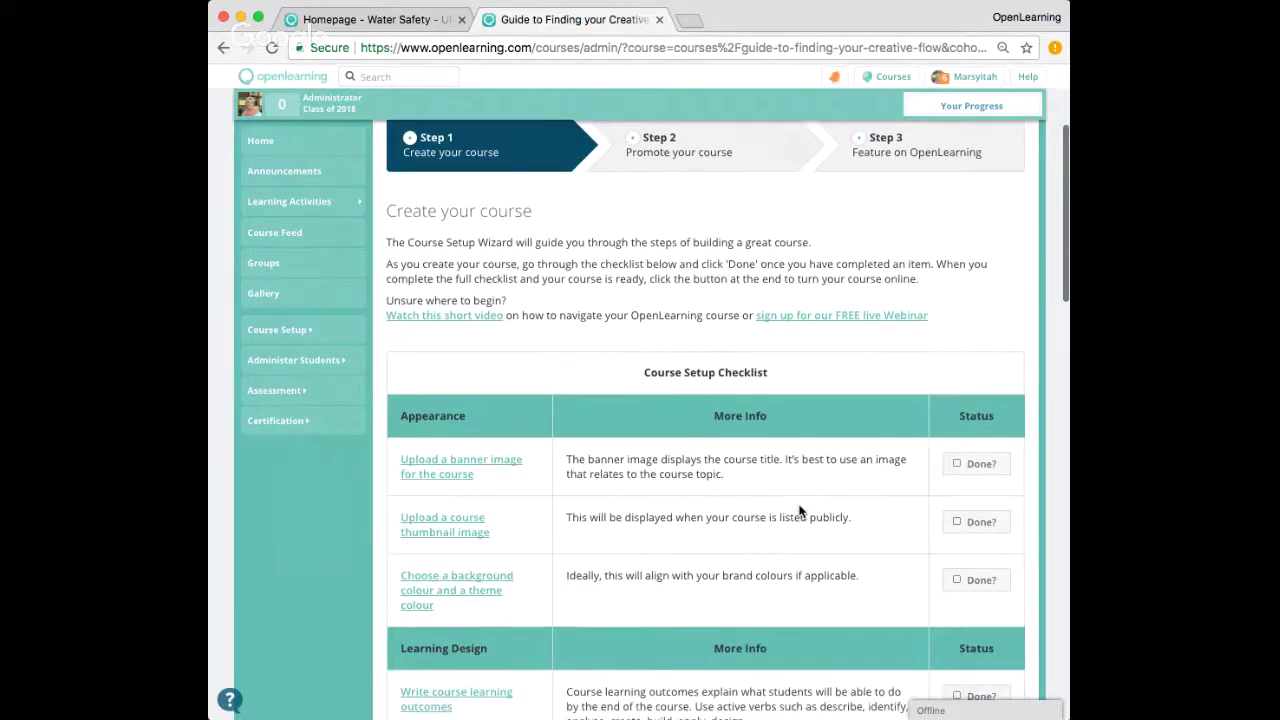
Open the Outcomes page in the course setup and bring the course objective and learning outcomes into view
{"action": "left_click", "coordinate": [310, 342]}
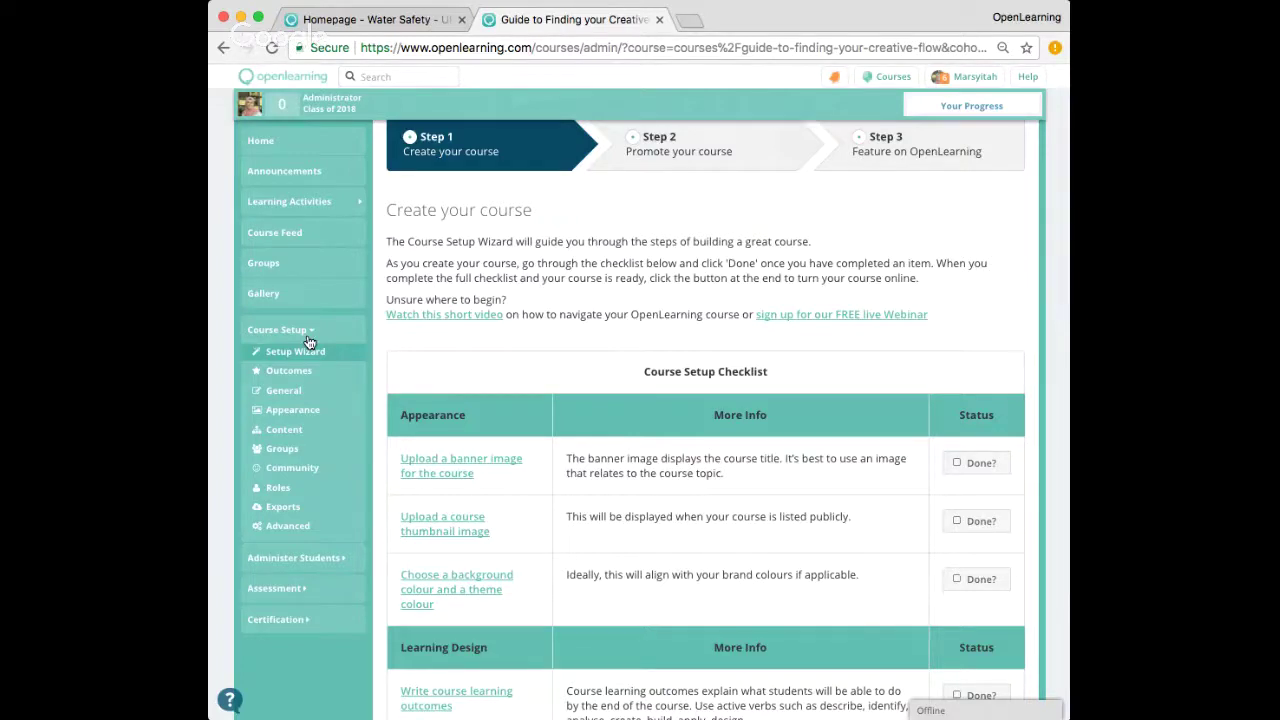
{"action": "left_click", "coordinate": [308, 338]}
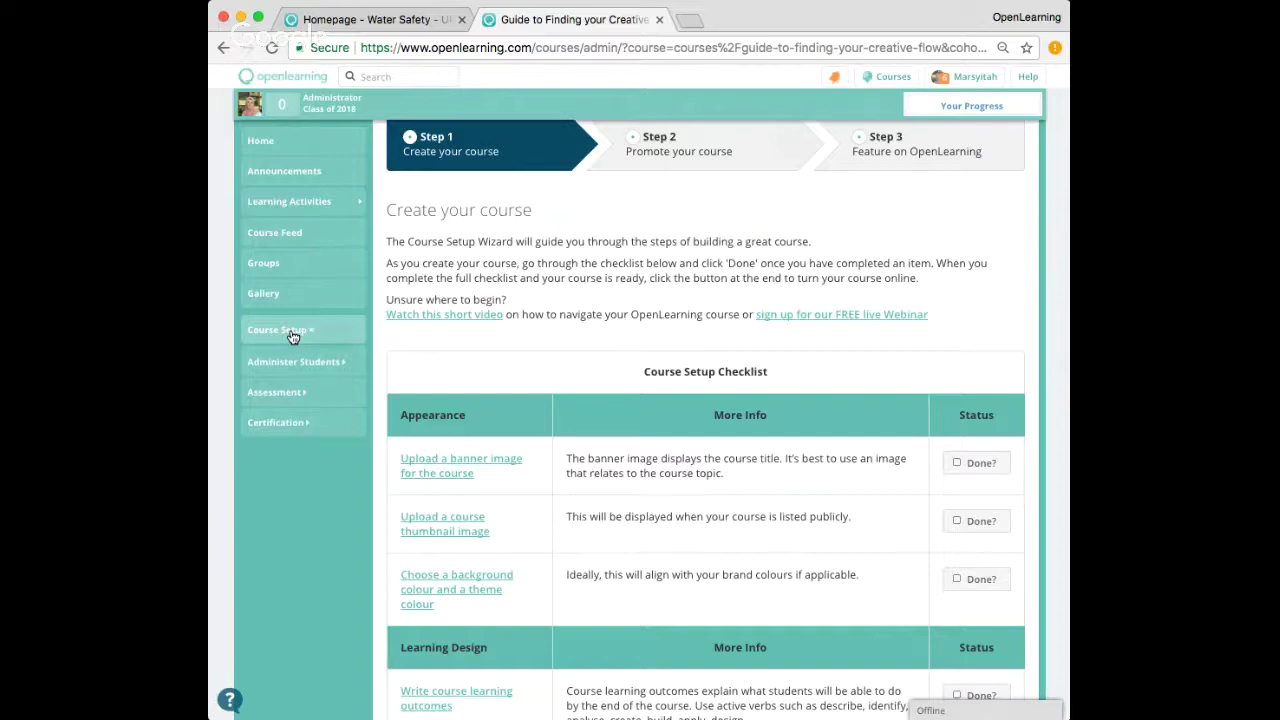
{"action": "left_click", "coordinate": [290, 335]}
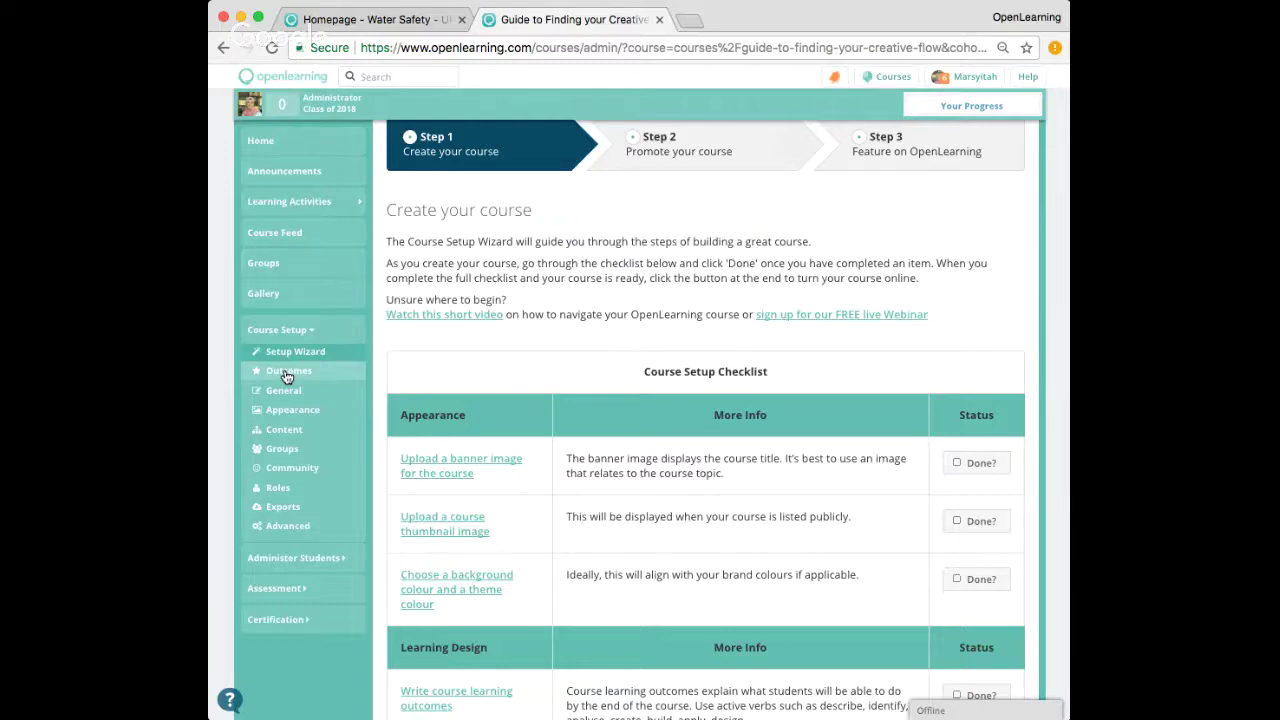
{"action": "left_click", "coordinate": [287, 375]}
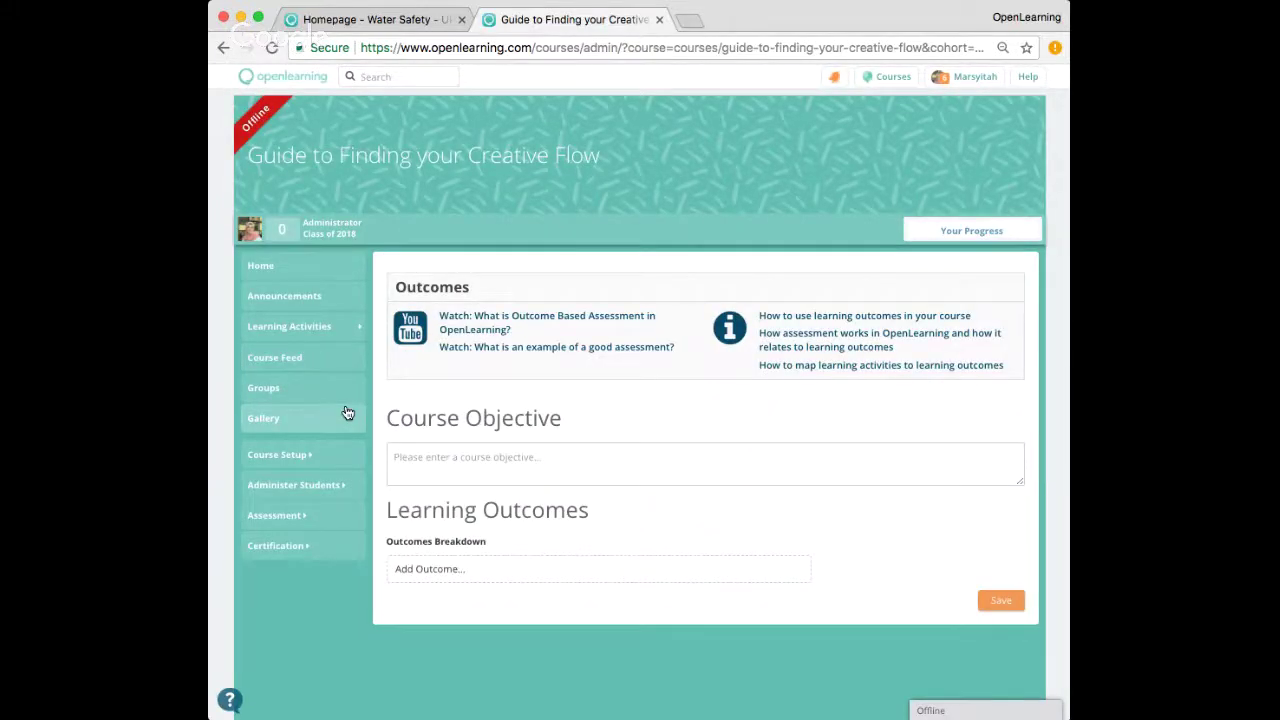
{"action": "scroll", "coordinate": [634, 386], "scroll_direction": "down", "scroll_amount": 3}
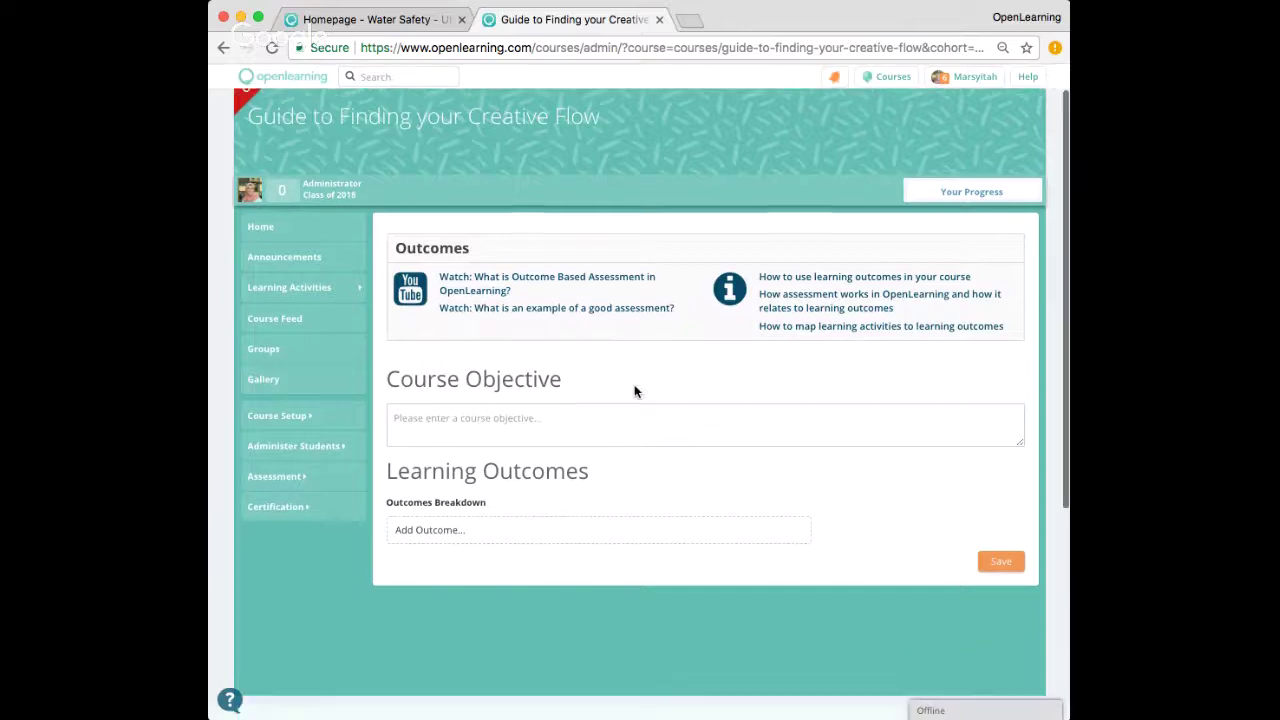
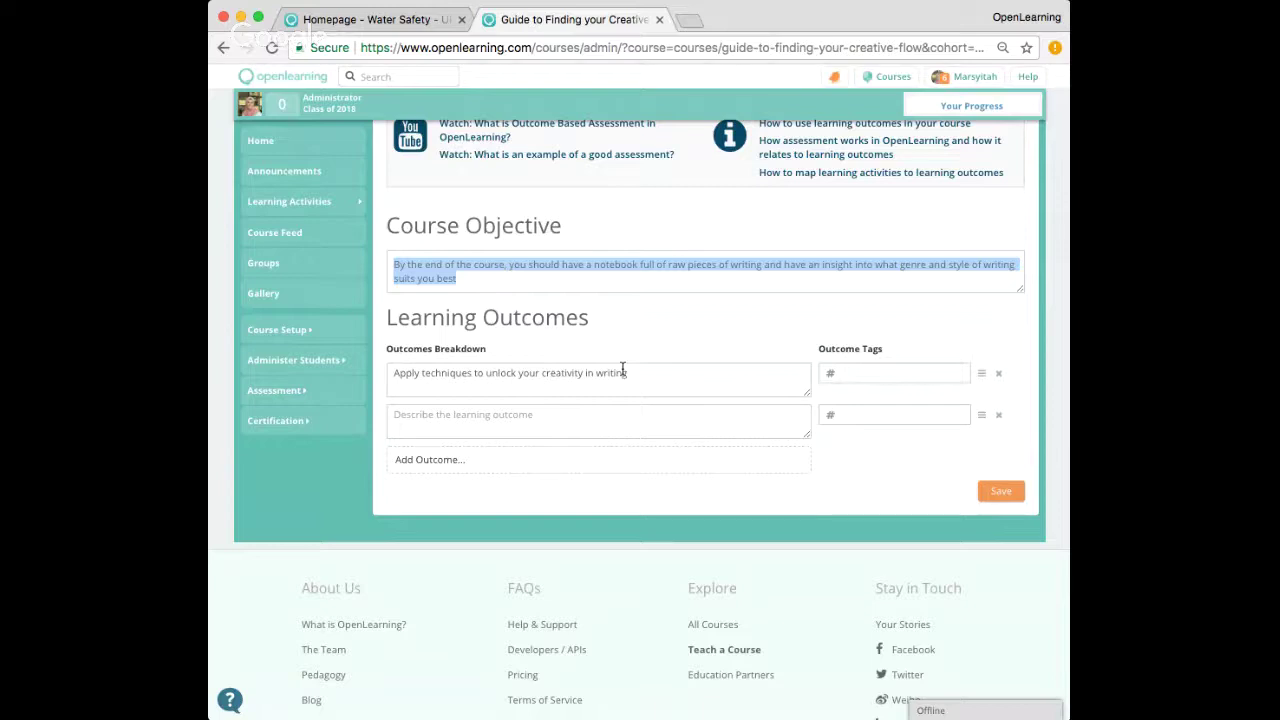
Enter "Generate ideas to write stories" as the second learning outcome and add an empty third outcome
{"action": "left_click", "coordinate": [489, 421]}
{"action": "type", "text": "Generate ideas to write stories"}
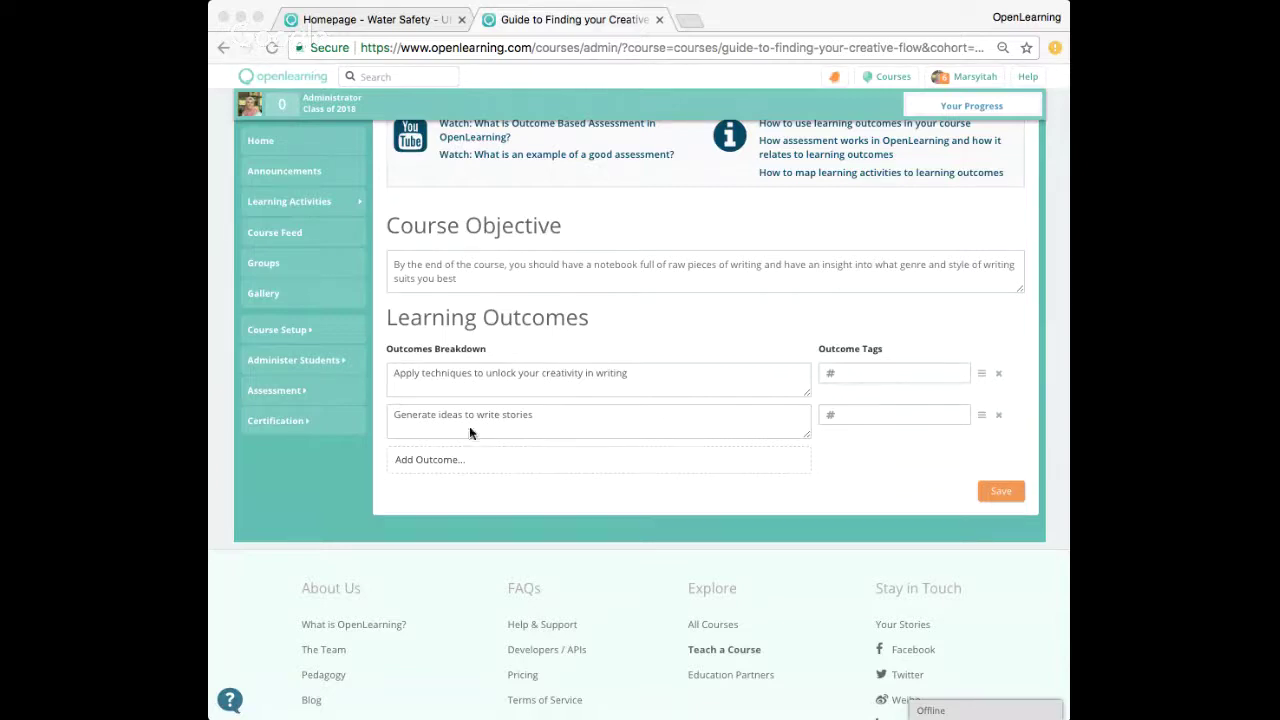
{"action": "left_click", "coordinate": [415, 461]}
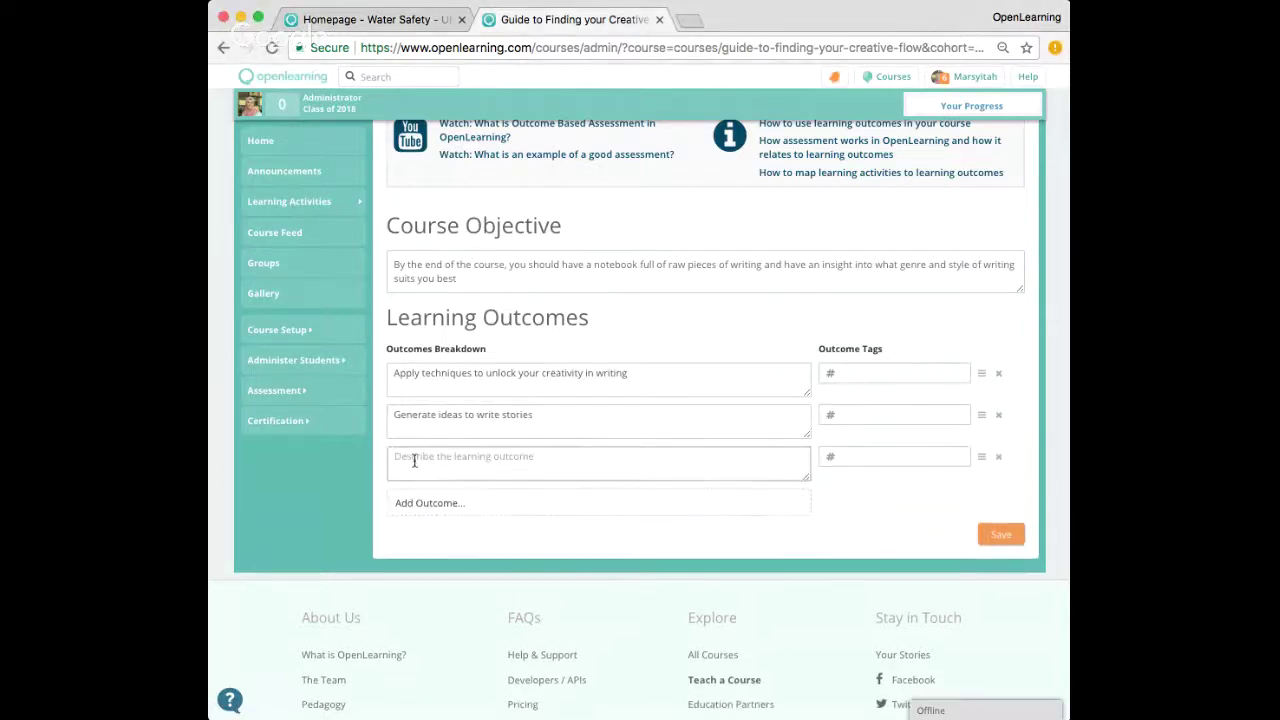
Enter "Produce at least 10 fresh pieces of writing" as the third learning outcome and tag the first outcome "applytechniques"
{"action": "type", "text": "Produce at least 10 fresh pieces of writing"}
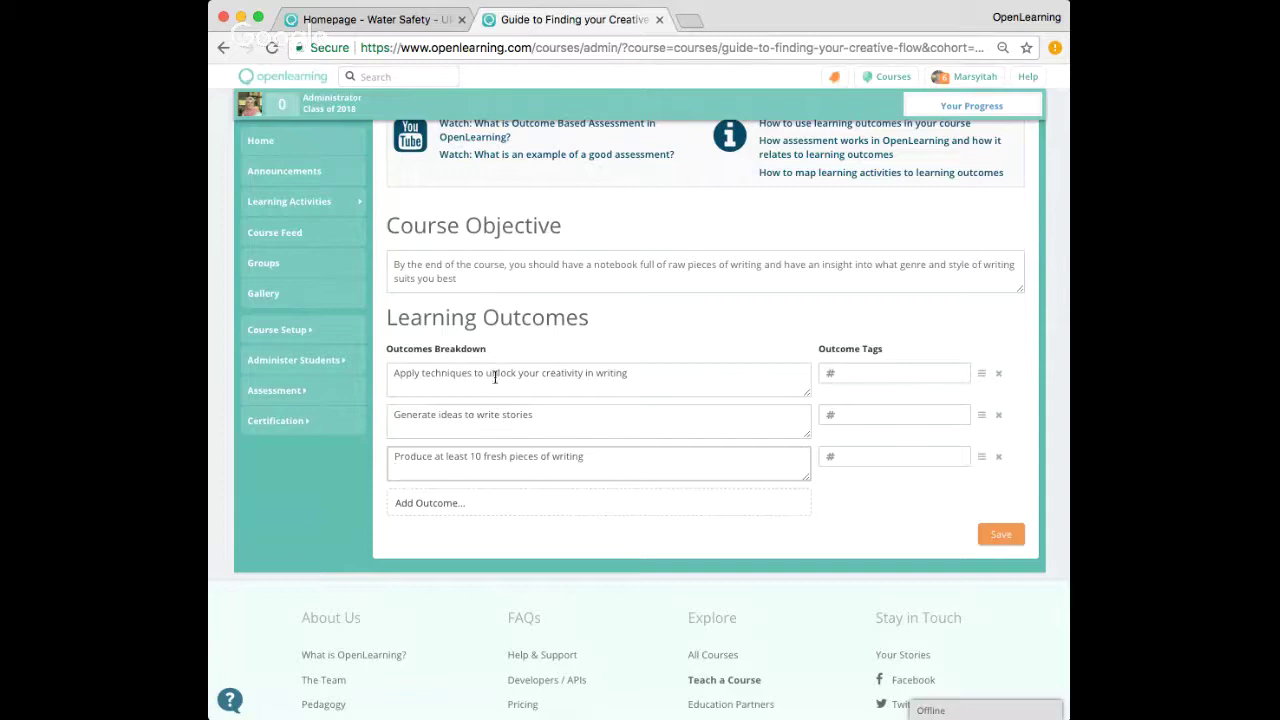
{"action": "left_click", "coordinate": [861, 371]}
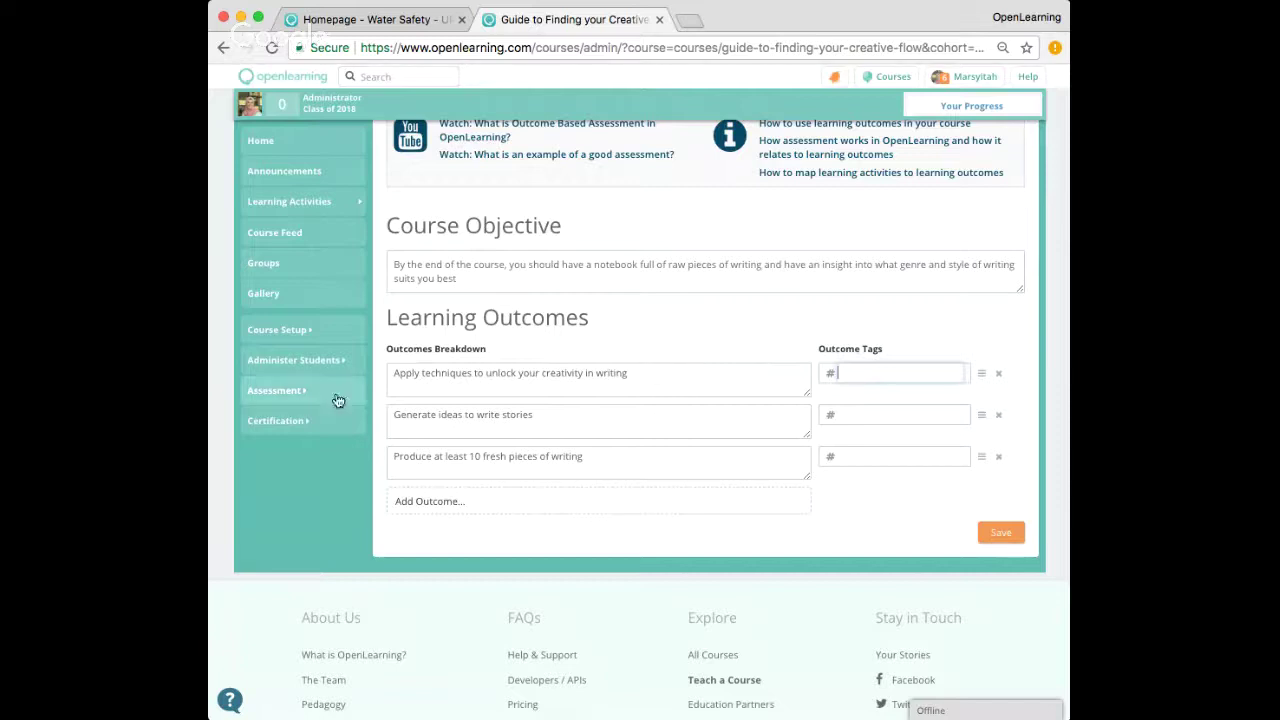
{"action": "left_click_drag", "start_coordinate": [672, 375], "coordinate": [380, 370]}
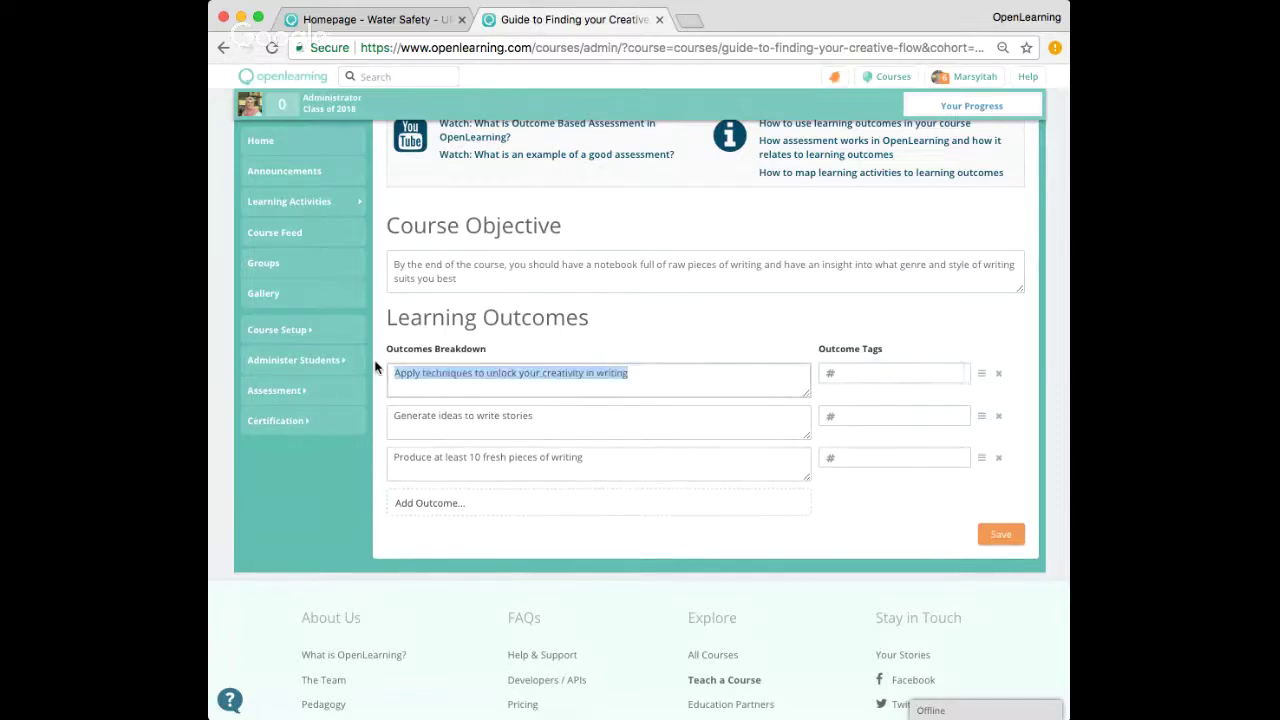
{"action": "left_click", "coordinate": [900, 373]}
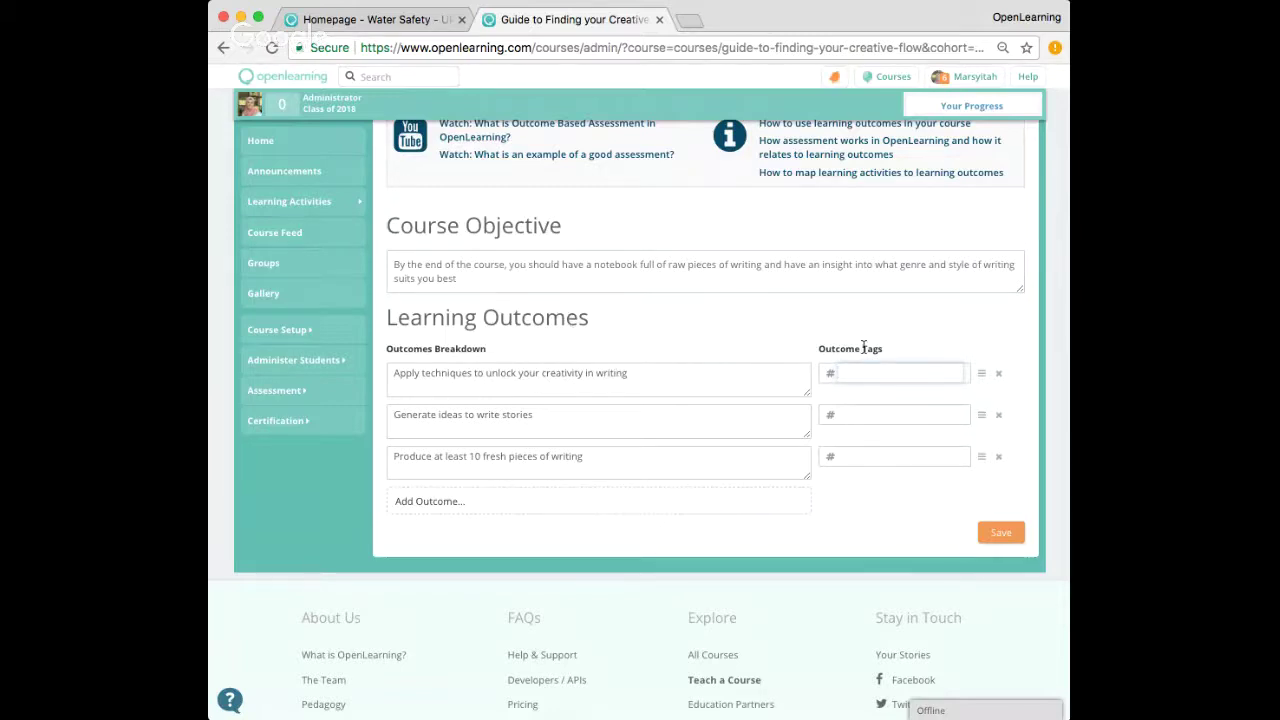
{"action": "type", "text": "applytechniques"}
Tag the second learning outcome "generateideas" and the third one "producewriting"
{"action": "left_click", "coordinate": [858, 412]}
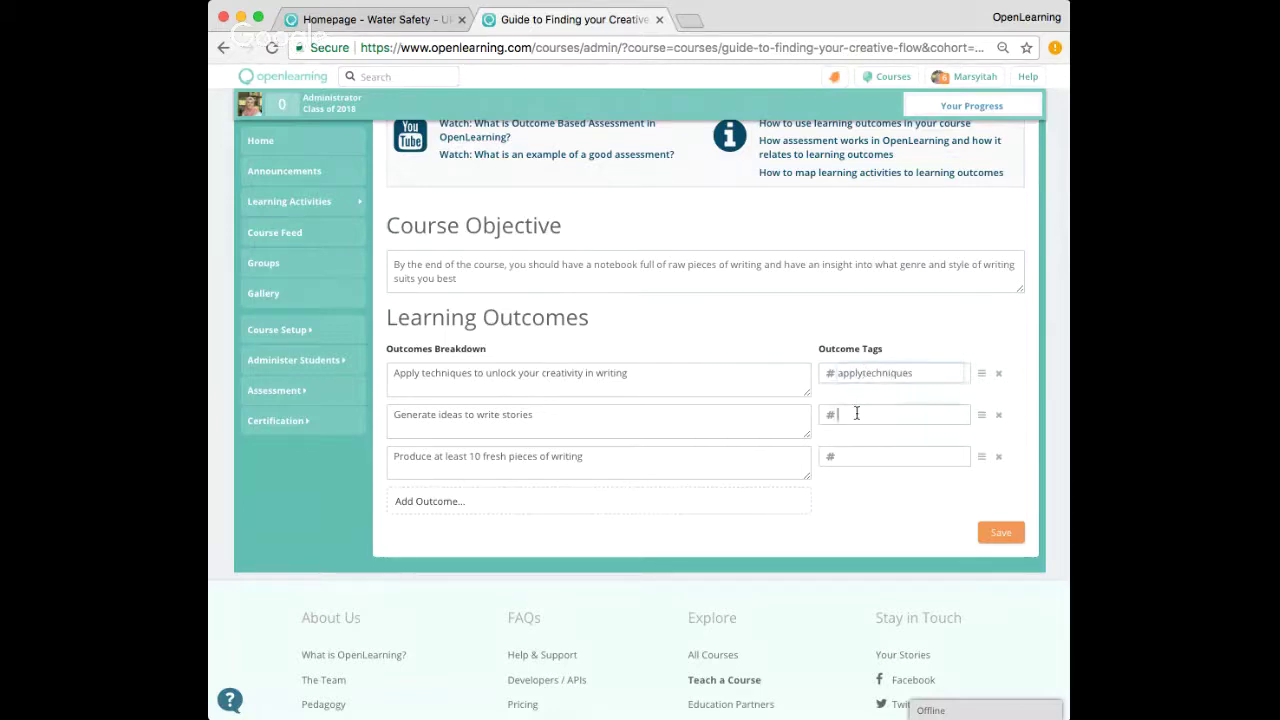
{"action": "type", "text": "gn"}
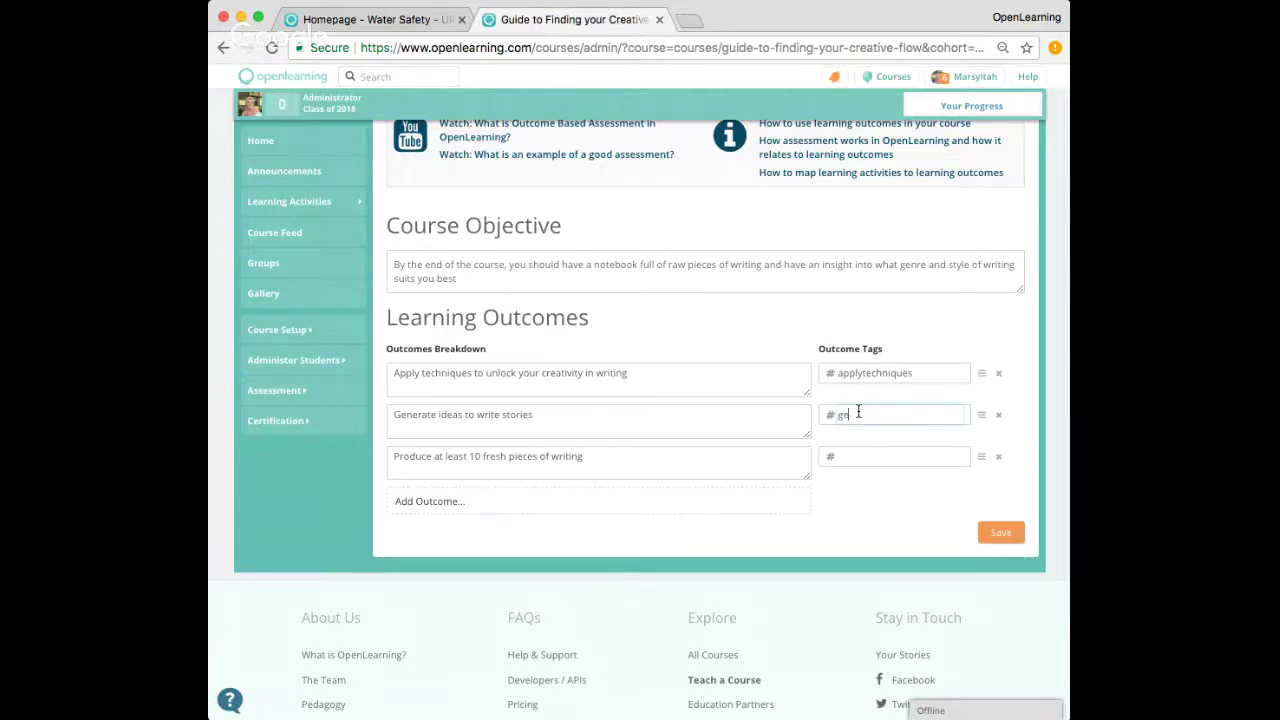
{"action": "type", "text": "nerateideas"}
{"action": "left_click", "coordinate": [851, 456]}
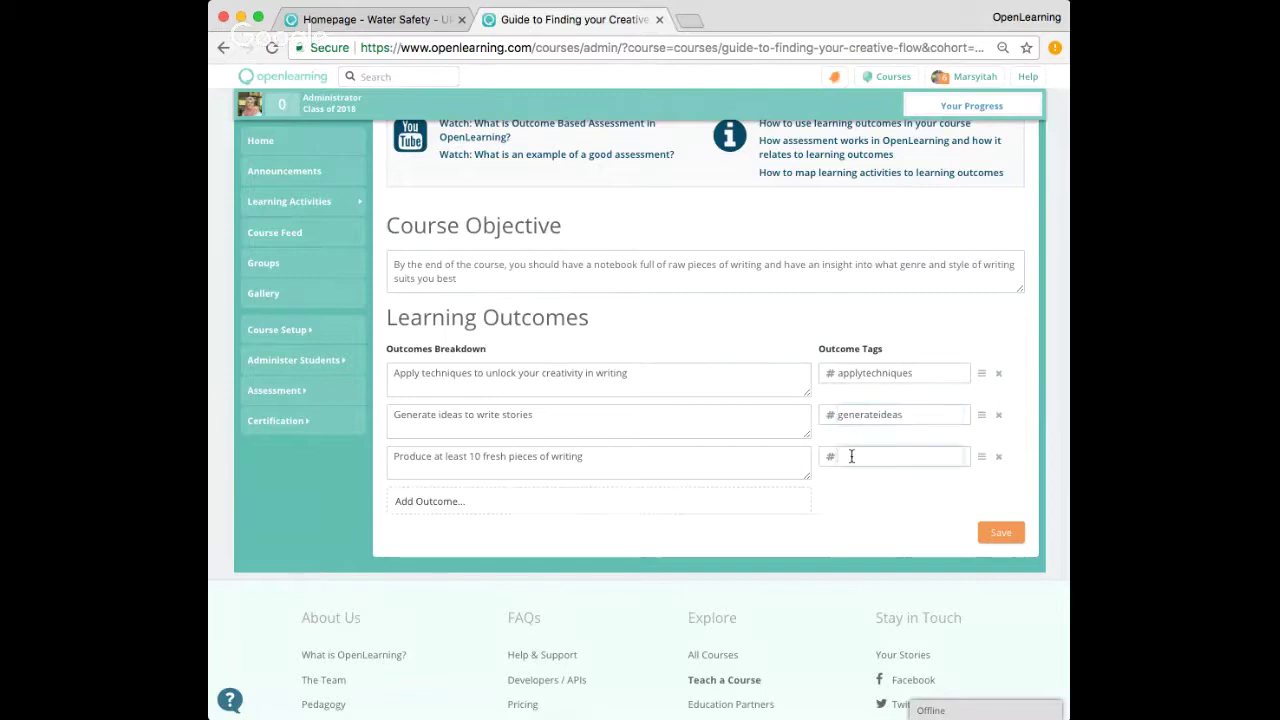
{"action": "type", "text": "producewriting"}
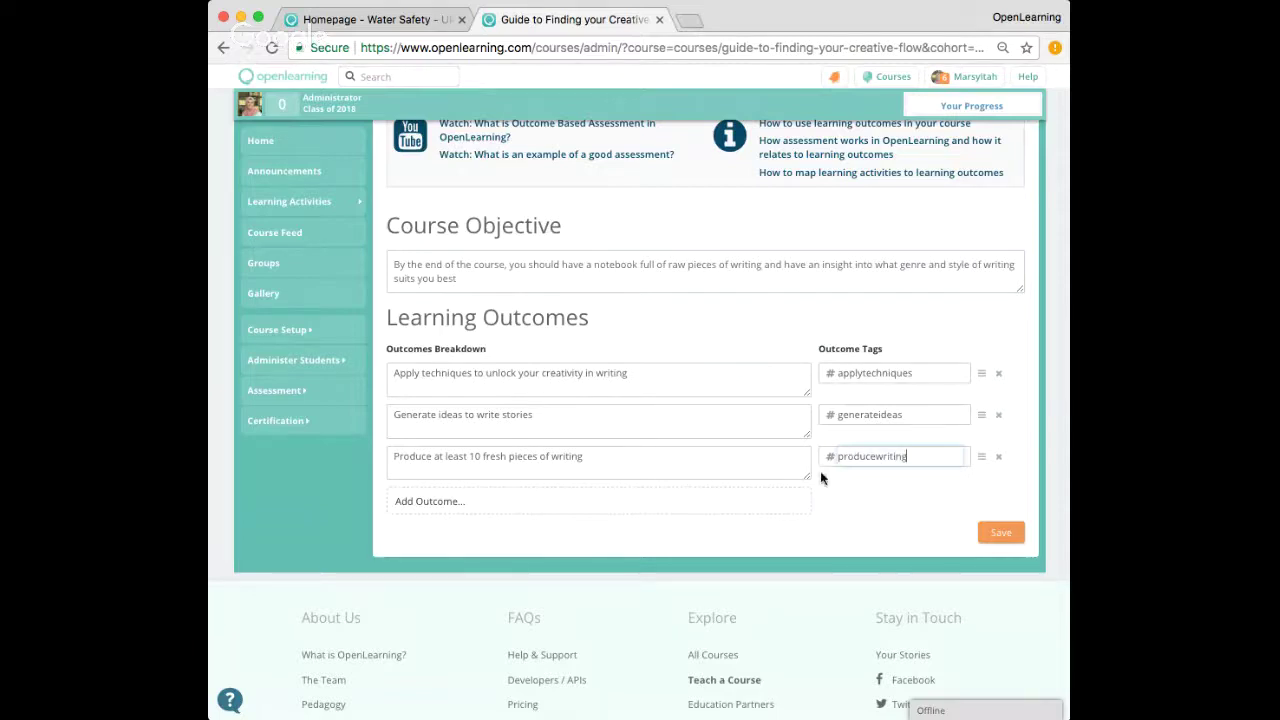
Add a fourth outcome, "Identify suitable publishers competitions to share your work", tagged "identifypublishers", and save the outcomes
{"action": "key", "text": "super+Tab"}
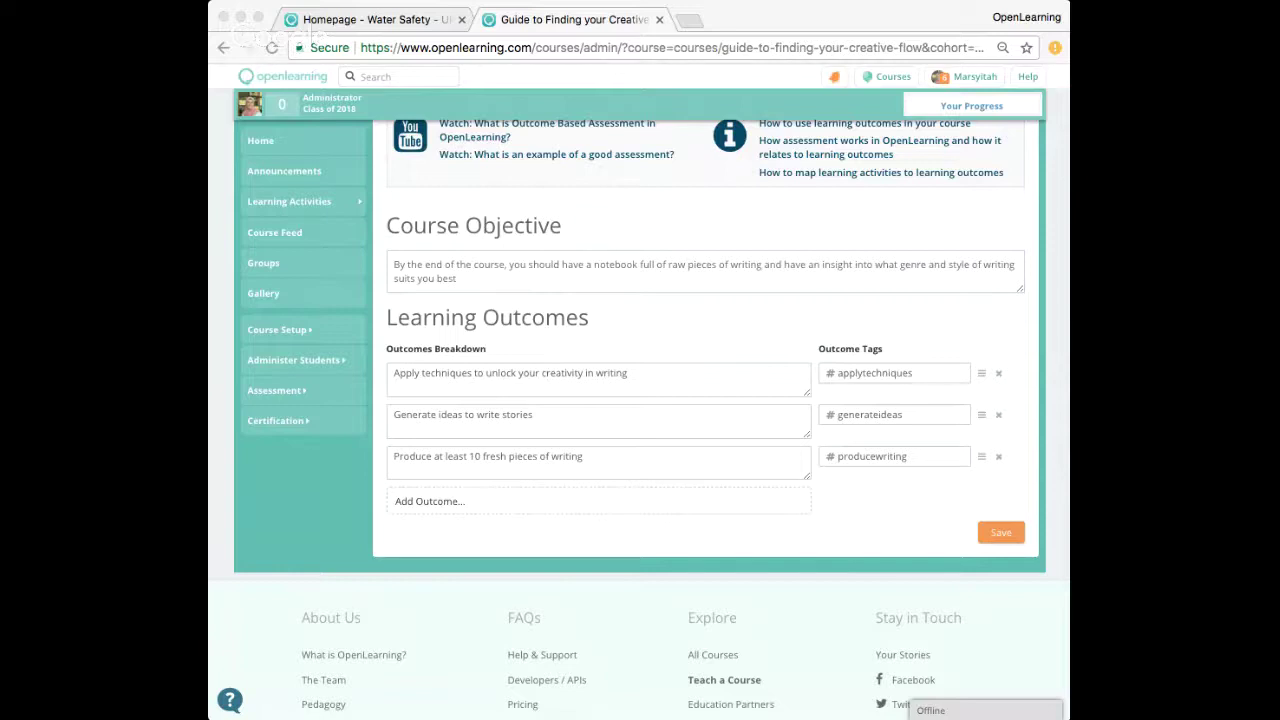
{"action": "key", "text": "super+Tab"}
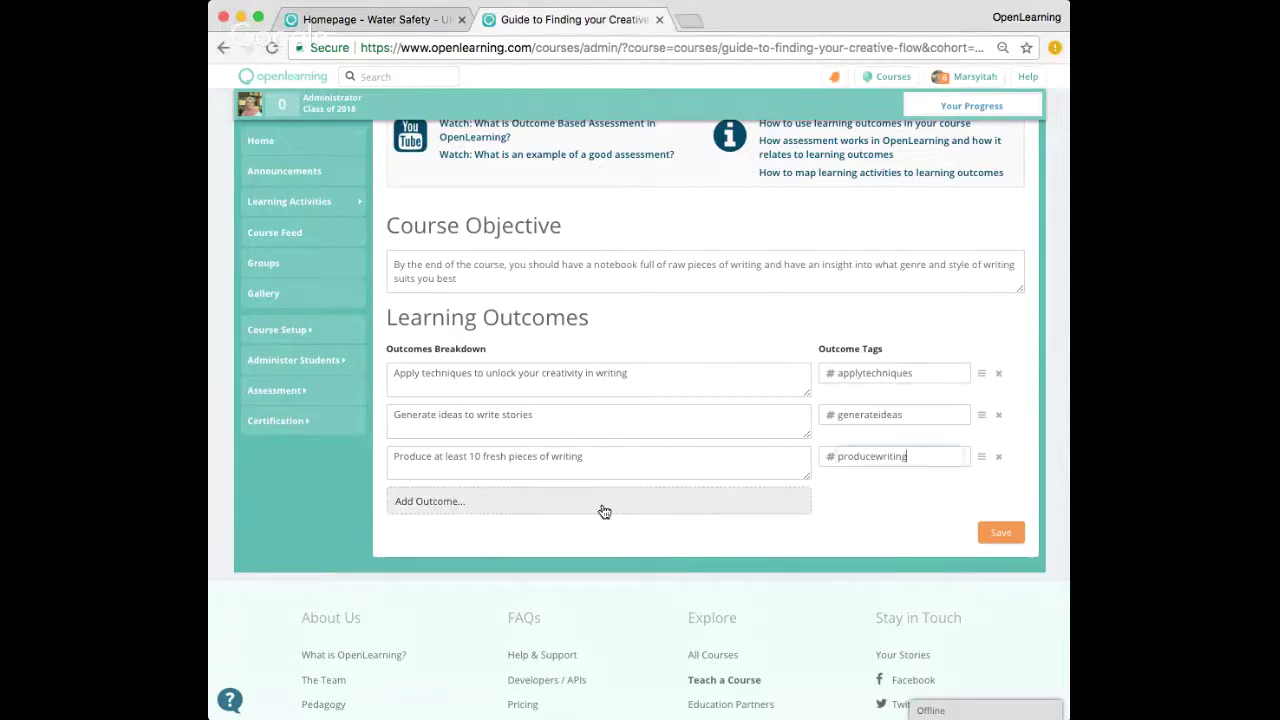
{"action": "left_click", "coordinate": [605, 503]}
{"action": "type", "text": "Identify suitable publishers competitions to share your work"}
{"action": "left_click", "coordinate": [864, 499]}
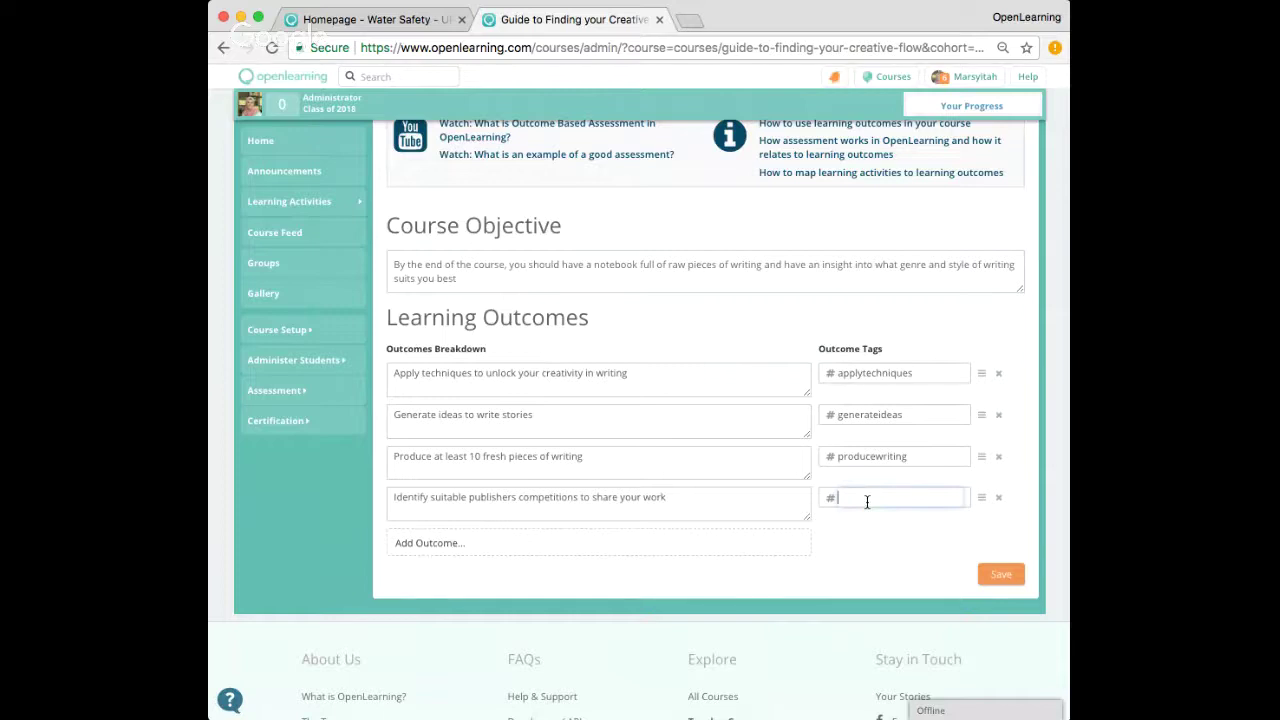
{"action": "type", "text": "identifypublishers"}
{"action": "left_click", "coordinate": [995, 578]}
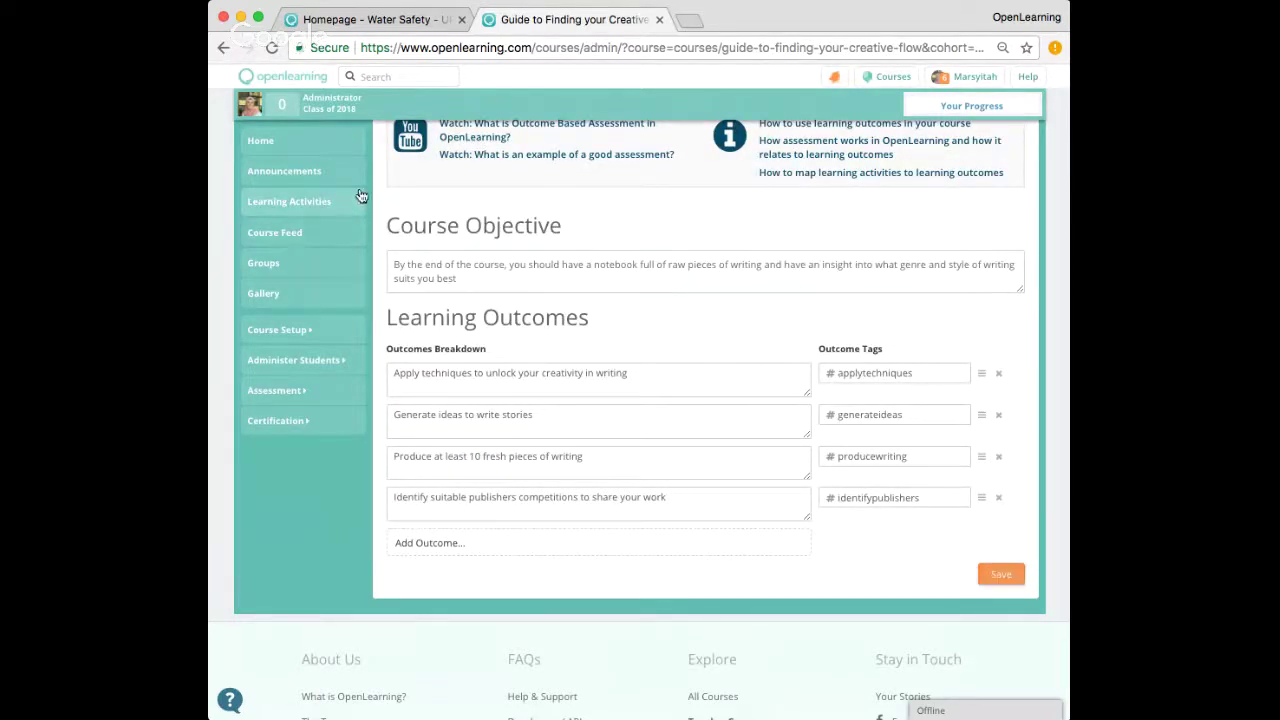
Open the General page of the course setup and review the course status and the URL where students join
{"action": "left_click", "coordinate": [340, 333]}
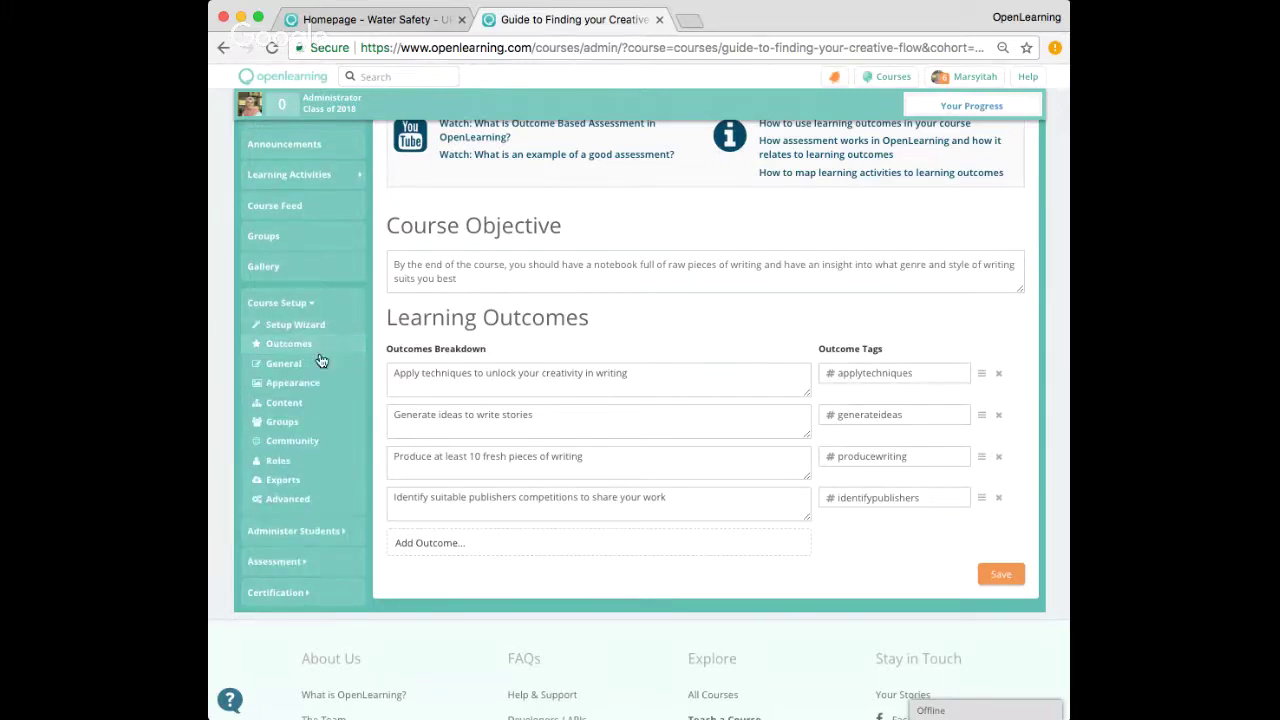
{"action": "left_click", "coordinate": [285, 364]}
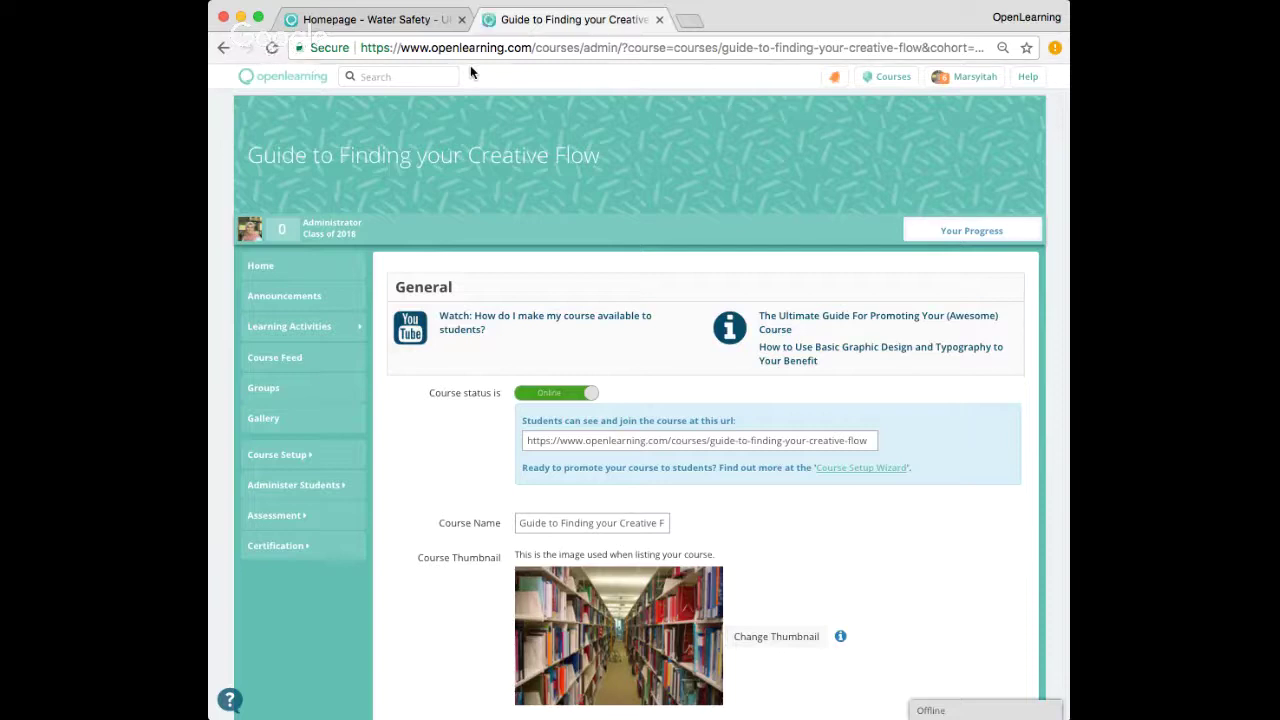
{"action": "scroll", "coordinate": [952, 533], "scroll_direction": "down", "scroll_amount": 1}
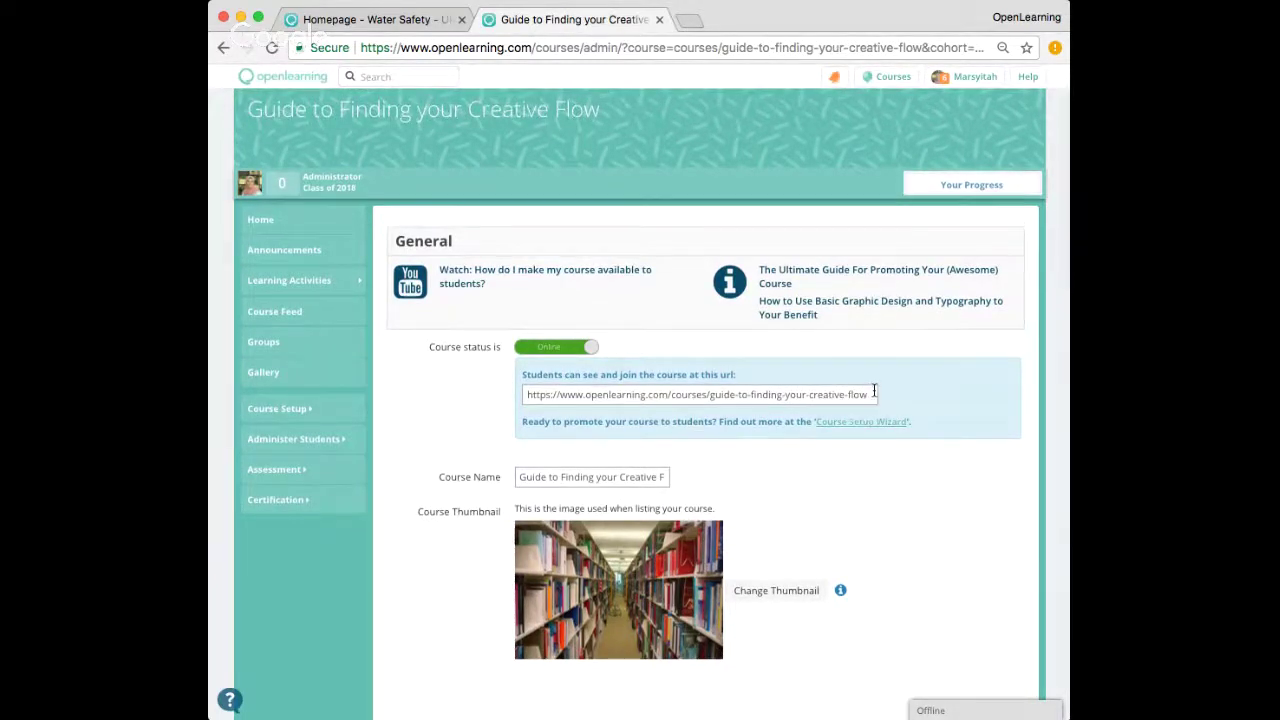
{"action": "left_click_drag", "start_coordinate": [874, 392], "coordinate": [511, 393]}
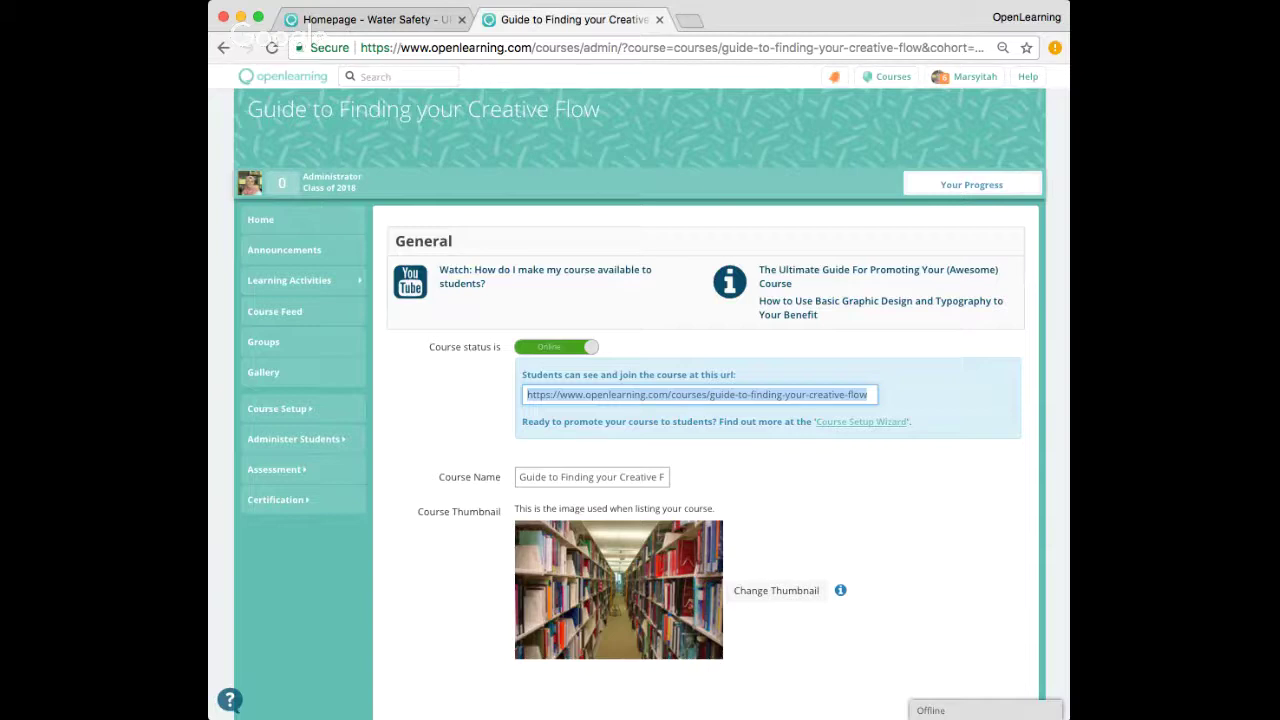
{"action": "key", "text": "super+Tab"}
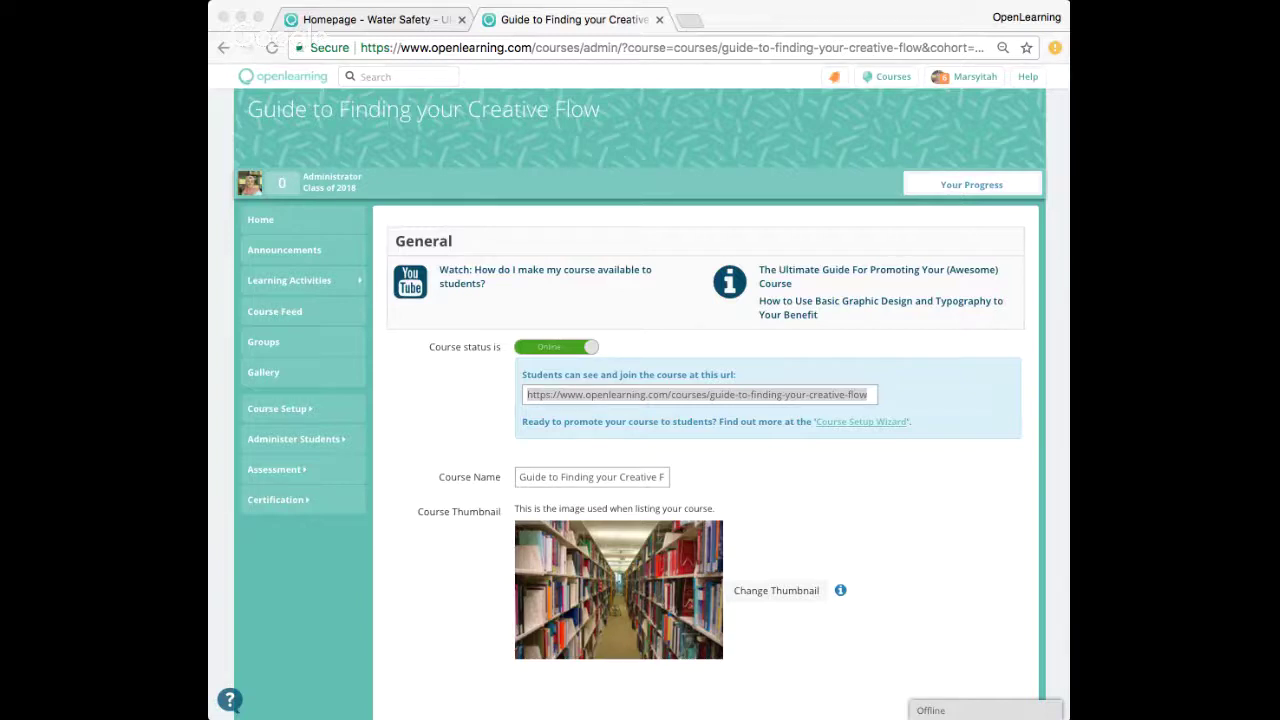
{"action": "key", "text": "super+Tab"}
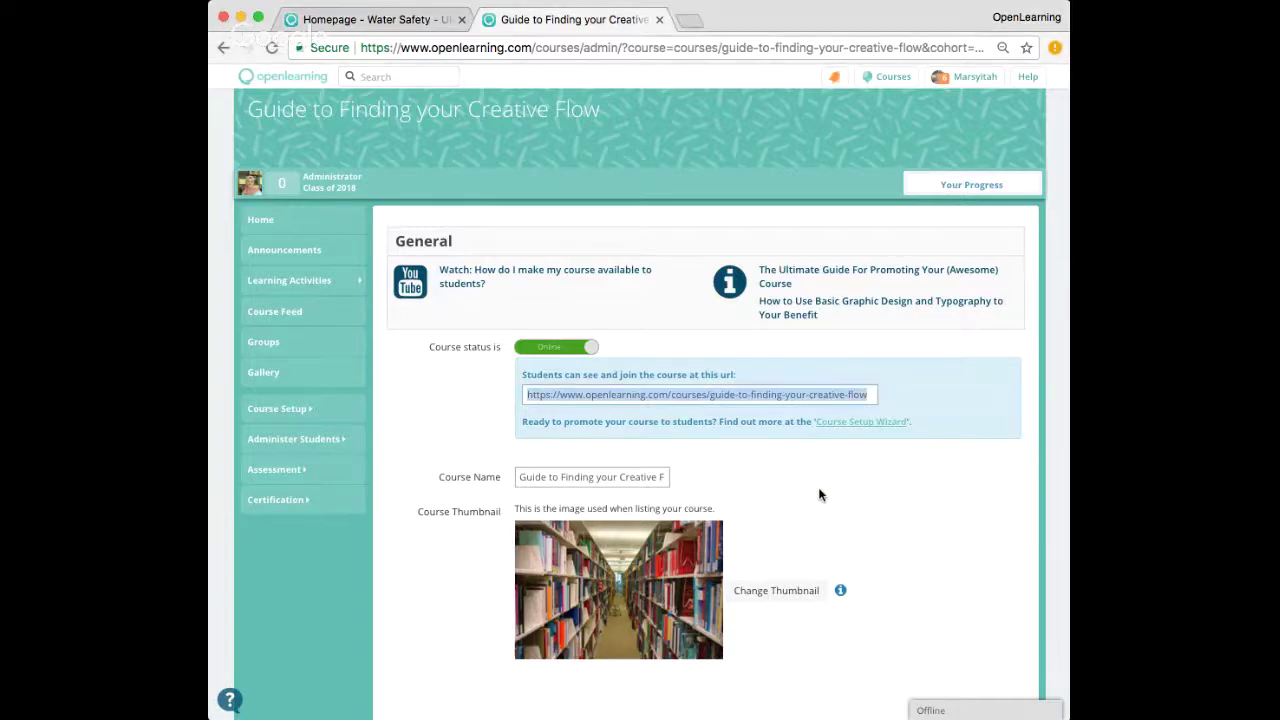
{"action": "left_click", "coordinate": [819, 487]}
Examine the General settings for the course name, course thumbnail and Classes in your Course
{"action": "scroll", "coordinate": [820, 490], "scroll_direction": "down", "scroll_amount": 3}
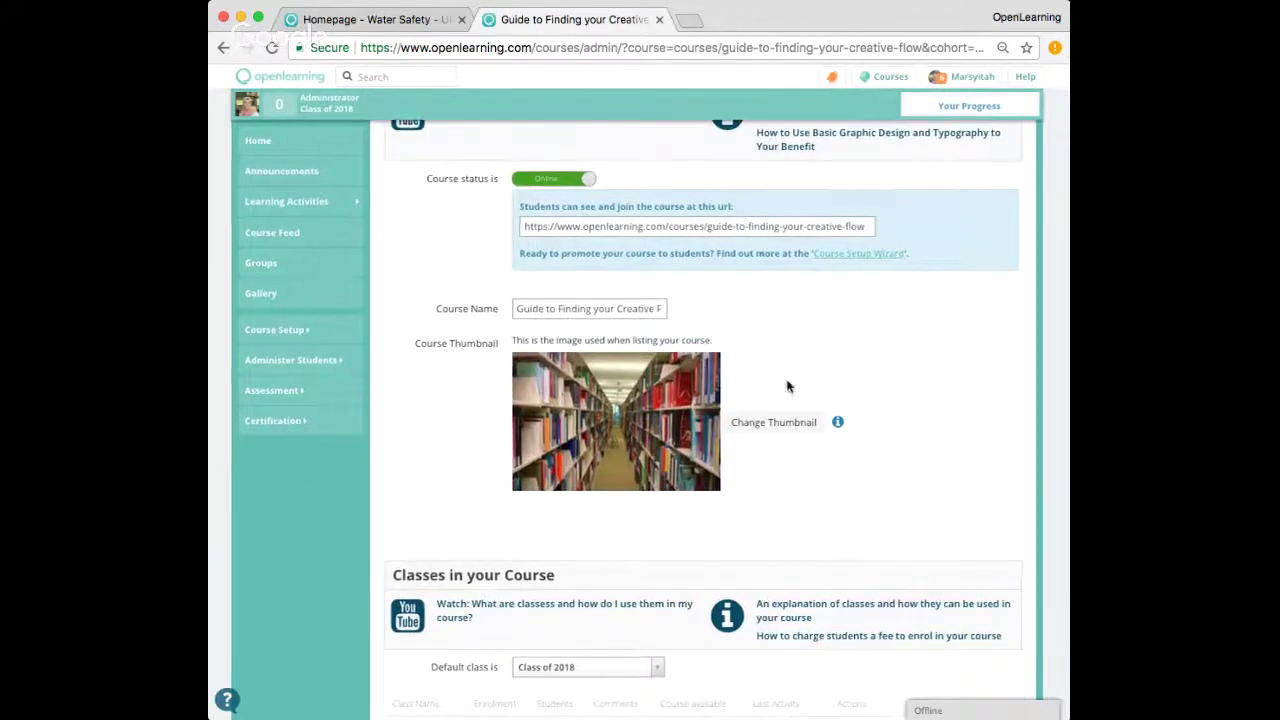
{"action": "scroll", "coordinate": [760, 258], "scroll_direction": "up", "scroll_amount": 1}
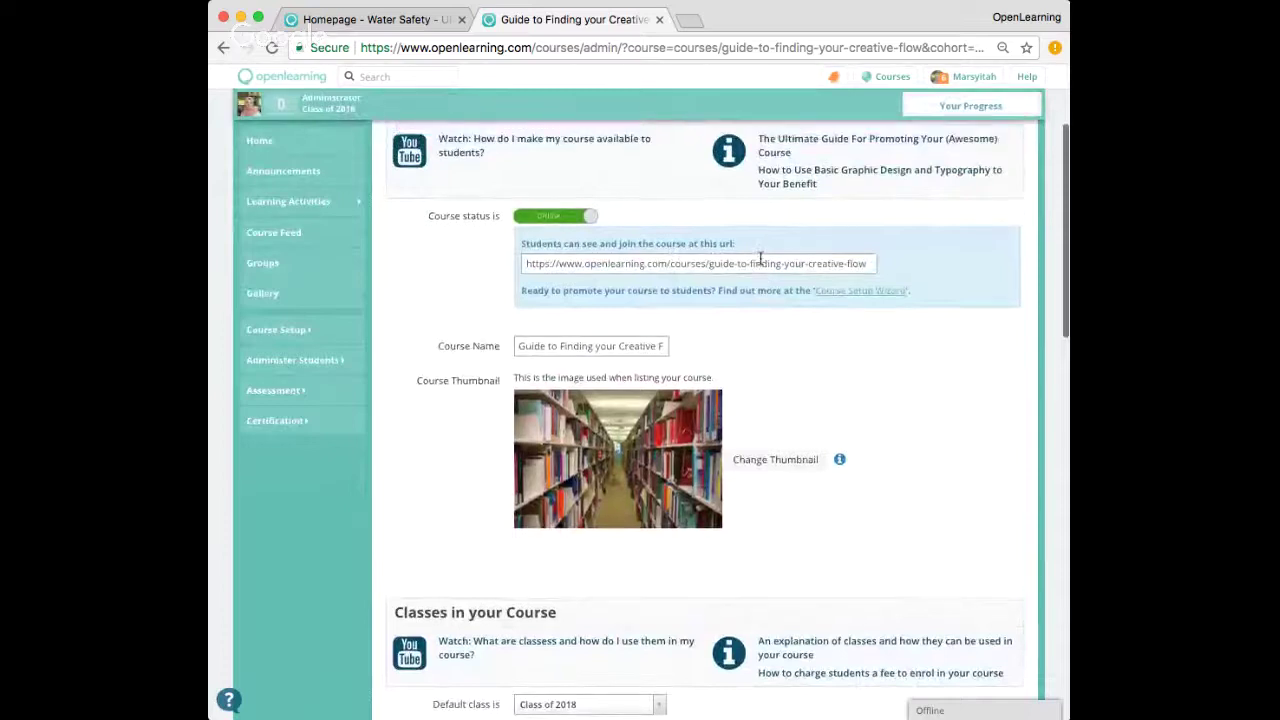
{"action": "scroll", "coordinate": [760, 258], "scroll_direction": "down", "scroll_amount": 1}
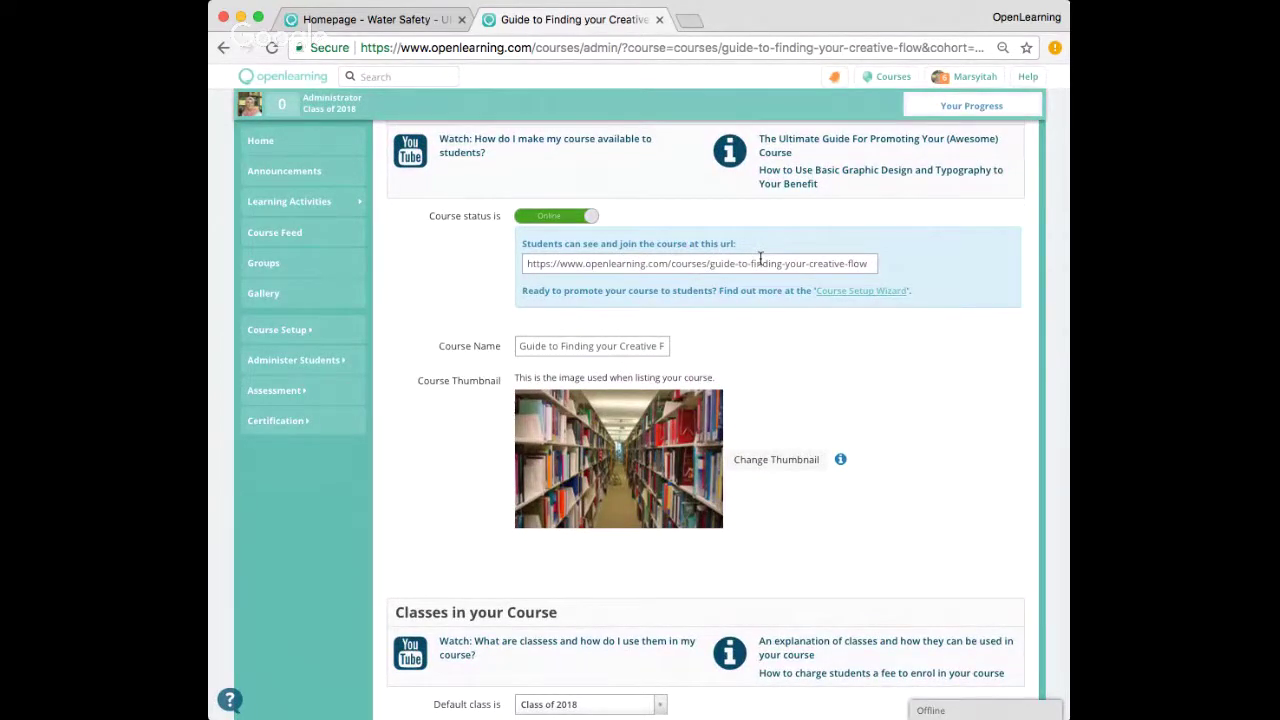
{"action": "scroll", "coordinate": [760, 258], "scroll_direction": "up", "scroll_amount": 1}
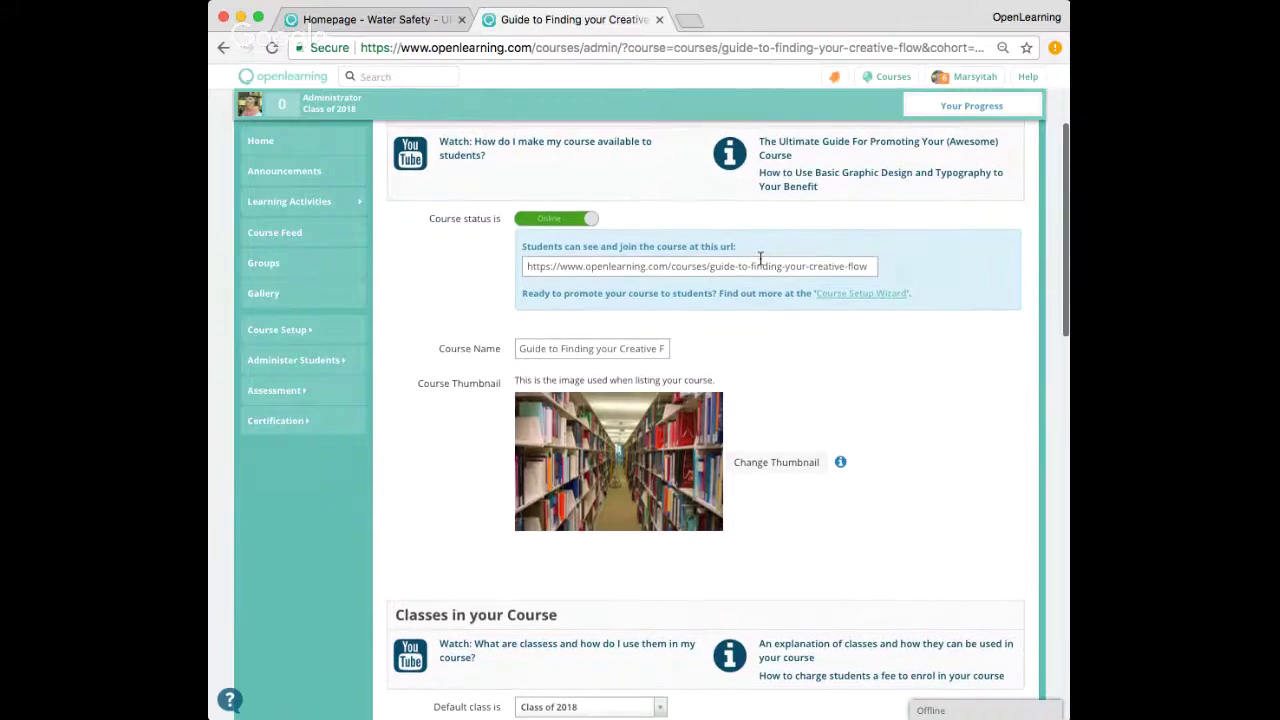
{"action": "scroll", "coordinate": [760, 258], "scroll_direction": "down", "scroll_amount": 1}
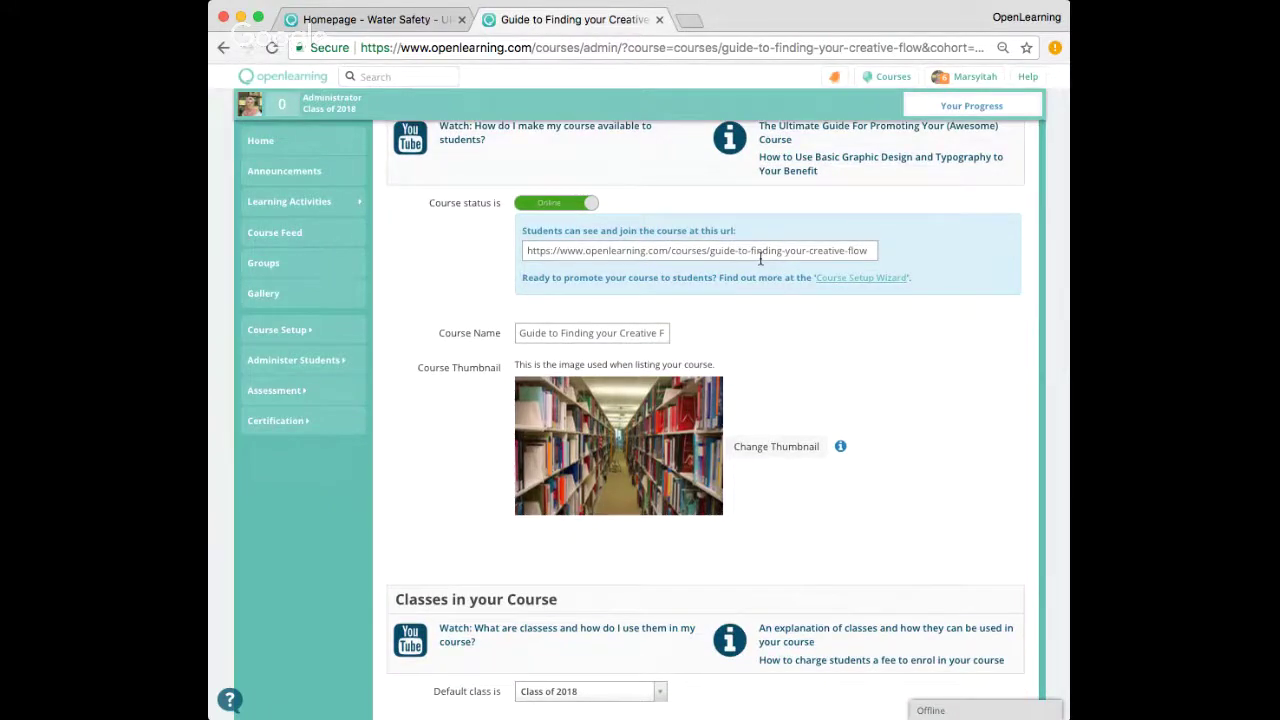
{"action": "scroll", "coordinate": [643, 310], "scroll_direction": "up", "scroll_amount": 1}
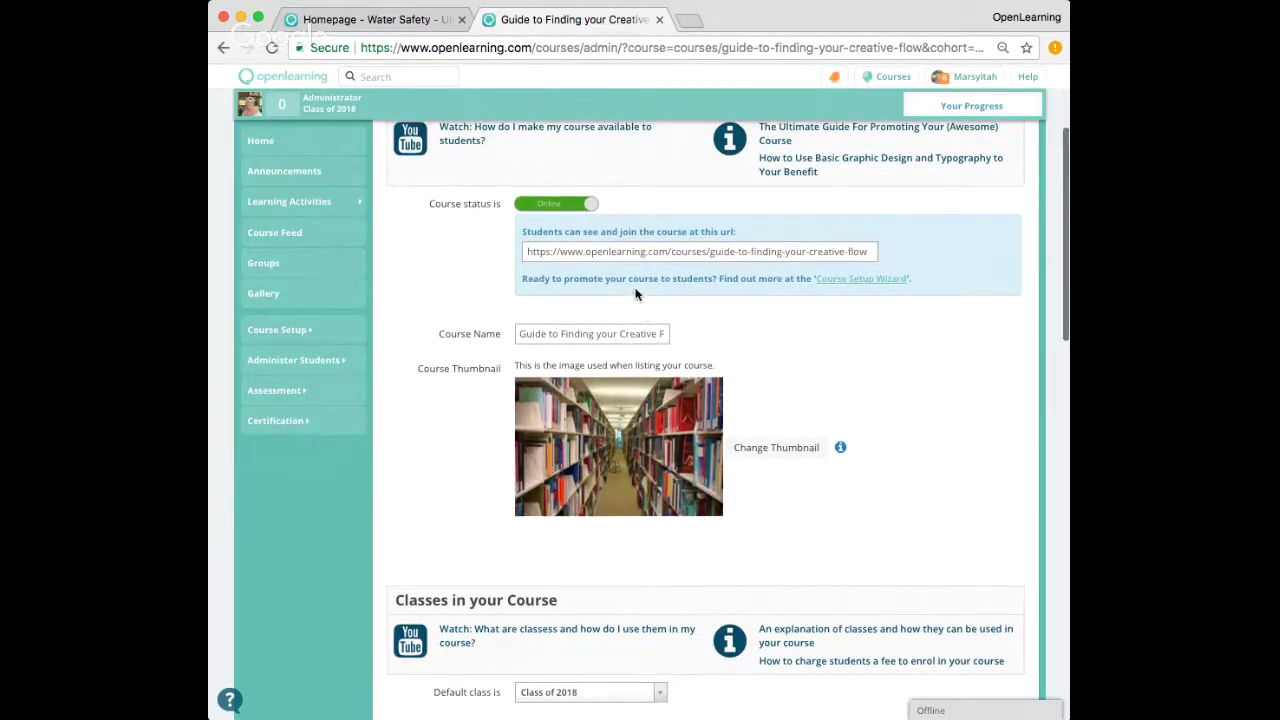
{"action": "scroll", "coordinate": [627, 297], "scroll_direction": "down", "scroll_amount": 2}
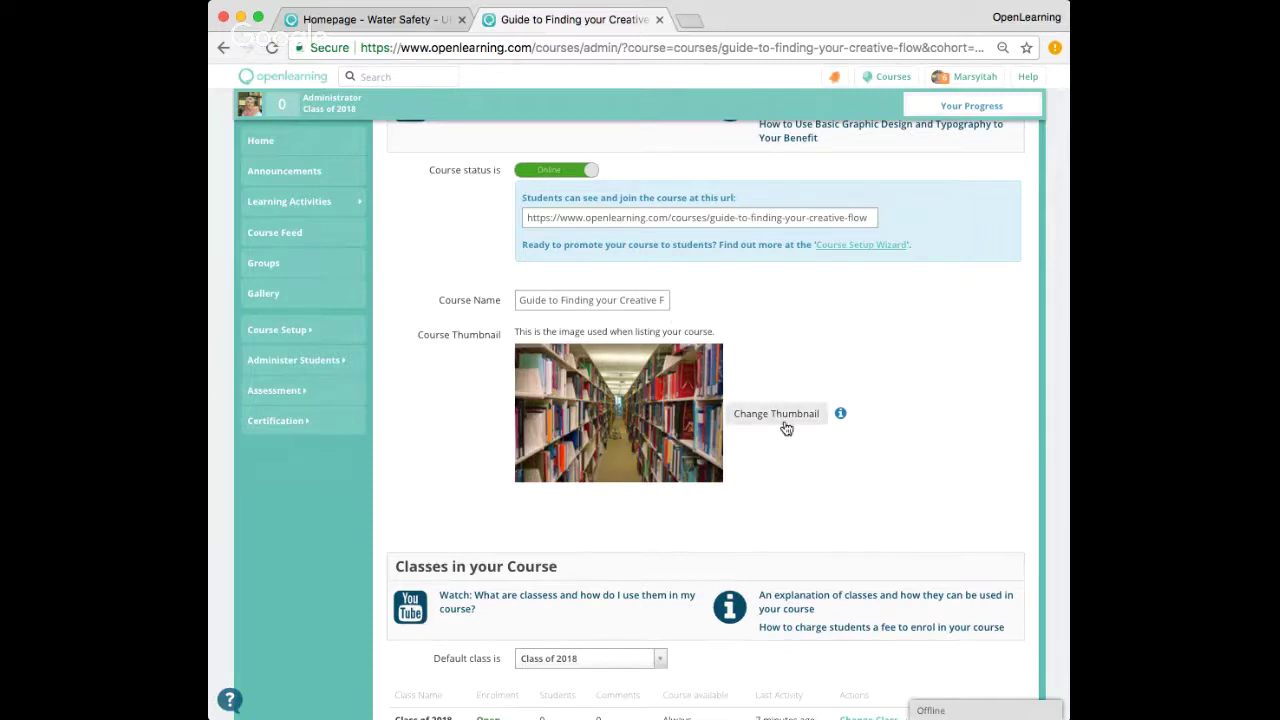
{"action": "scroll", "coordinate": [787, 428], "scroll_direction": "down", "scroll_amount": 3}
{"action": "left_click_drag", "start_coordinate": [522, 222], "coordinate": [664, 225]}
{"action": "left_click", "coordinate": [665, 223]}
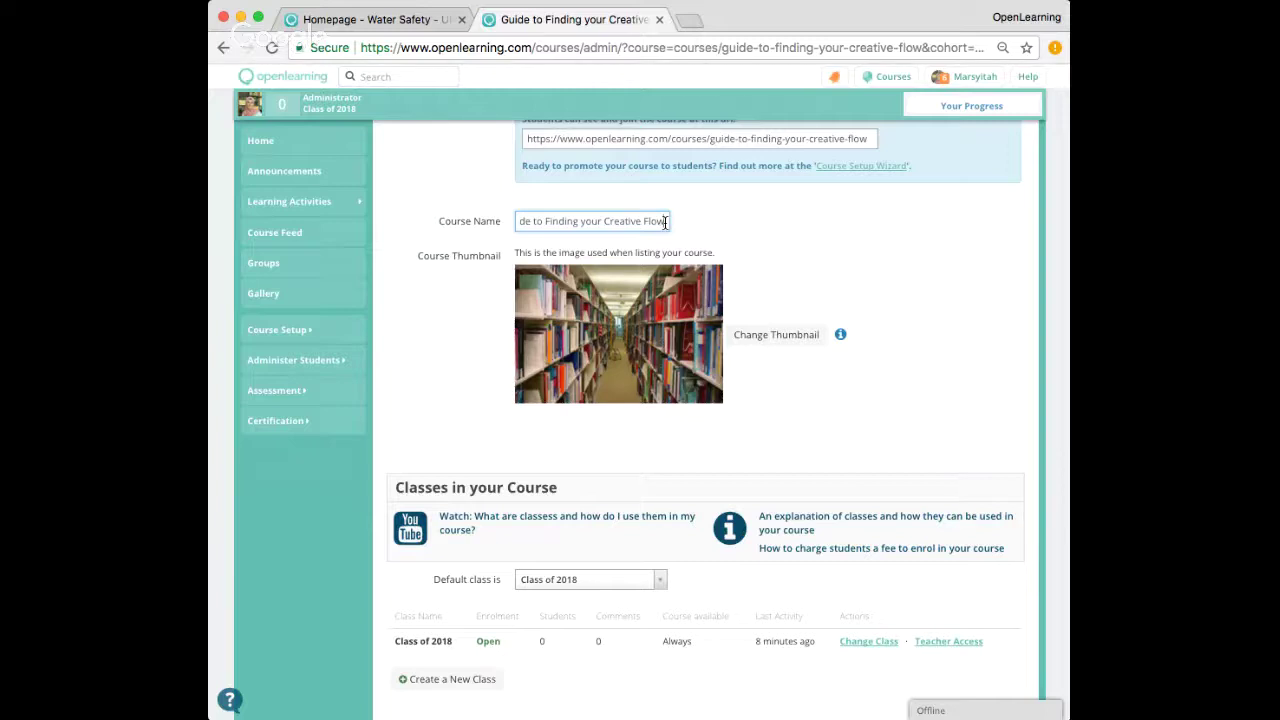
{"action": "left_click_drag", "start_coordinate": [665, 222], "coordinate": [561, 220]}
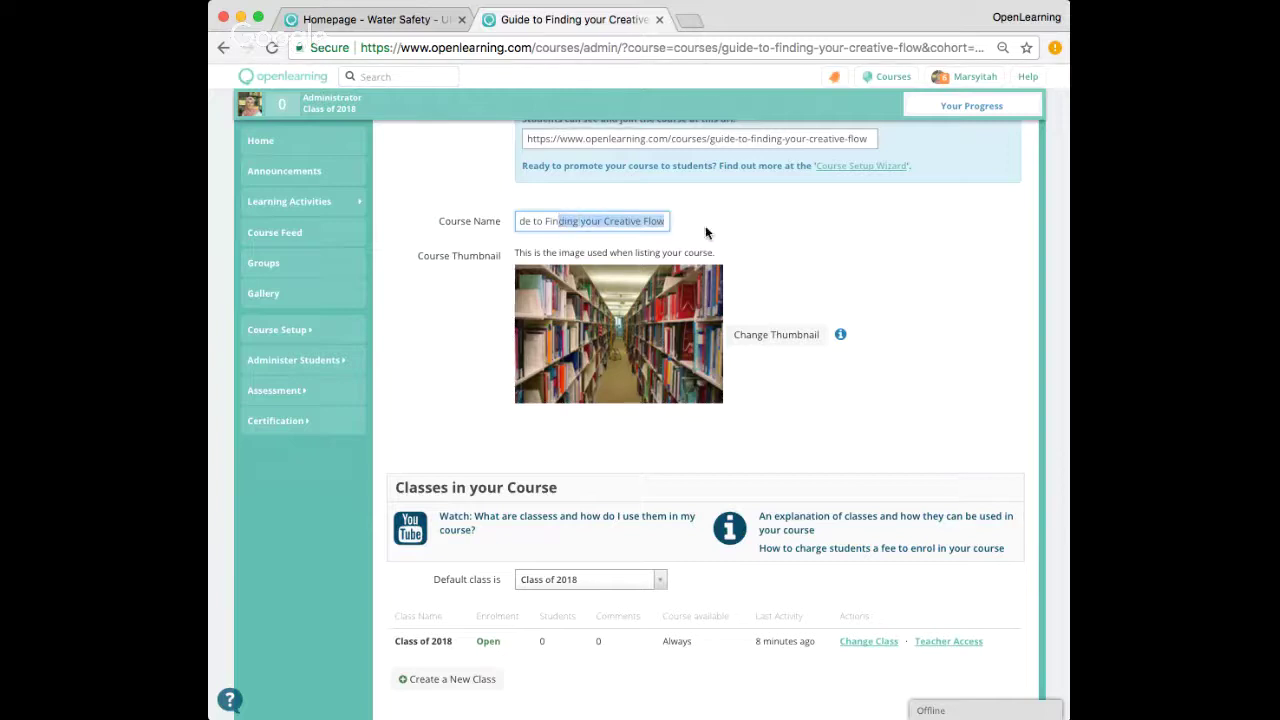
{"action": "left_click", "coordinate": [845, 252]}
{"action": "scroll", "coordinate": [845, 252], "scroll_direction": "down", "scroll_amount": 1}
{"action": "scroll", "coordinate": [845, 259], "scroll_direction": "down", "scroll_amount": 2}
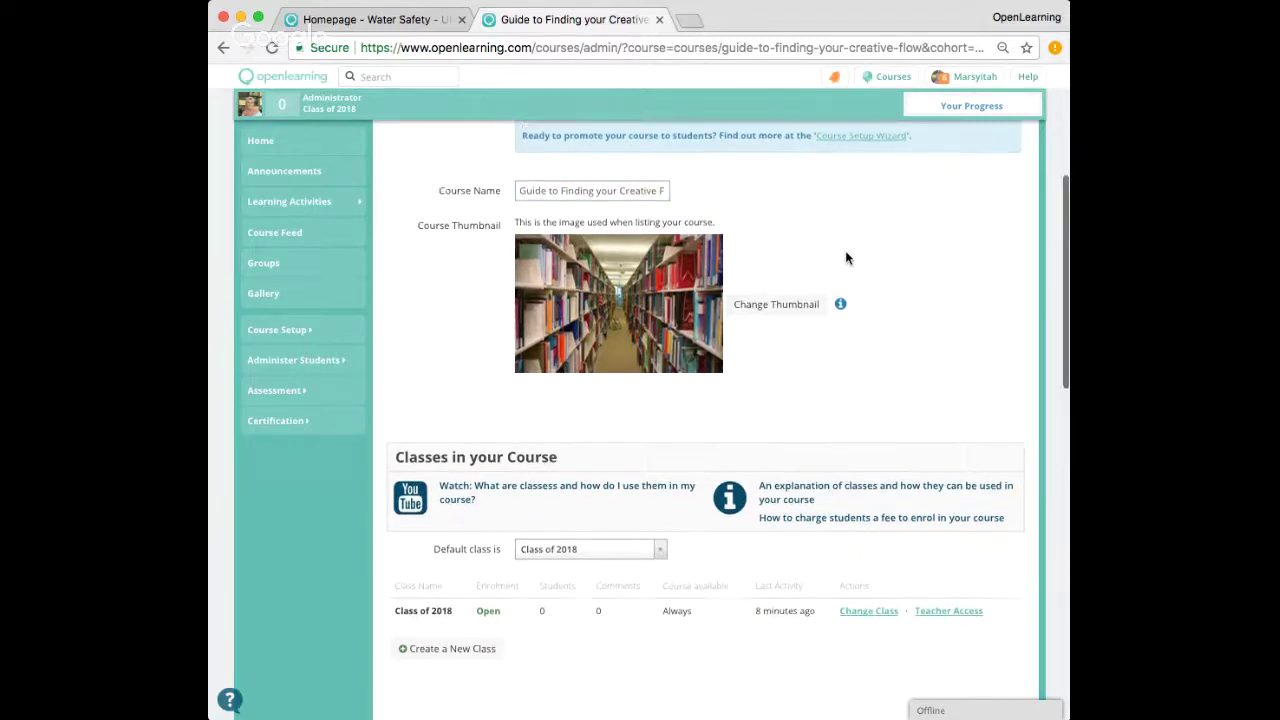
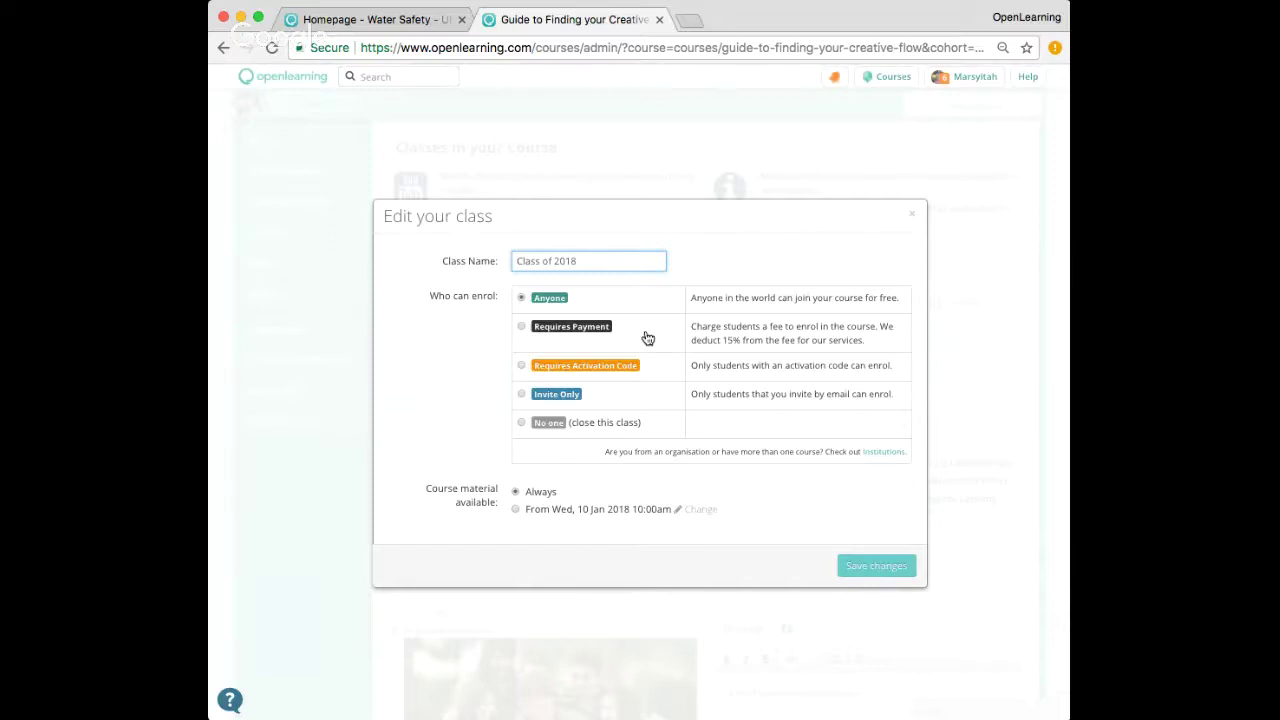
Try the payment, activation code, invite-only and closed enrolment options for Class of 2018, select Anyone, and save the class
{"action": "left_click", "coordinate": [648, 338]}
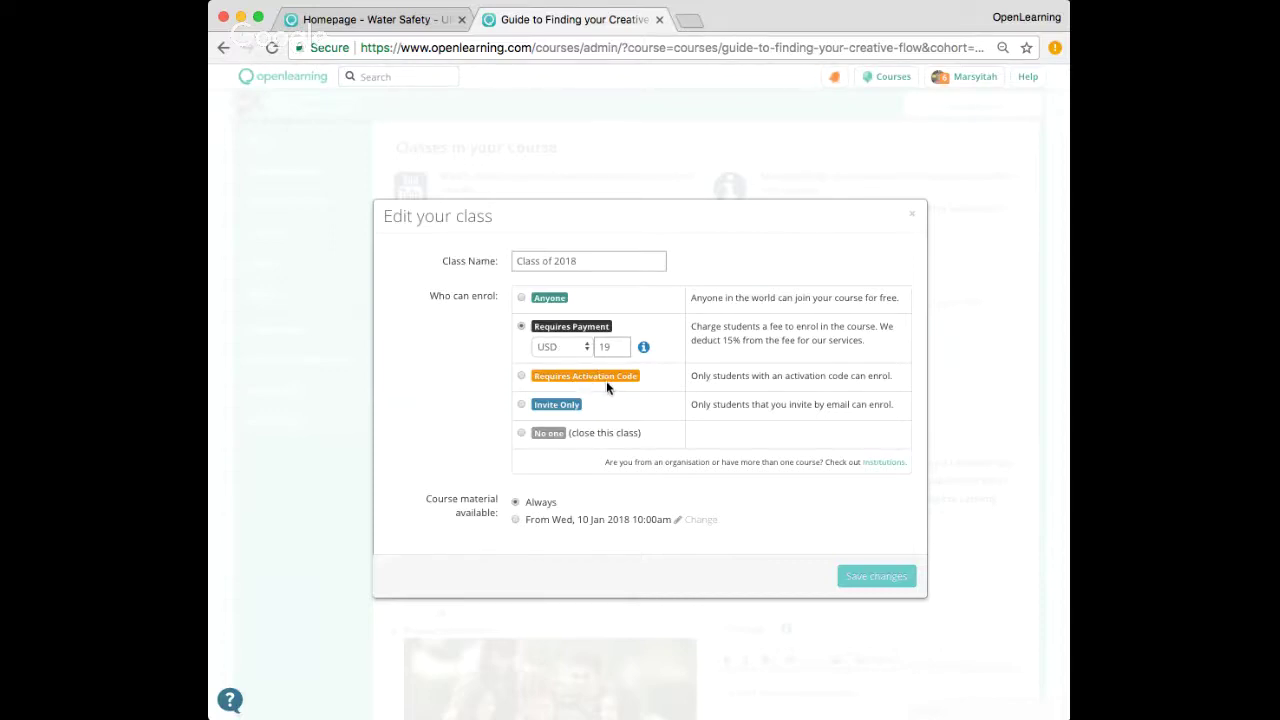
{"action": "left_click", "coordinate": [521, 376]}
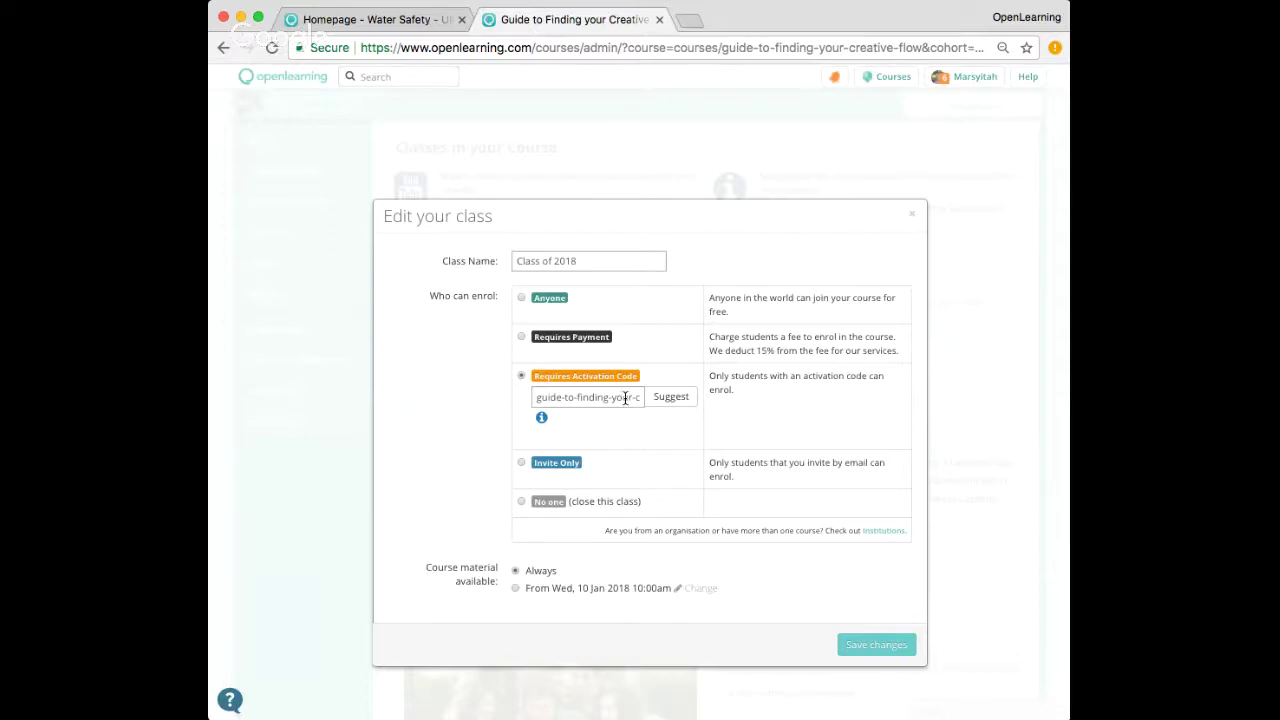
{"action": "left_click", "coordinate": [521, 462]}
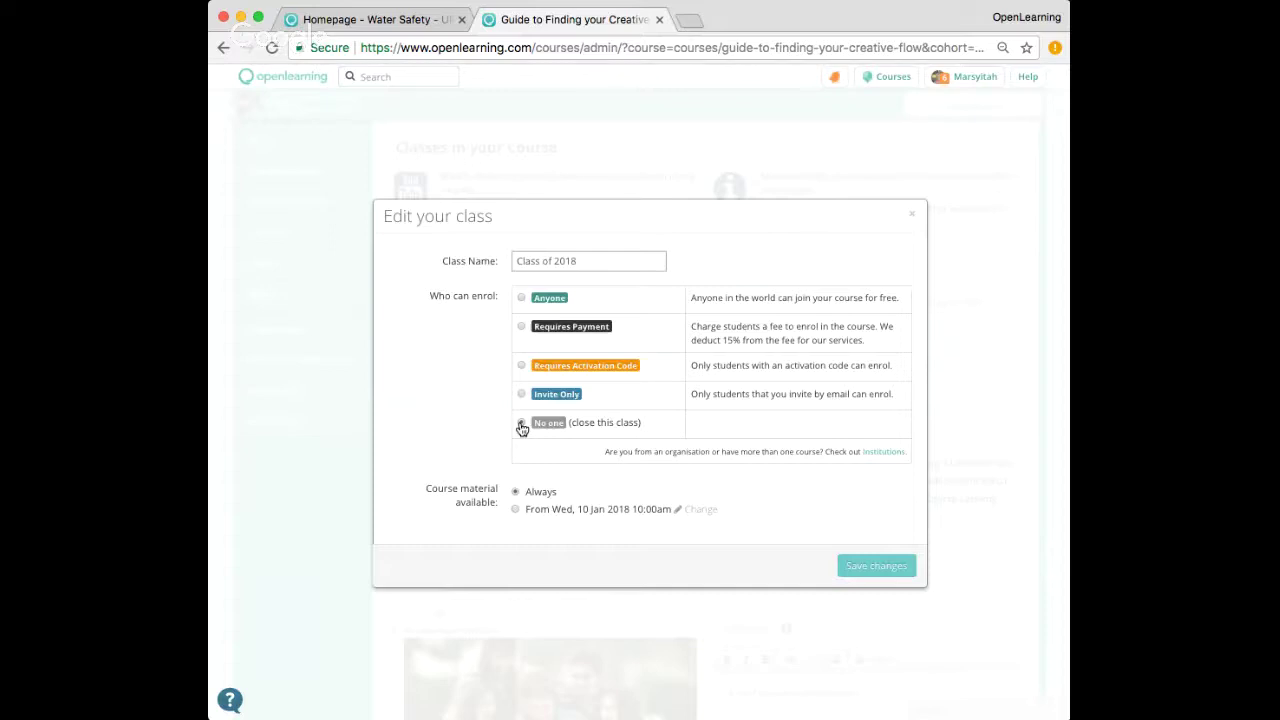
{"action": "left_click", "coordinate": [521, 424]}
{"action": "left_click", "coordinate": [520, 297]}
{"action": "left_click", "coordinate": [880, 566]}
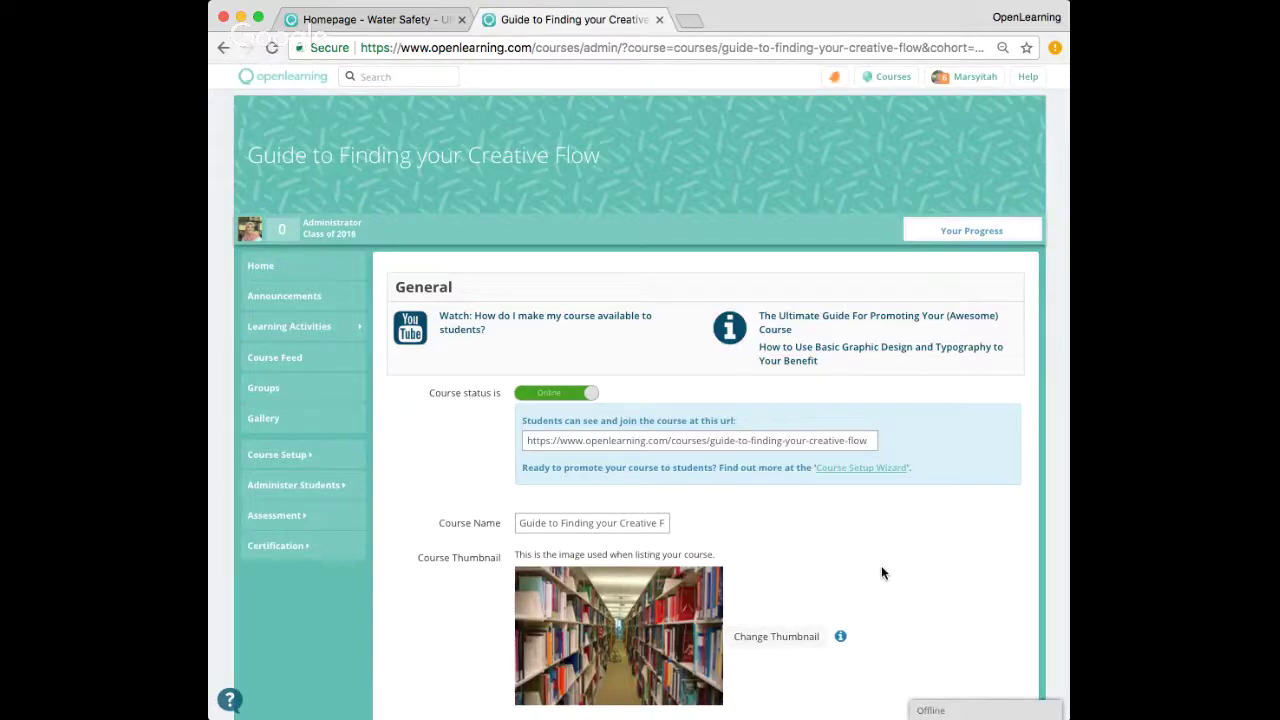
Replace the promotional picture on the Course Landing Page with the image of an open notebook and pen on a wooden table
{"action": "scroll", "coordinate": [881, 572], "scroll_direction": "down", "scroll_amount": 10}
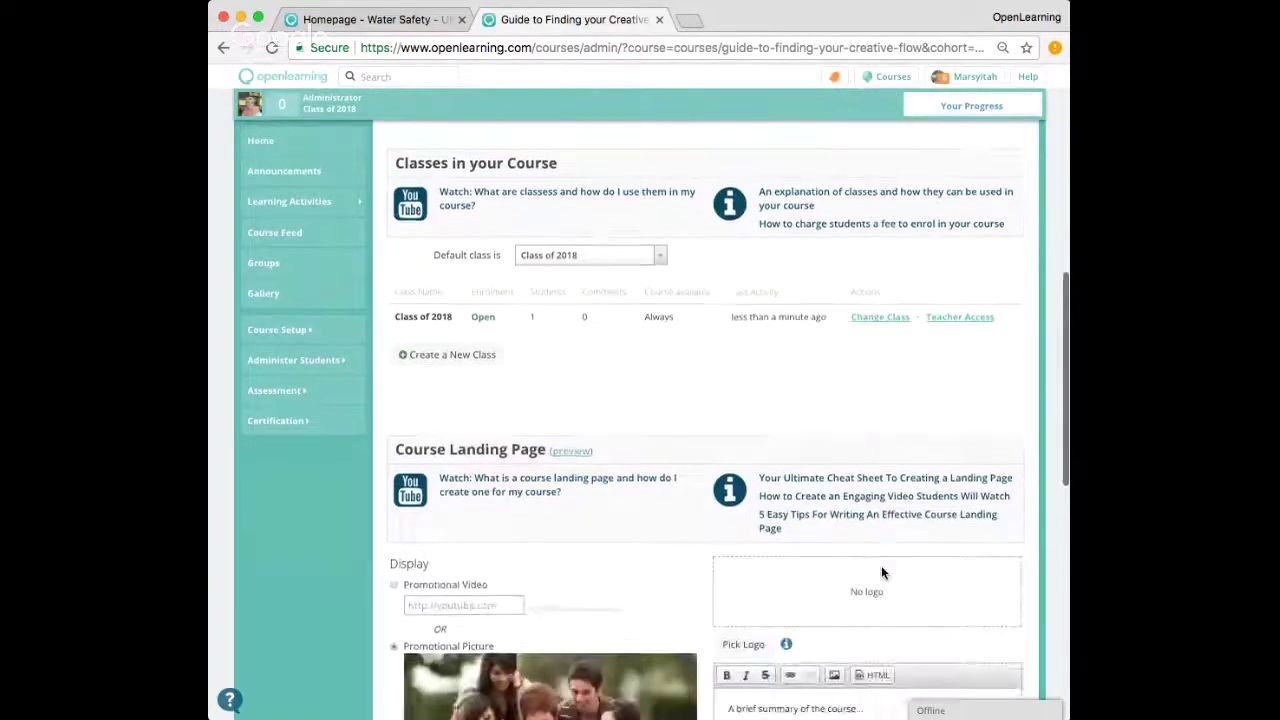
{"action": "scroll", "coordinate": [881, 572], "scroll_direction": "down", "scroll_amount": 4}
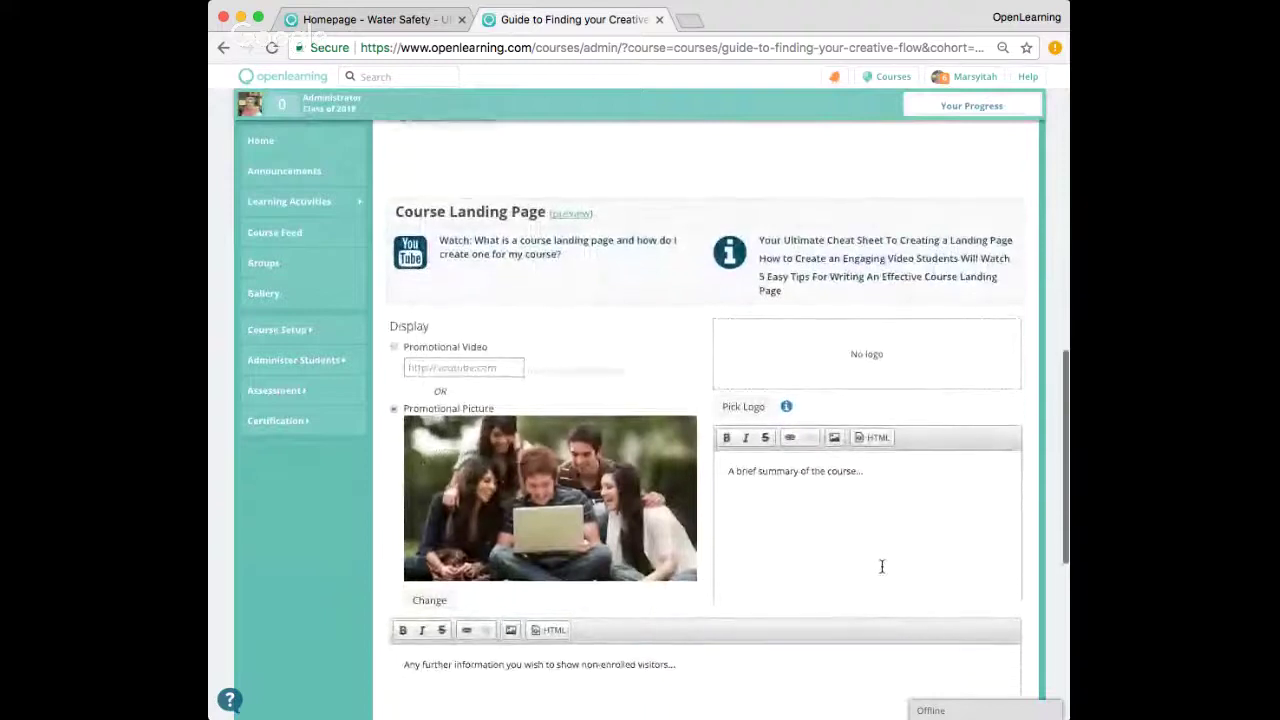
{"action": "scroll", "coordinate": [881, 566], "scroll_direction": "down", "scroll_amount": 1}
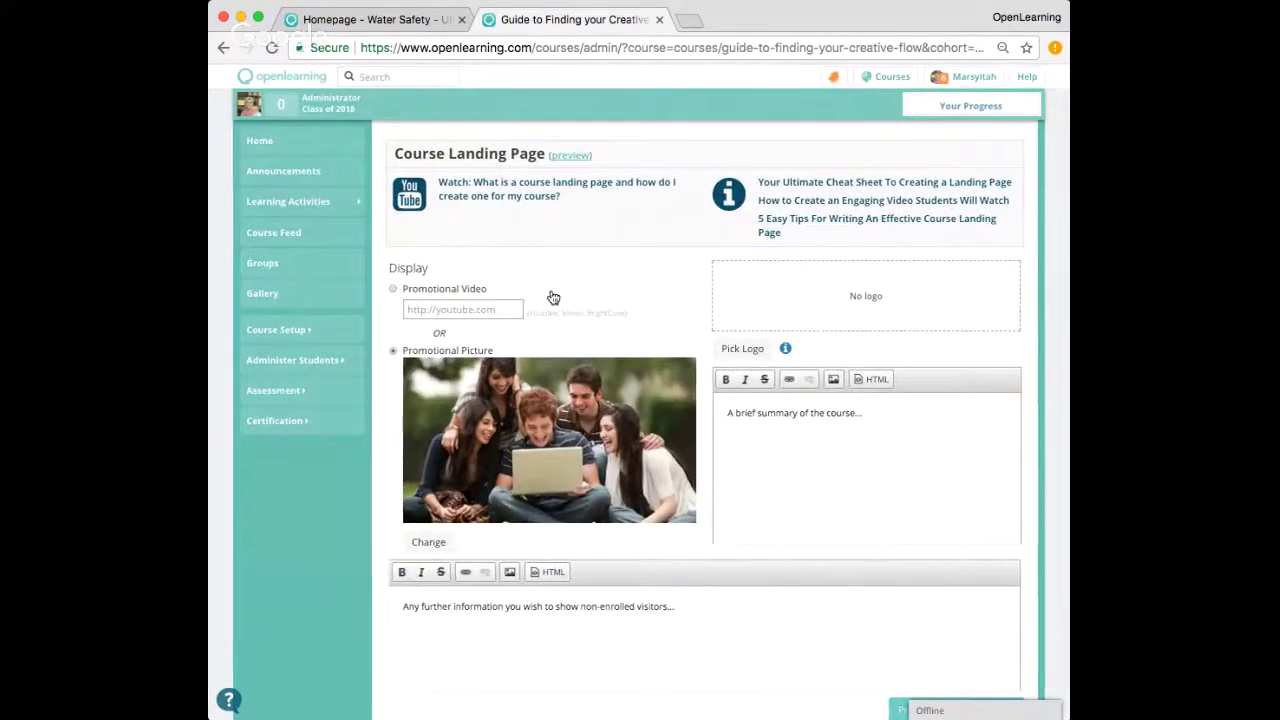
{"action": "scroll", "coordinate": [553, 297], "scroll_direction": "down", "scroll_amount": 1}
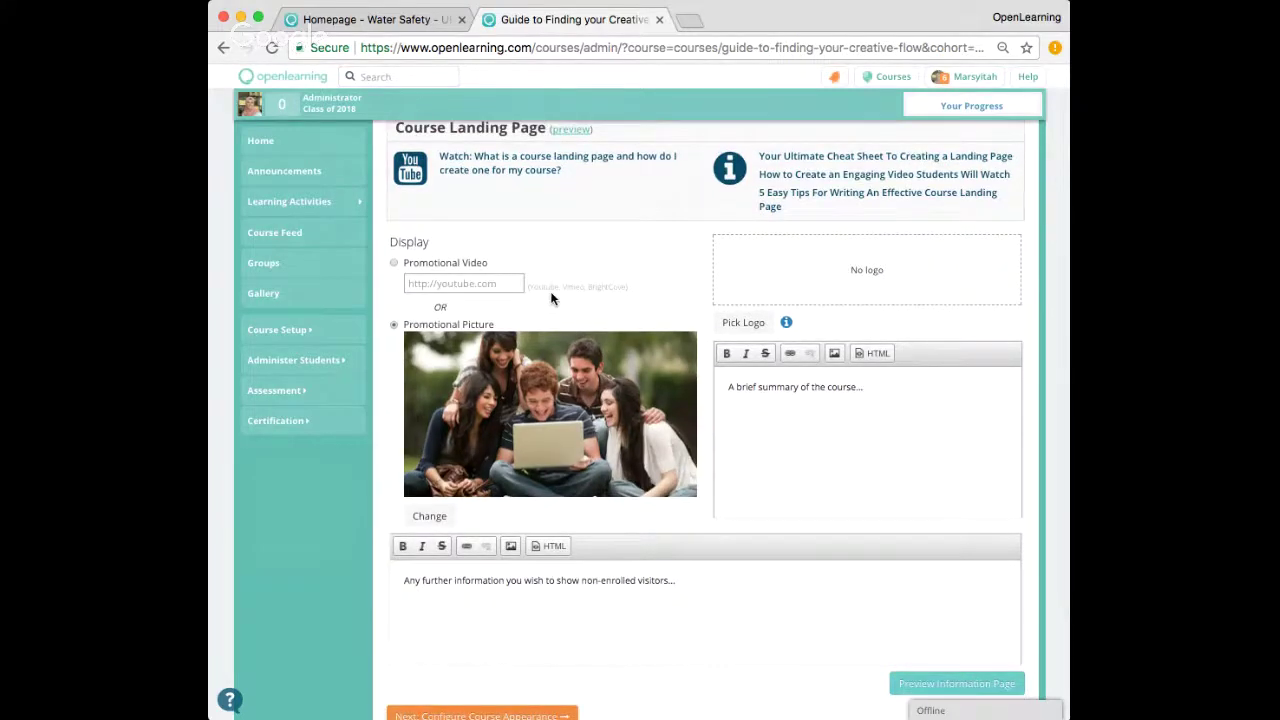
{"action": "scroll", "coordinate": [550, 297], "scroll_direction": "down", "scroll_amount": 1}
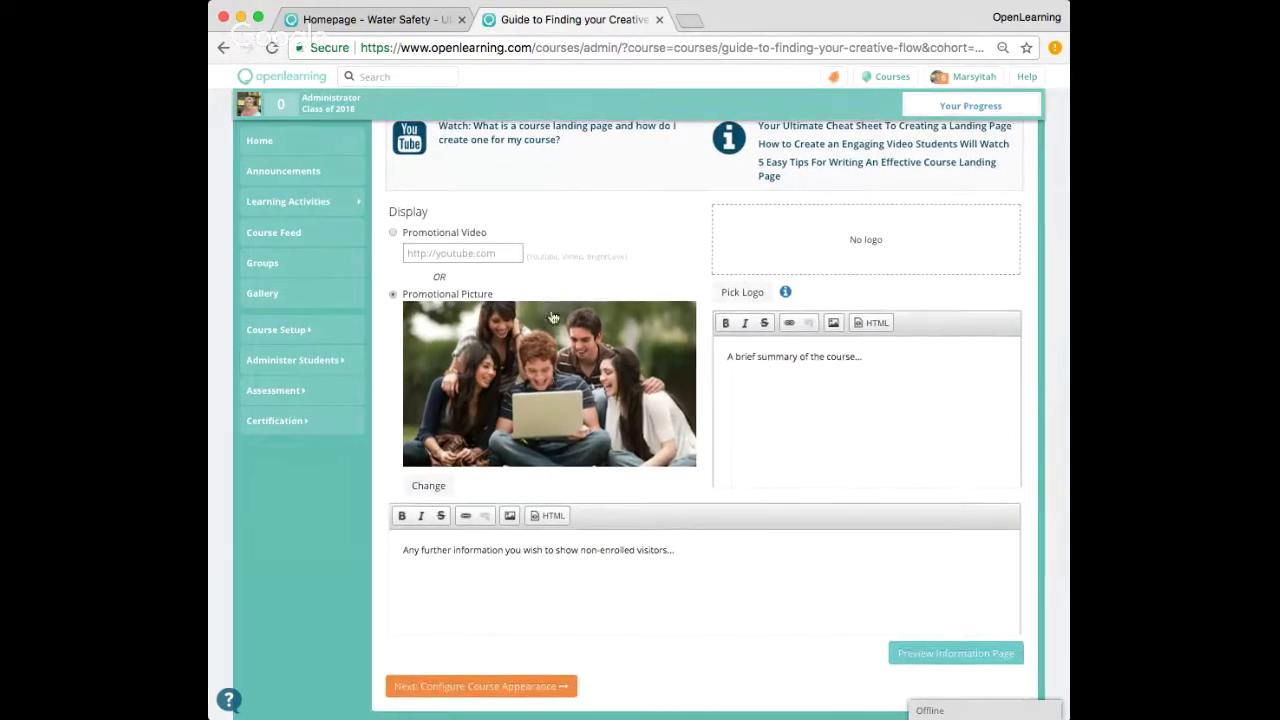
{"action": "left_click", "coordinate": [553, 384]}
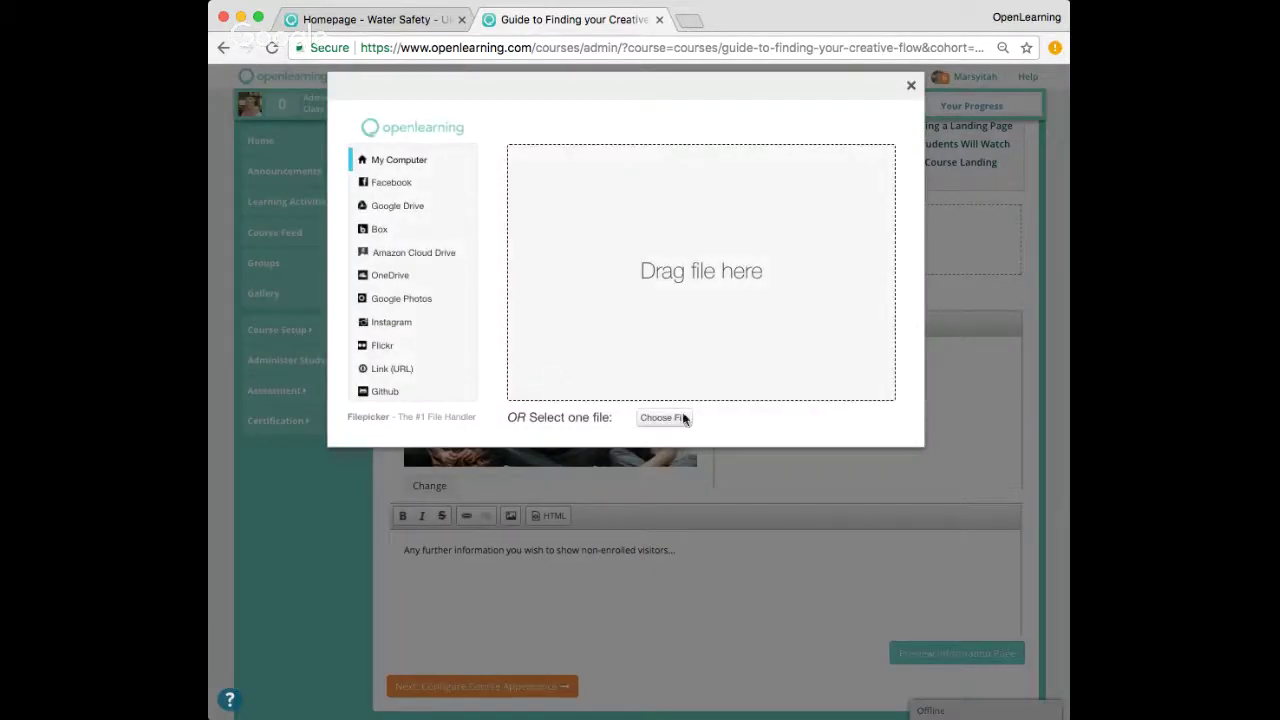
{"action": "left_click", "coordinate": [681, 419]}
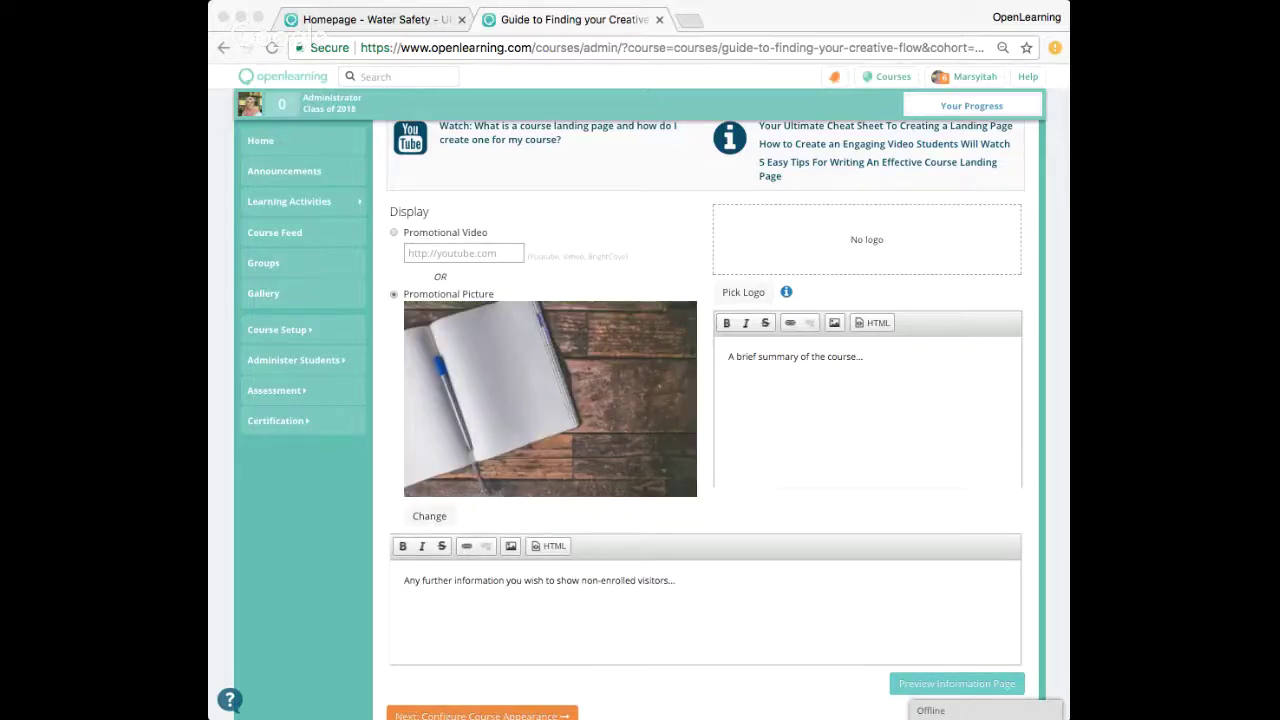
Replace the brief course summary with the two paragraphs starting "Have you always wanted to write" and "Over the course of 10 weeks"
{"action": "left_click", "coordinate": [663, 271]}
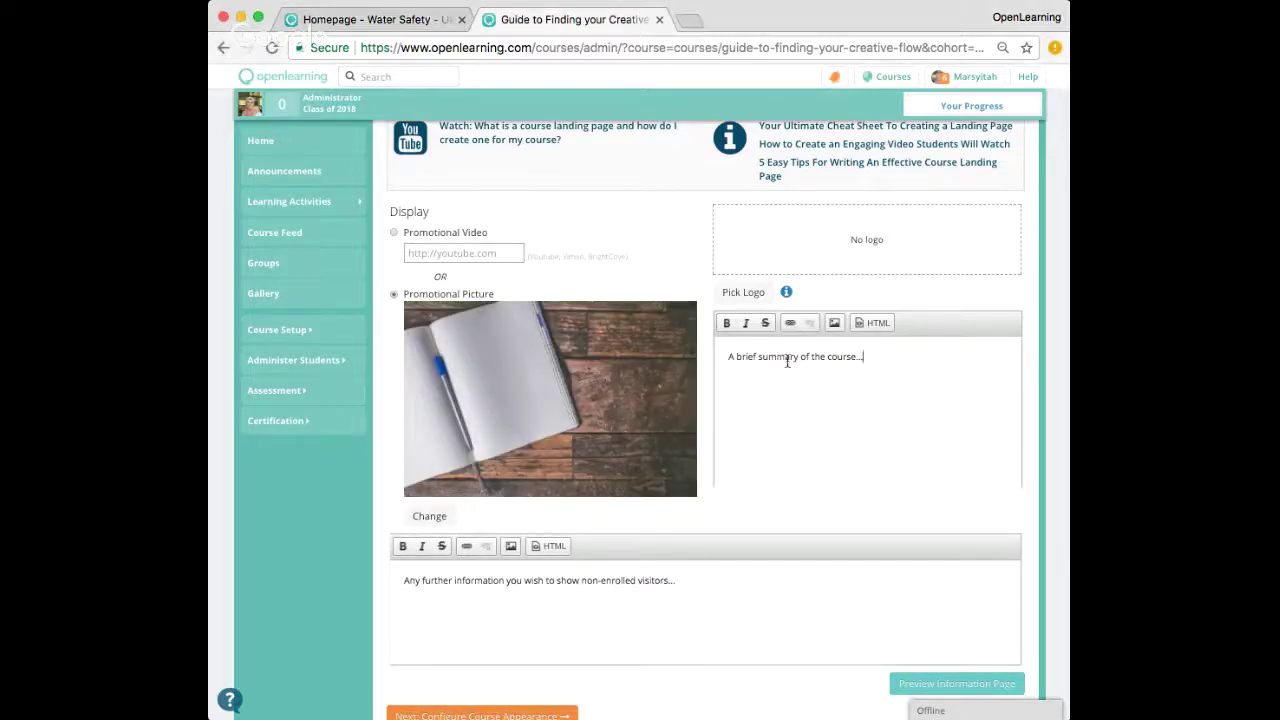
{"action": "left_click_drag", "start_coordinate": [730, 360], "coordinate": [928, 366]}
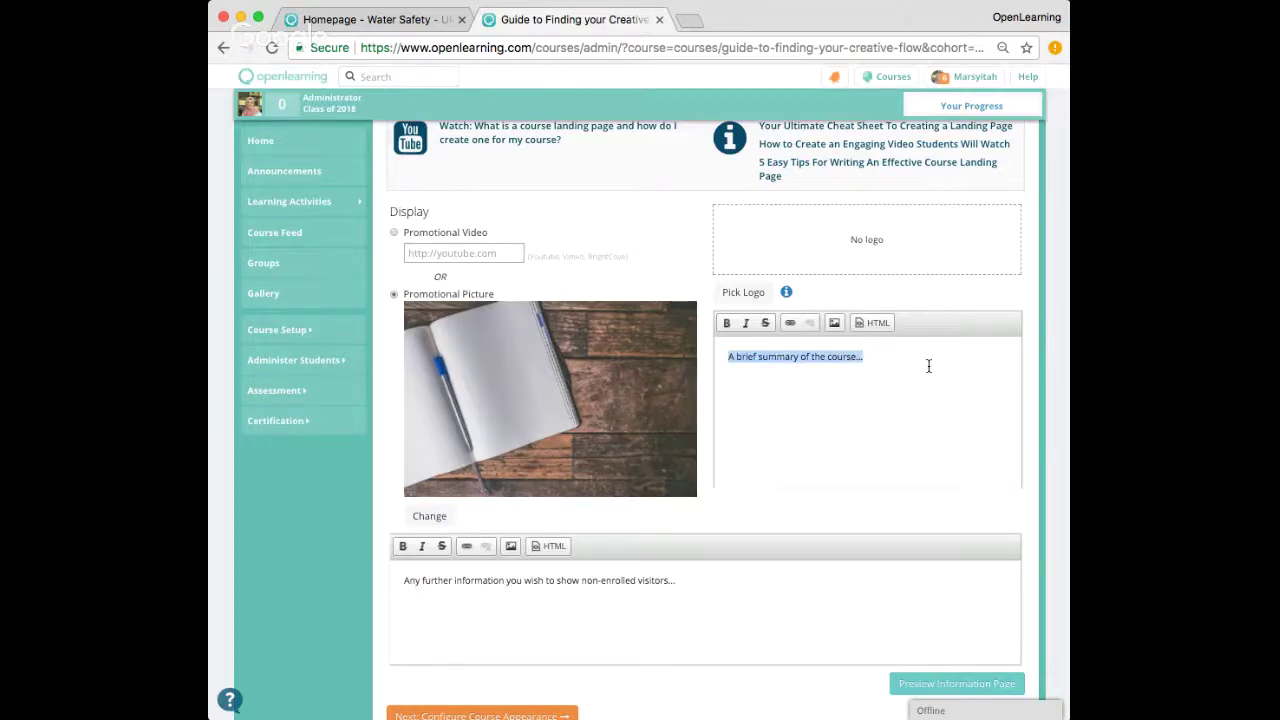
{"action": "type", "text": "Have you always wanted to write, but not known where and how to get started? Or are you someone who has begun to write but lacks confidence and ideas for what to write about? If the answer to either question is ‘Yes’, this course is for you. Over the course of 10 weeks, I will show you various ways to unlock your creativity and at the same time diminish the critical voice in your head. Join this course now to discover your creativity through this fun and engaging course that will feature simple and effective exercises, tips and tricks to get those juices flowing."}
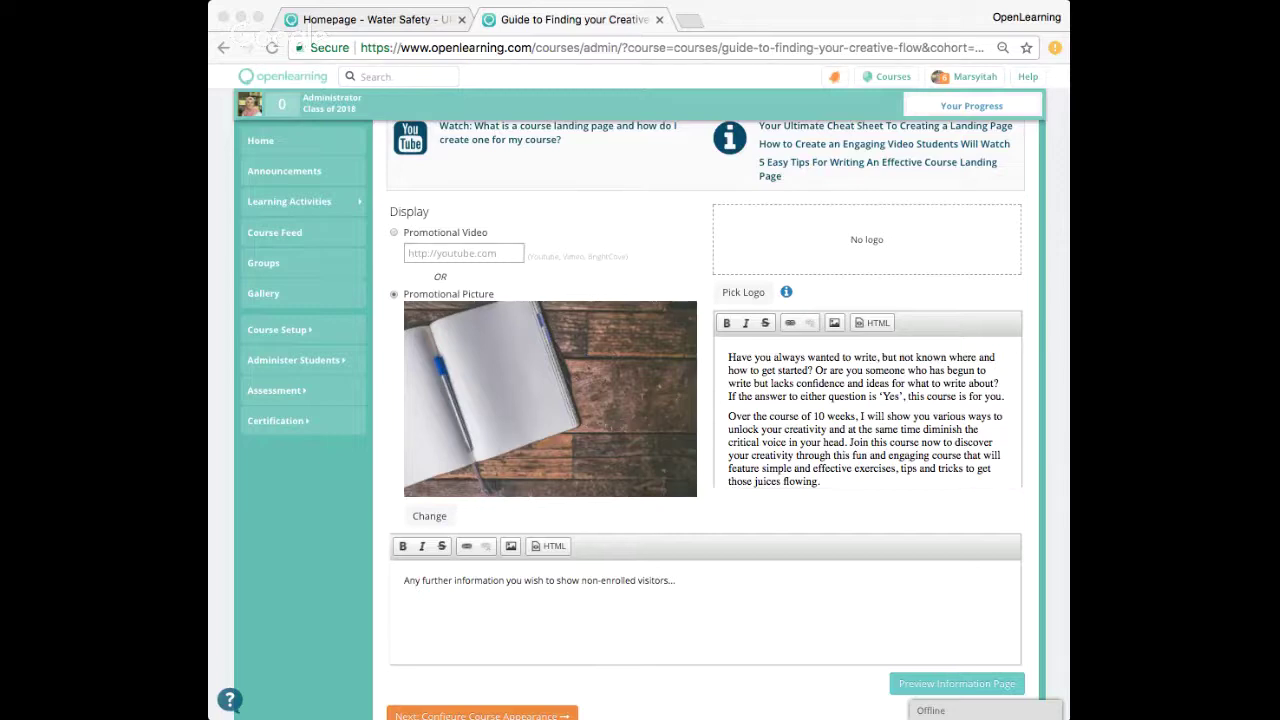
Replace the further information for non-enrolled visitors with "By the end of the course, you should be able to:" and the four learning outcomes
{"action": "left_click", "coordinate": [528, 609]}
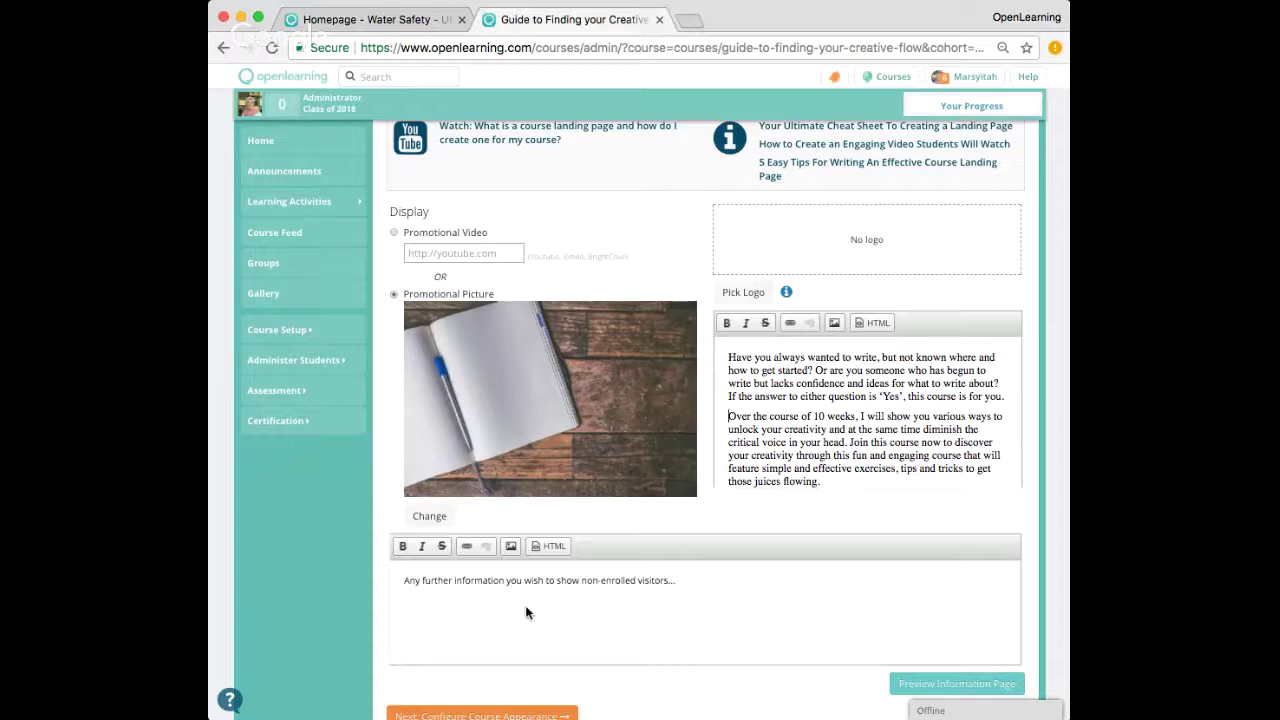
{"action": "triple_click", "coordinate": [408, 580]}
{"action": "type", "text": "By the end of the course, you should be able to: Apply techniques to unlock your creativity in writing Generate ideas to write stories Produce at least 10 fresh pieces of writing Identify suitable publishers competitions to share your work"}
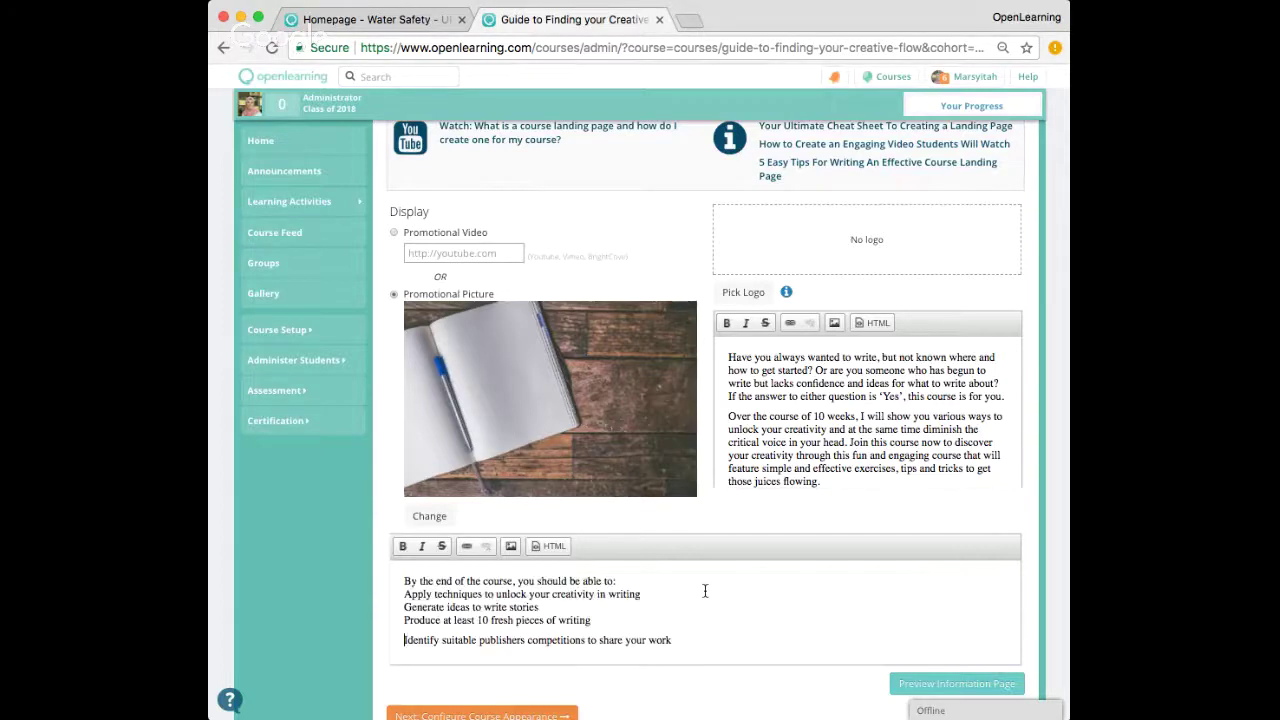
{"action": "scroll", "coordinate": [690, 593], "scroll_direction": "down", "scroll_amount": 1}
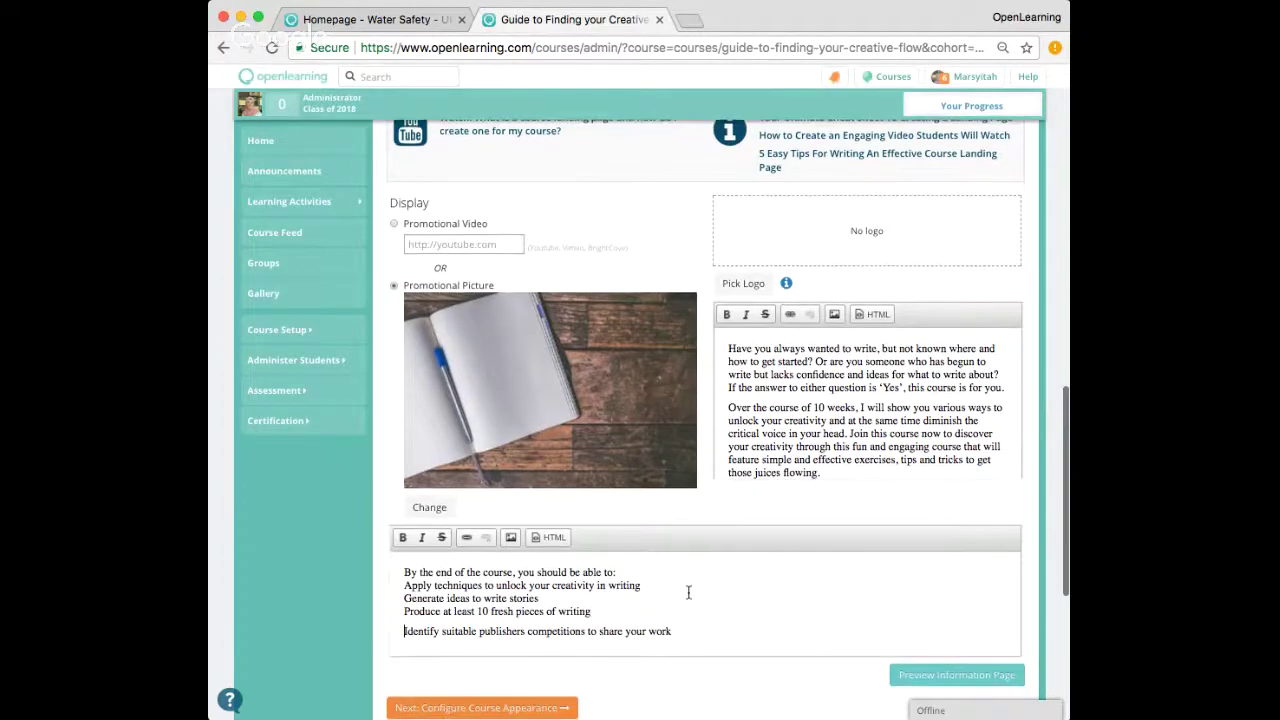
{"action": "left_click", "coordinate": [407, 585]}
Check the course summary text and continue to configuring the course appearance
{"action": "left_click_drag", "start_coordinate": [728, 348], "coordinate": [825, 470]}
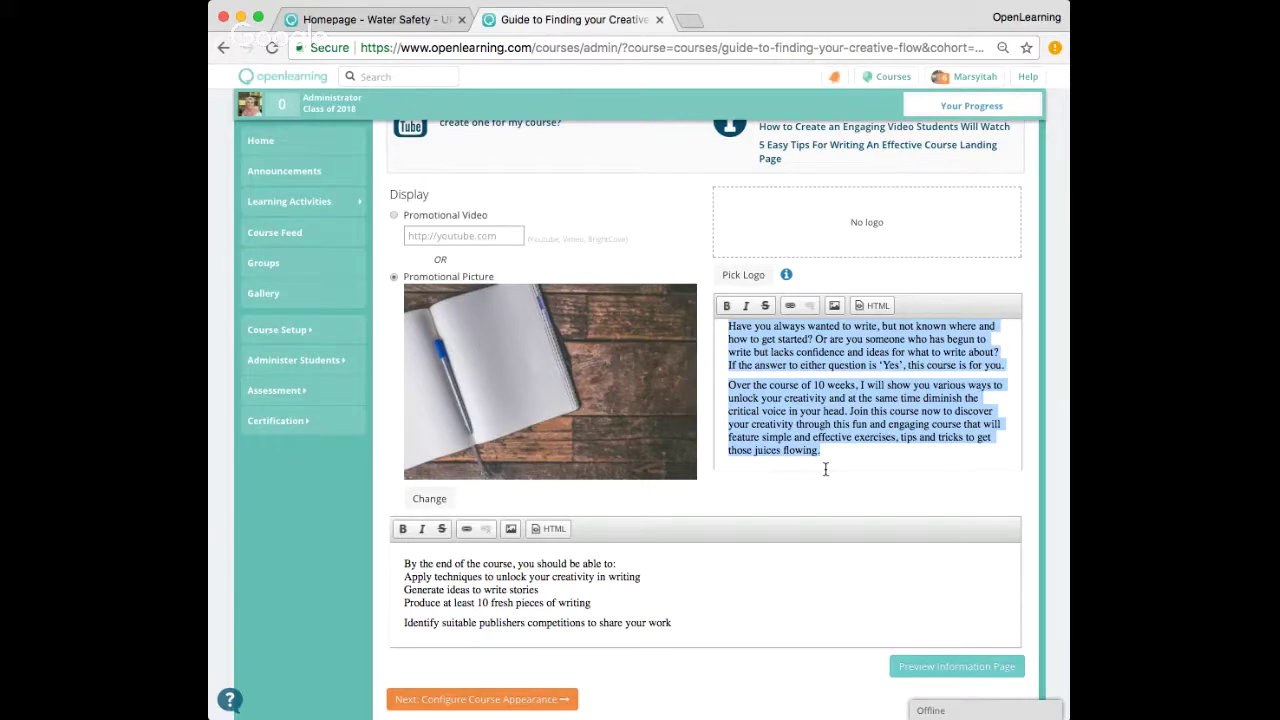
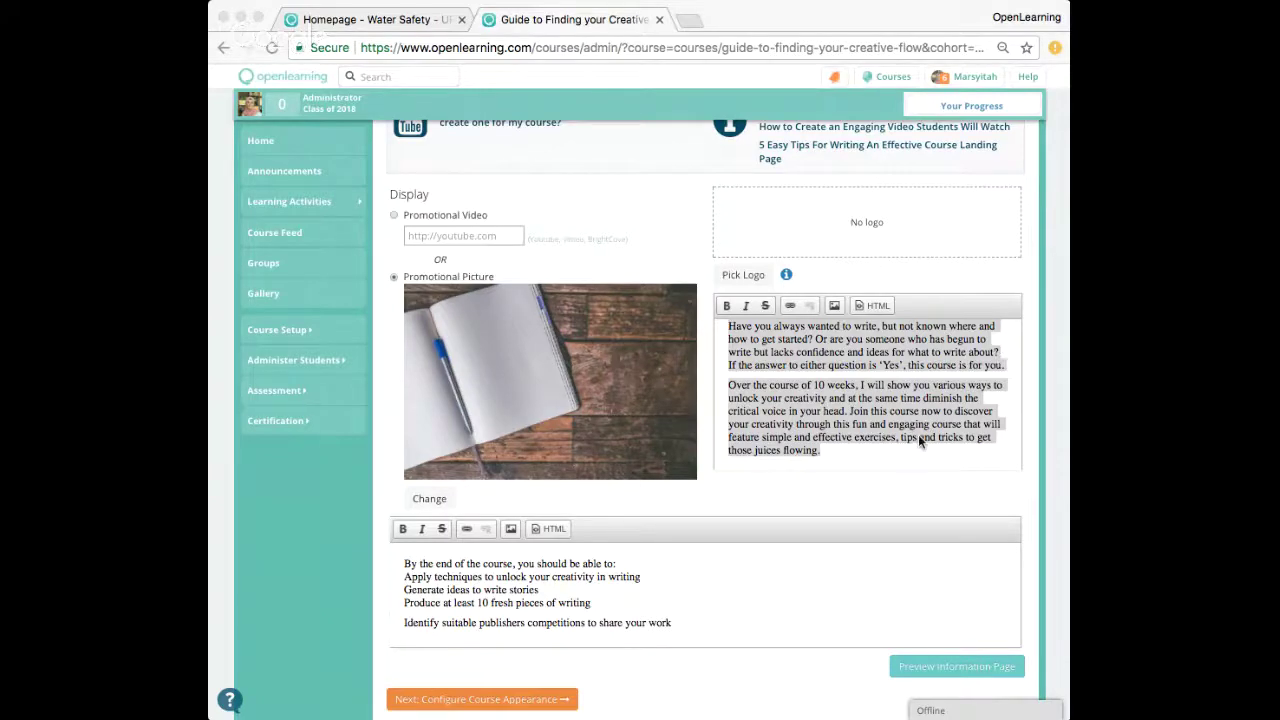
{"action": "scroll", "coordinate": [918, 434], "scroll_direction": "down", "scroll_amount": 4}
{"action": "scroll", "coordinate": [918, 438], "scroll_direction": "down", "scroll_amount": 2}
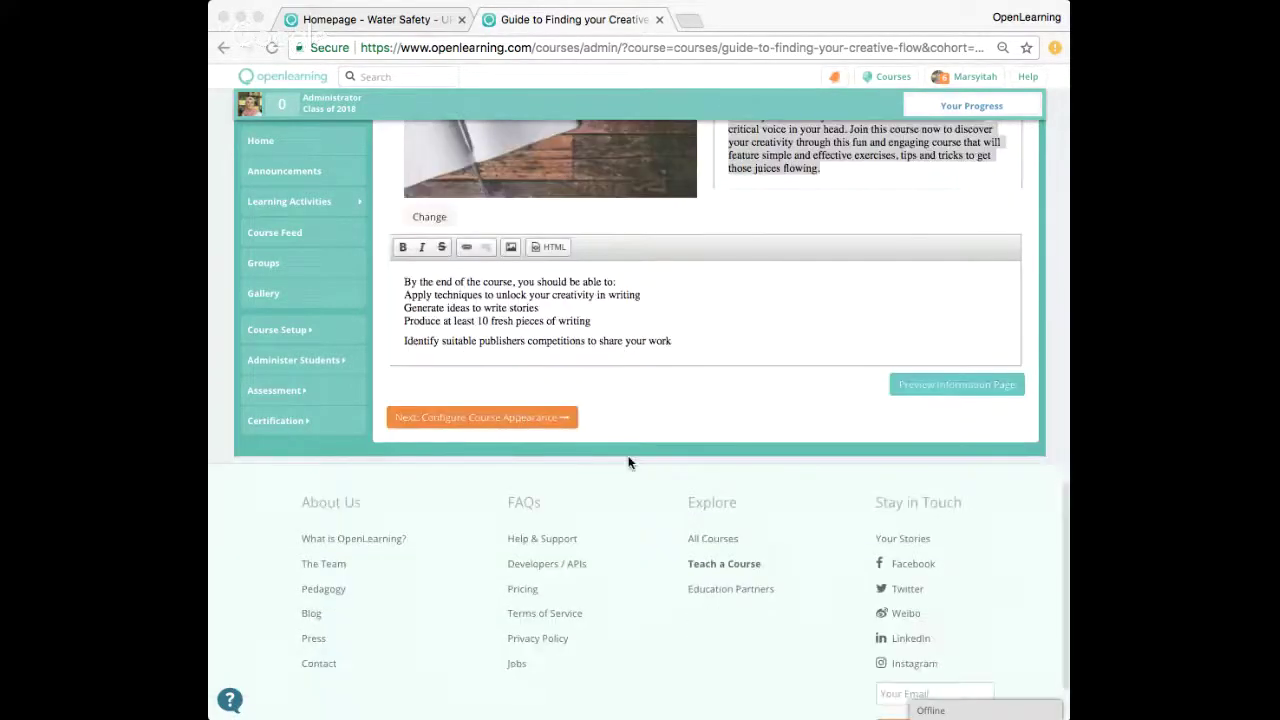
{"action": "left_click", "coordinate": [495, 422]}
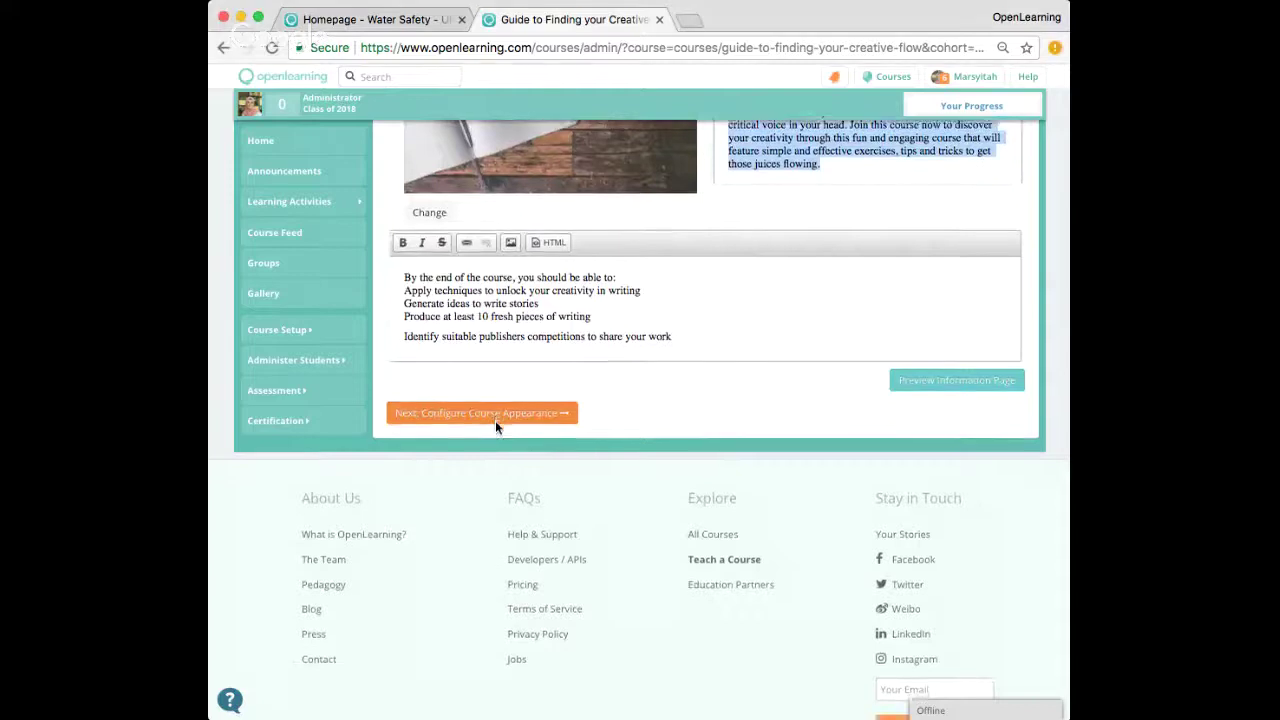
{"action": "left_click", "coordinate": [495, 421]}
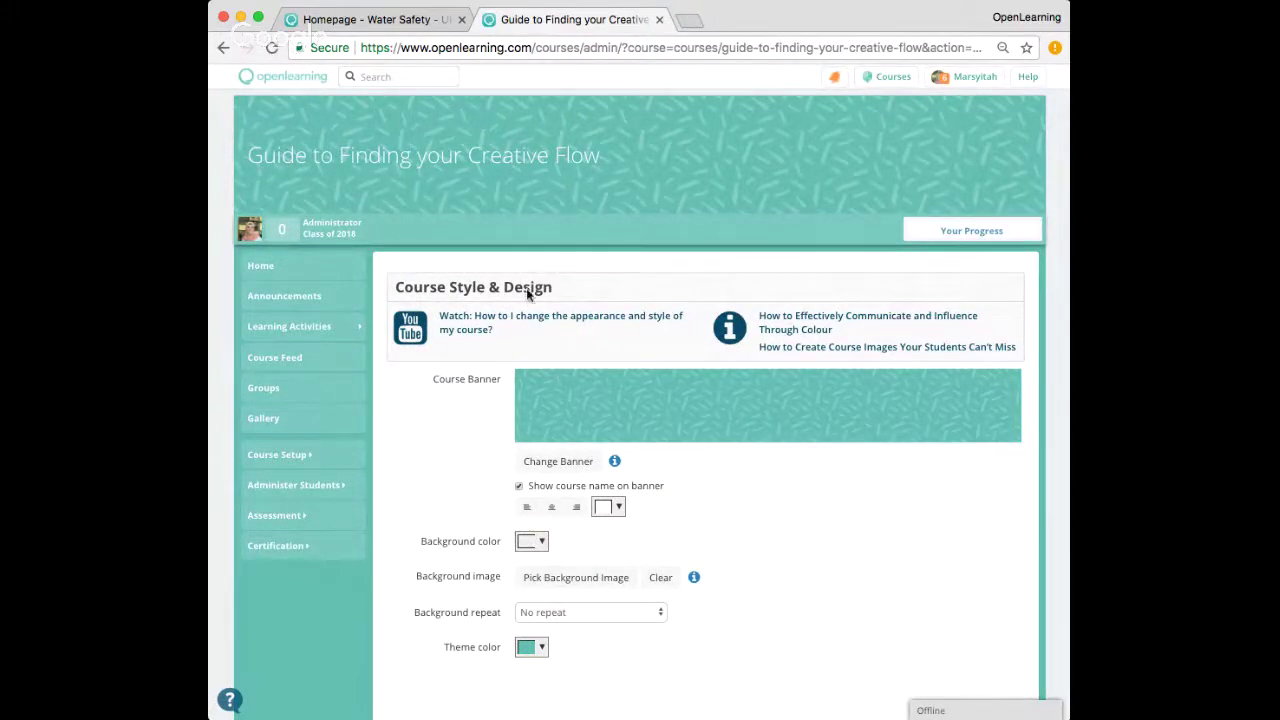
View the banner of the Water Safety course homepage as an example, and return to the Course Style & Design settings
{"action": "left_click", "coordinate": [348, 22]}
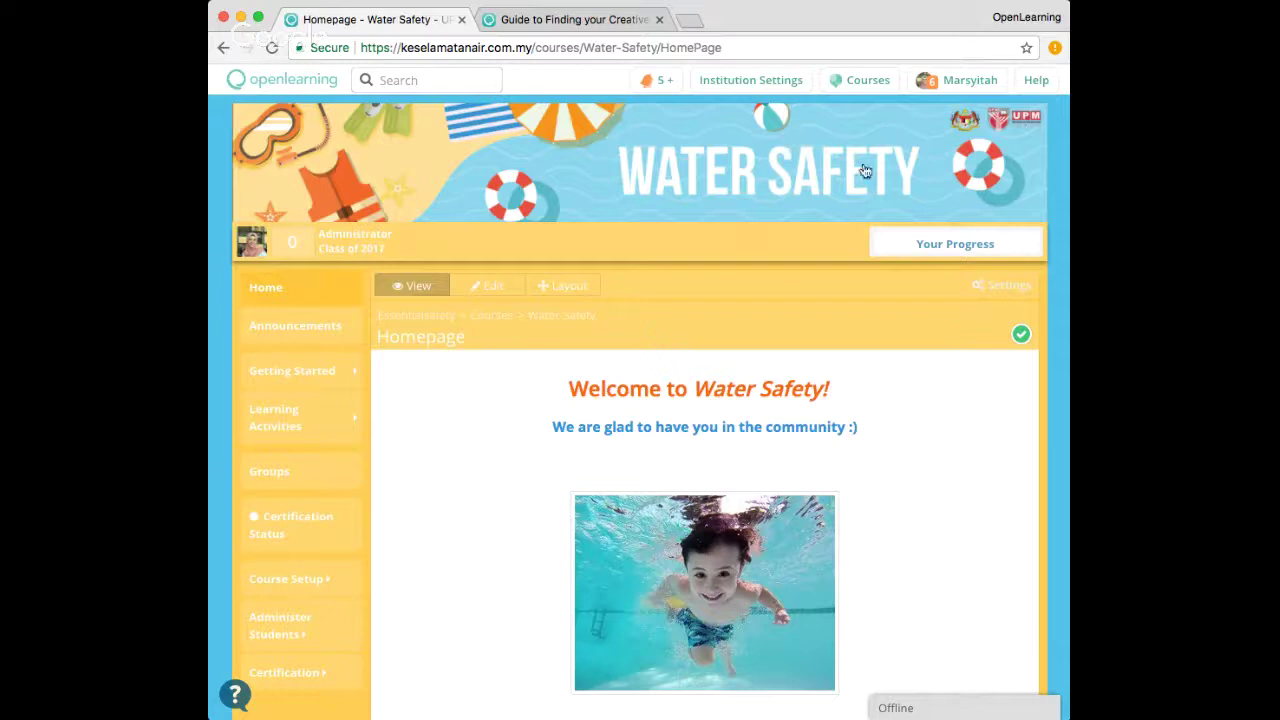
{"action": "left_click", "coordinate": [595, 20]}
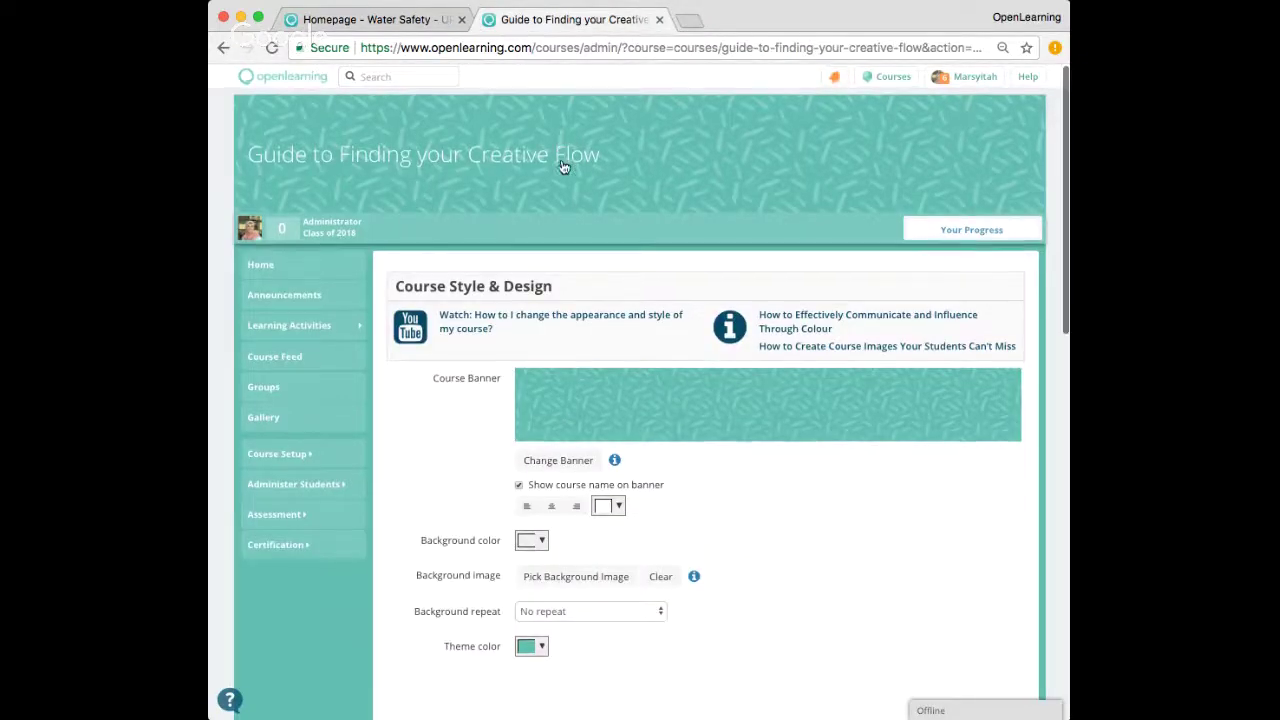
{"action": "scroll", "coordinate": [764, 469], "scroll_direction": "down", "scroll_amount": 2}
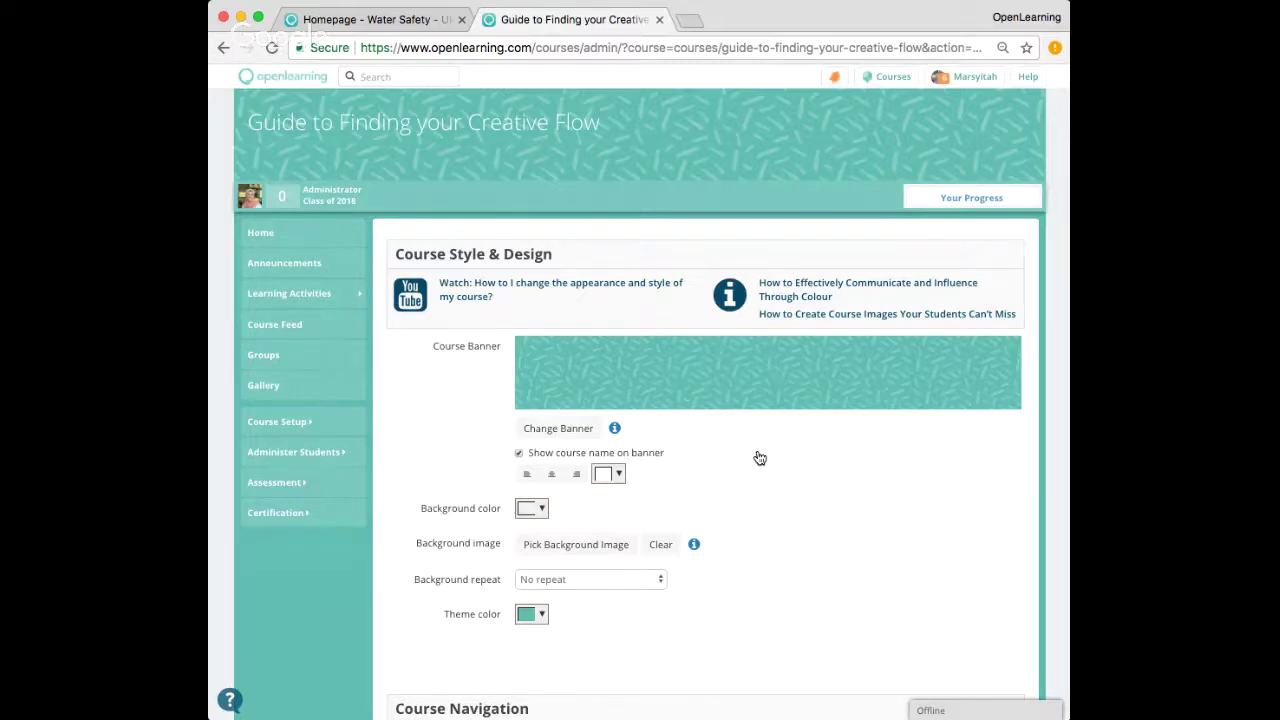
{"action": "scroll", "coordinate": [758, 455], "scroll_direction": "down", "scroll_amount": 1}
{"action": "scroll", "coordinate": [757, 455], "scroll_direction": "up", "scroll_amount": 2}
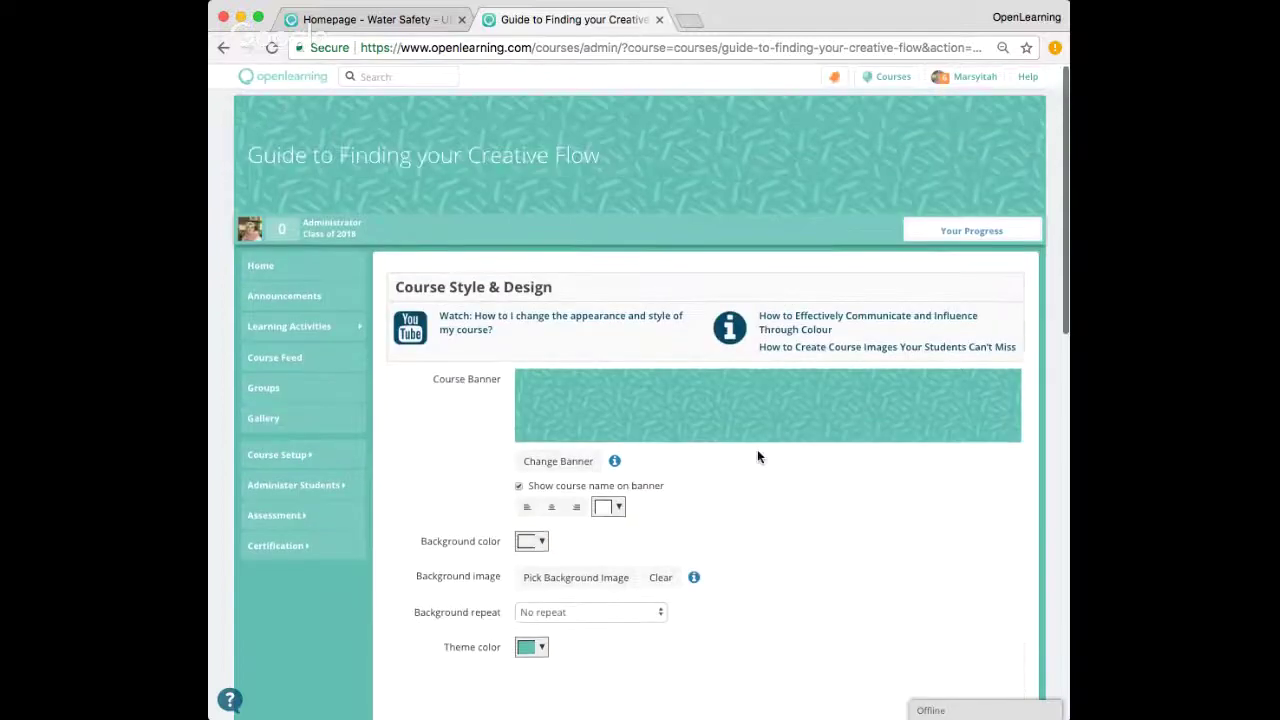
{"action": "scroll", "coordinate": [755, 456], "scroll_direction": "down", "scroll_amount": 1}
{"action": "scroll", "coordinate": [755, 455], "scroll_direction": "up", "scroll_amount": 1}
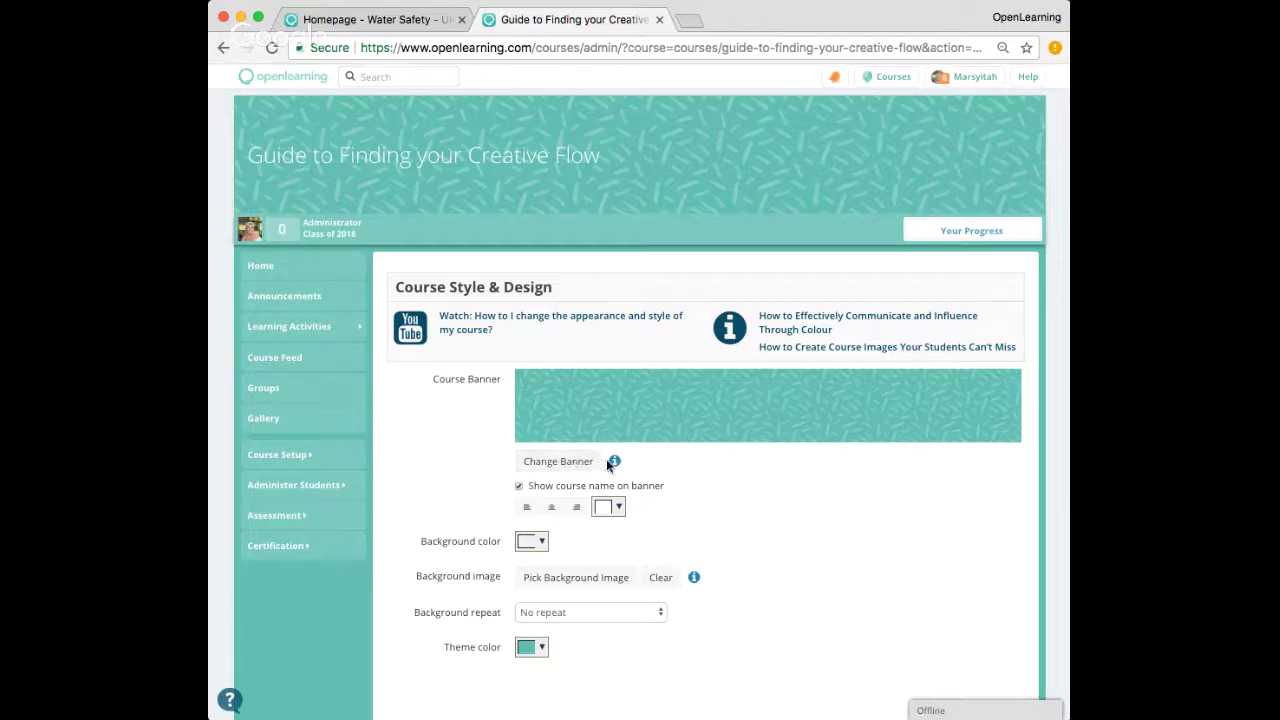
Change the course banner to the image of a fountain pen with purple flowers and centre the course name on it
{"action": "mouse_move", "coordinate": [616, 465]}
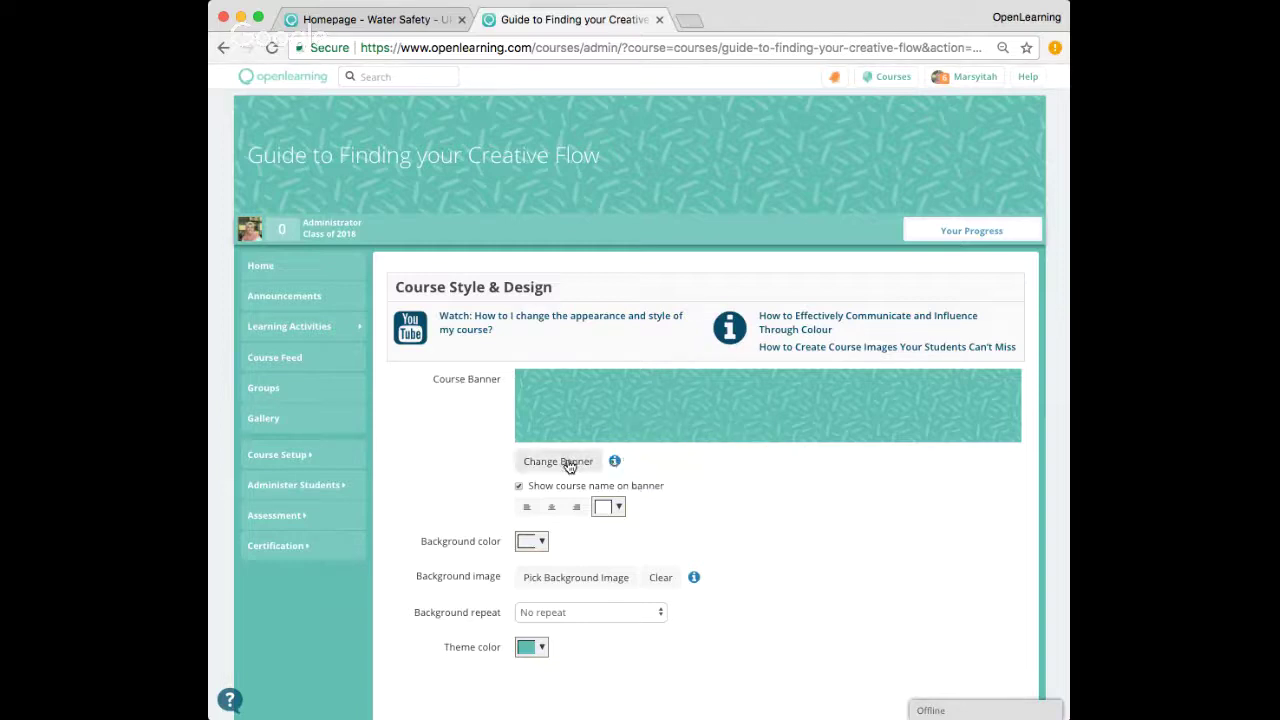
{"action": "left_click", "coordinate": [568, 462]}
{"action": "left_click", "coordinate": [666, 419]}
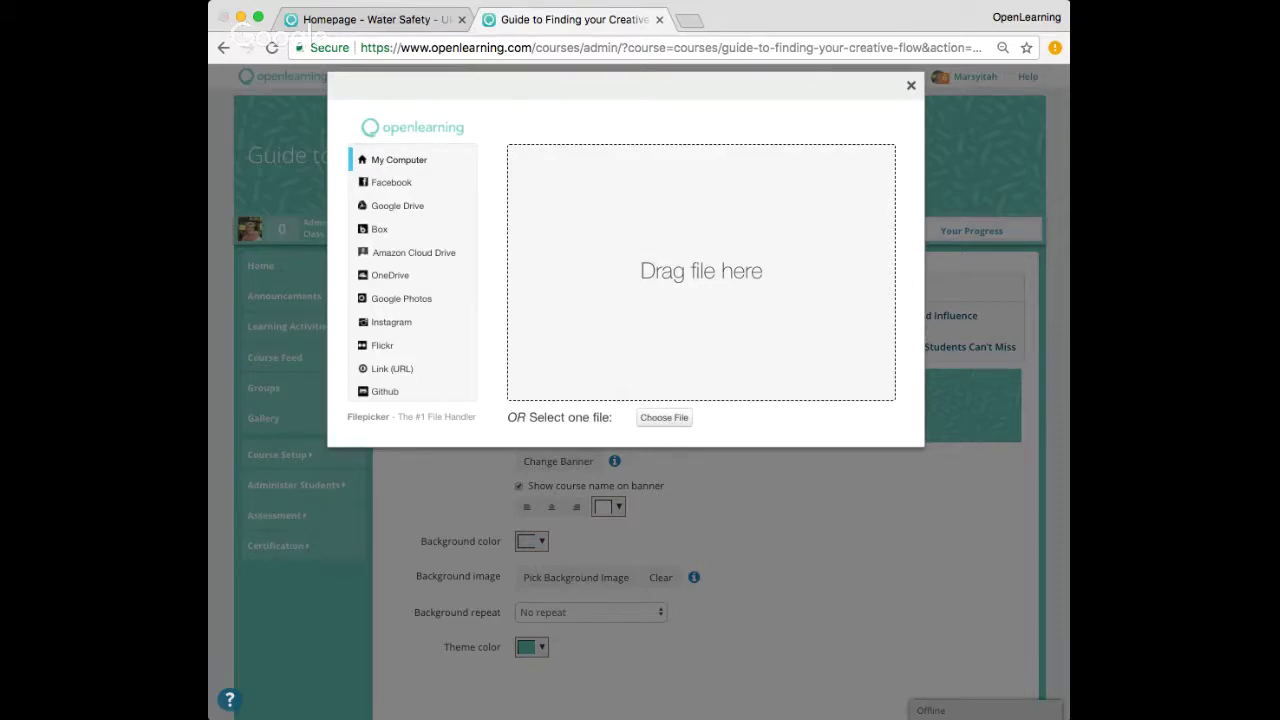
{"action": "left_click", "coordinate": [621, 500]}
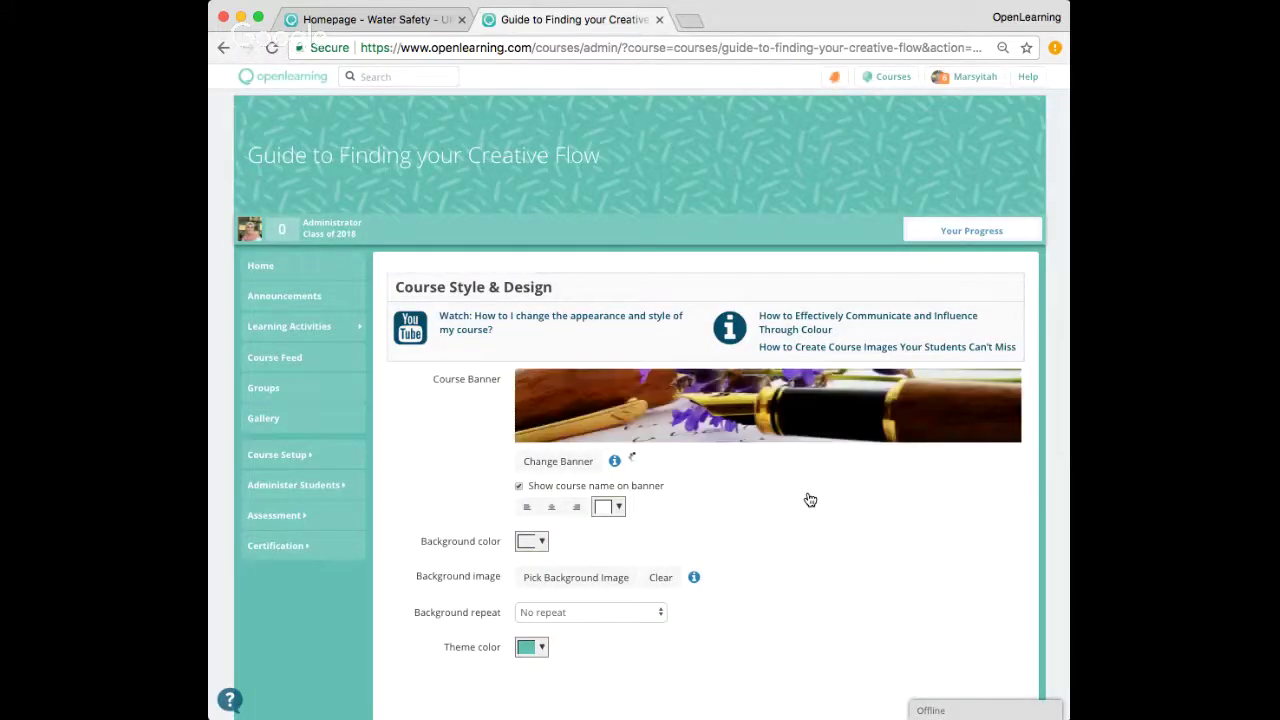
{"action": "left_click", "coordinate": [553, 508]}
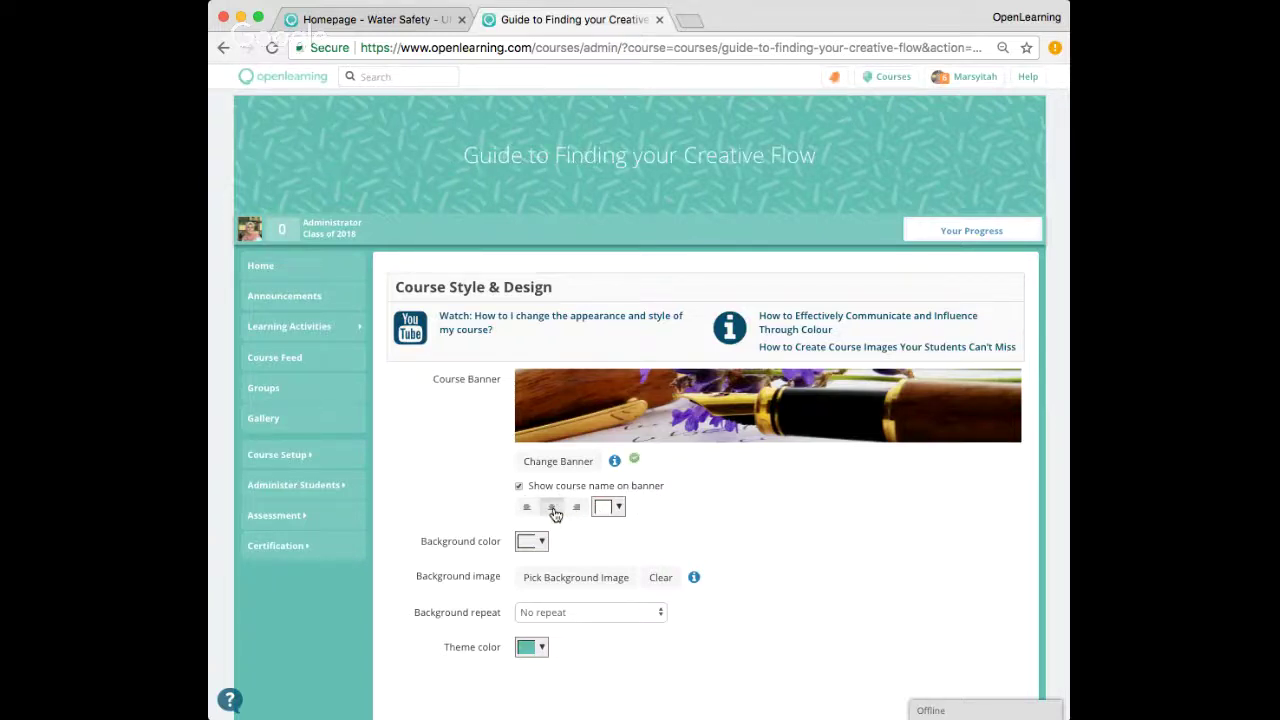
Set the course background color to #aab2bd
{"action": "scroll", "coordinate": [818, 465], "scroll_direction": "down", "scroll_amount": 1}
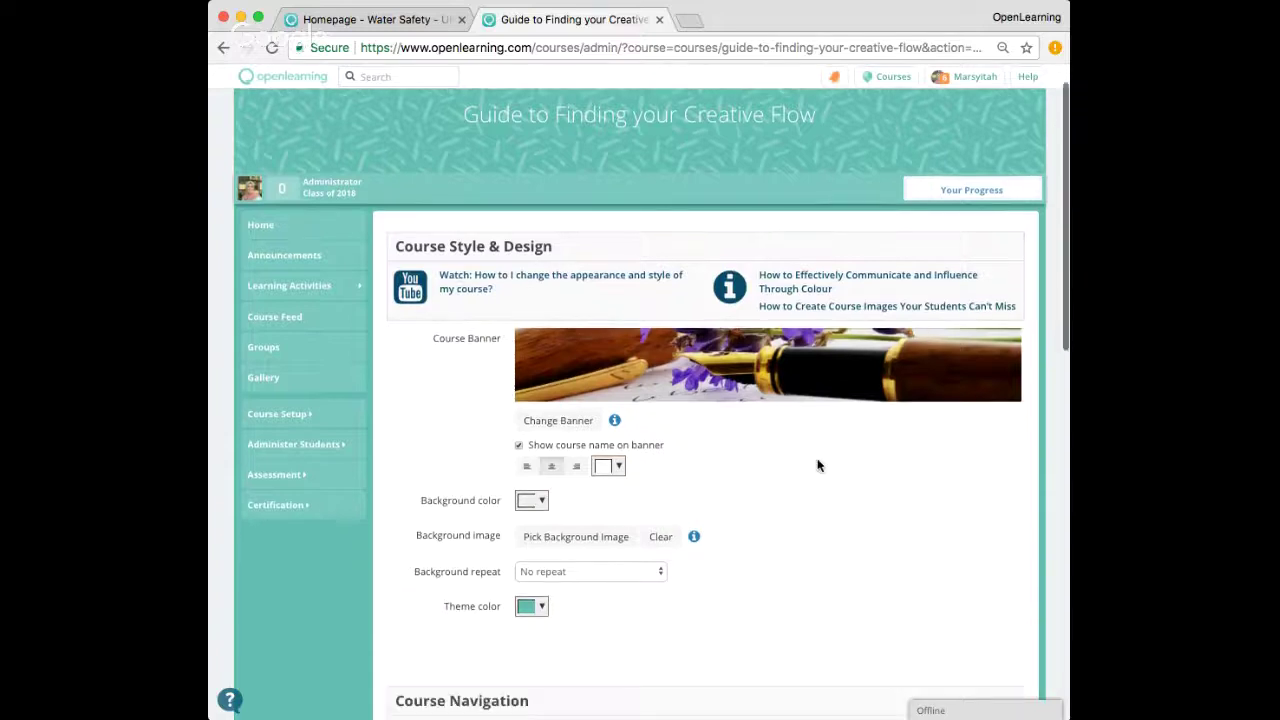
{"action": "scroll", "coordinate": [818, 465], "scroll_direction": "down", "scroll_amount": 3}
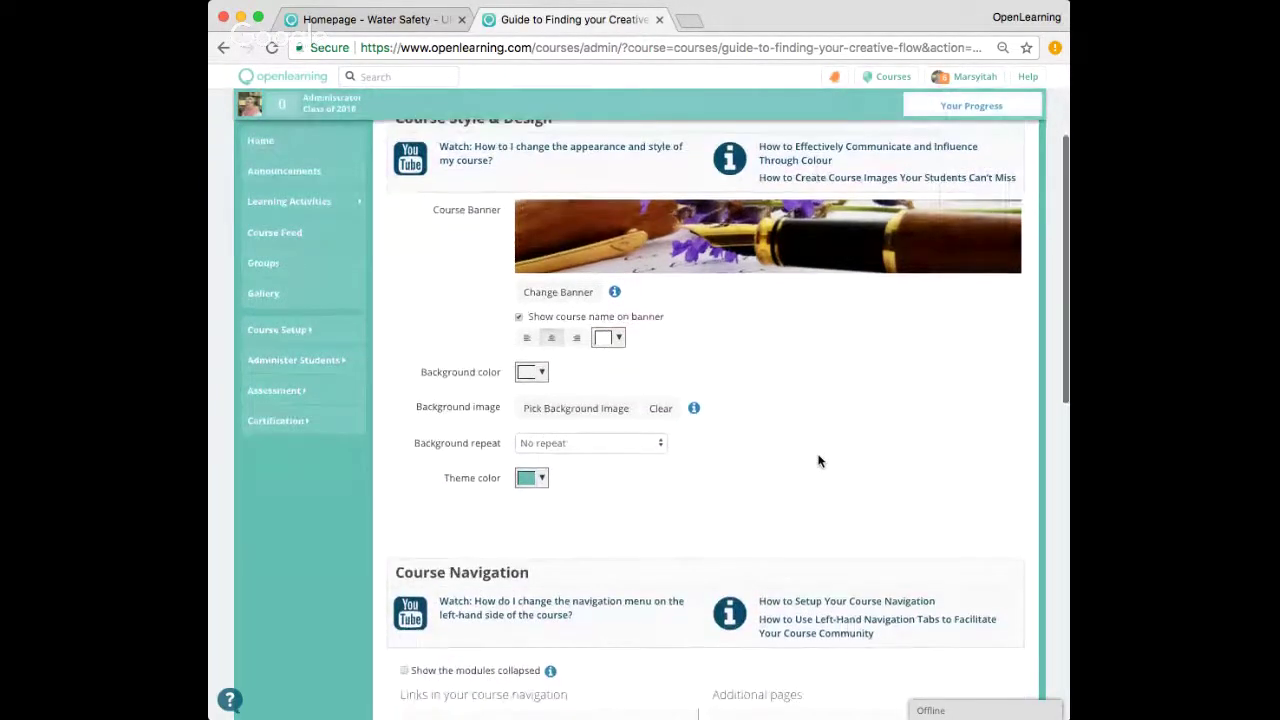
{"action": "scroll", "coordinate": [818, 461], "scroll_direction": "down", "scroll_amount": 2}
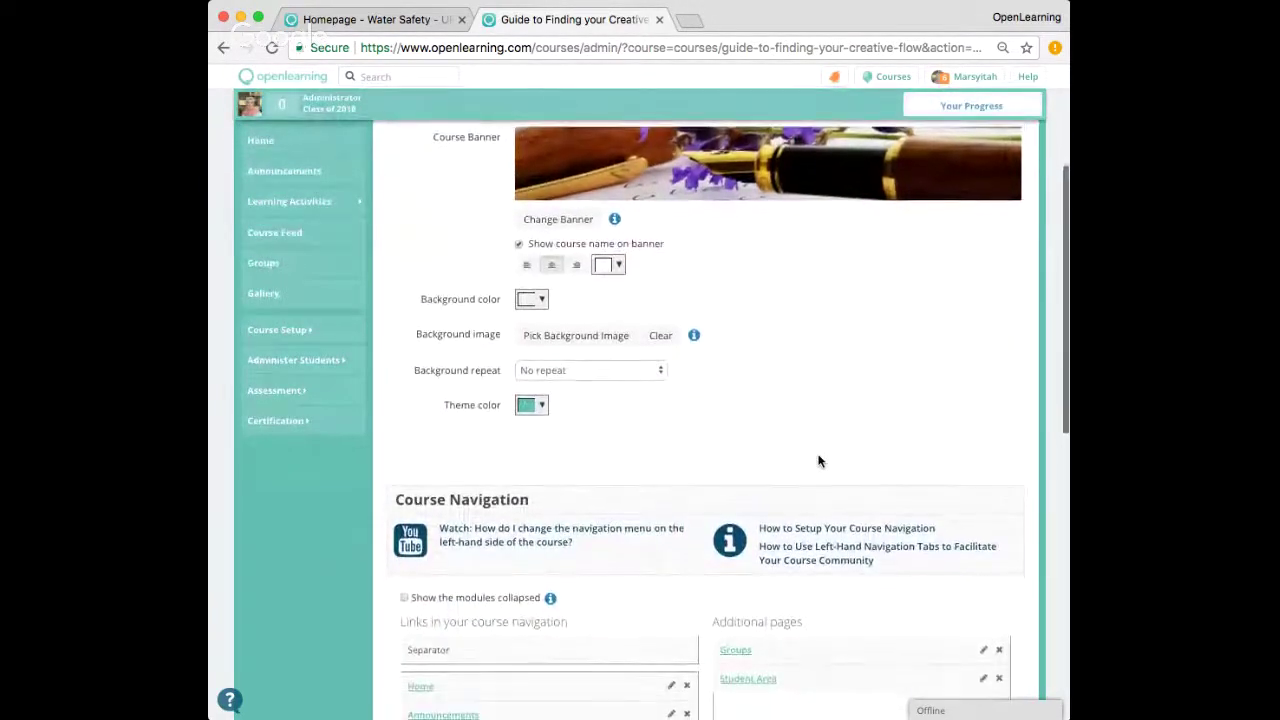
{"action": "scroll", "coordinate": [818, 461], "scroll_direction": "down", "scroll_amount": 1}
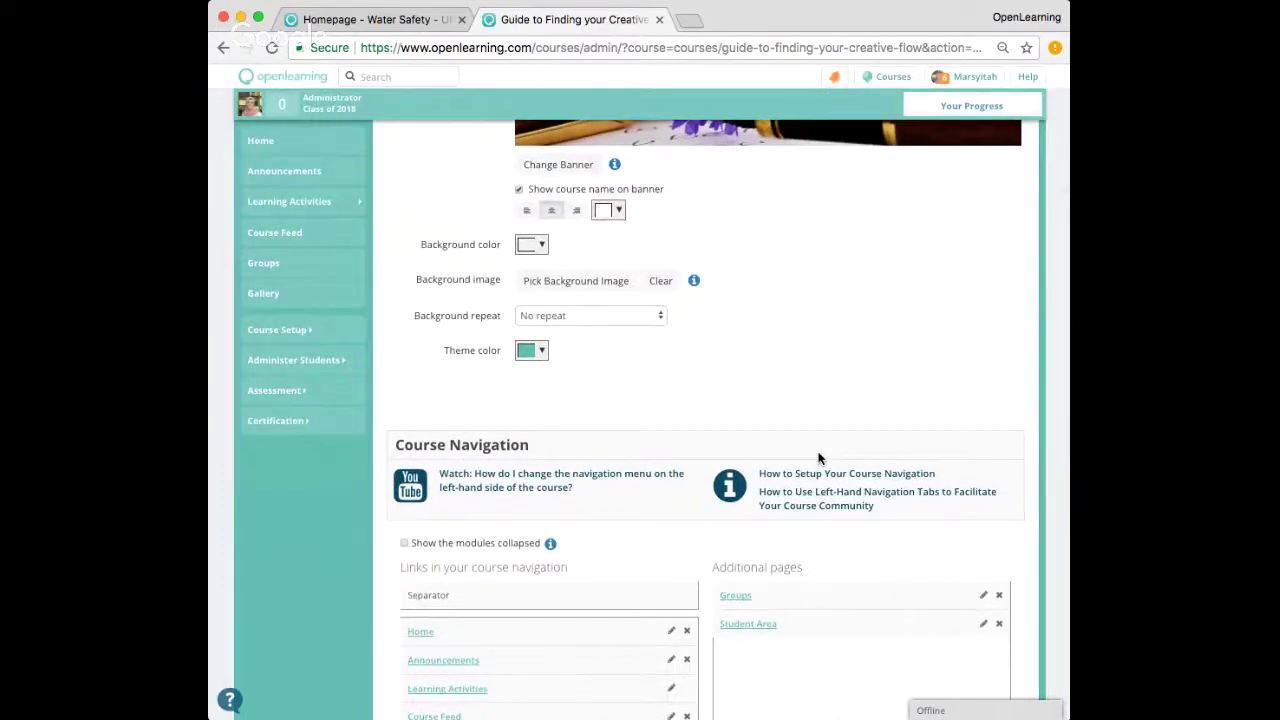
{"action": "scroll", "coordinate": [819, 455], "scroll_direction": "down", "scroll_amount": 1}
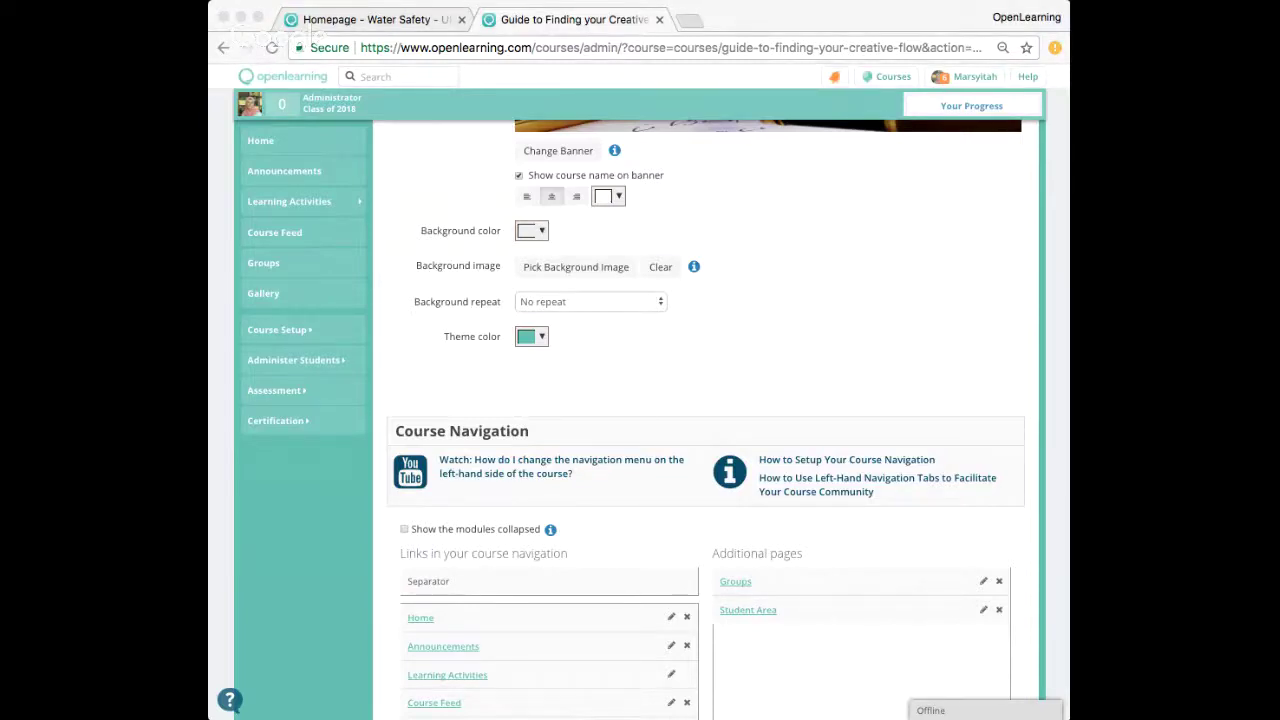
{"action": "left_click", "coordinate": [540, 232]}
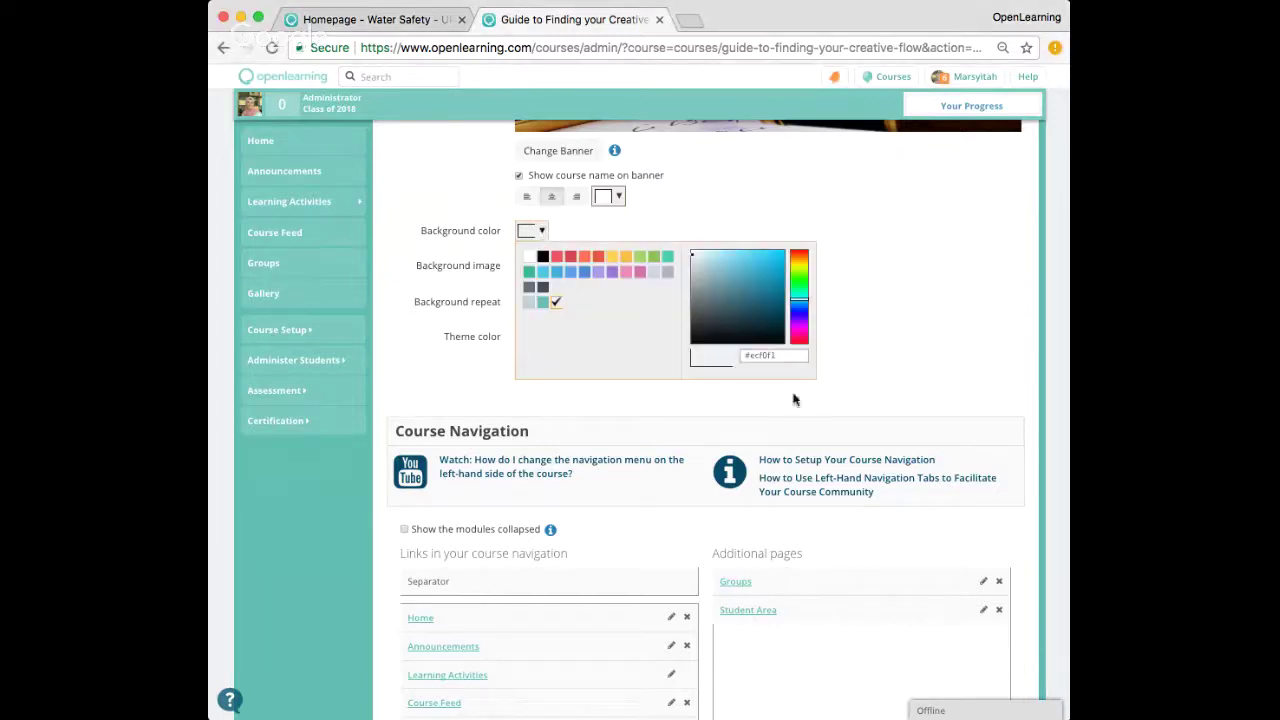
{"action": "left_click_drag", "start_coordinate": [788, 361], "coordinate": [755, 357]}
{"action": "type", "text": "#aab2bd"}
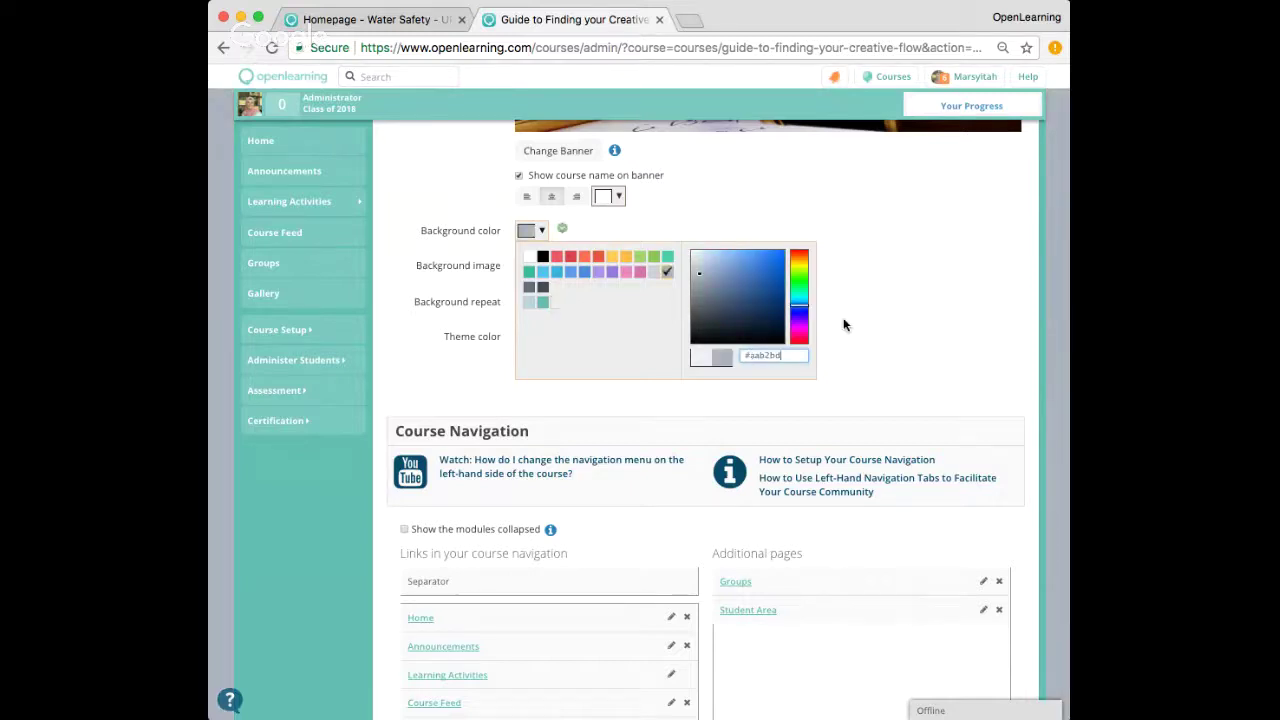
{"action": "left_click", "coordinate": [843, 325]}
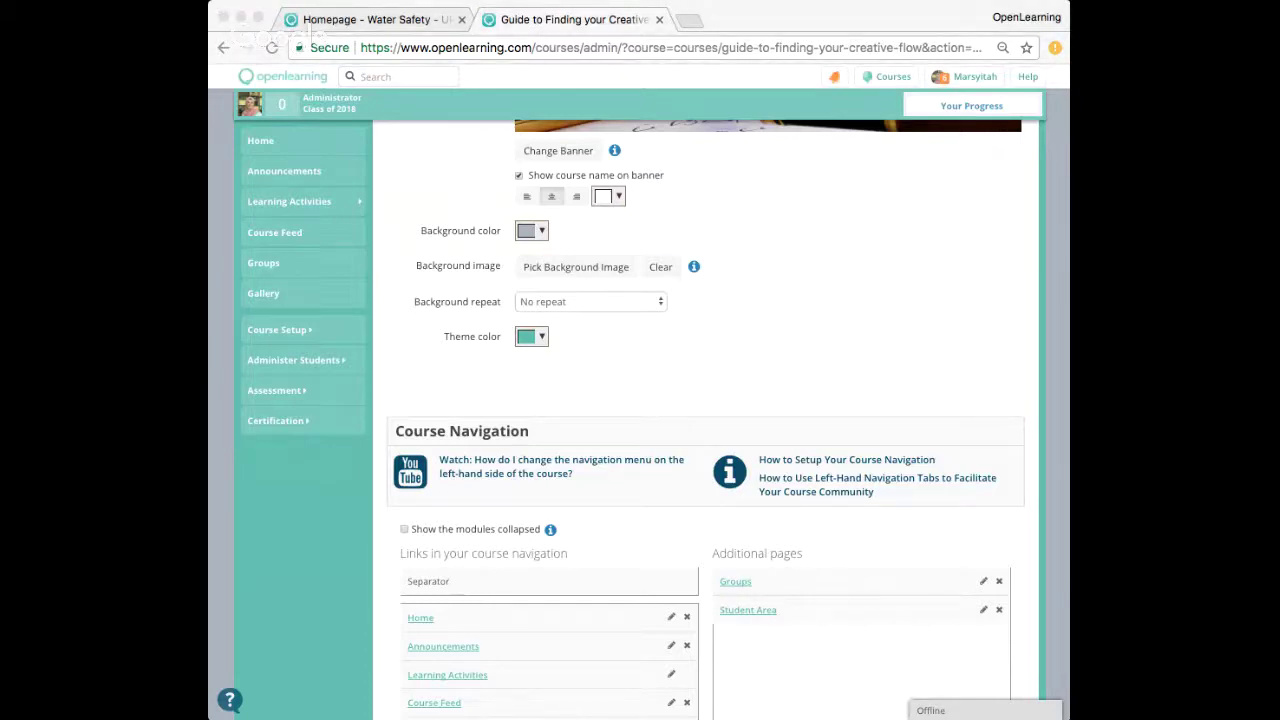
Set the course theme color to #967adc
{"action": "left_click", "coordinate": [541, 338]}
{"action": "left_click_drag", "start_coordinate": [790, 461], "coordinate": [752, 461]}
{"action": "type", "text": "#967adc"}
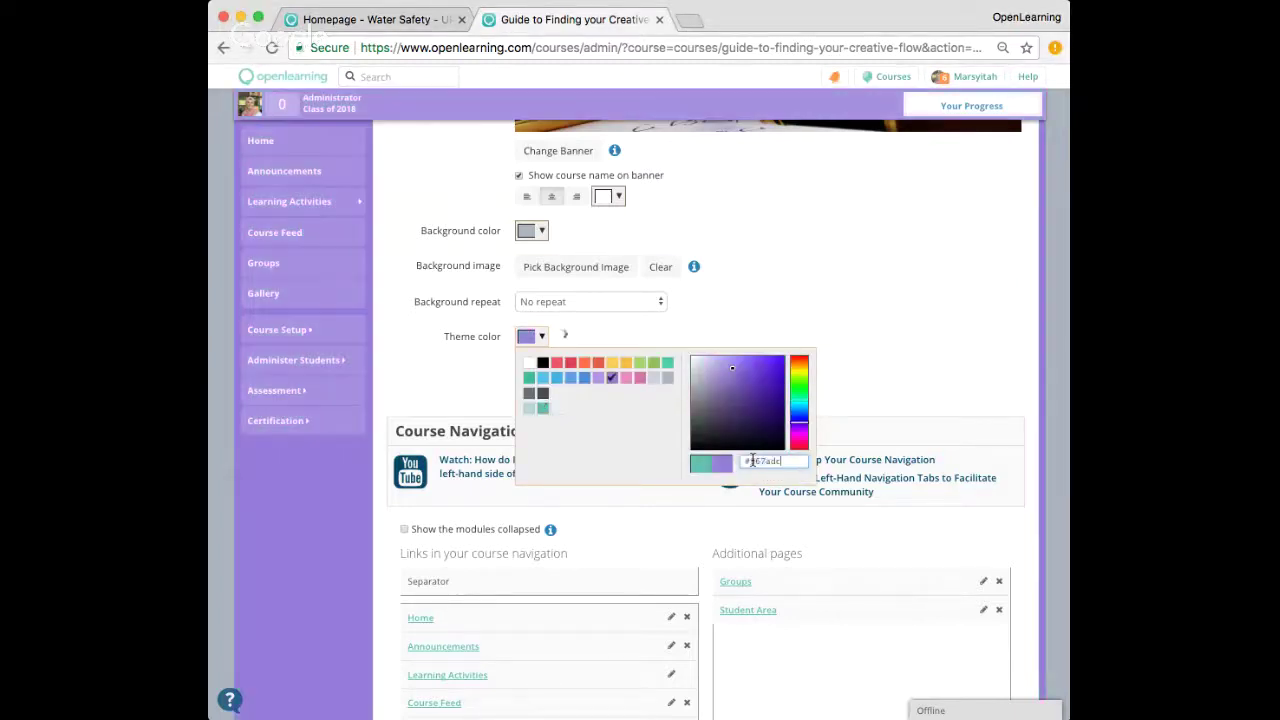
{"action": "left_click", "coordinate": [881, 364]}
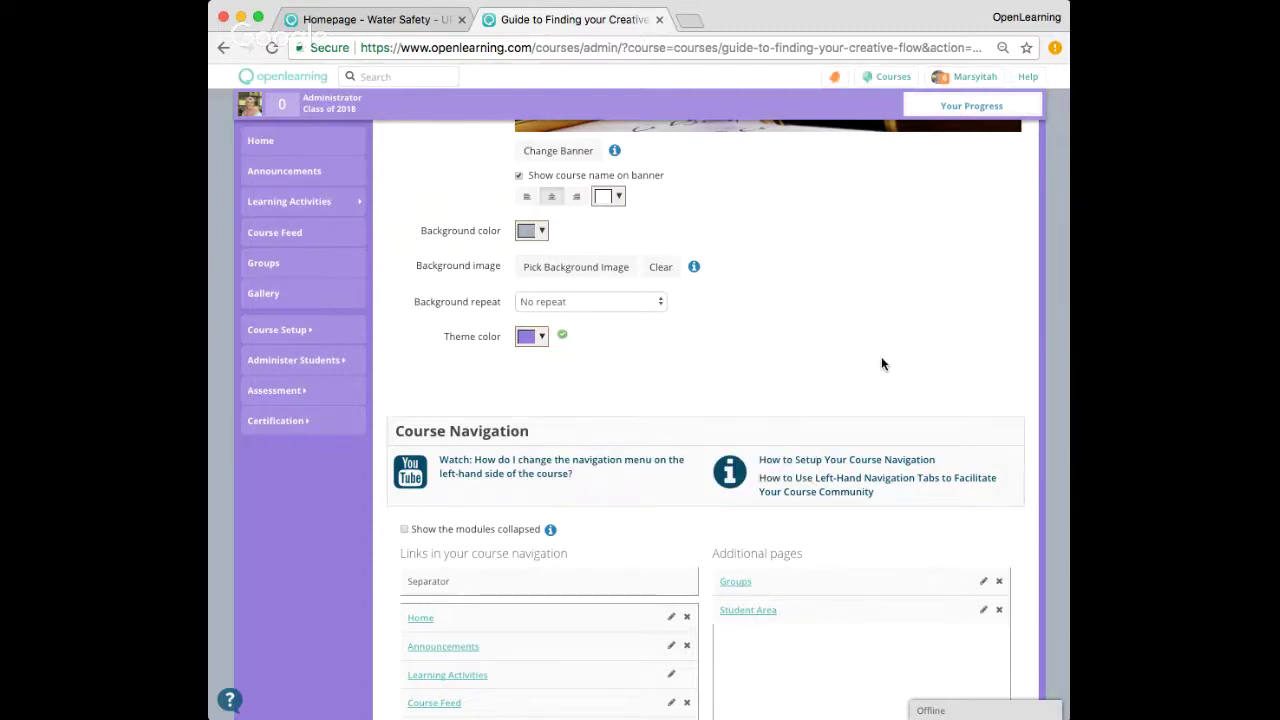
Move the Groups link from the course navigation to the additional pages and place the existing Groups page below Student Area
{"action": "scroll", "coordinate": [881, 363], "scroll_direction": "up", "scroll_amount": 6}
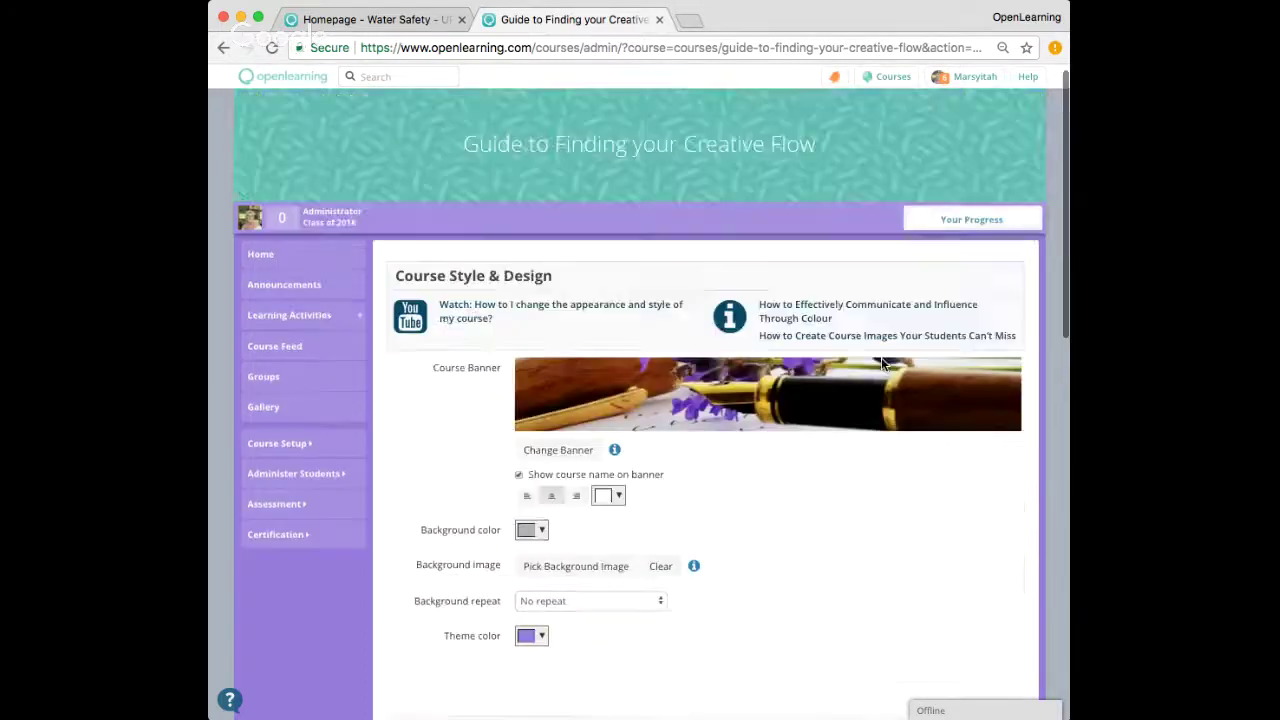
{"action": "scroll", "coordinate": [881, 363], "scroll_direction": "down", "scroll_amount": 10}
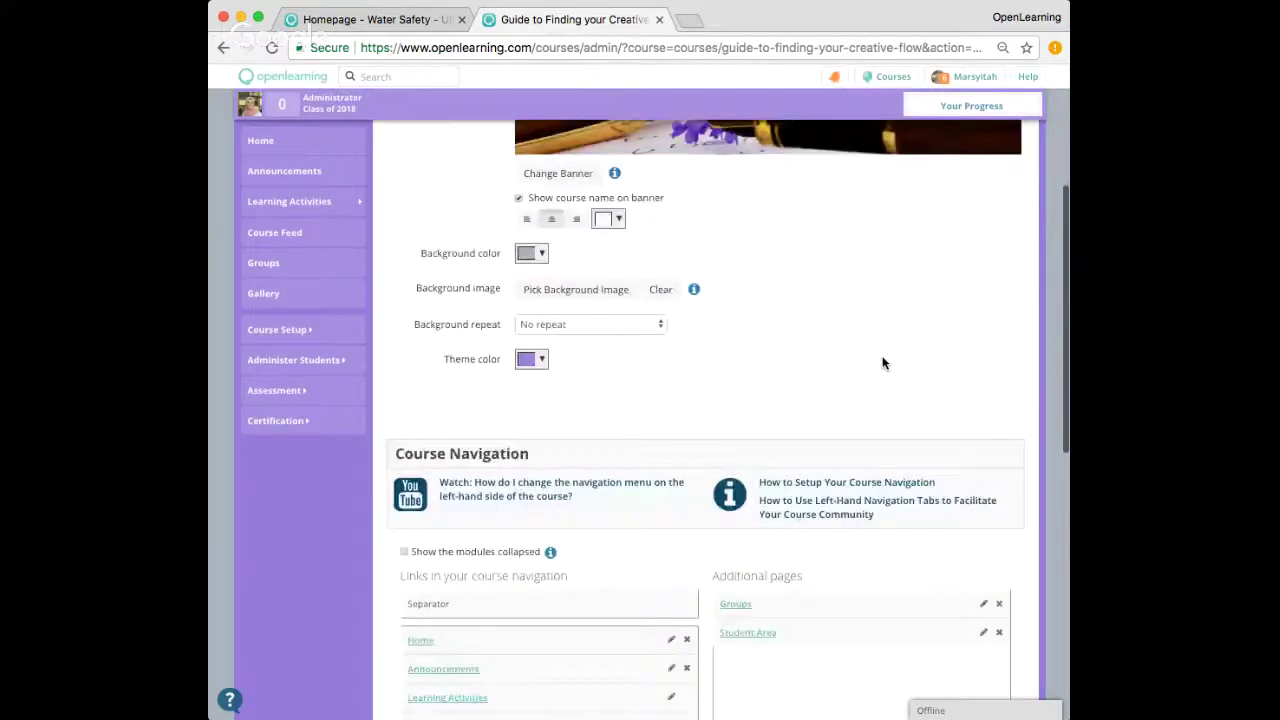
{"action": "scroll", "coordinate": [883, 360], "scroll_direction": "up", "scroll_amount": 3}
{"action": "scroll", "coordinate": [883, 362], "scroll_direction": "down", "scroll_amount": 2}
{"action": "scroll", "coordinate": [882, 365], "scroll_direction": "down", "scroll_amount": 1}
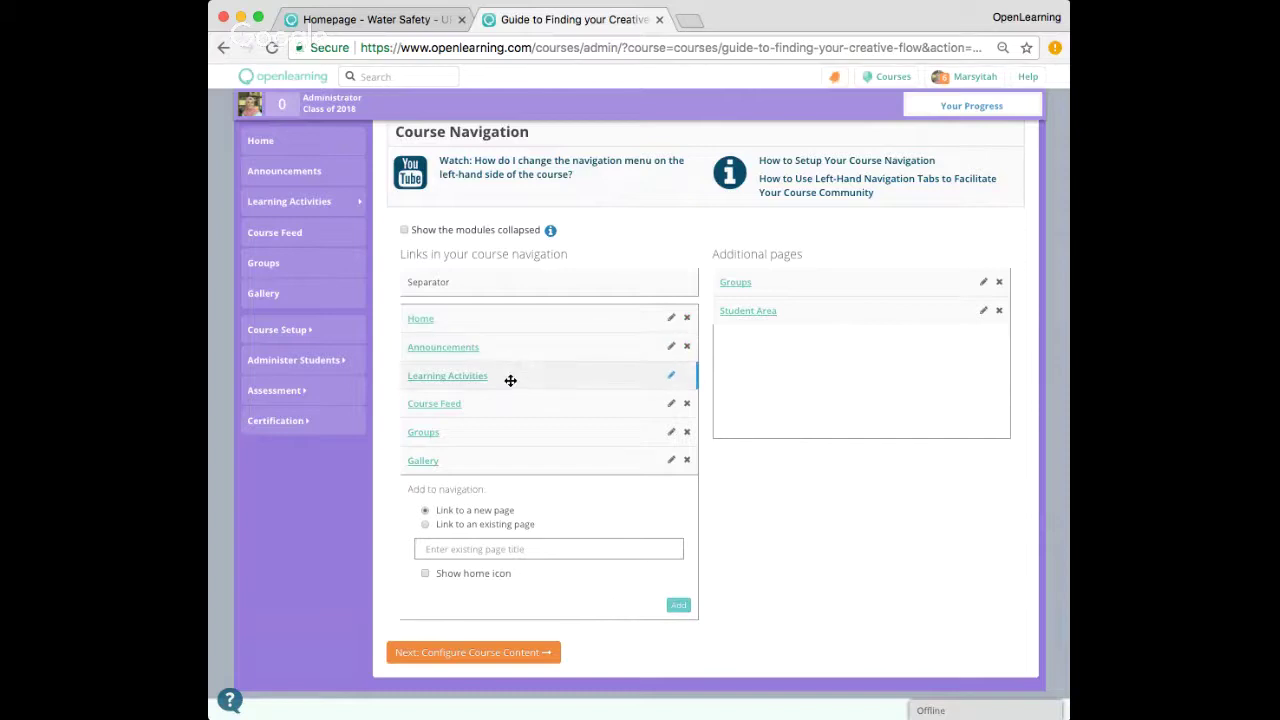
{"action": "left_click_drag", "start_coordinate": [507, 435], "coordinate": [850, 342]}
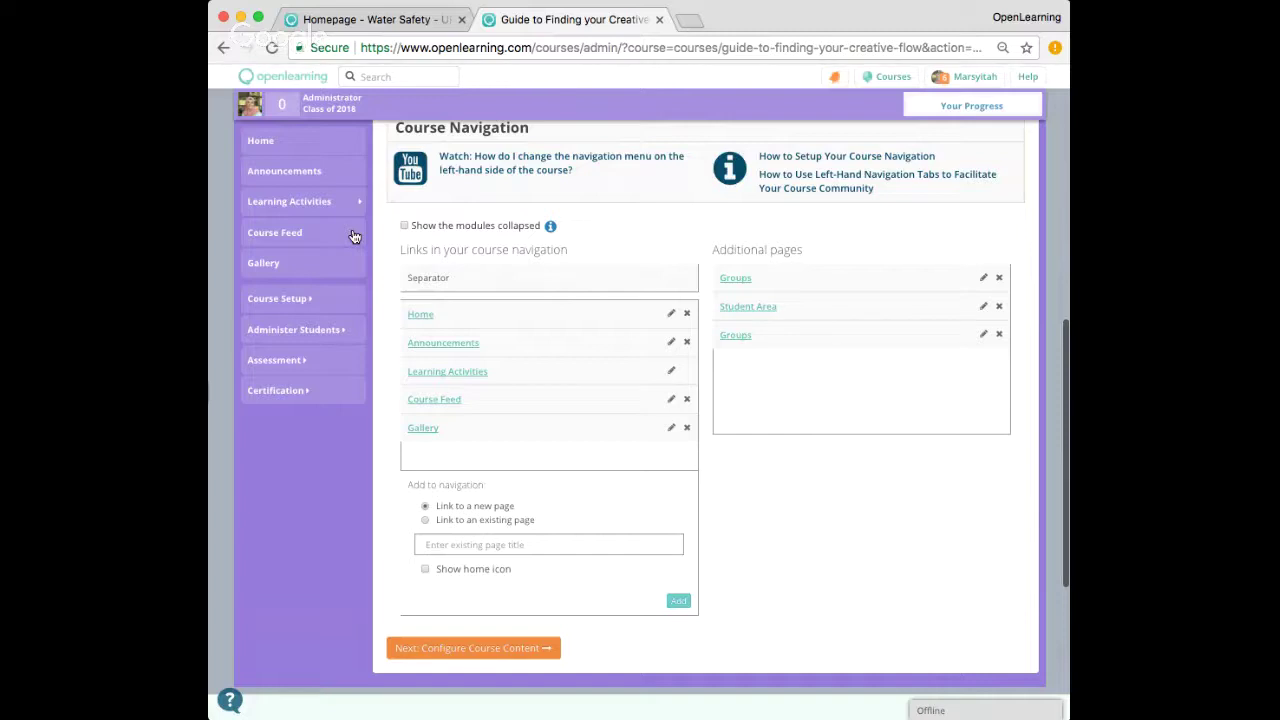
{"action": "scroll", "coordinate": [353, 235], "scroll_direction": "down", "scroll_amount": 1}
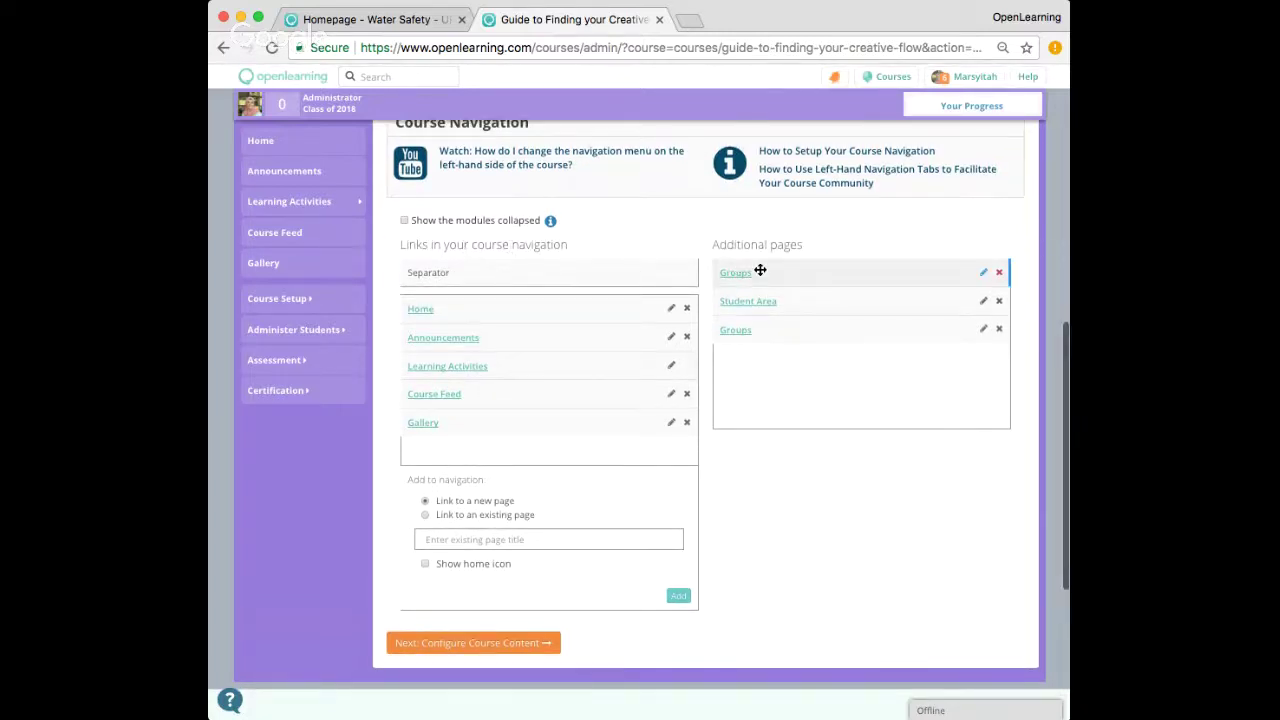
{"action": "left_click_drag", "start_coordinate": [718, 272], "coordinate": [1000, 329]}
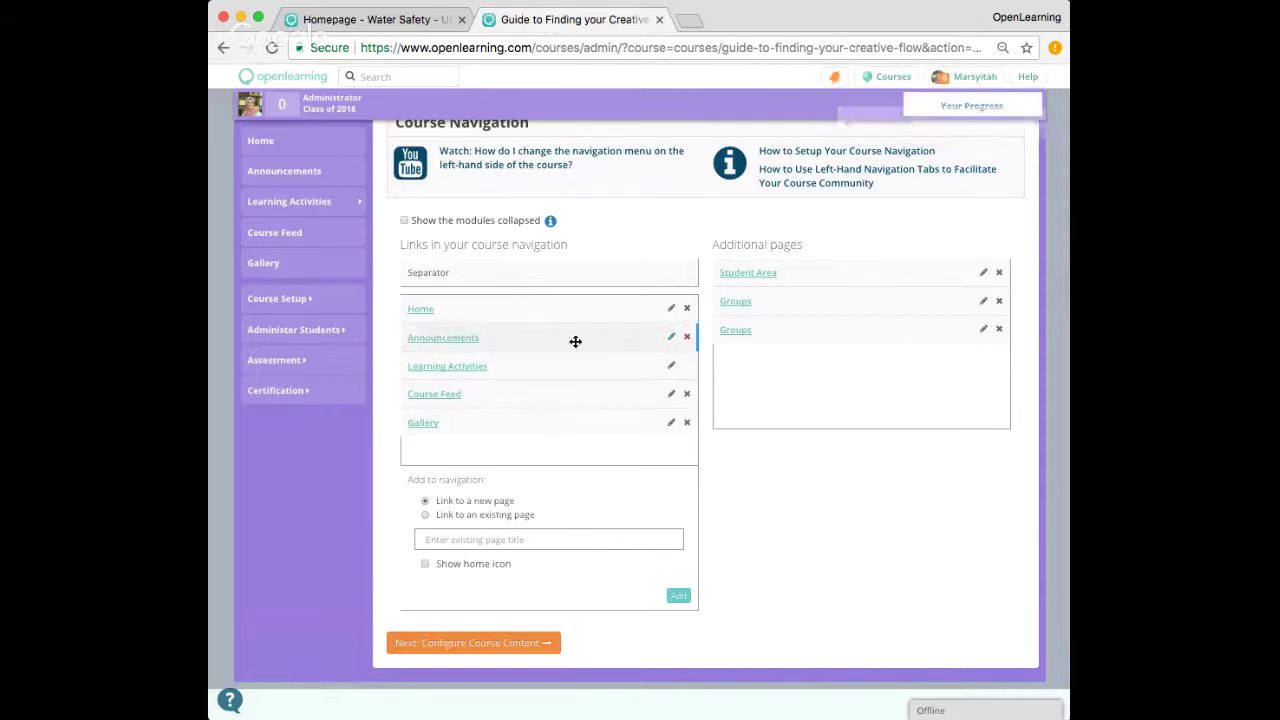
Continue to configuring the course content and check the Learning Activities list in the course navigation
{"action": "scroll", "coordinate": [634, 470], "scroll_direction": "down", "scroll_amount": 2}
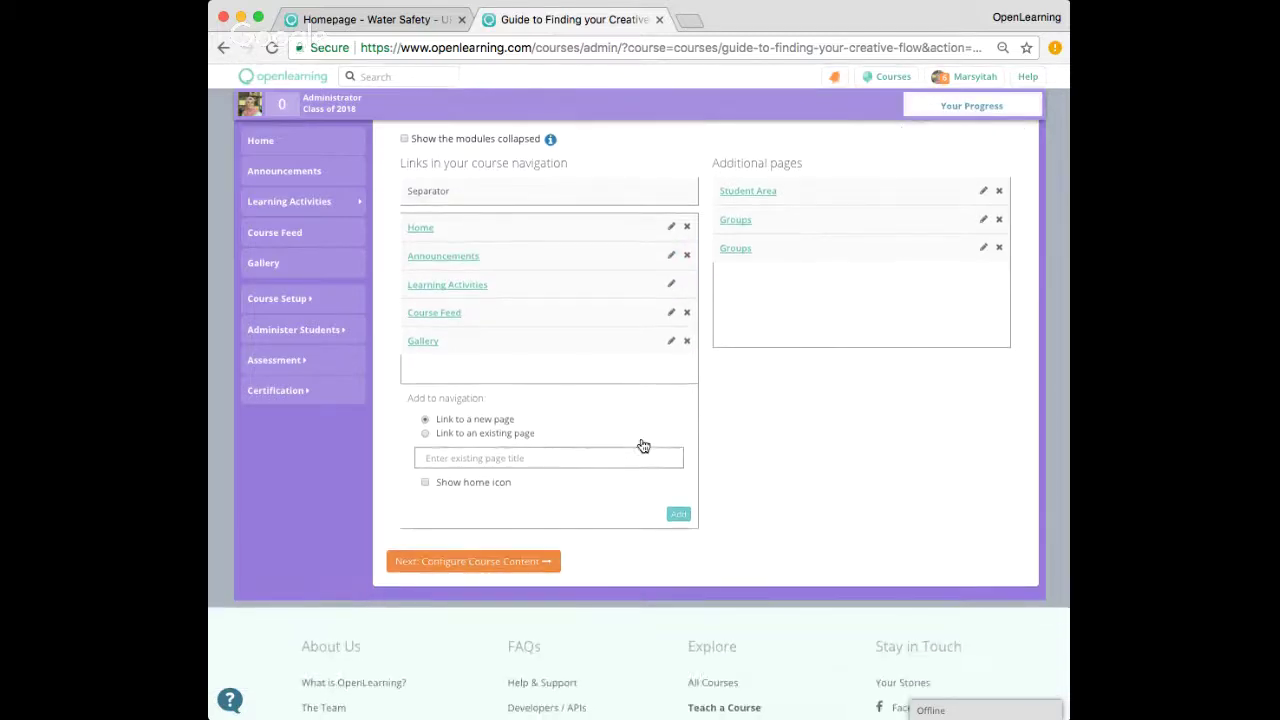
{"action": "scroll", "coordinate": [643, 445], "scroll_direction": "up", "scroll_amount": 3}
{"action": "scroll", "coordinate": [640, 440], "scroll_direction": "down", "scroll_amount": 3}
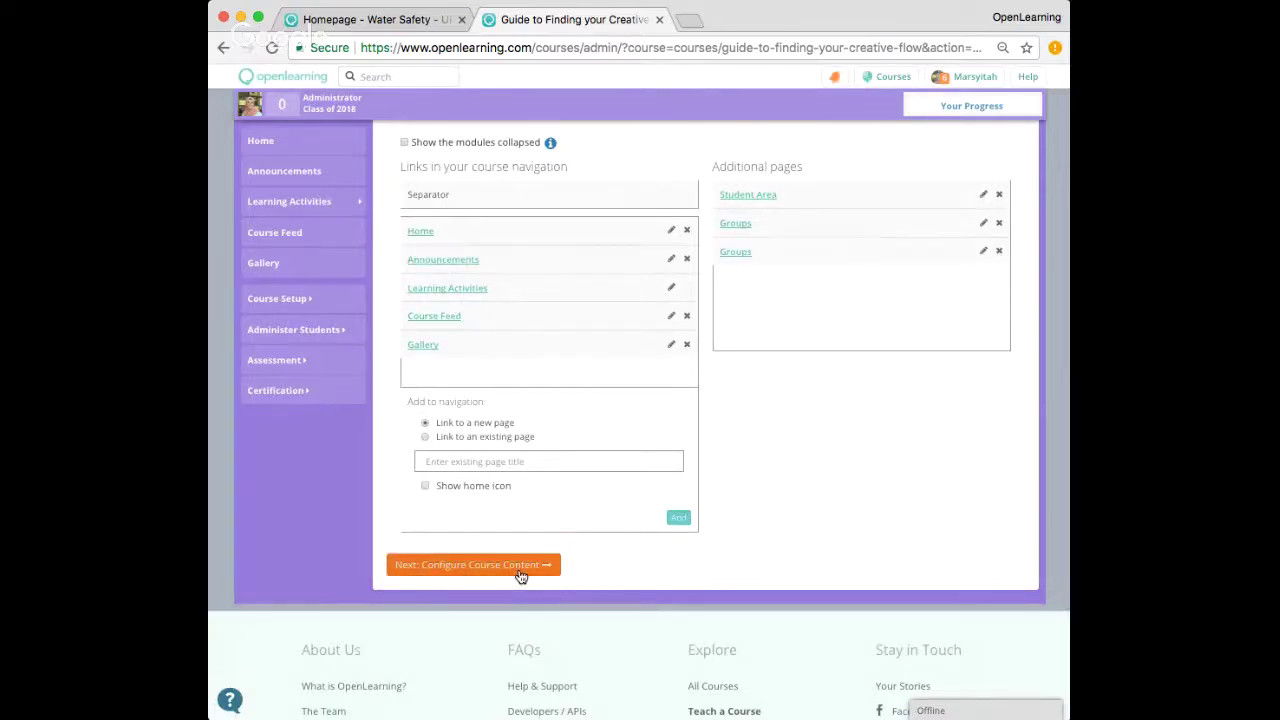
{"action": "left_click", "coordinate": [519, 572]}
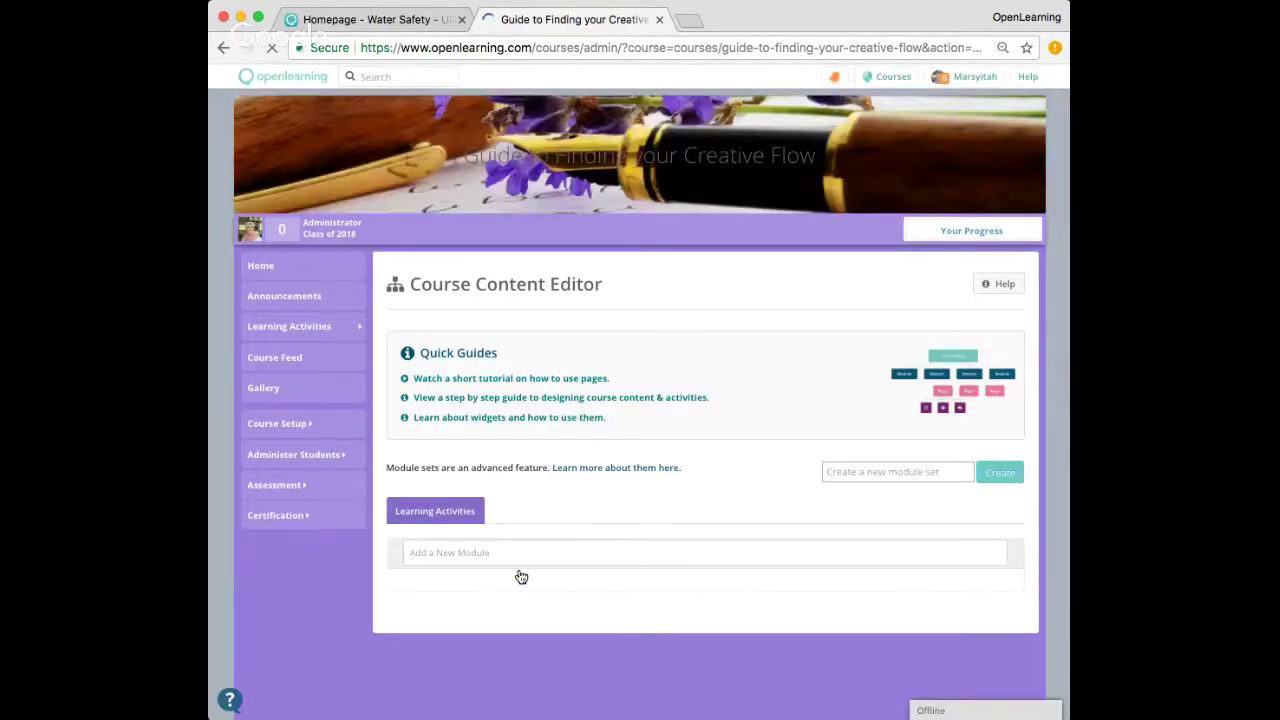
{"action": "scroll", "coordinate": [571, 471], "scroll_direction": "down", "scroll_amount": 3}
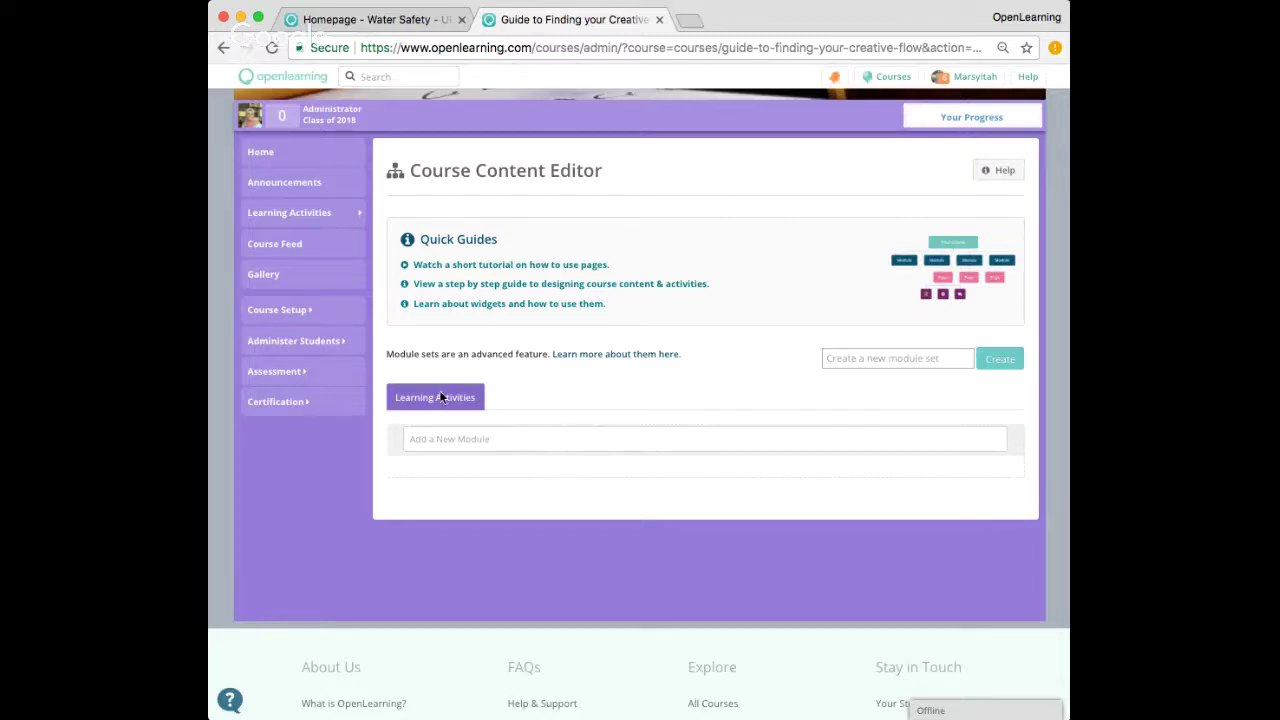
{"action": "left_click", "coordinate": [349, 219]}
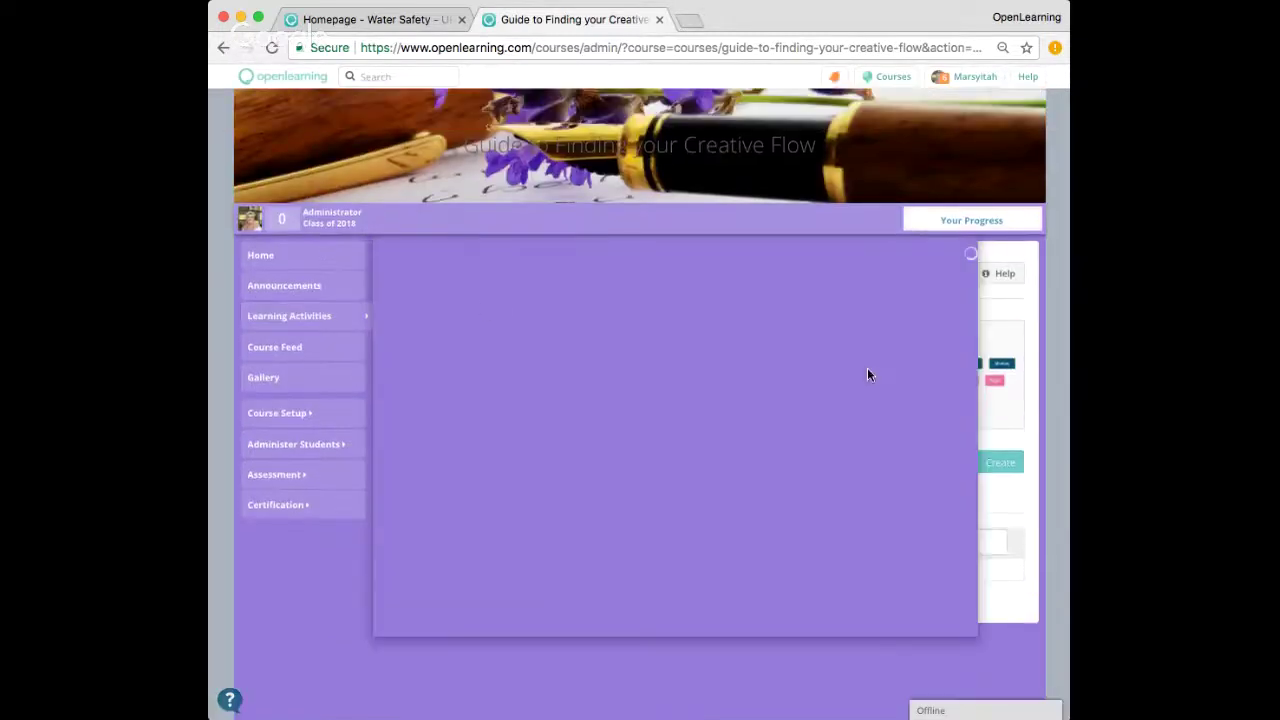
{"action": "left_click", "coordinate": [1036, 305]}
Create a new module named "Let's Begin" under Learning Activities
{"action": "scroll", "coordinate": [529, 611], "scroll_direction": "down", "scroll_amount": 2}
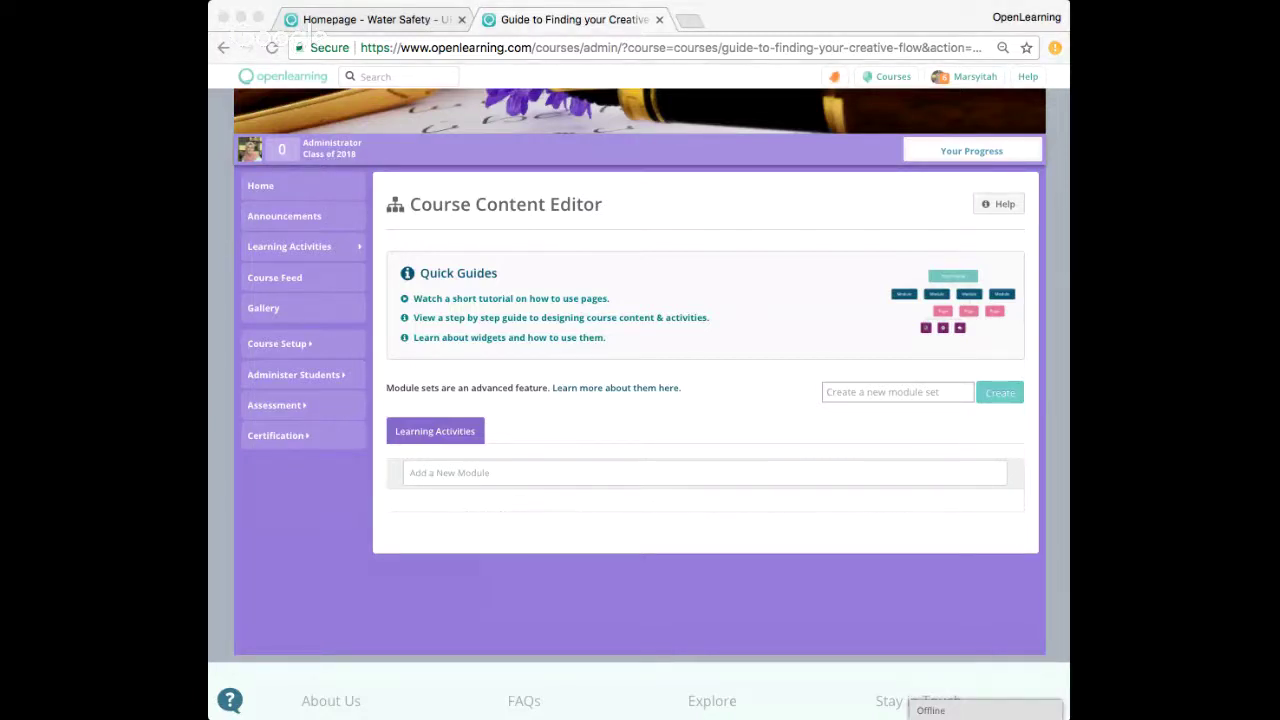
{"action": "left_click", "coordinate": [448, 478]}
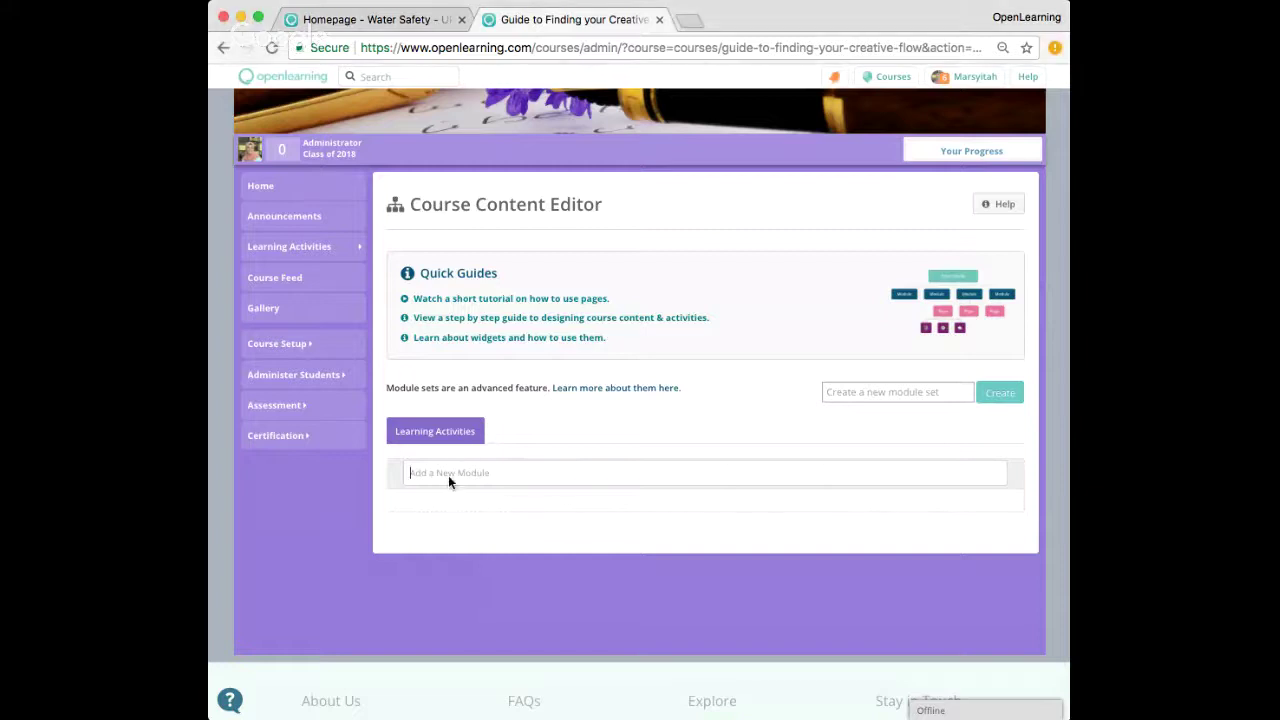
{"action": "type", "text": "Let"}
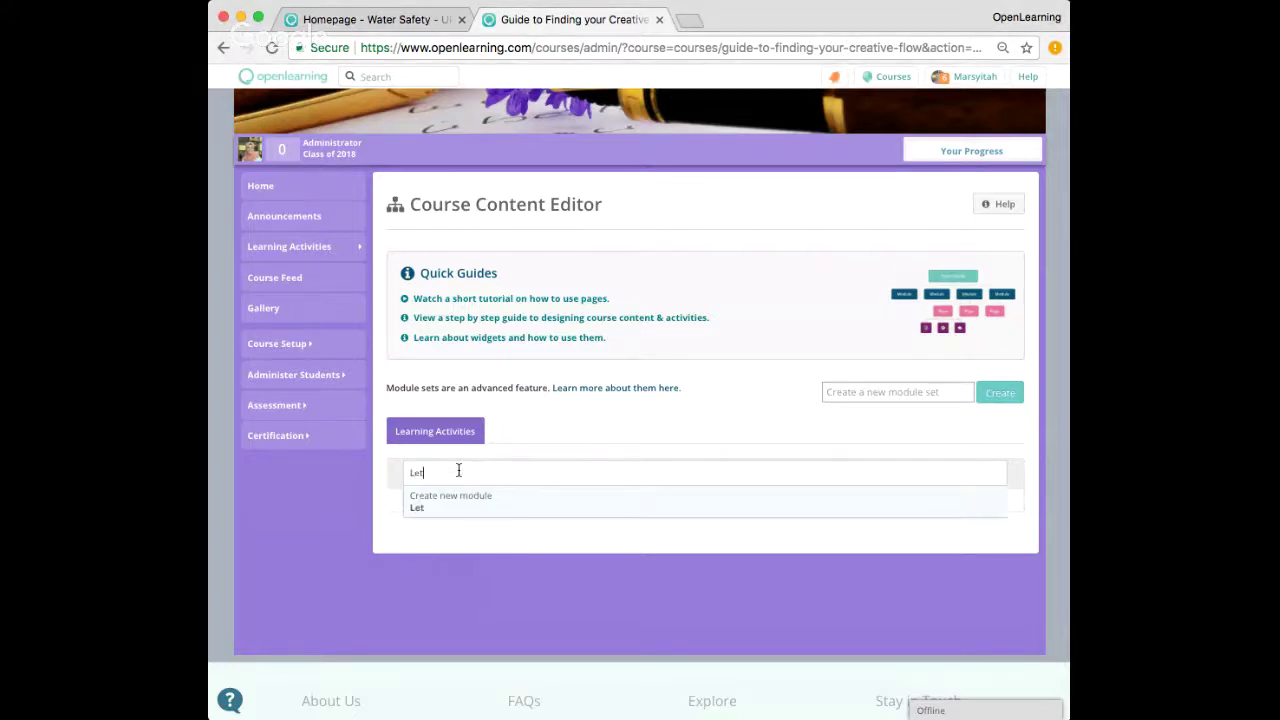
{"action": "type", "text": "'s Begin"}
{"action": "key", "text": "Return"}
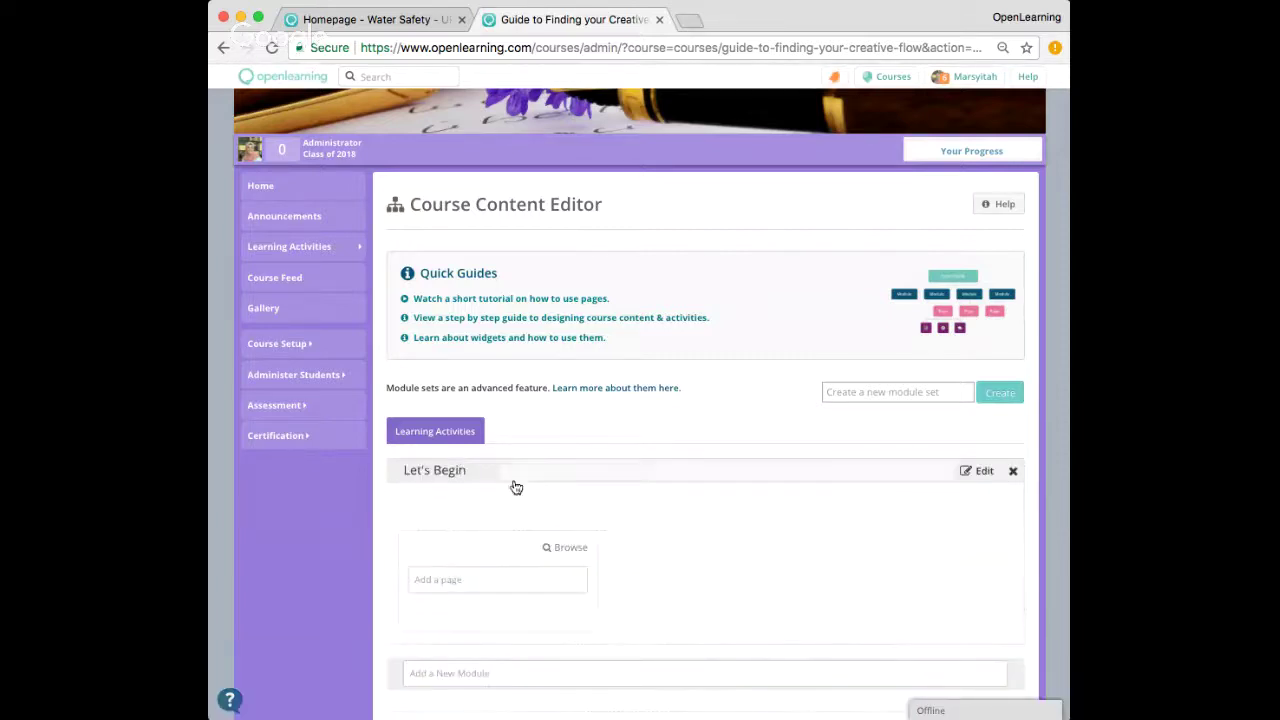
Create a second module named "Writing as Improvisation" below Let's Begin
{"action": "scroll", "coordinate": [598, 533], "scroll_direction": "down", "scroll_amount": 5}
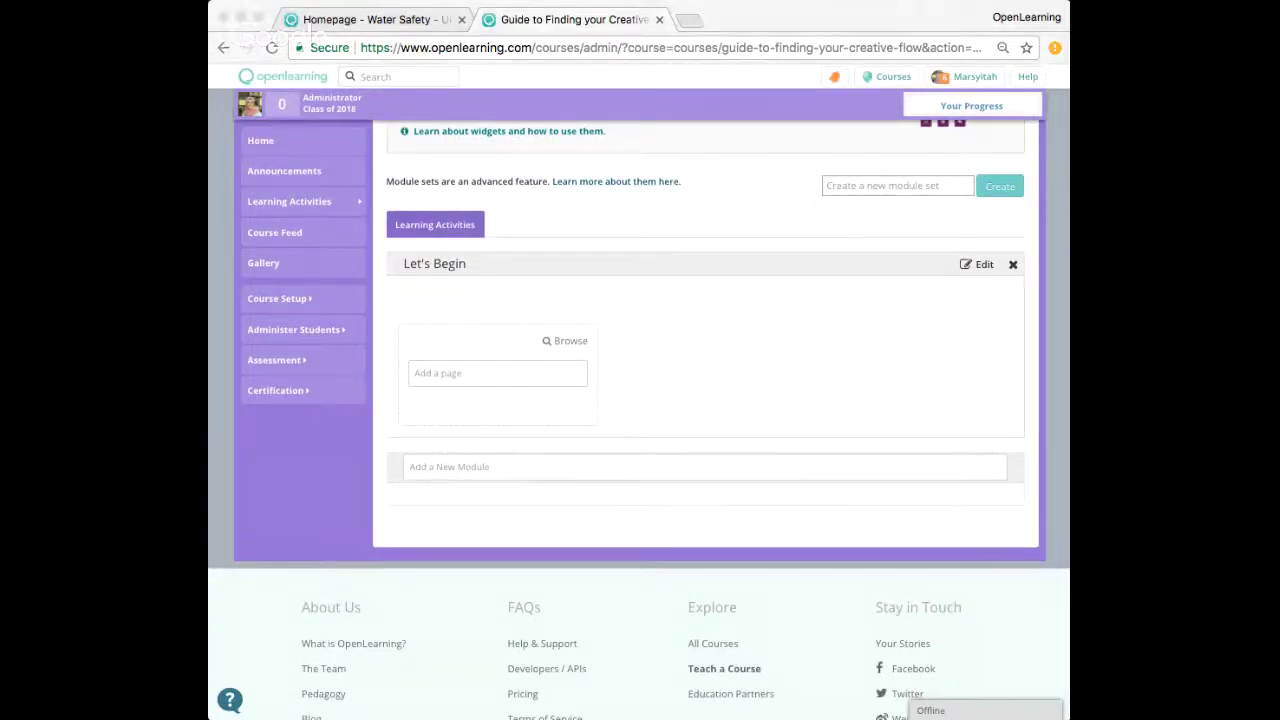
{"action": "left_click", "coordinate": [489, 470]}
{"action": "type", "text": "W"}
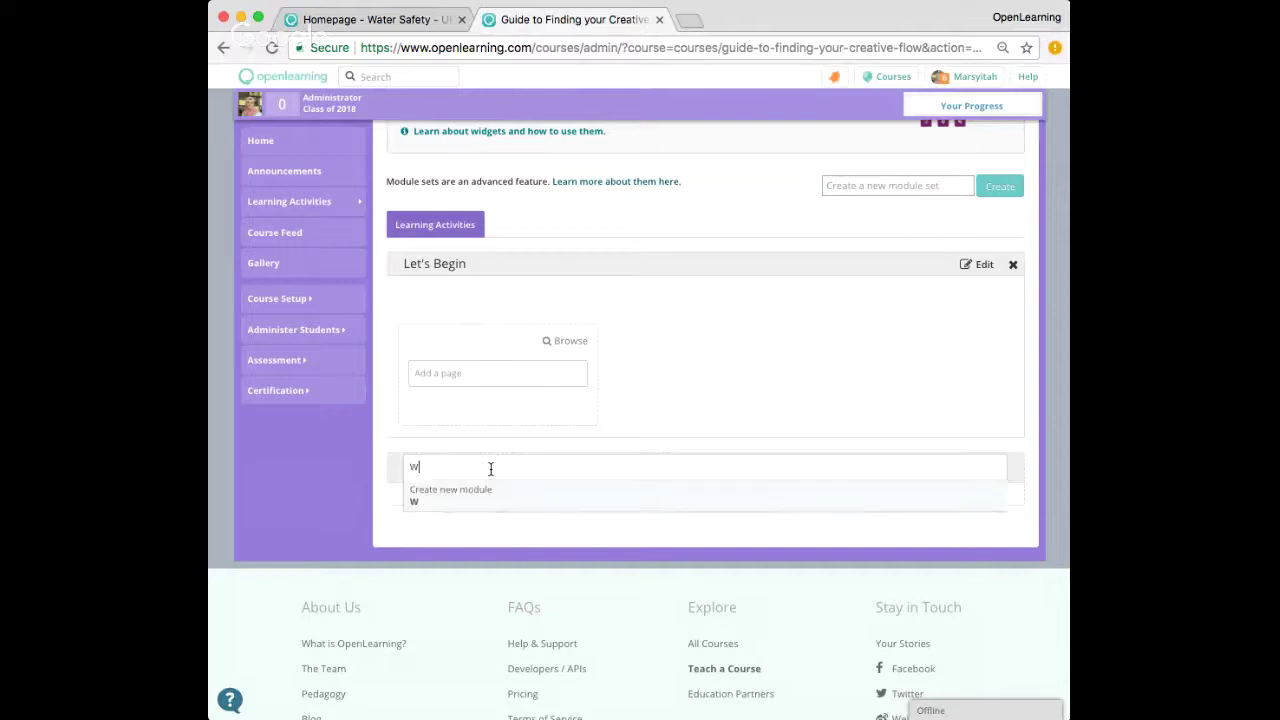
{"action": "type", "text": "riting as Improvis"}
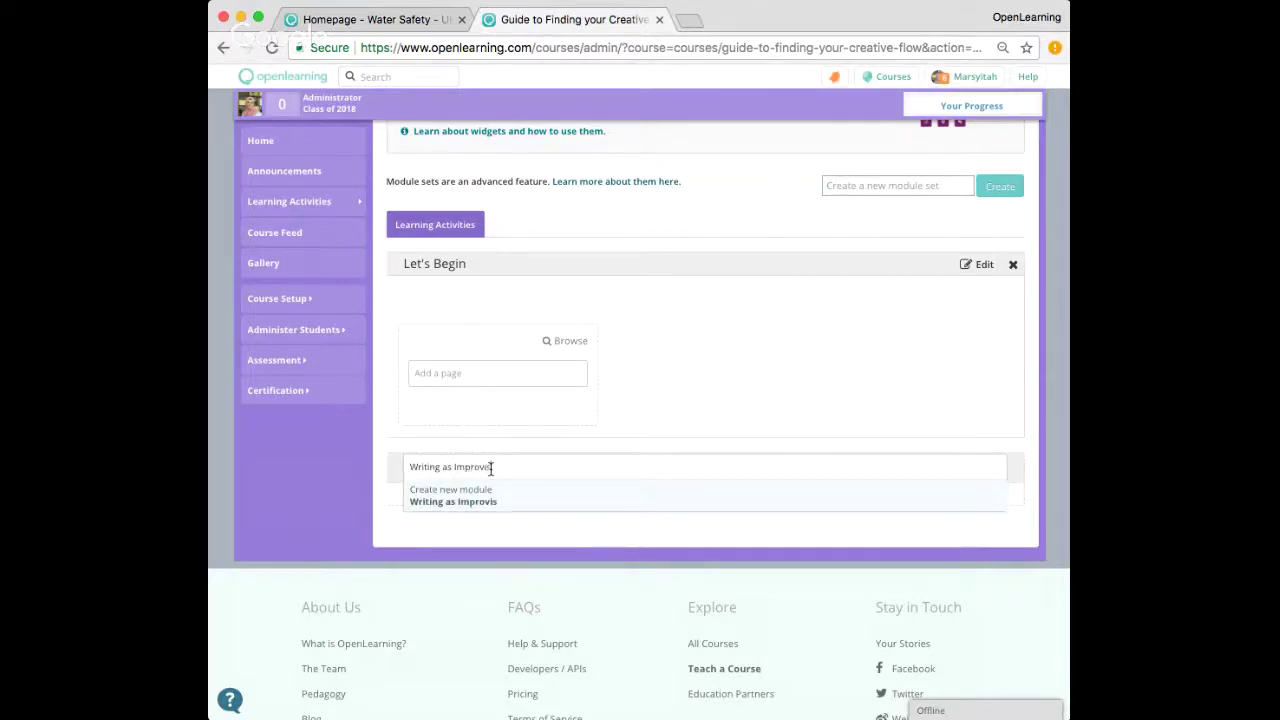
{"action": "type", "text": "ation"}
{"action": "key", "text": "Return"}
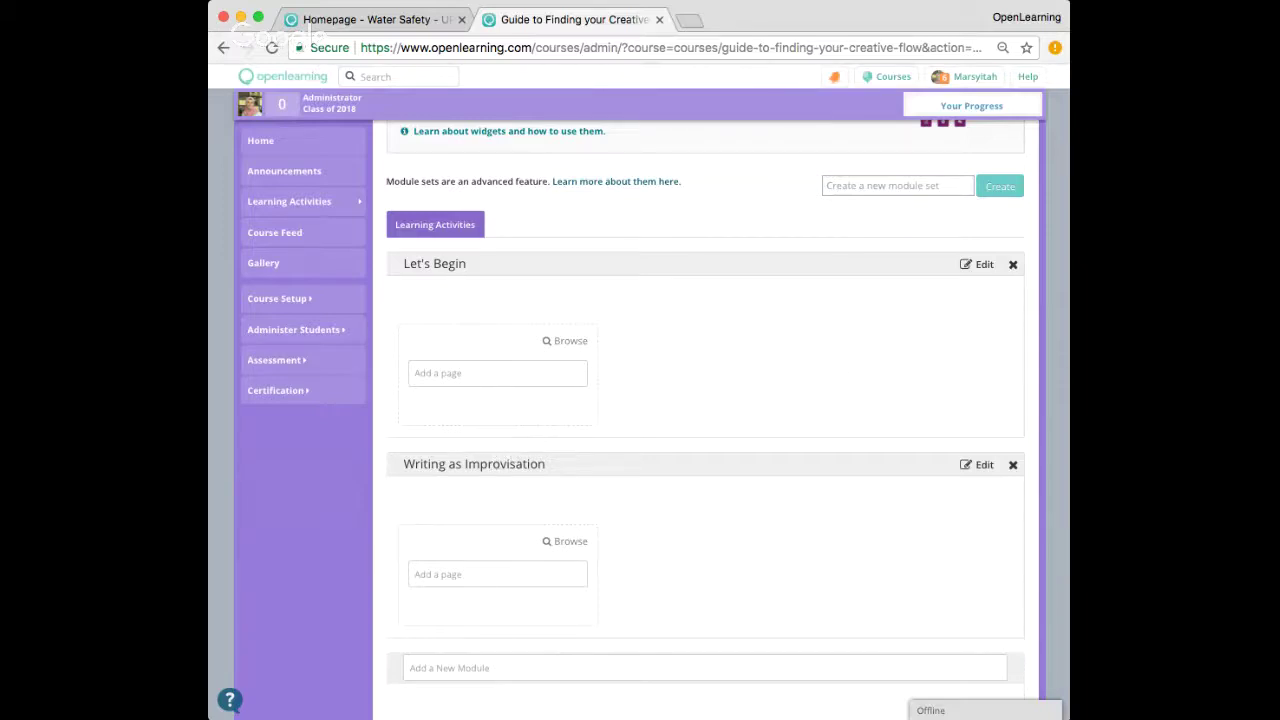
{"action": "left_click", "coordinate": [1069, 366]}
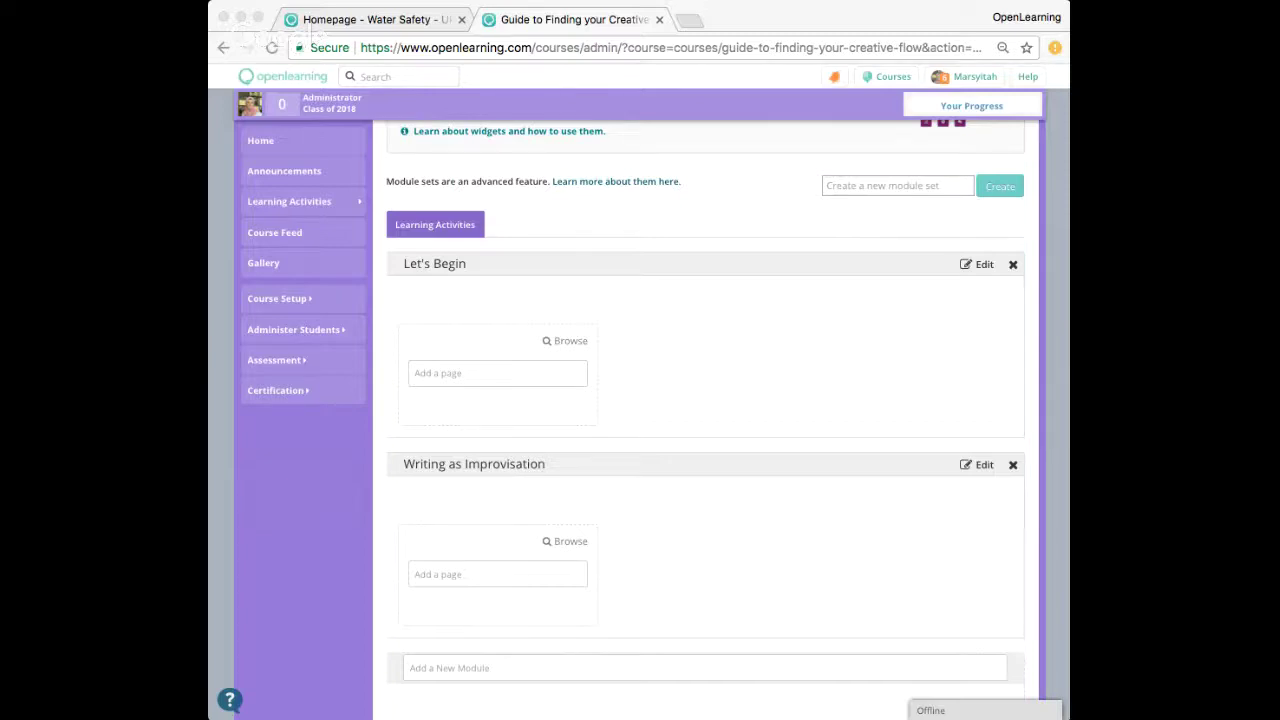
Add a new page named "Why Write?" to the Let's Begin module
{"action": "left_click", "coordinate": [472, 373]}
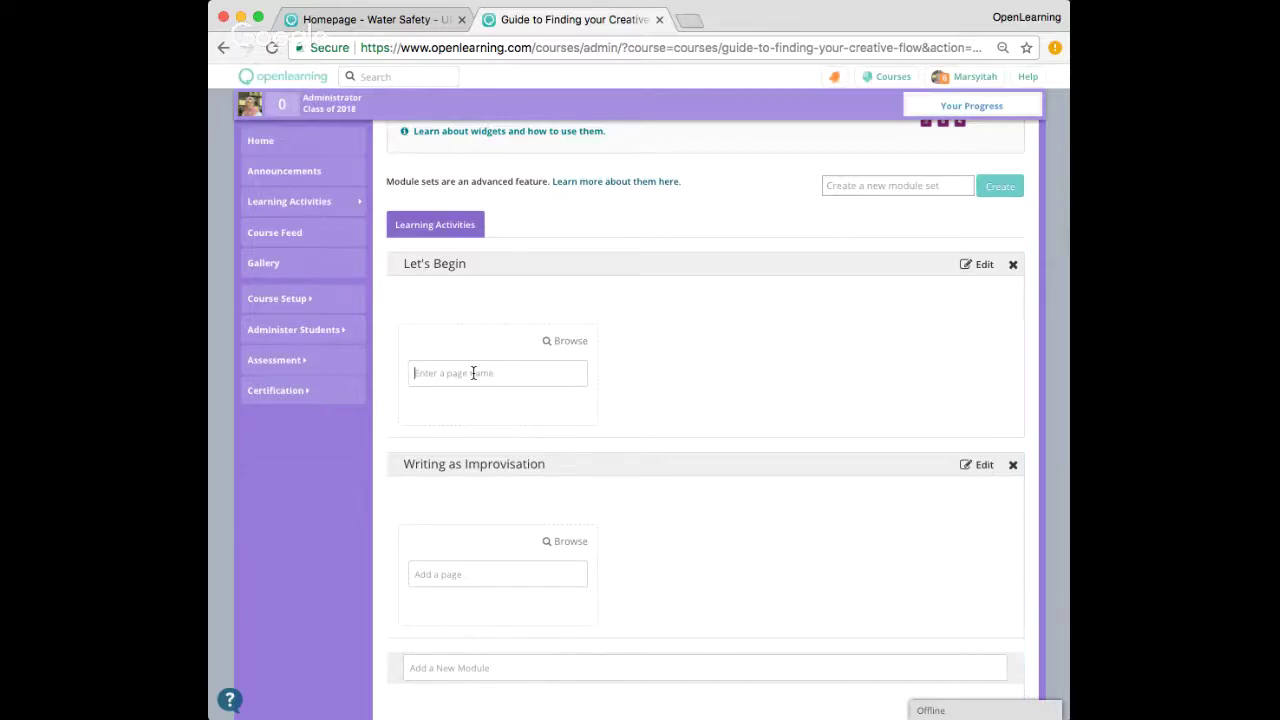
{"action": "type", "text": "W"}
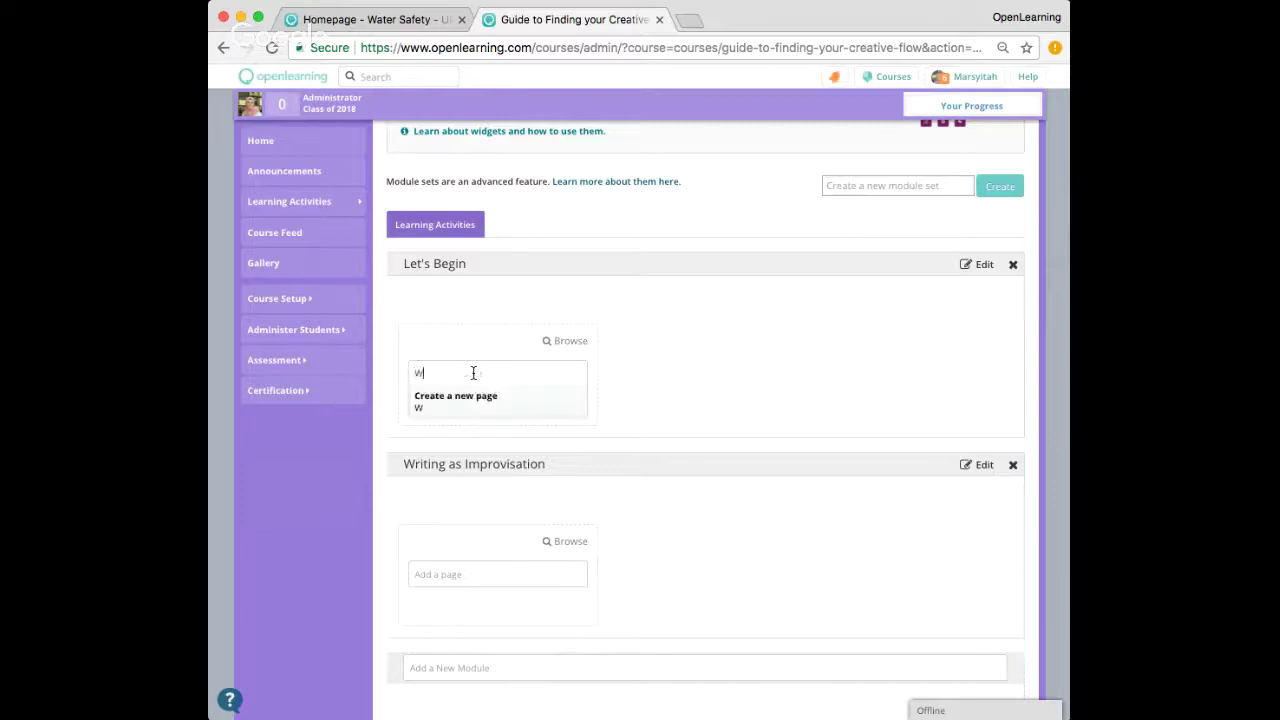
{"action": "type", "text": "hy Write?"}
{"action": "key", "text": "Return"}
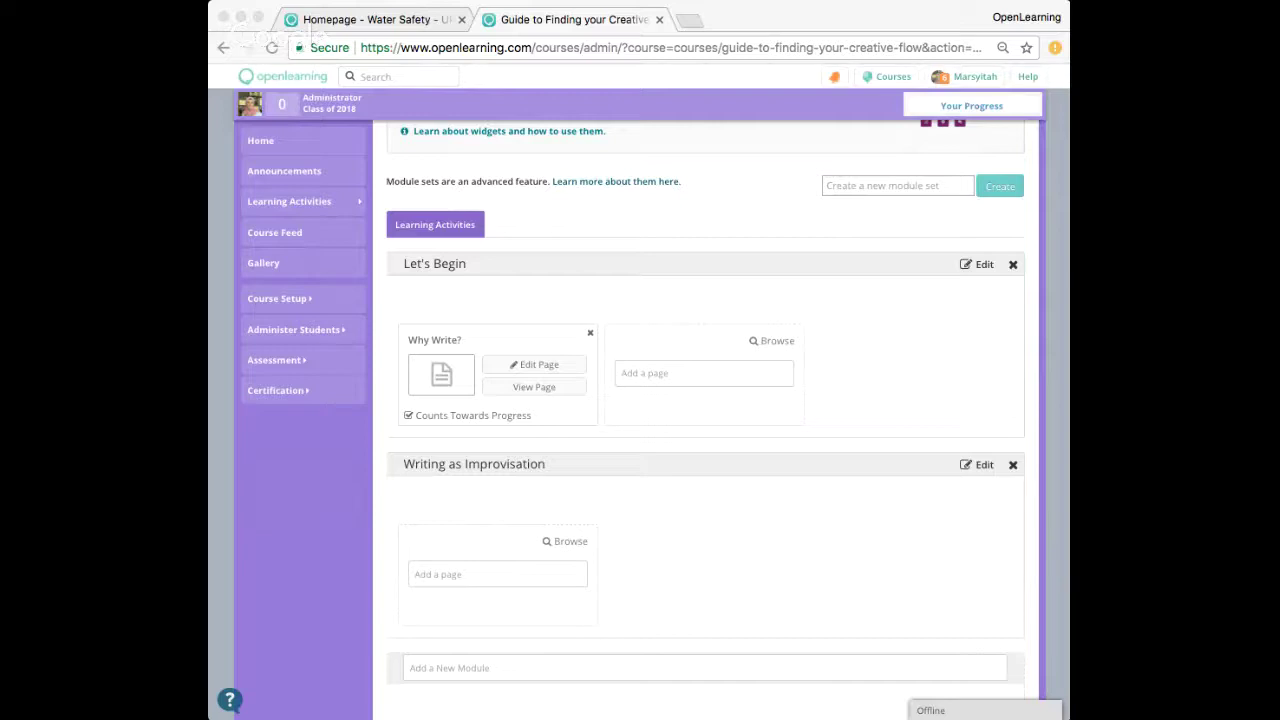
{"action": "left_click", "coordinate": [594, 289]}
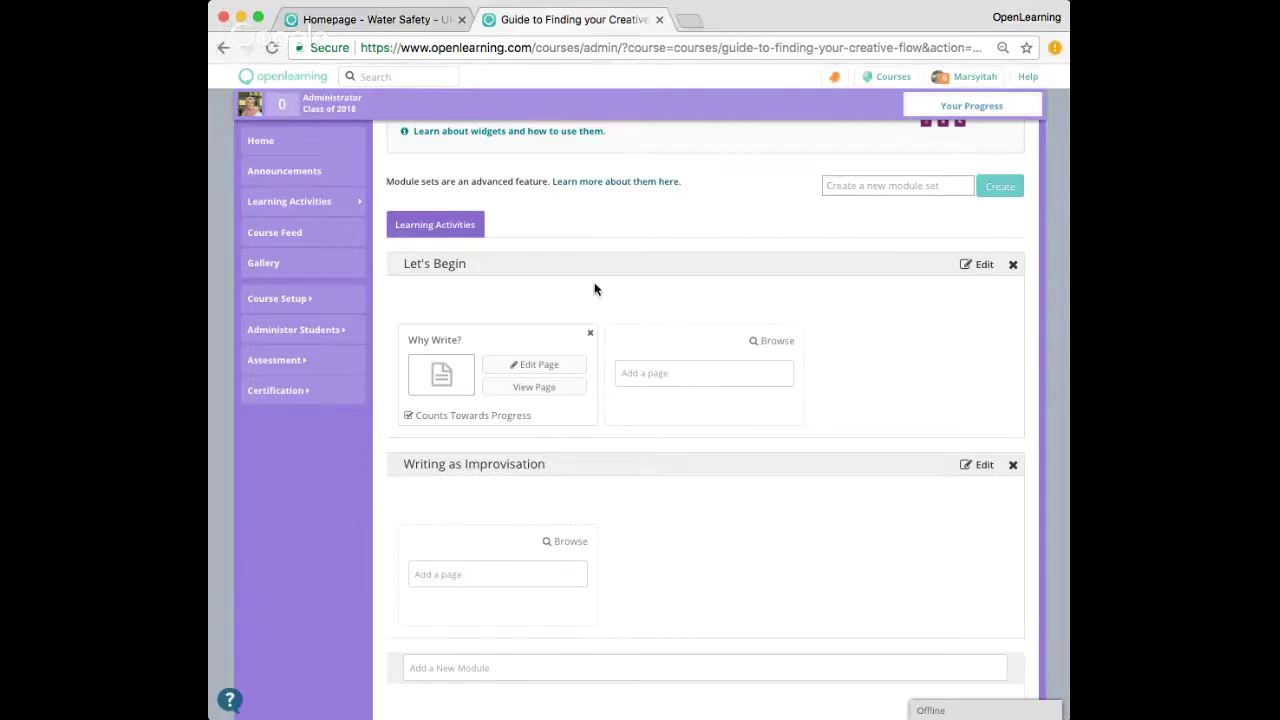
Open the Why Write? page for editing and enter the text "Why Write?" in its text widget
{"action": "left_click", "coordinate": [553, 369]}
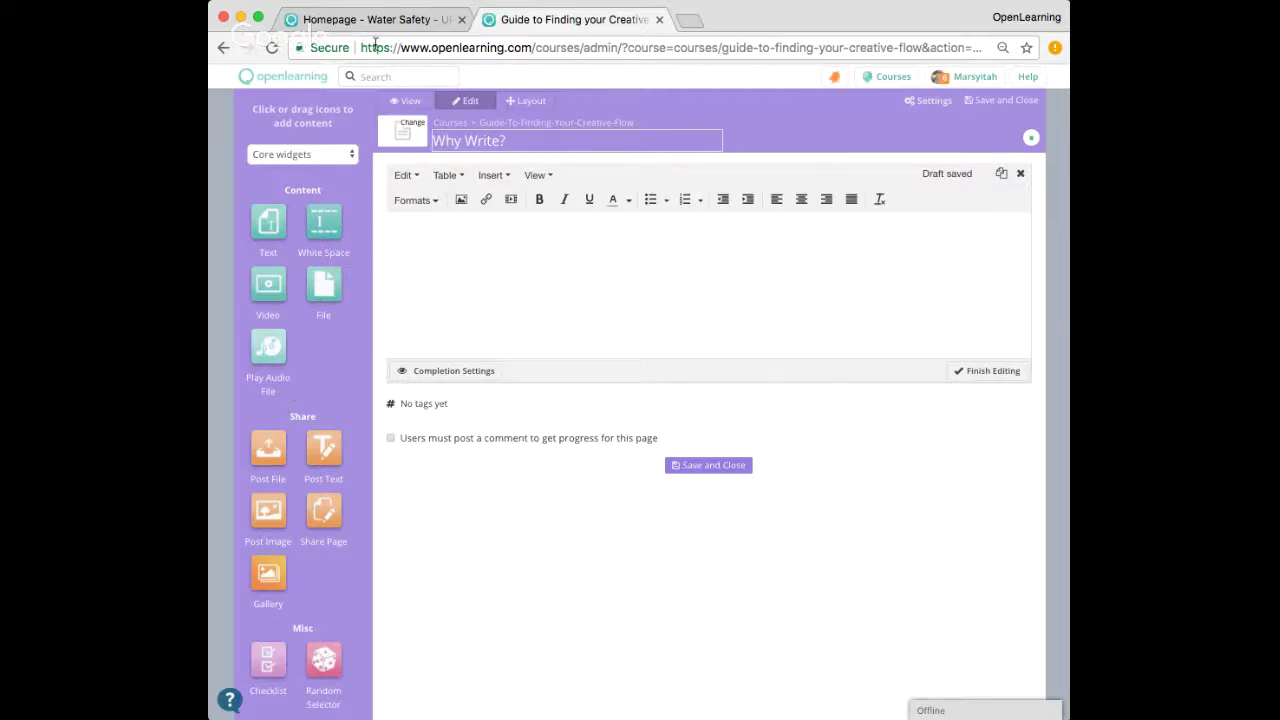
{"action": "left_click", "coordinate": [466, 249]}
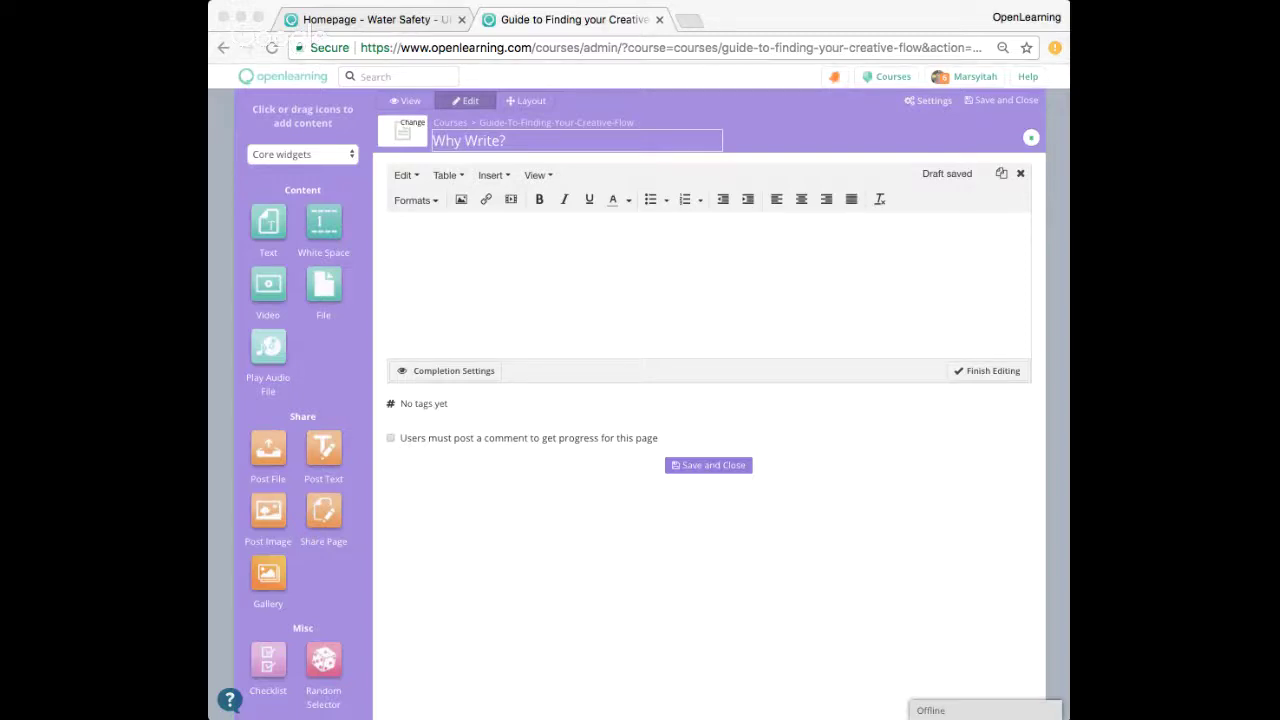
{"action": "left_click", "coordinate": [497, 251]}
{"action": "type", "text": "Why Write?"}
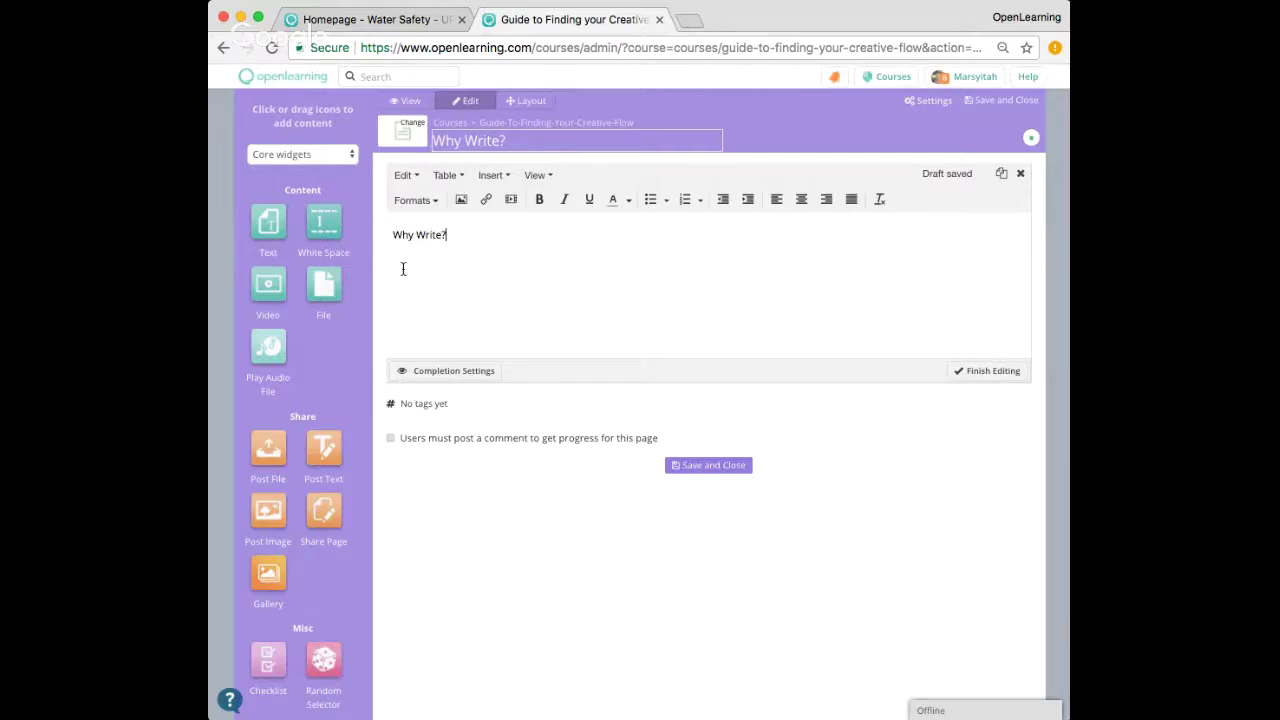
{"action": "double_click", "coordinate": [281, 194]}
{"action": "left_click_drag", "start_coordinate": [293, 416], "coordinate": [323, 423]}
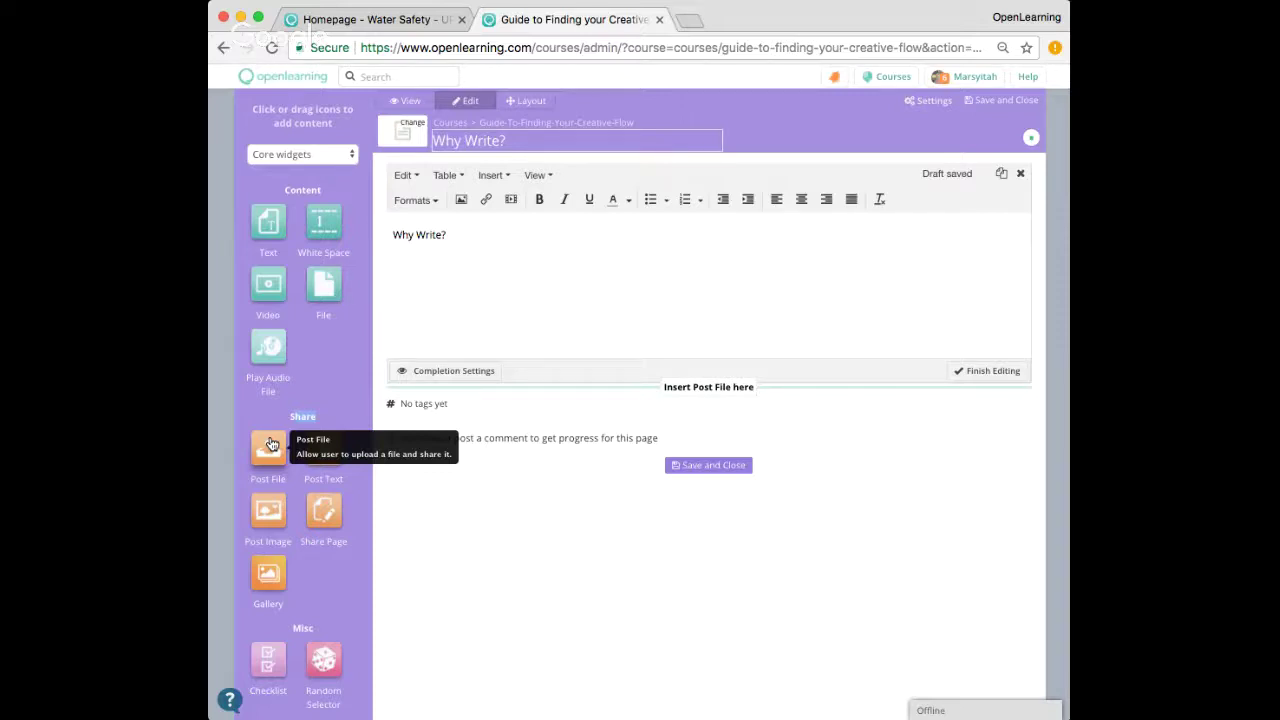
Format the "Why Write?" text in the page body as Header 2 and centre it
{"action": "left_click", "coordinate": [497, 247]}
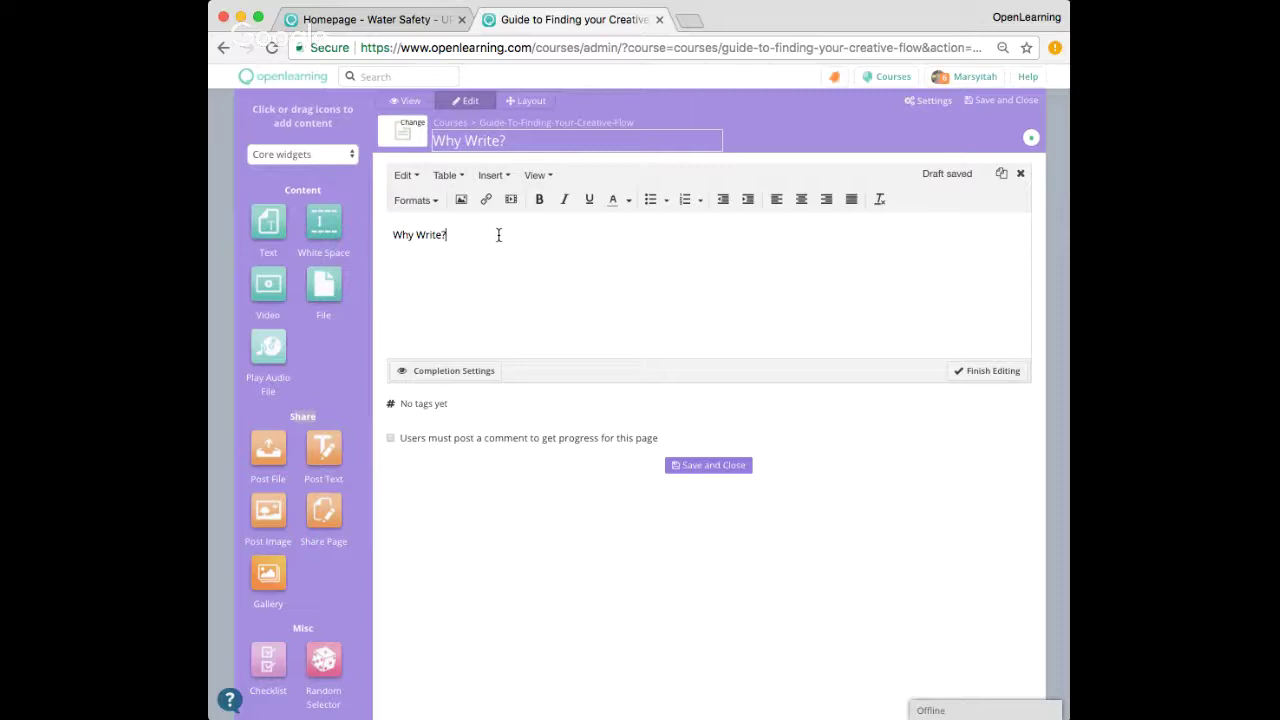
{"action": "left_click_drag", "start_coordinate": [473, 235], "coordinate": [391, 240]}
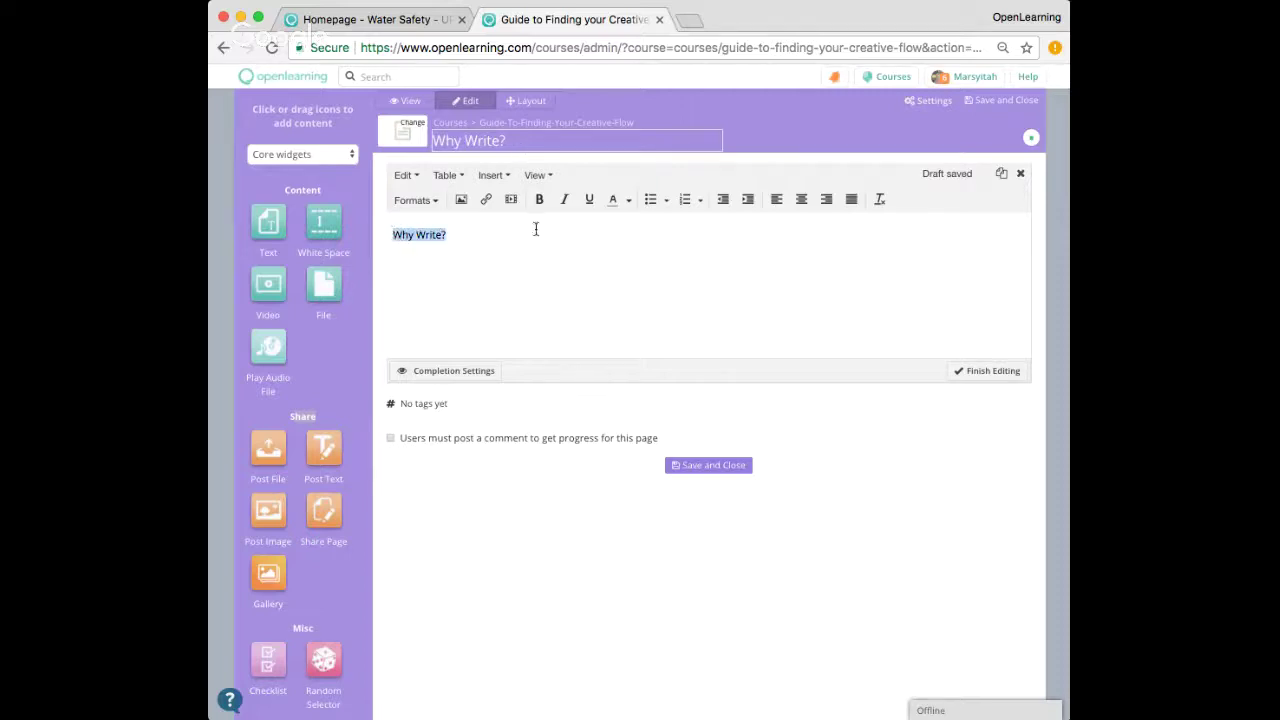
{"action": "left_click", "coordinate": [434, 201]}
{"action": "mouse_move", "coordinate": [440, 226]}
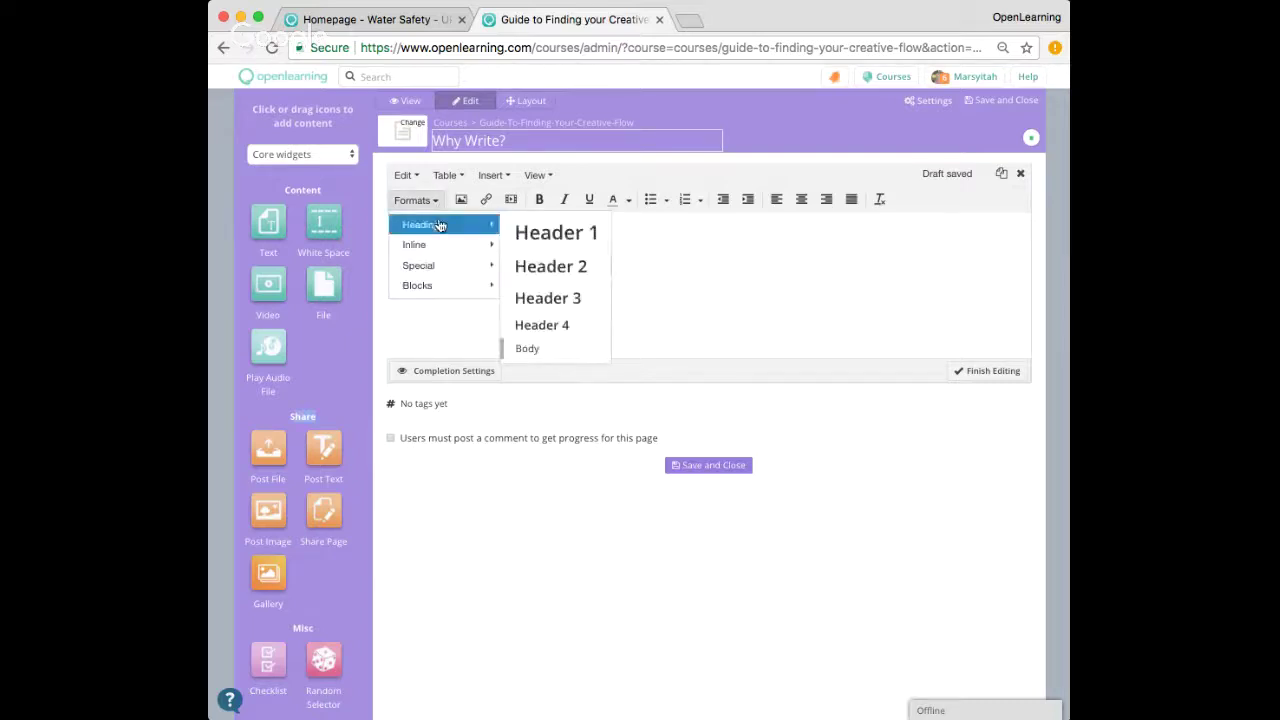
{"action": "left_click", "coordinate": [586, 263]}
{"action": "left_click", "coordinate": [537, 245]}
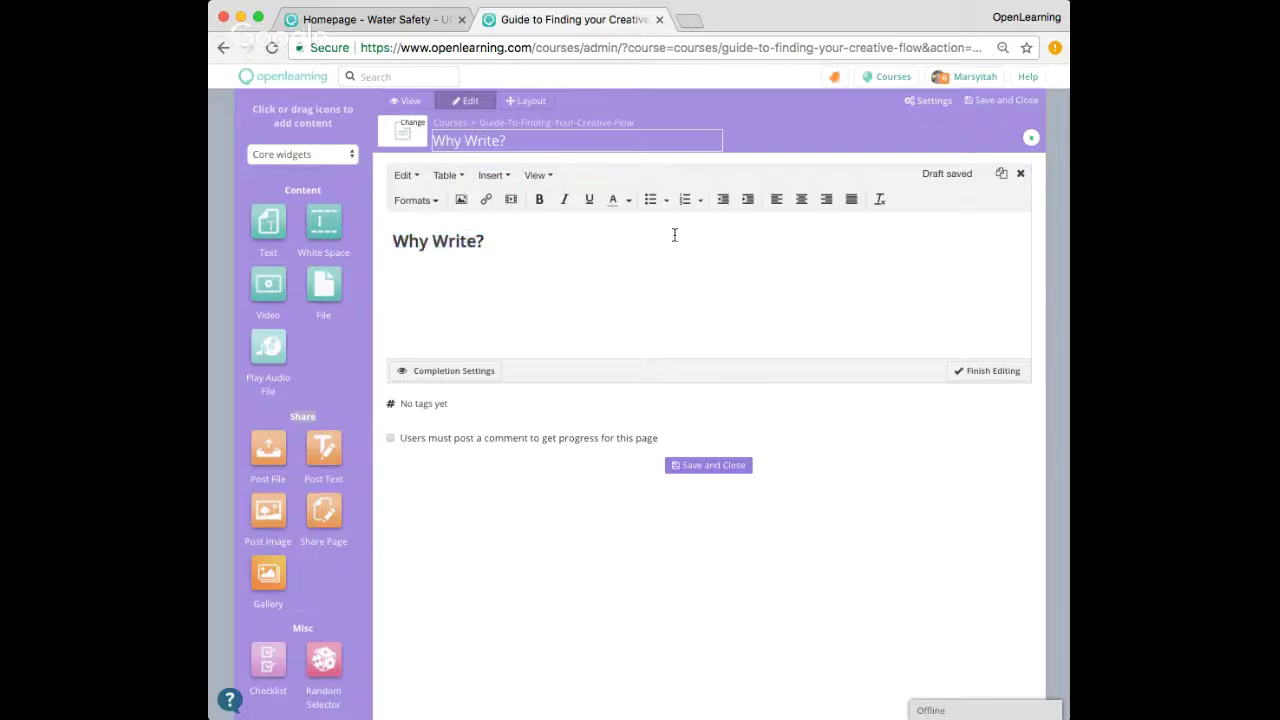
{"action": "left_click", "coordinate": [804, 199]}
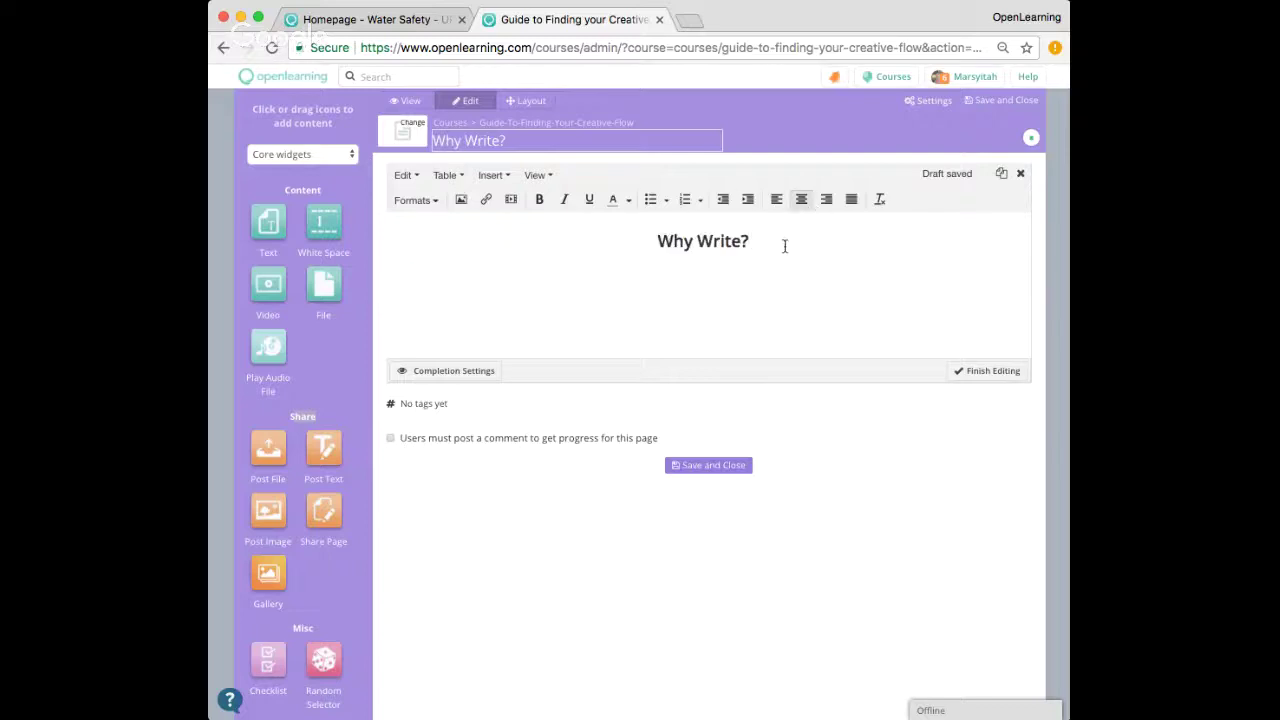
Upload the writing photo and insert it on a new line below the "Why Write?" heading
{"action": "key", "text": "Return"}
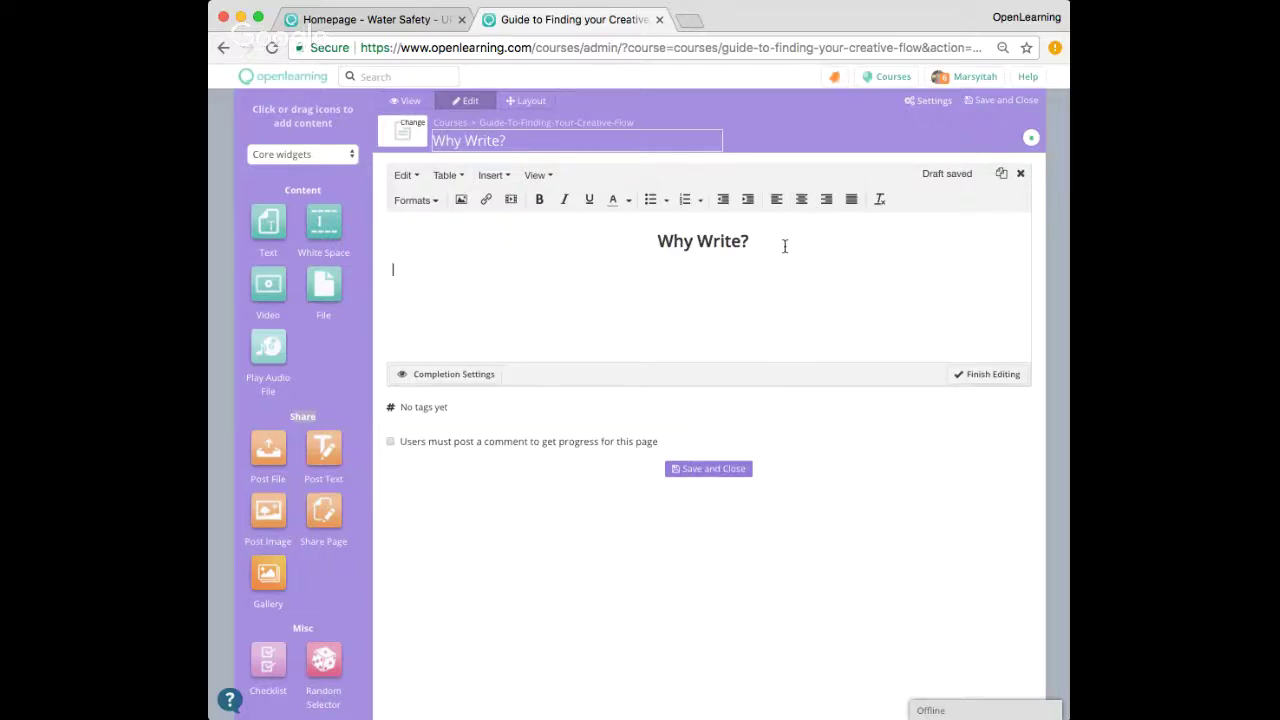
{"action": "left_click", "coordinate": [458, 198]}
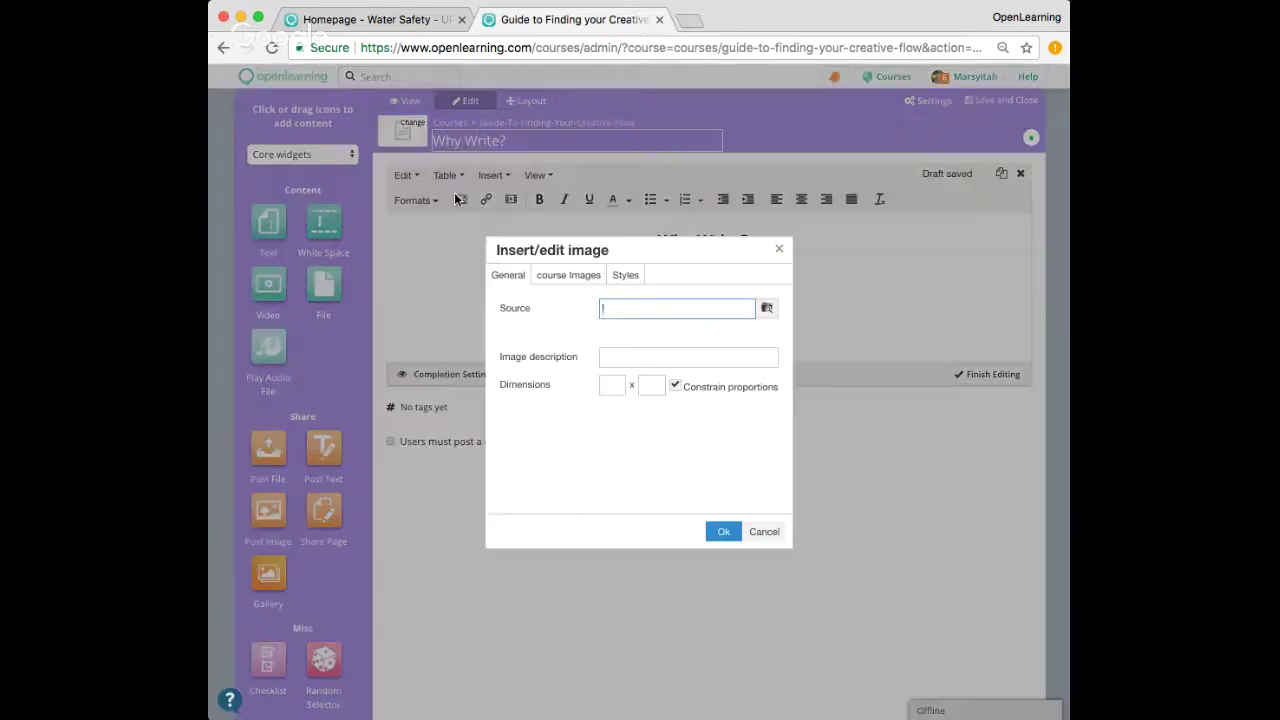
{"action": "left_click", "coordinate": [768, 311]}
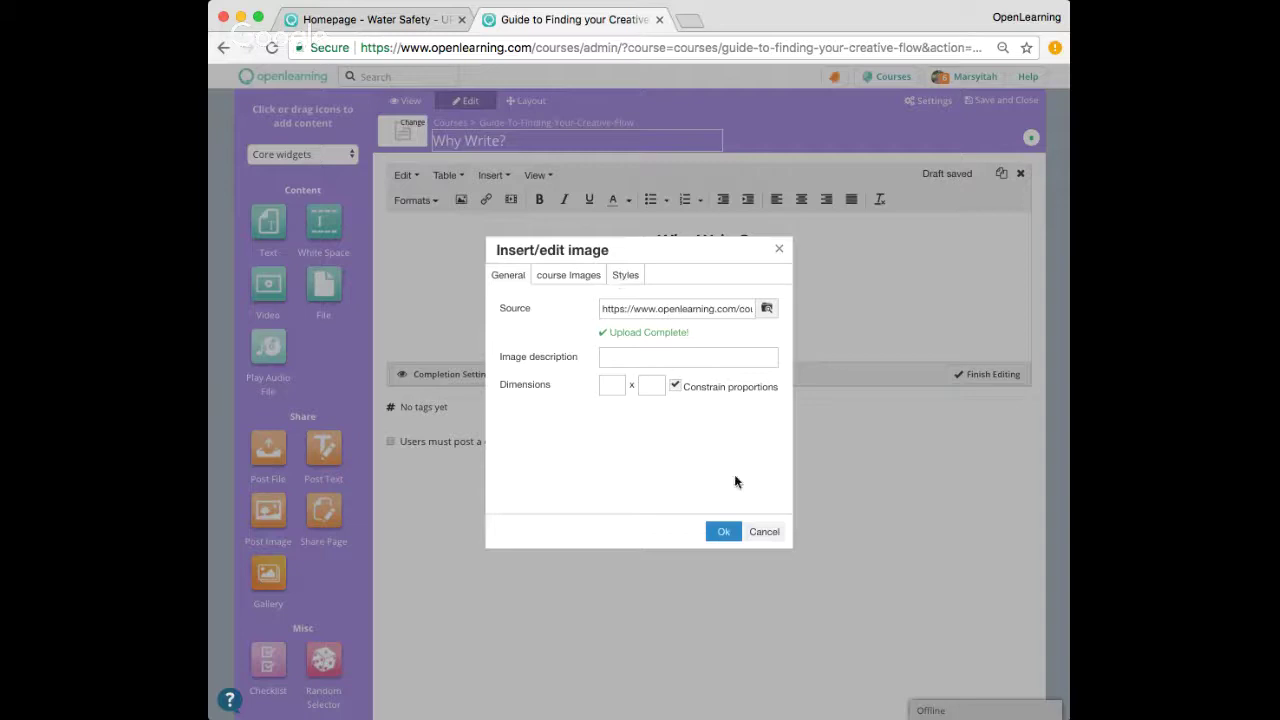
{"action": "left_click", "coordinate": [723, 533]}
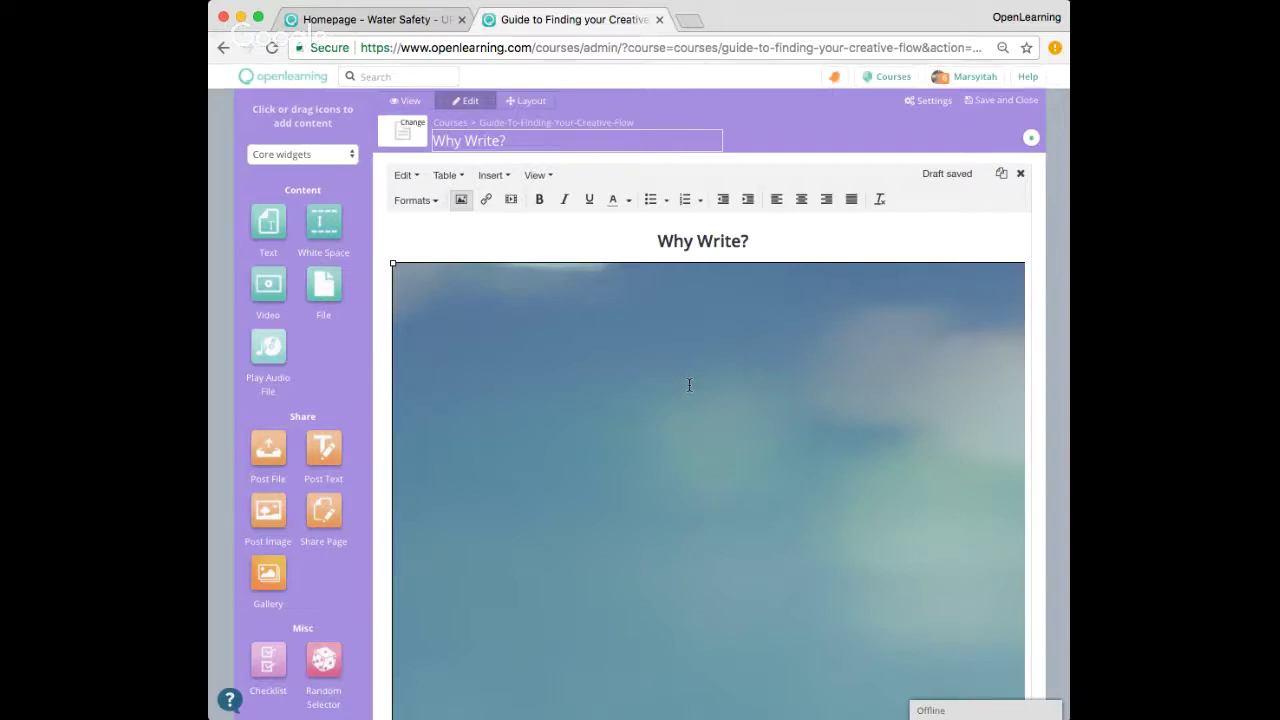
Set the inserted photo's width to 350 with proportions constrained and apply the Shadow and Bordered styles
{"action": "double_click", "coordinate": [689, 385]}
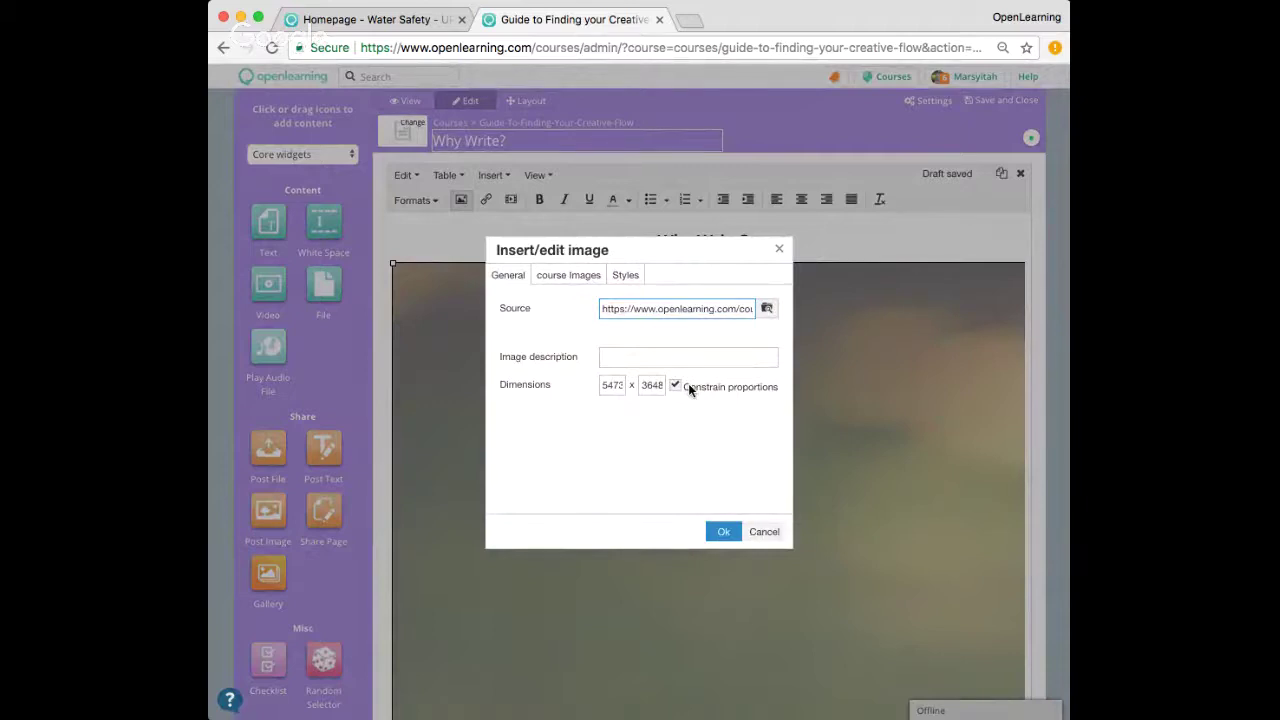
{"action": "double_click", "coordinate": [612, 385]}
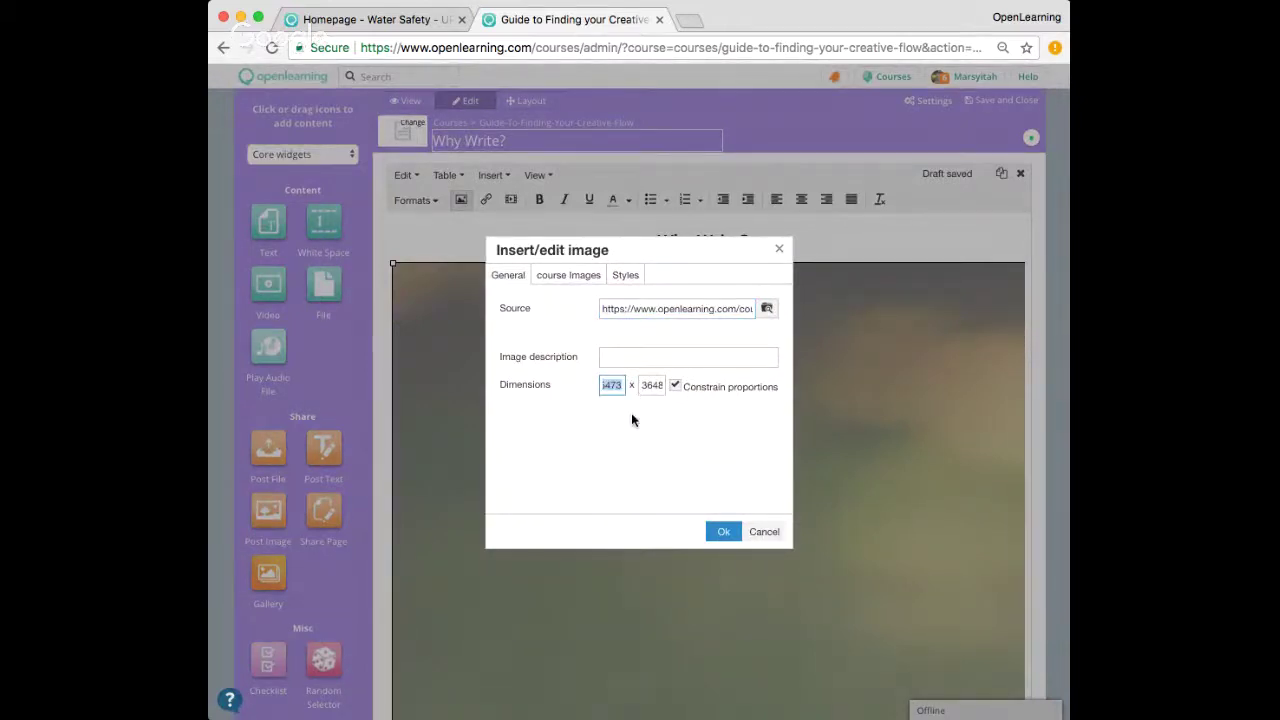
{"action": "type", "text": "350"}
{"action": "left_click", "coordinate": [622, 276]}
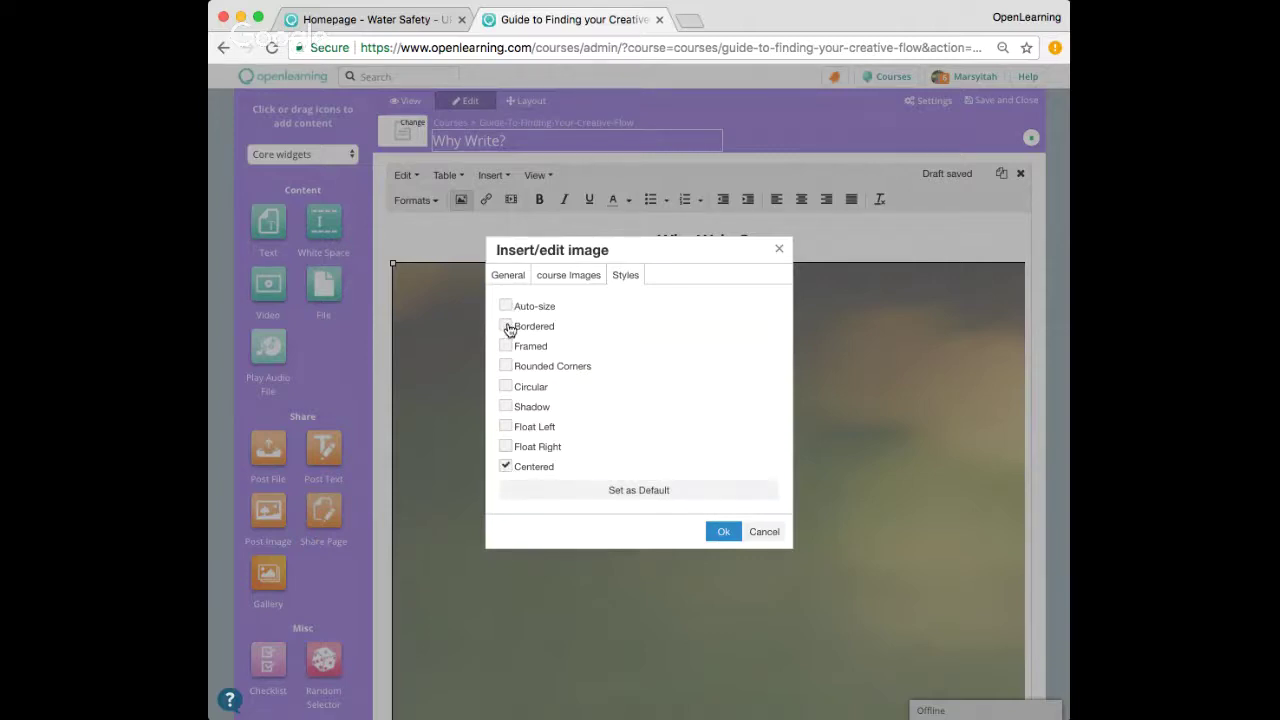
{"action": "left_click", "coordinate": [505, 407]}
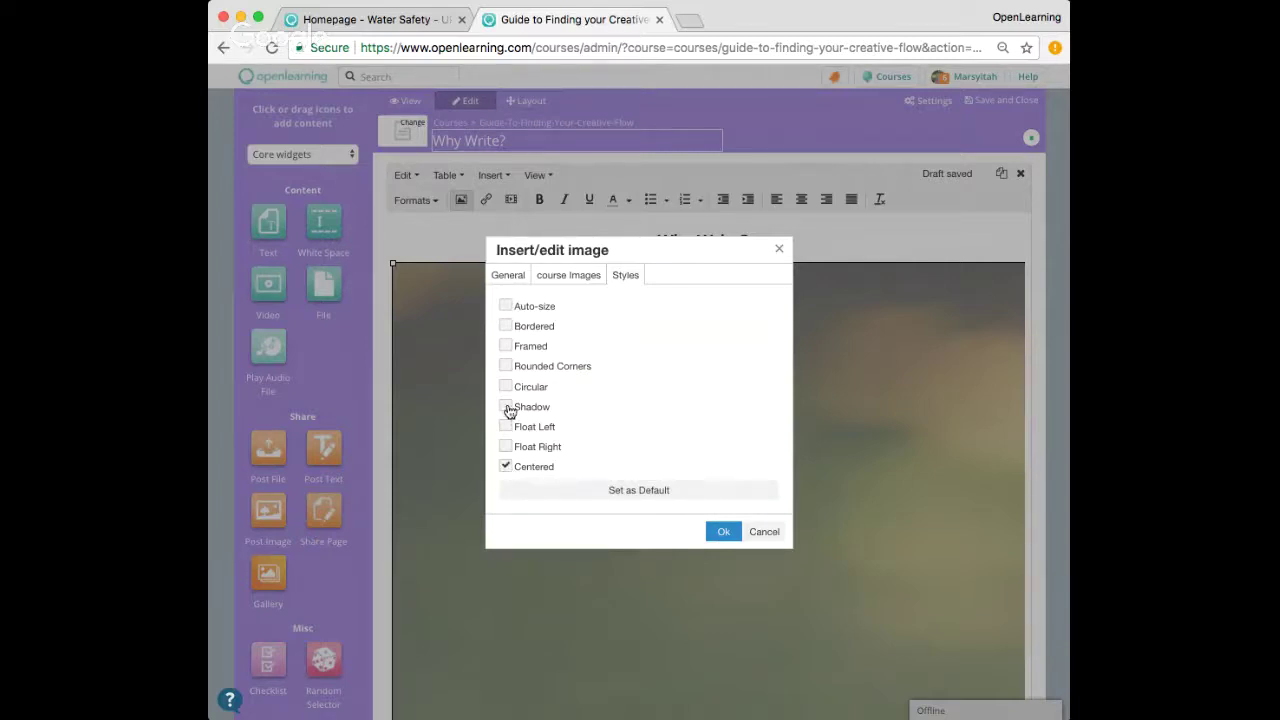
{"action": "left_click", "coordinate": [505, 328]}
{"action": "left_click", "coordinate": [724, 532]}
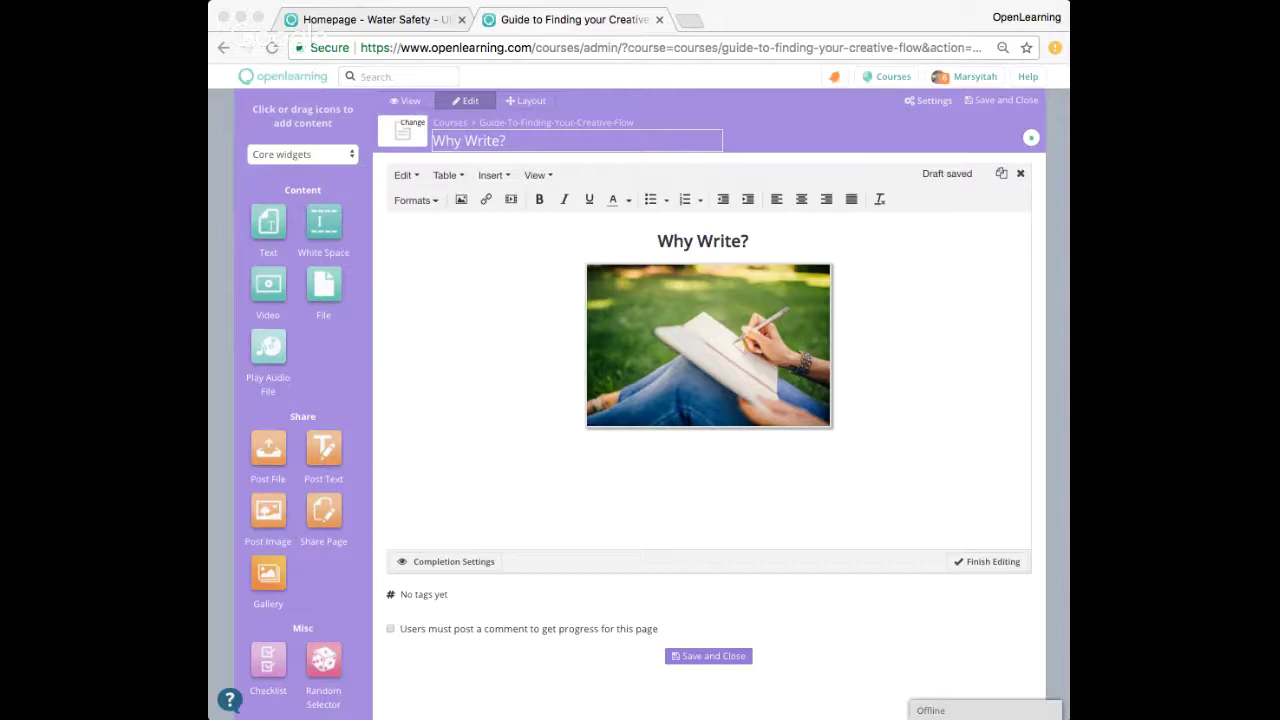
{"action": "left_click", "coordinate": [431, 471]}
{"action": "type", "text": "There are various reasons why people write. Below are various reasons given by different authors for wanting to write. Let's watch a video below on some of the reasons and then share your own reasons"}
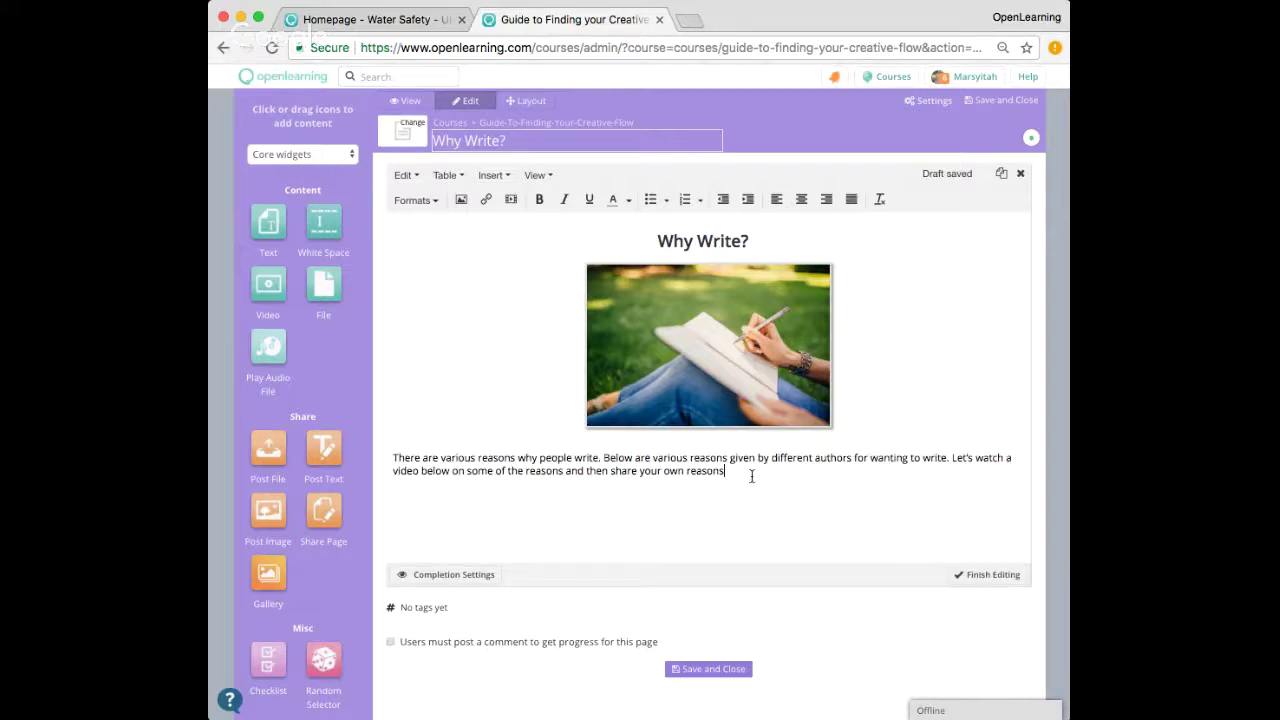
Try a larger heading format on the paragraph below the photo and return it to the smaller text size
{"action": "left_click_drag", "start_coordinate": [751, 476], "coordinate": [394, 457]}
{"action": "left_click", "coordinate": [432, 202]}
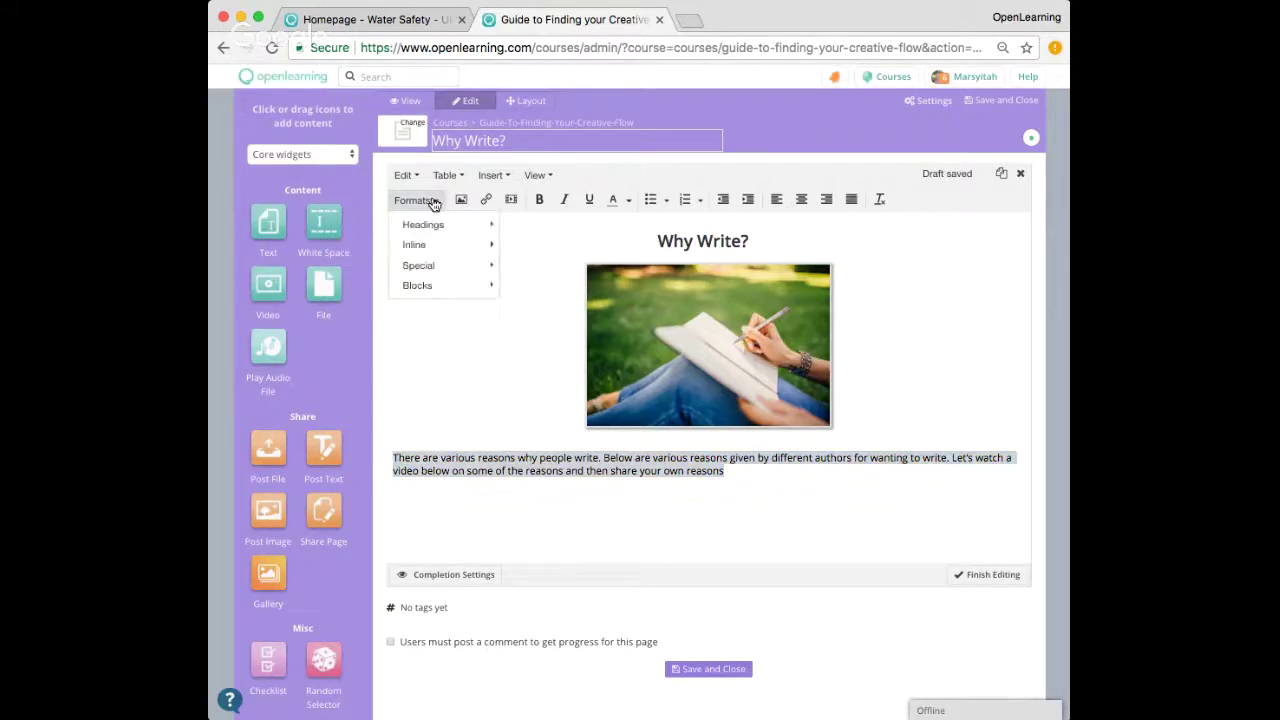
{"action": "mouse_move", "coordinate": [423, 224]}
{"action": "left_click", "coordinate": [534, 323]}
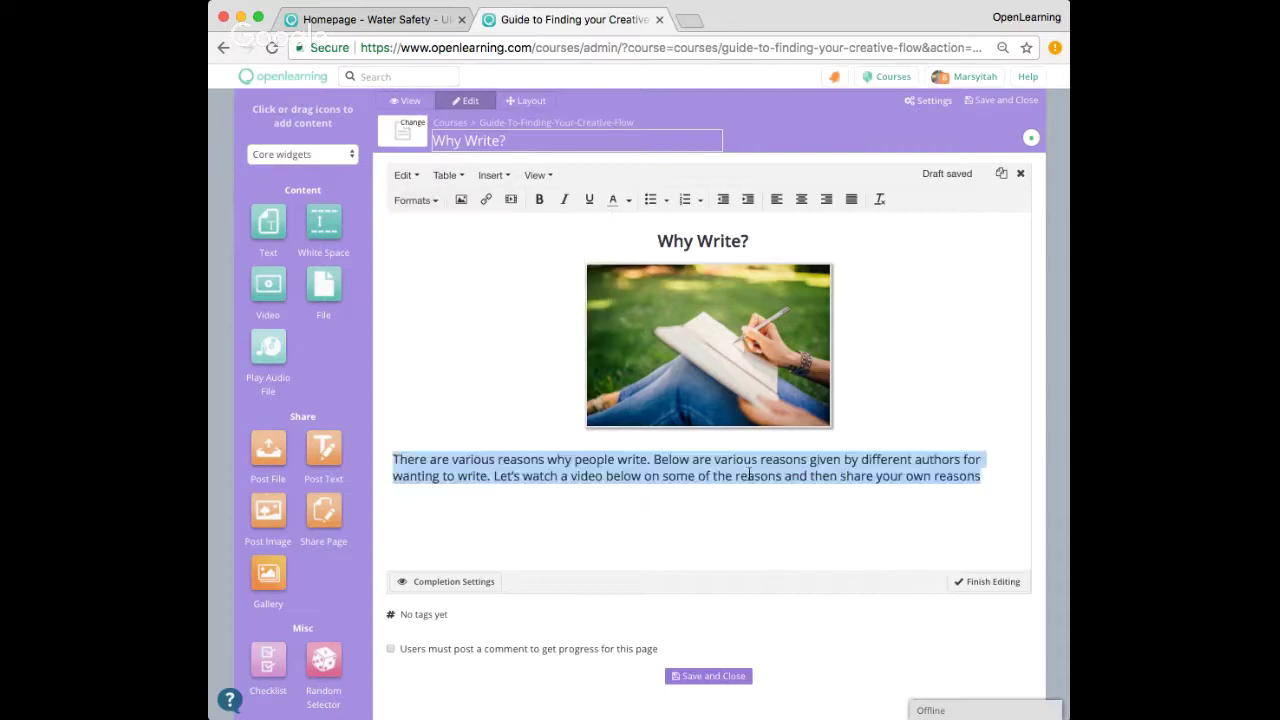
{"action": "left_click", "coordinate": [802, 504]}
{"action": "left_click_drag", "start_coordinate": [993, 476], "coordinate": [391, 454]}
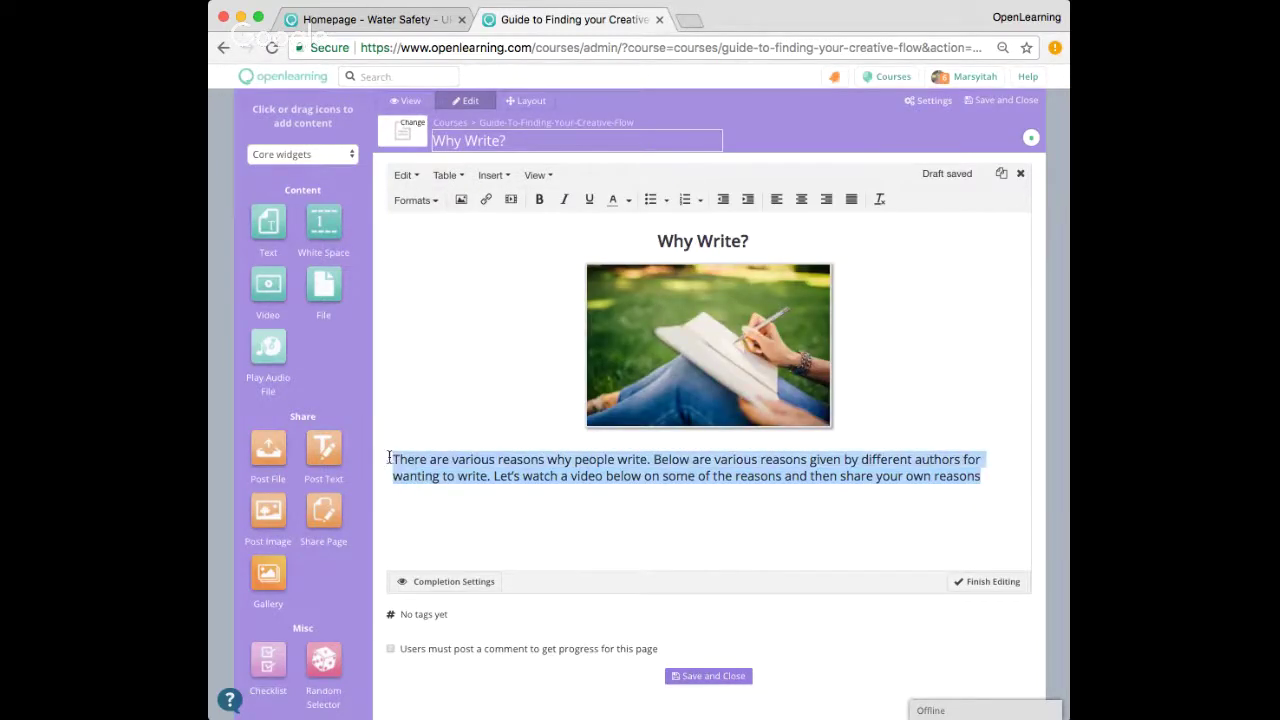
{"action": "left_click", "coordinate": [432, 203]}
{"action": "mouse_move", "coordinate": [434, 220]}
{"action": "left_click", "coordinate": [524, 348]}
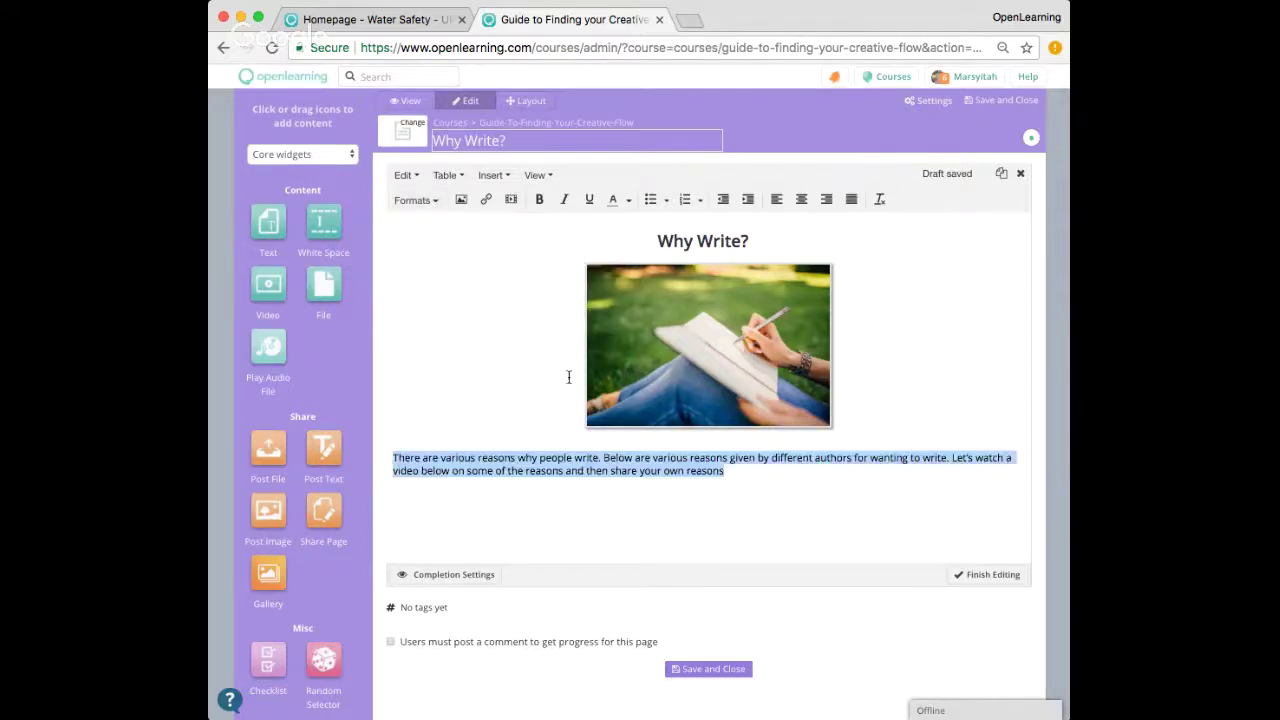
{"action": "left_click", "coordinate": [802, 488]}
{"action": "scroll", "coordinate": [801, 487], "scroll_direction": "down", "scroll_amount": 3}
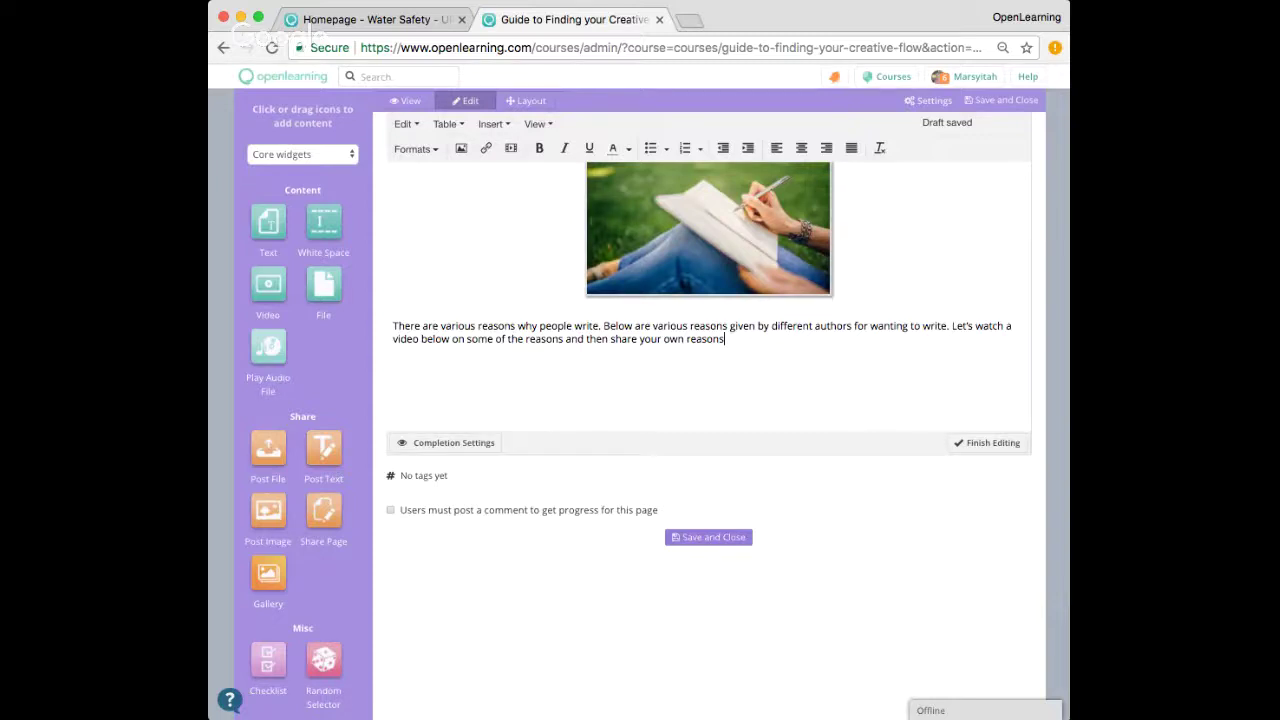
{"action": "left_click", "coordinate": [951, 326]}
{"action": "key", "text": "Return"}
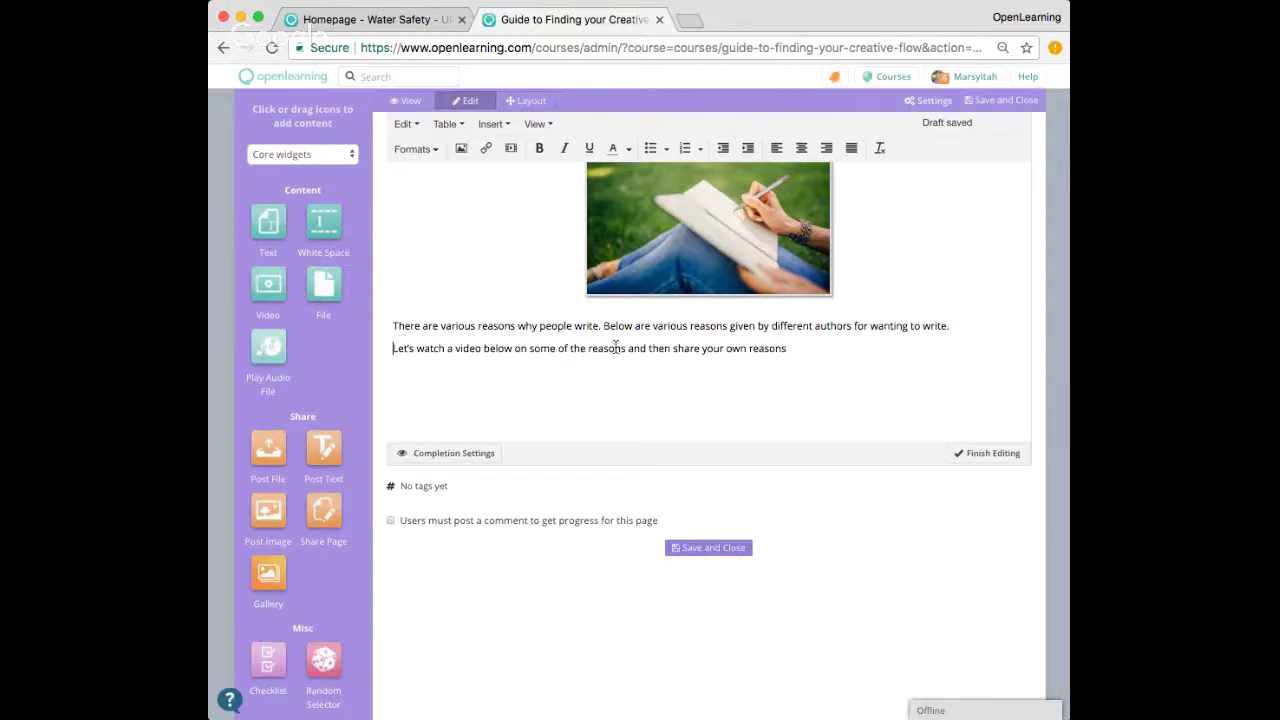
{"action": "scroll", "coordinate": [814, 368], "scroll_direction": "down", "scroll_amount": 2}
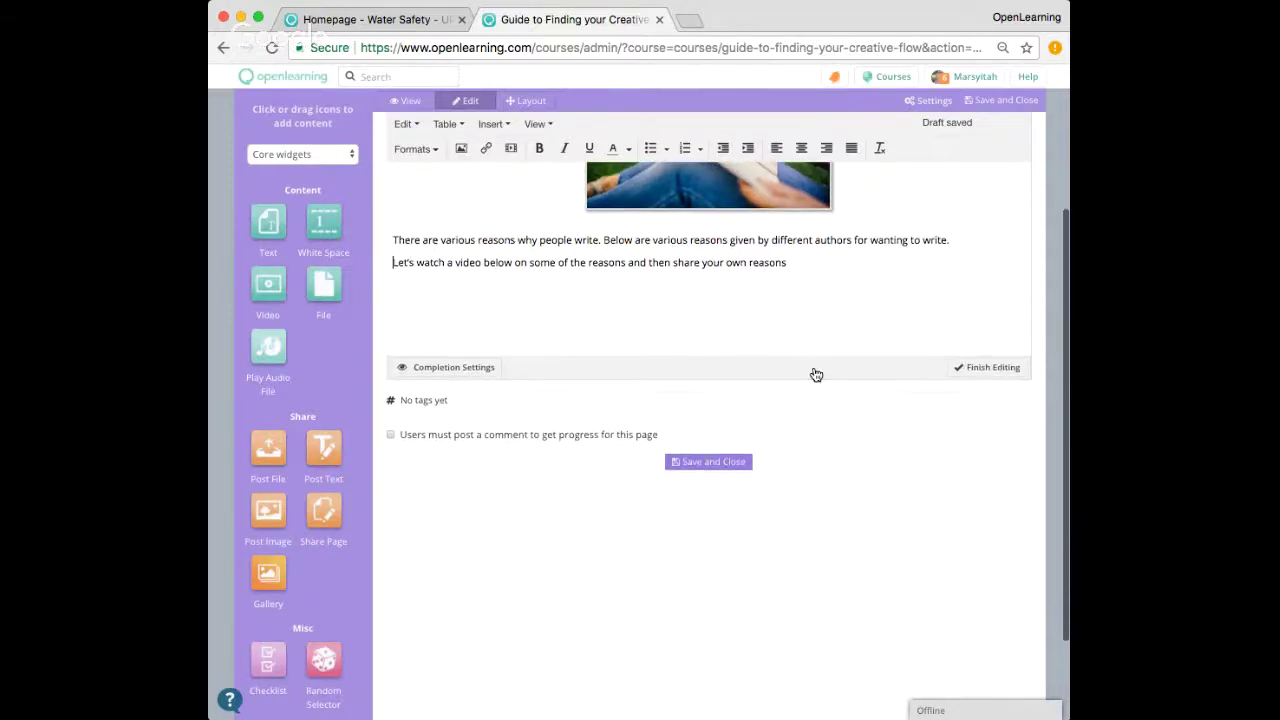
{"action": "scroll", "coordinate": [812, 340], "scroll_direction": "down", "scroll_amount": 1}
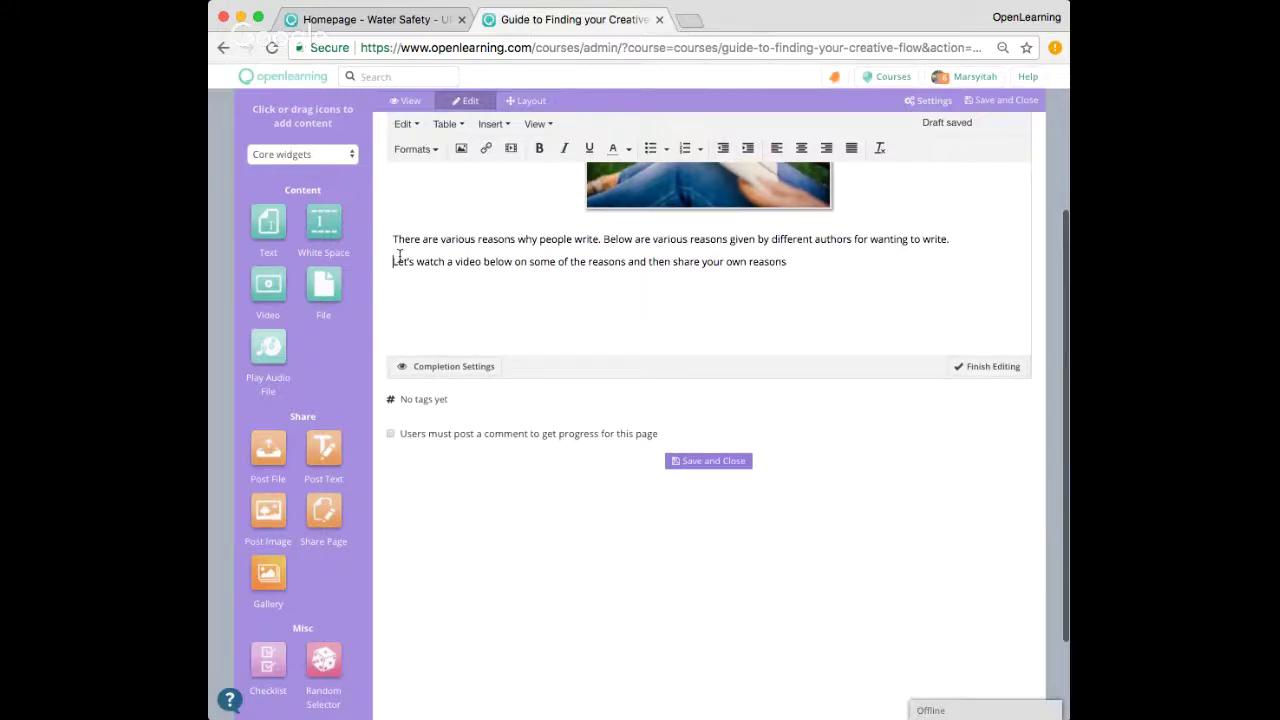
{"action": "mouse_move", "coordinate": [276, 293]}
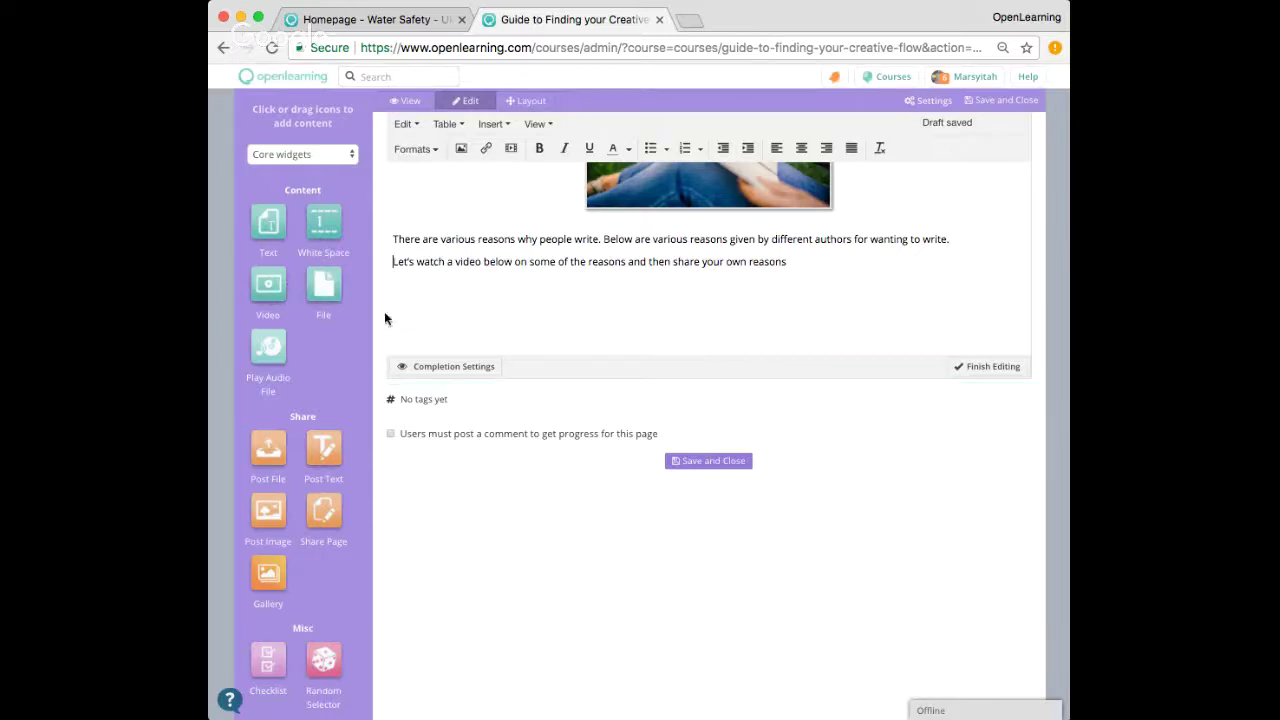
{"action": "left_click", "coordinate": [268, 288]}
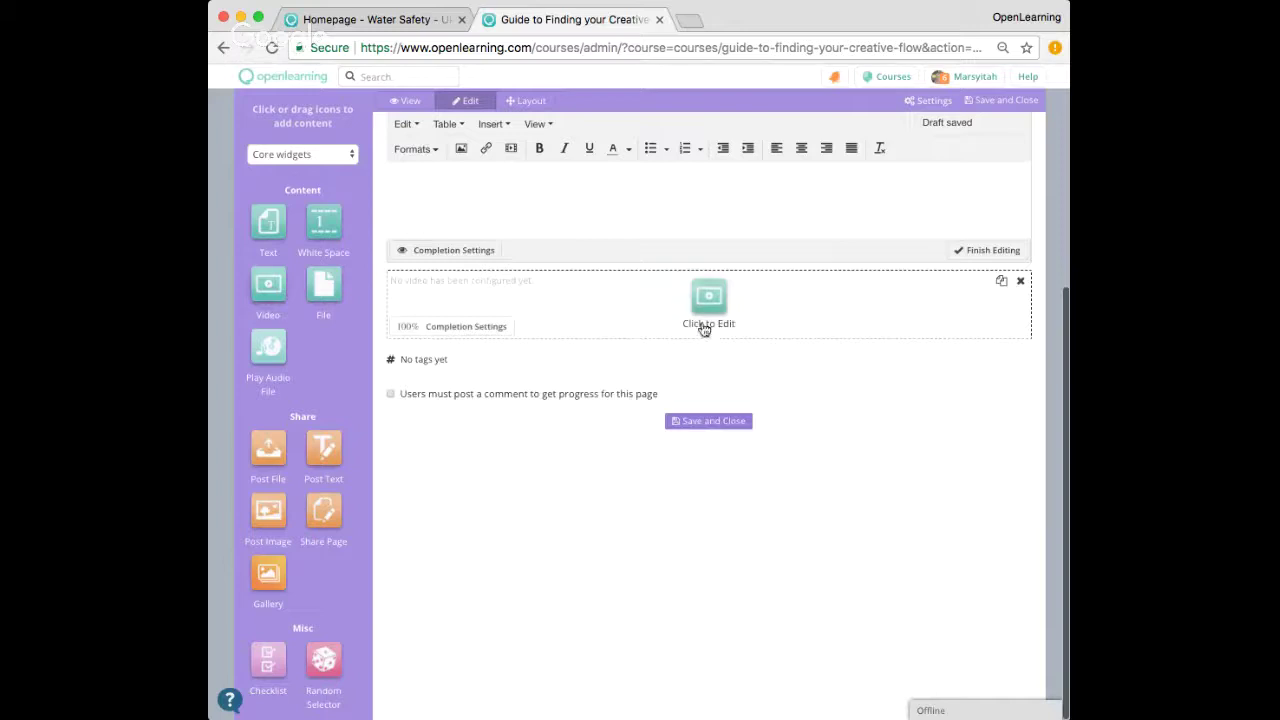
{"action": "left_click", "coordinate": [710, 301]}
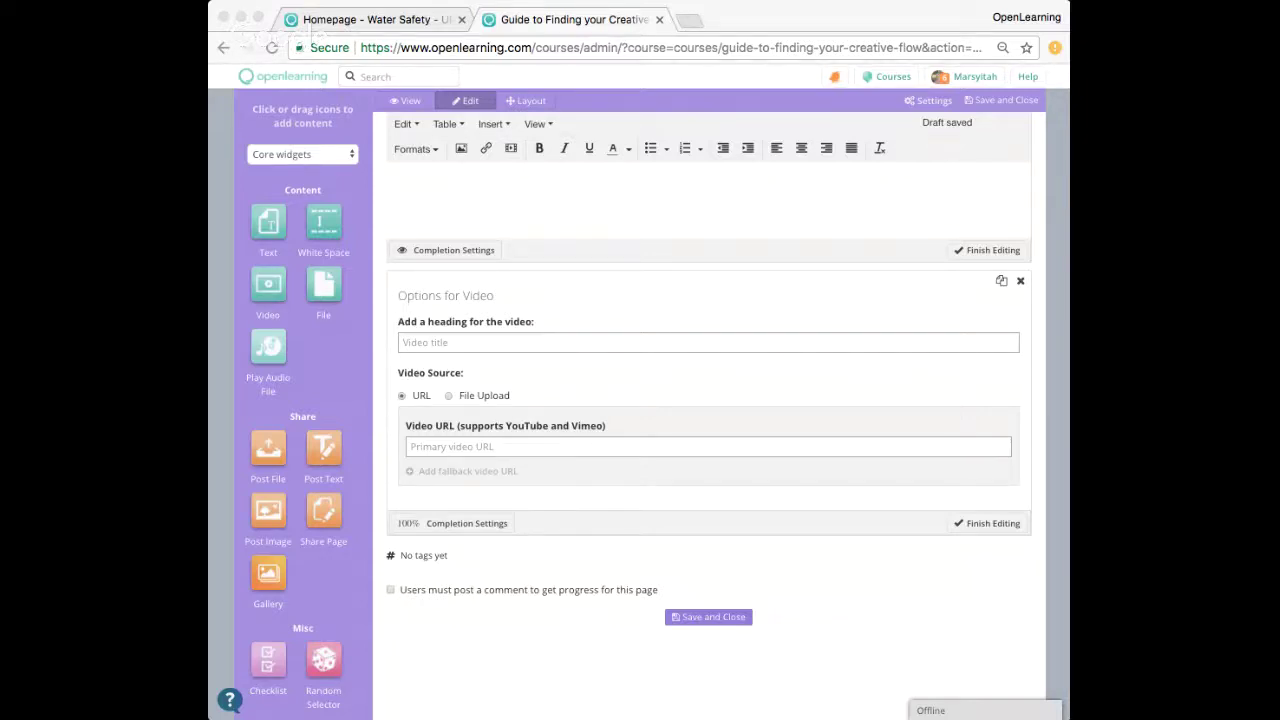
{"action": "left_click", "coordinate": [469, 446]}
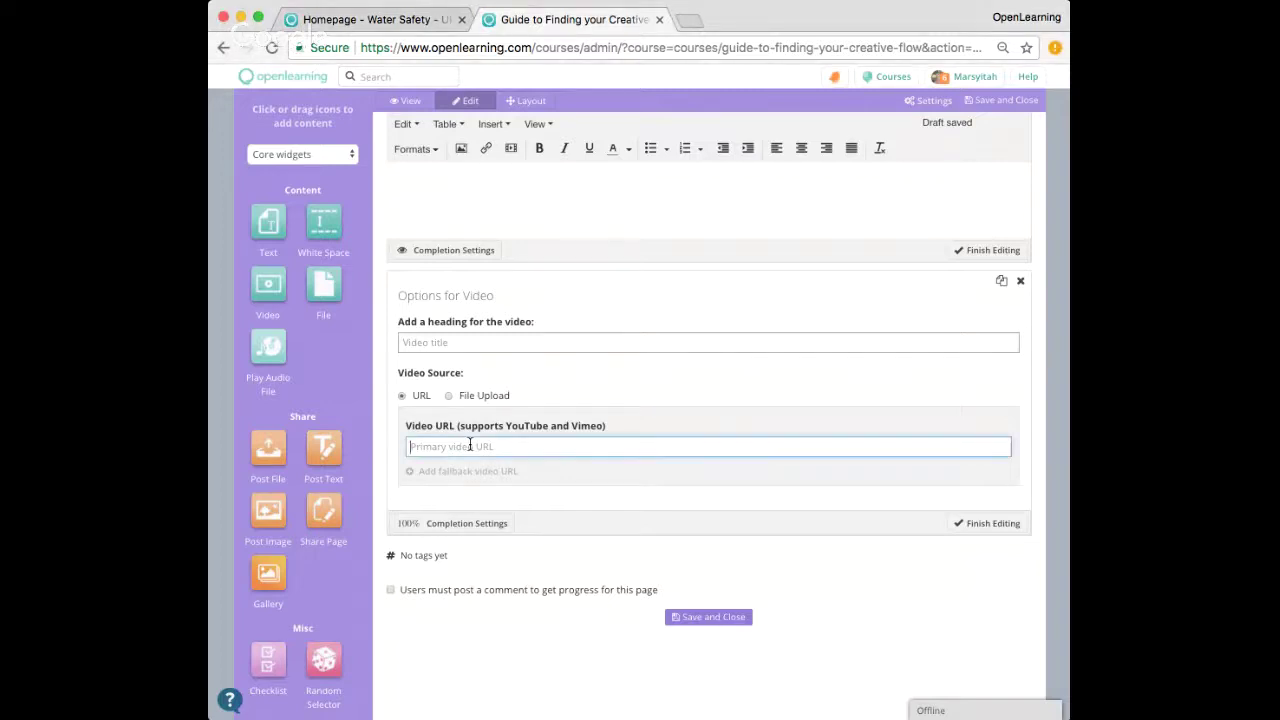
{"action": "type", "text": "https://www.youtube.com/watch?v=W9ebiEwW7A4"}
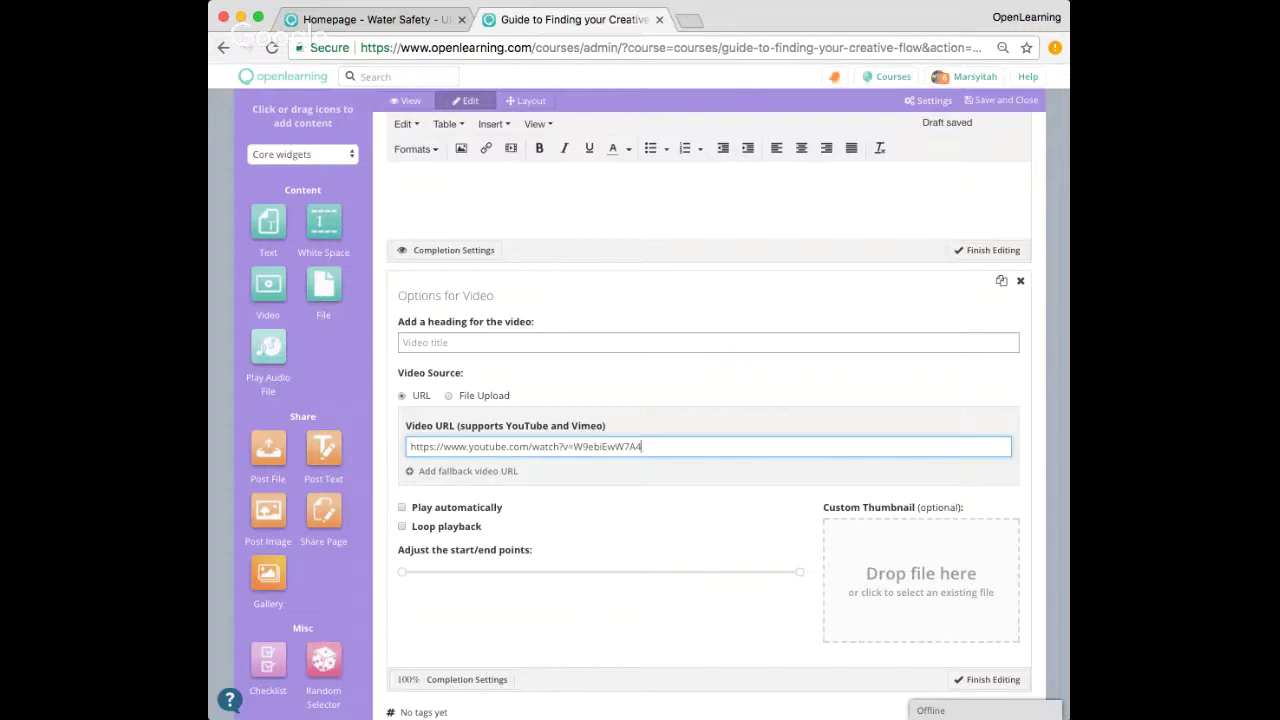
{"action": "left_click", "coordinate": [662, 315]}
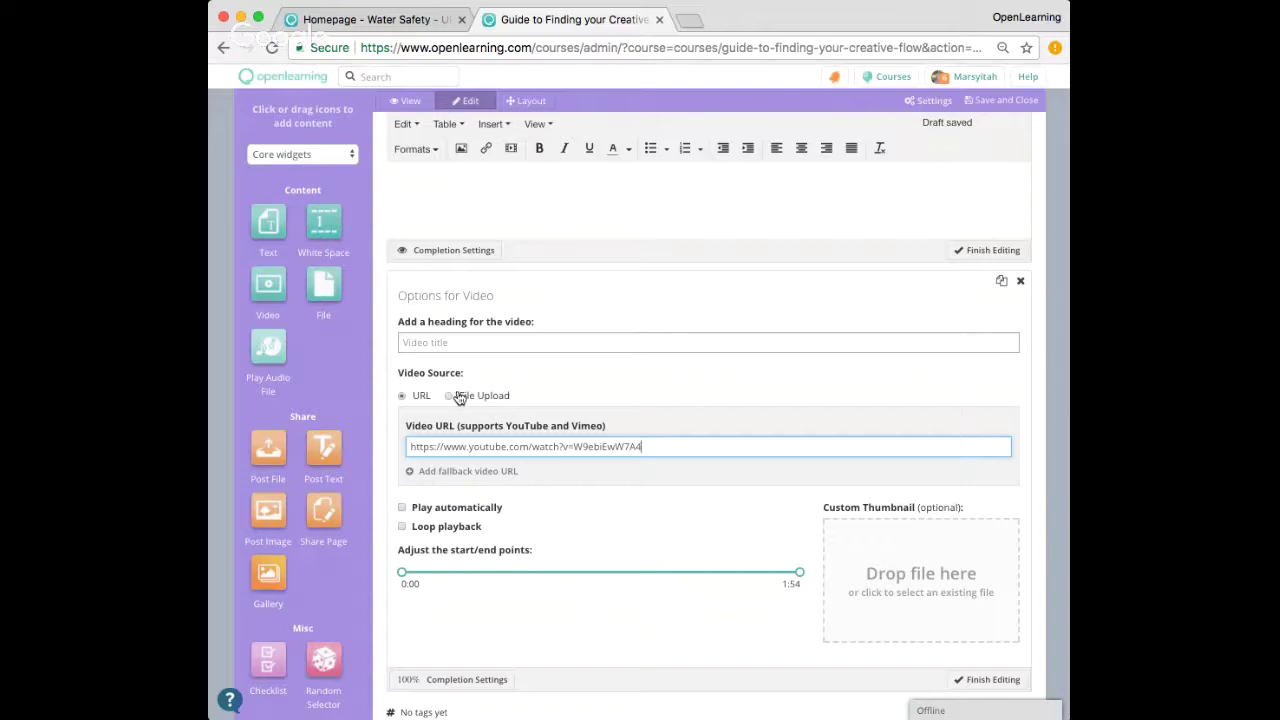
{"action": "scroll", "coordinate": [754, 580], "scroll_direction": "down", "scroll_amount": 2}
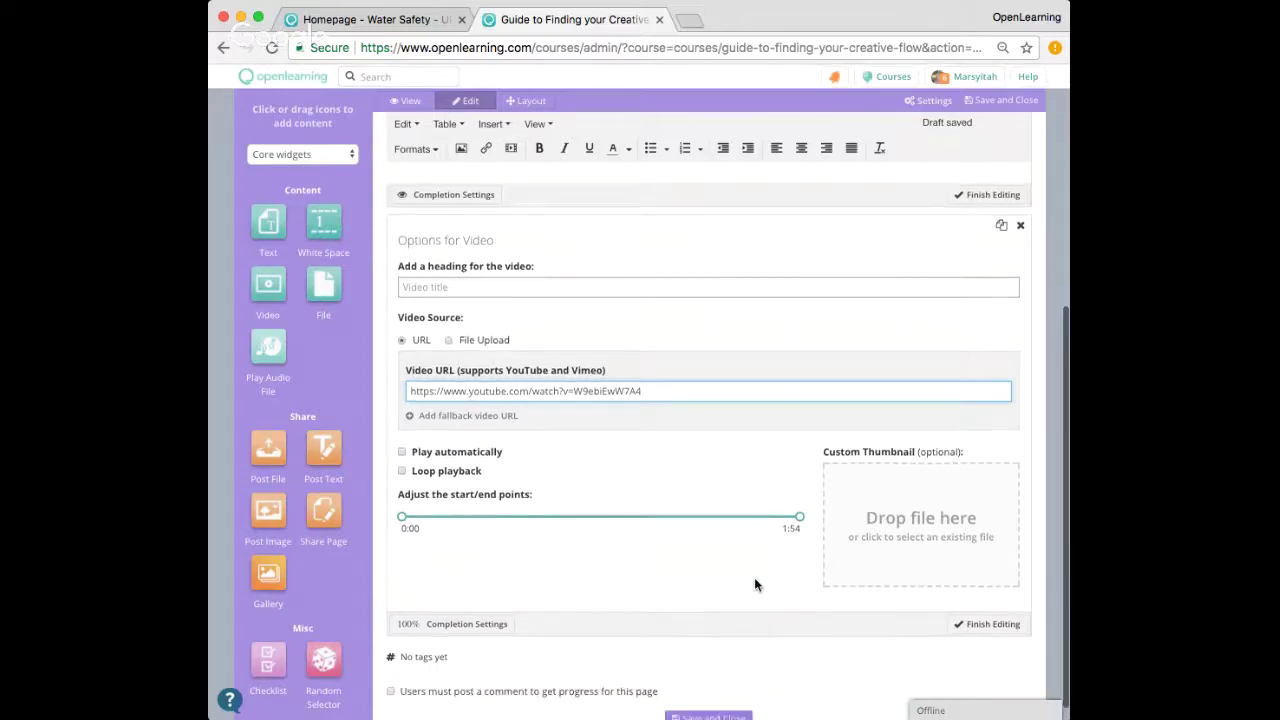
{"action": "left_click", "coordinate": [482, 270]}
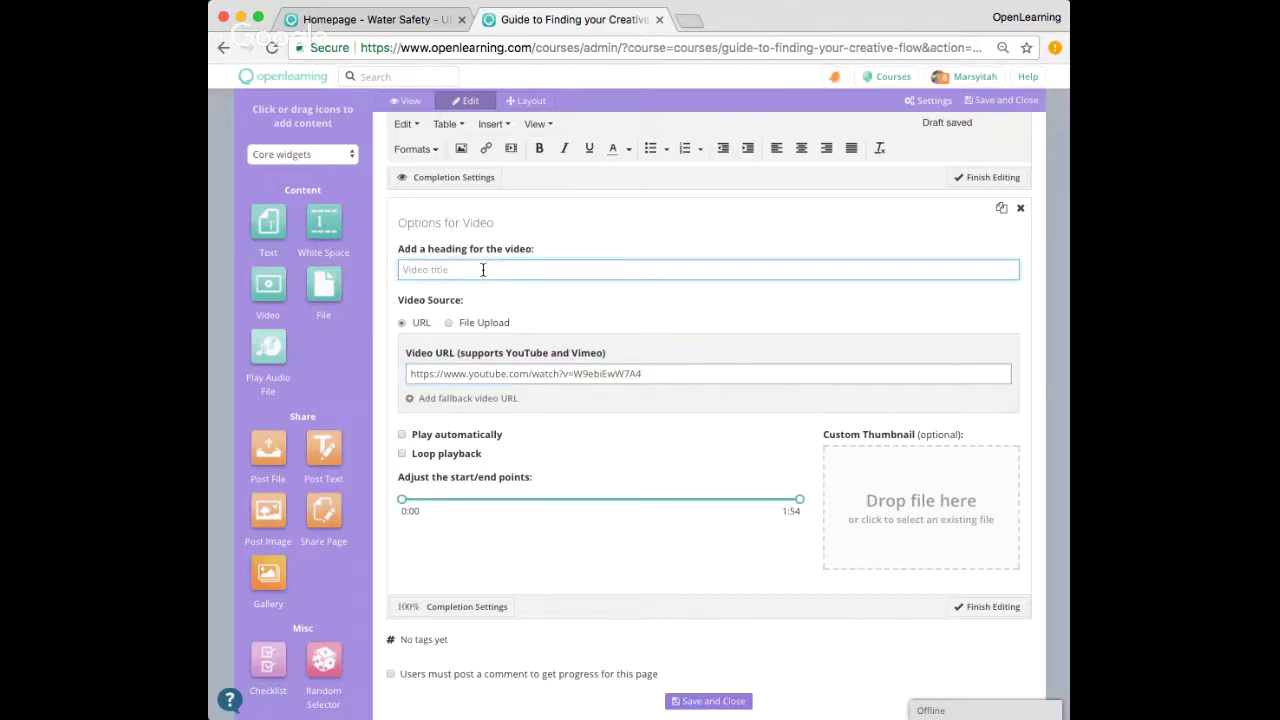
{"action": "type", "text": "Let's watch the video"}
{"action": "scroll", "coordinate": [767, 496], "scroll_direction": "down", "scroll_amount": 1}
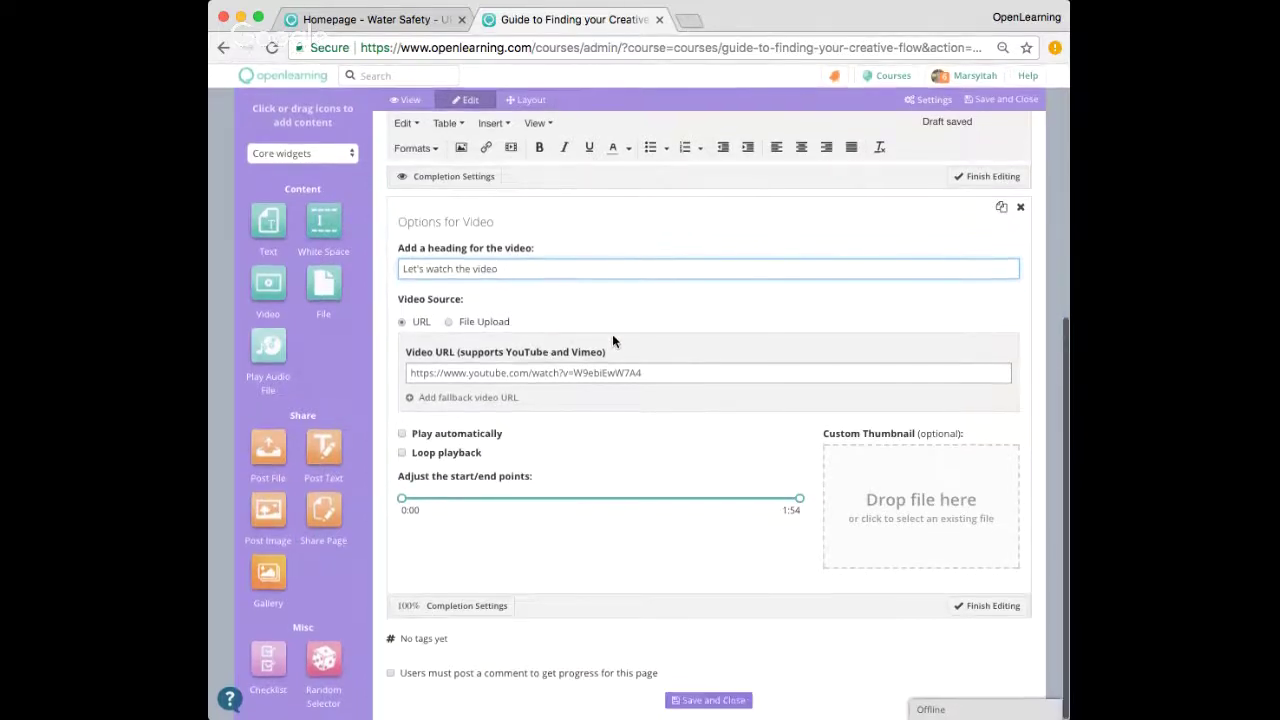
{"action": "left_click", "coordinate": [993, 608]}
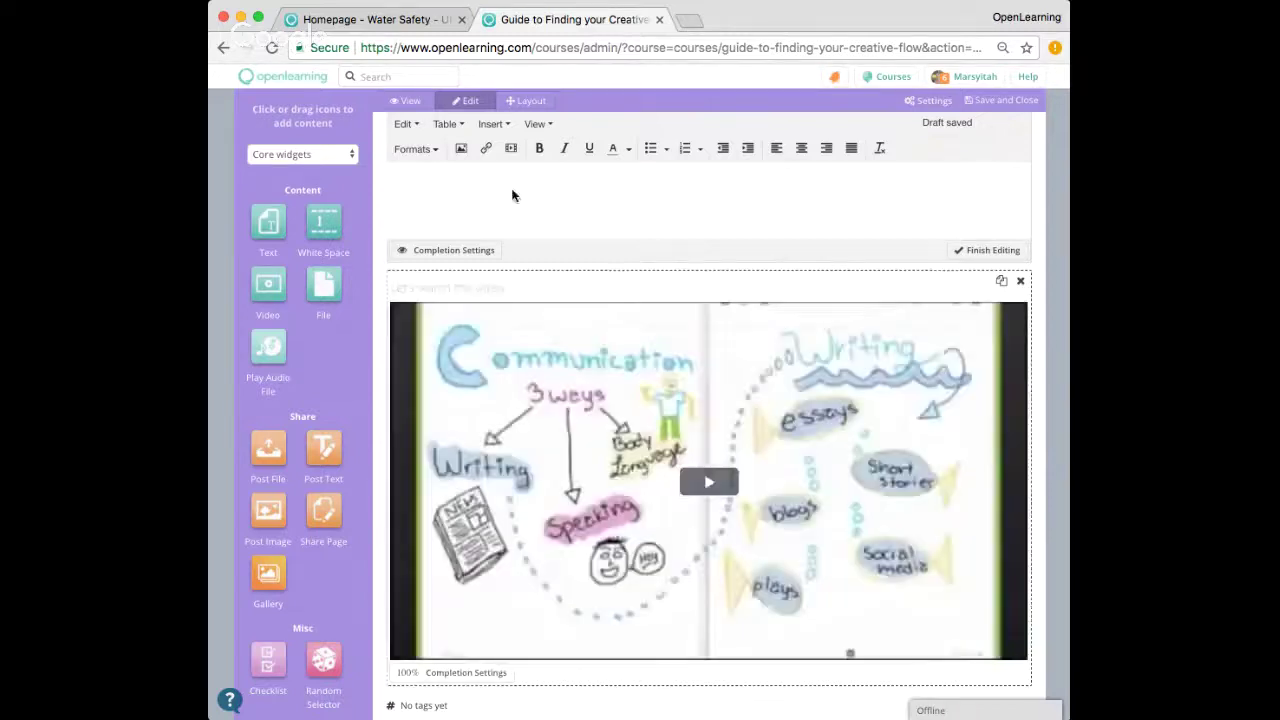
Save the Why Write? page and close its editor
{"action": "scroll", "coordinate": [678, 347], "scroll_direction": "down", "scroll_amount": 1}
{"action": "scroll", "coordinate": [678, 347], "scroll_direction": "up", "scroll_amount": 4}
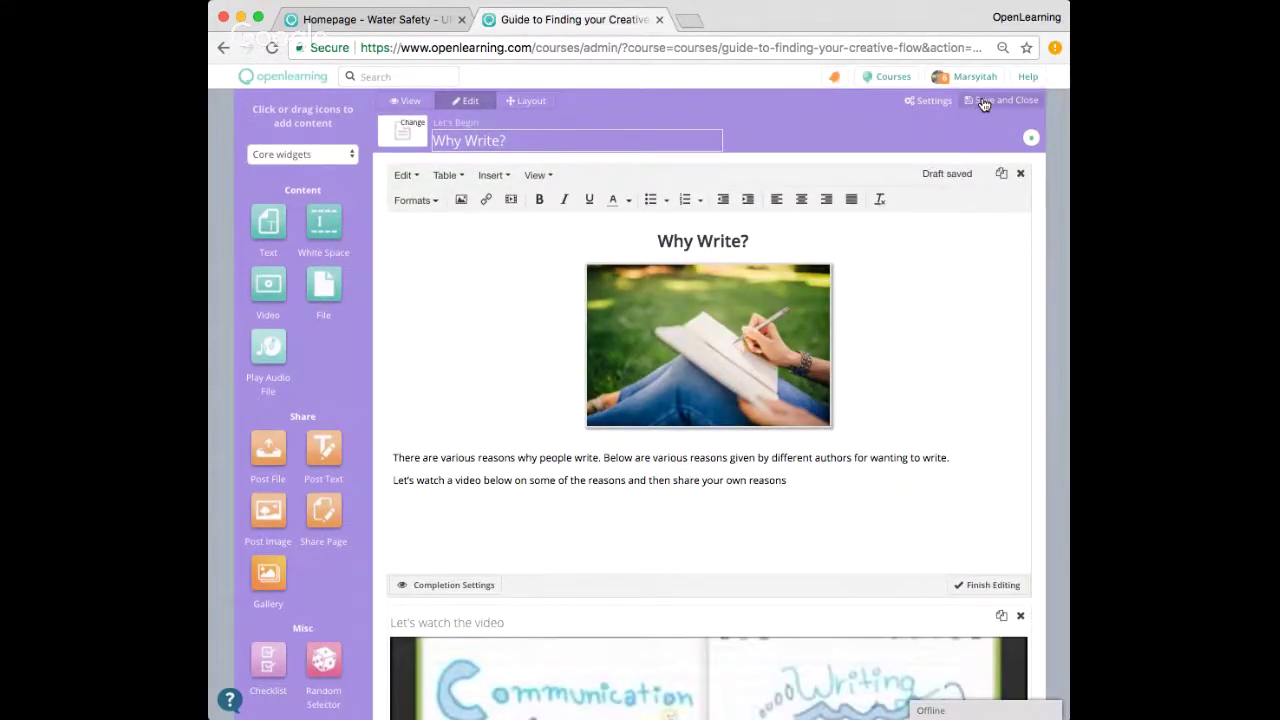
{"action": "left_click", "coordinate": [984, 102]}
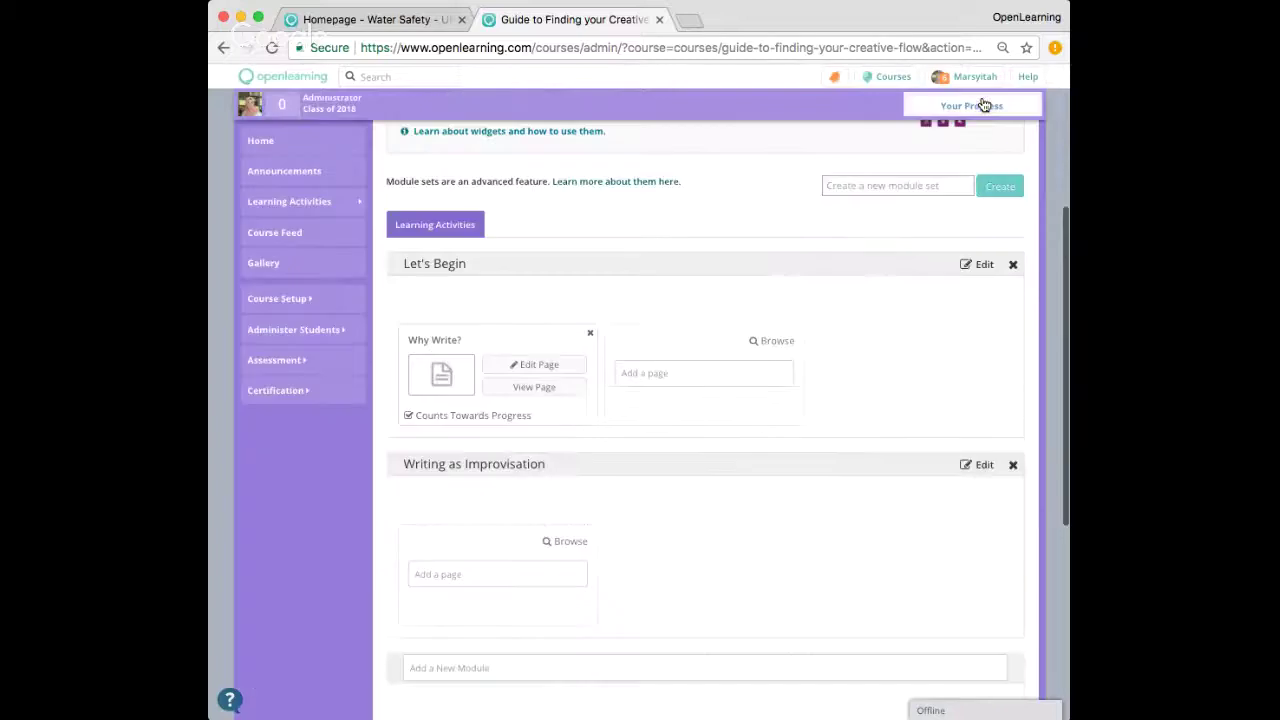
View the published Why Write? page and check its heading, photo, text and embedded video
{"action": "left_click", "coordinate": [528, 389]}
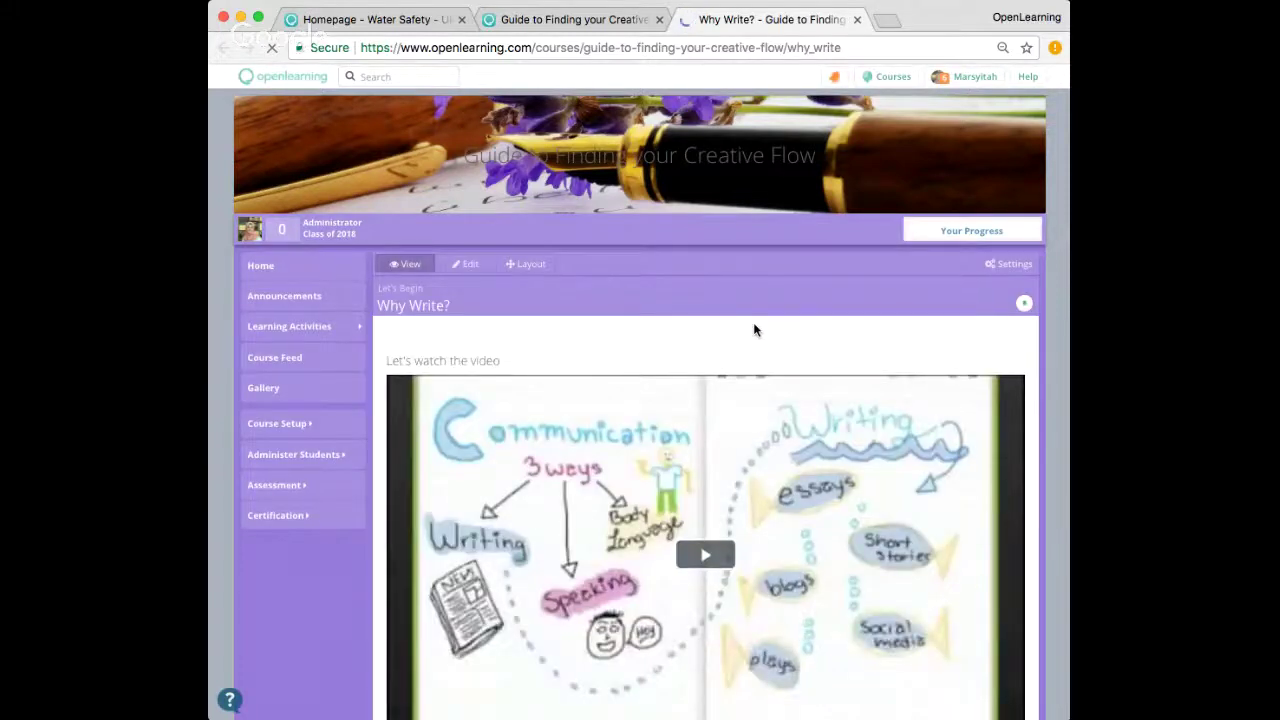
{"action": "scroll", "coordinate": [753, 330], "scroll_direction": "down", "scroll_amount": 2}
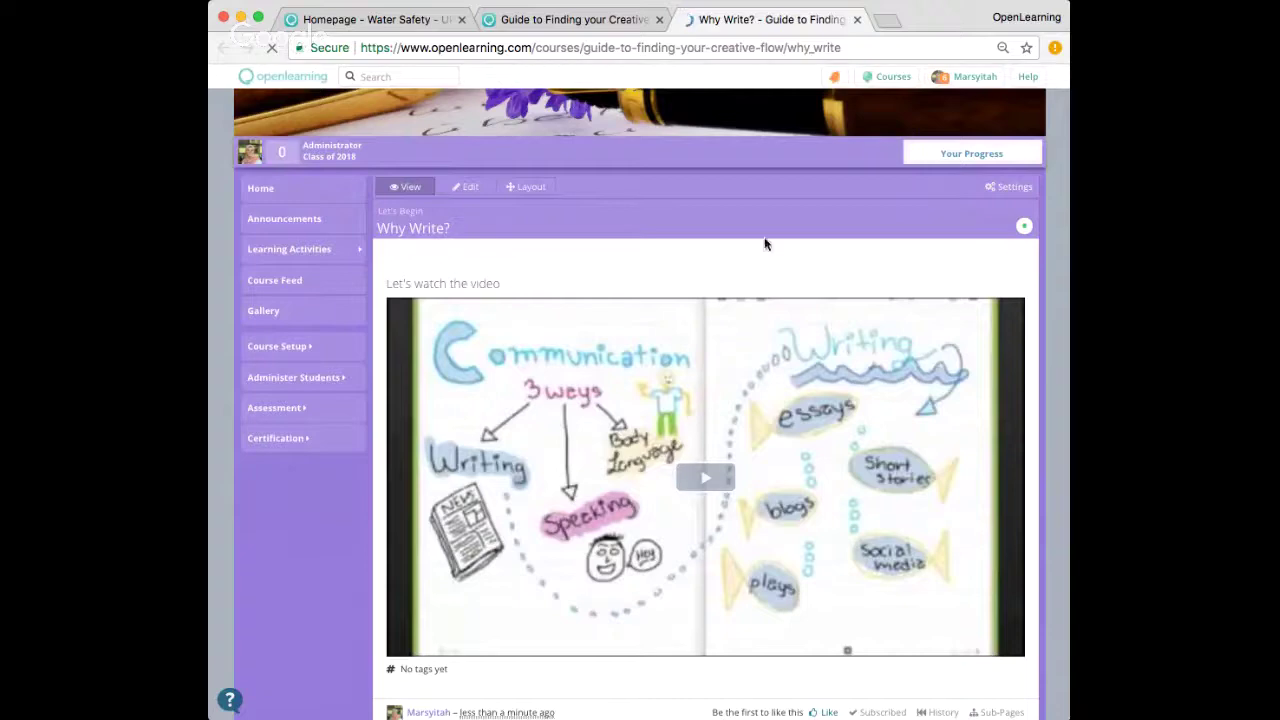
{"action": "scroll", "coordinate": [760, 277], "scroll_direction": "down", "scroll_amount": 10}
{"action": "scroll", "coordinate": [760, 283], "scroll_direction": "up", "scroll_amount": 5}
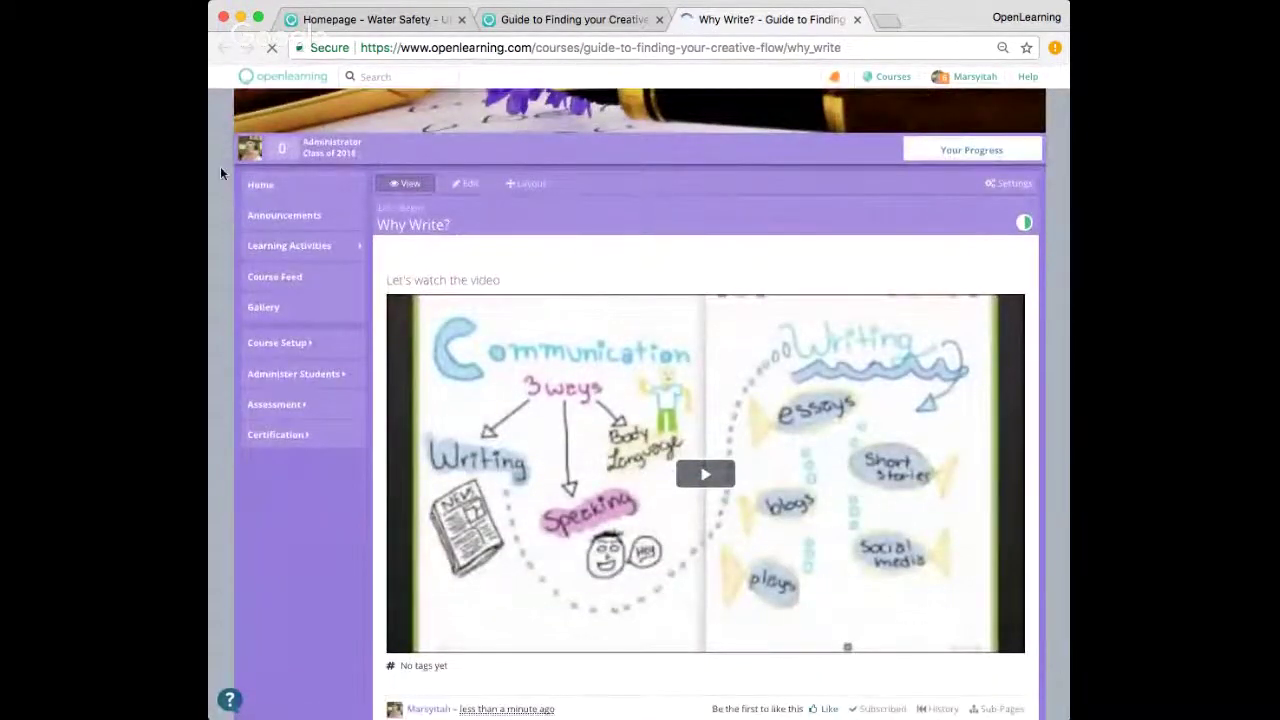
{"action": "scroll", "coordinate": [838, 337], "scroll_direction": "down", "scroll_amount": 5}
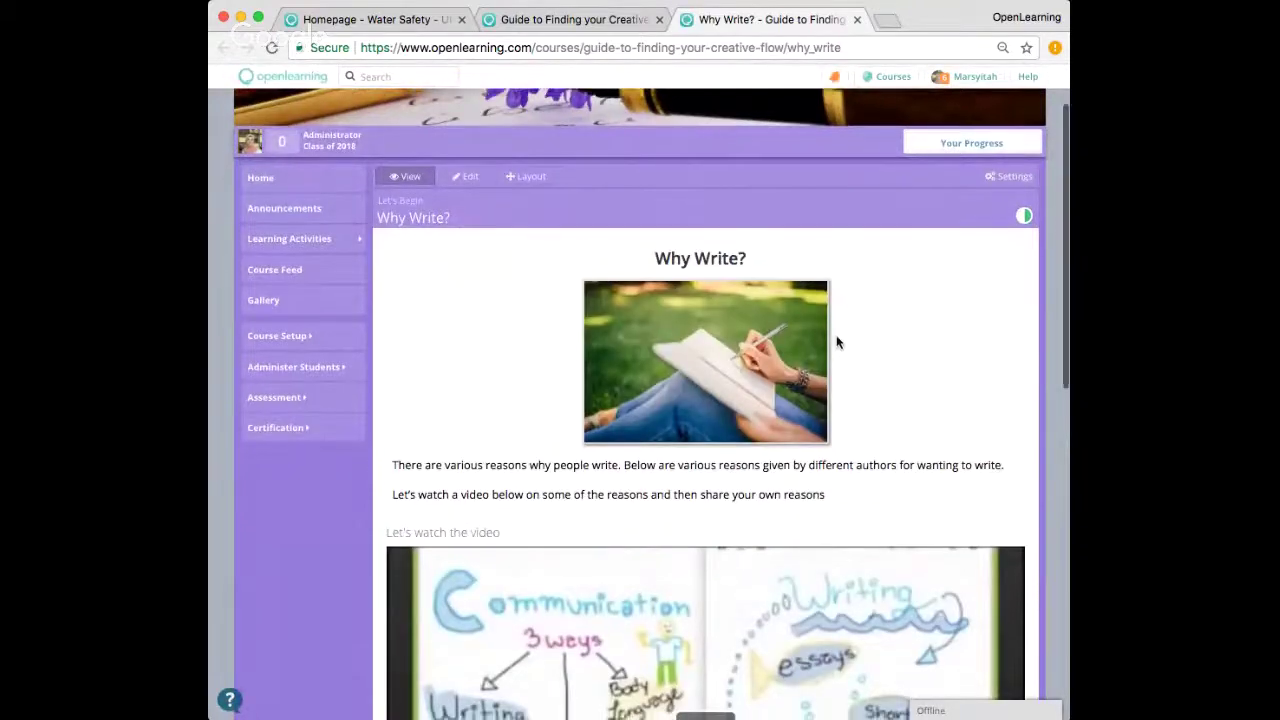
{"action": "scroll", "coordinate": [838, 337], "scroll_direction": "down", "scroll_amount": 10}
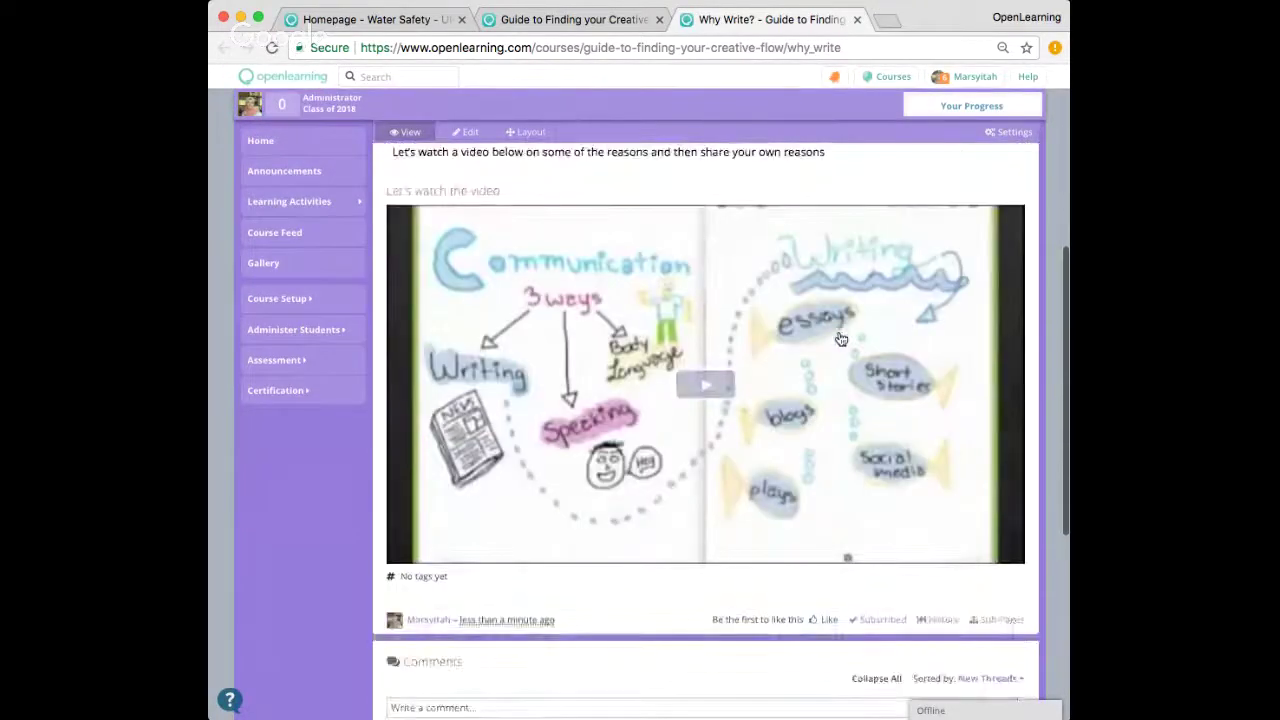
Look over the published Why Write? page again, from the embedded video back up to the page title
{"action": "scroll", "coordinate": [841, 339], "scroll_direction": "up", "scroll_amount": 8}
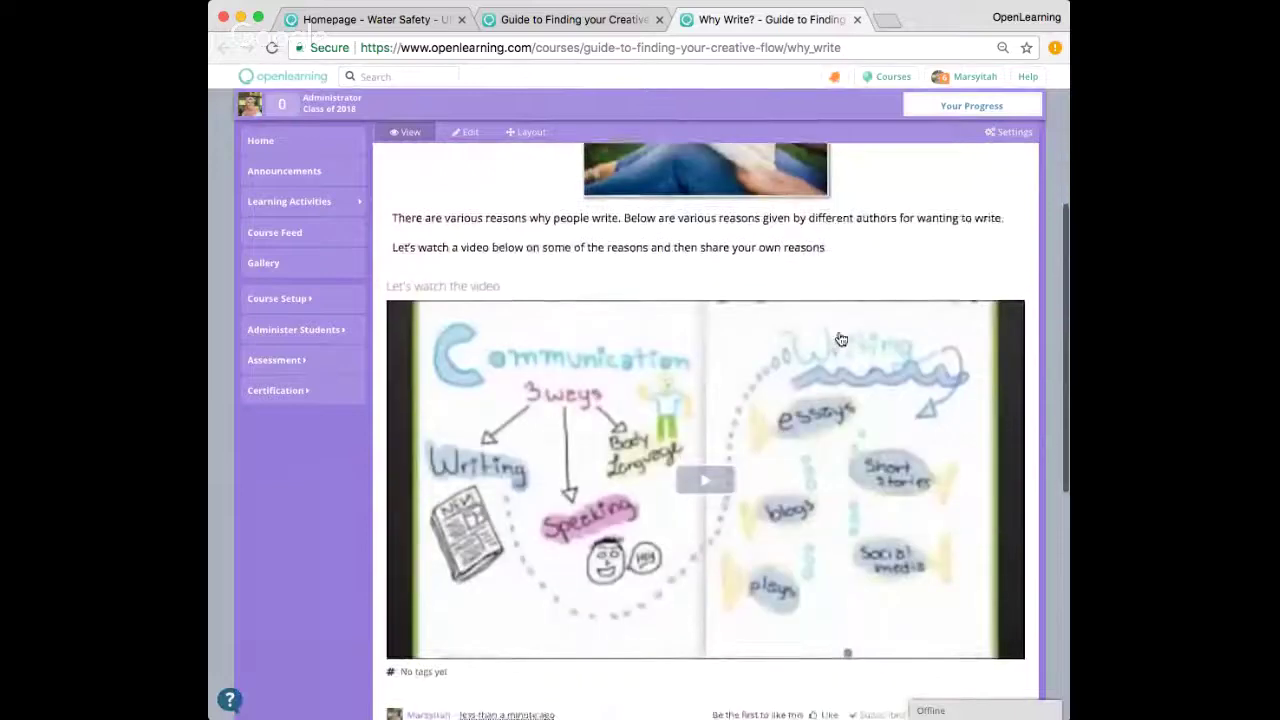
{"action": "scroll", "coordinate": [841, 339], "scroll_direction": "down", "scroll_amount": 2}
{"action": "scroll", "coordinate": [820, 349], "scroll_direction": "up", "scroll_amount": 10}
{"action": "scroll", "coordinate": [813, 466], "scroll_direction": "down", "scroll_amount": 5}
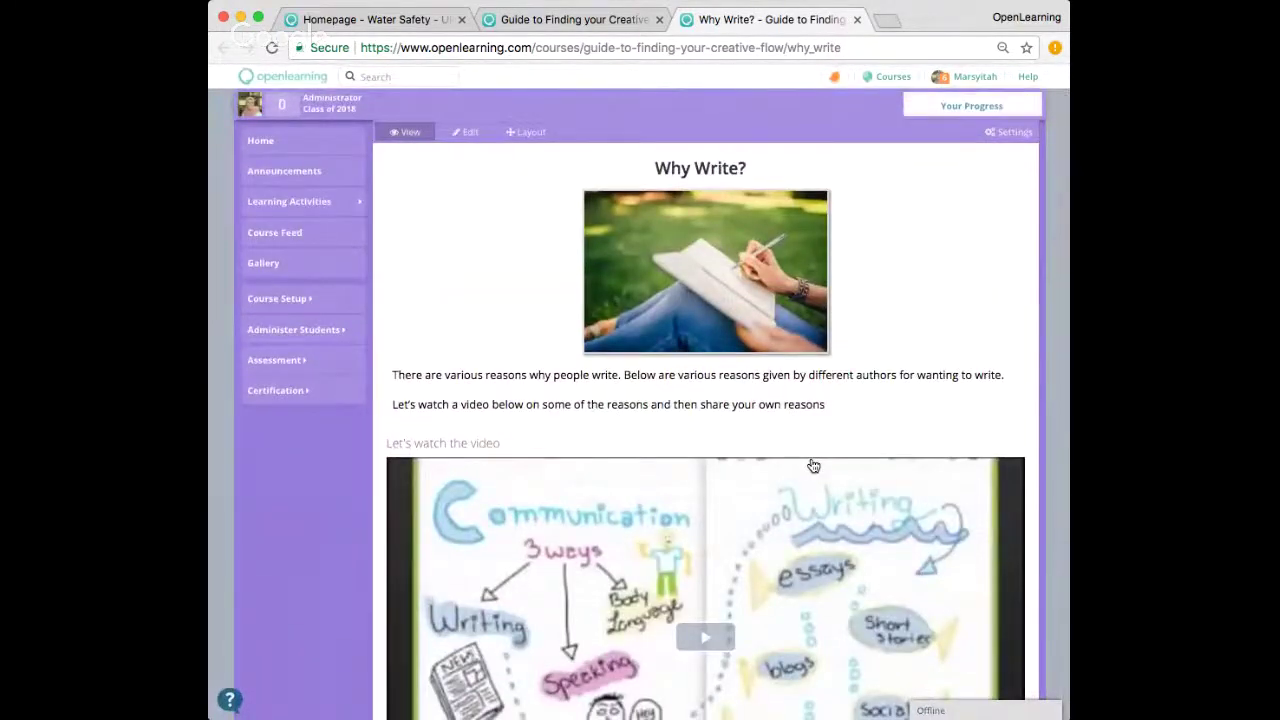
{"action": "scroll", "coordinate": [813, 466], "scroll_direction": "down", "scroll_amount": 4}
{"action": "scroll", "coordinate": [814, 466], "scroll_direction": "up", "scroll_amount": 7}
{"action": "scroll", "coordinate": [814, 466], "scroll_direction": "up", "scroll_amount": 2}
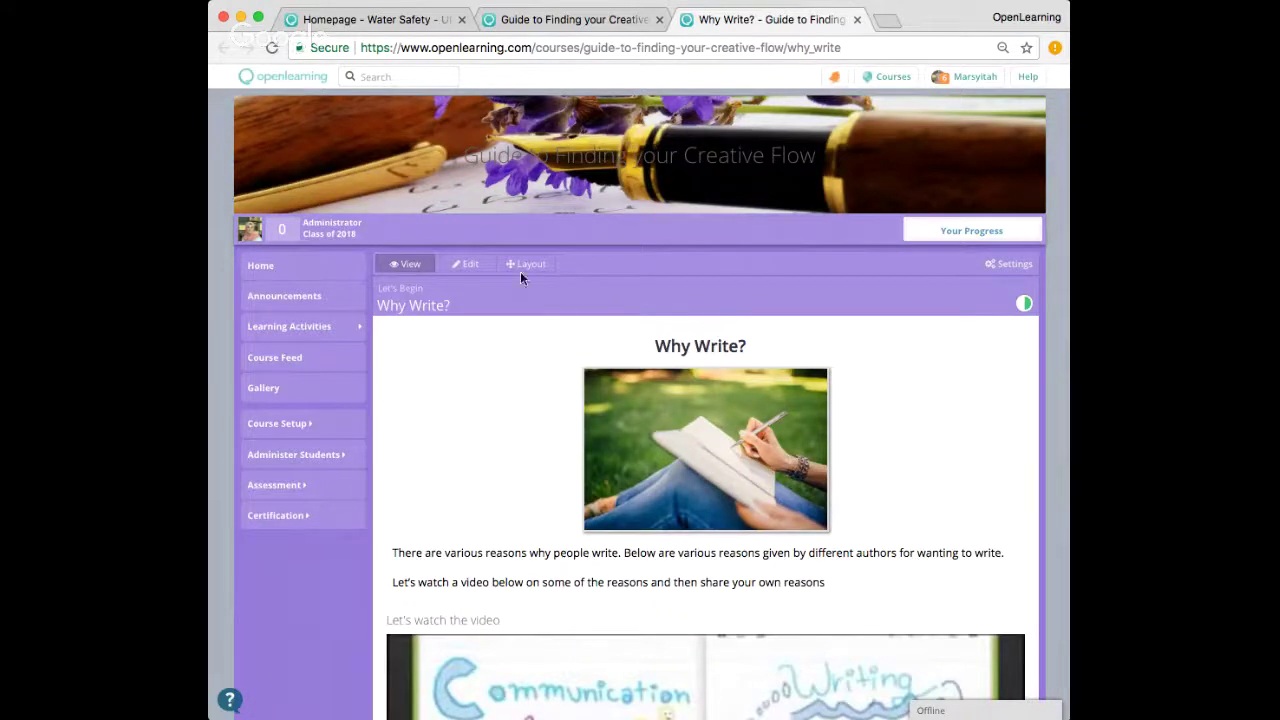
Reopen the page for editing and add a Text widget below the video reading "What are your reasons? Share with your peers in the comment section below"
{"action": "left_click", "coordinate": [470, 264]}
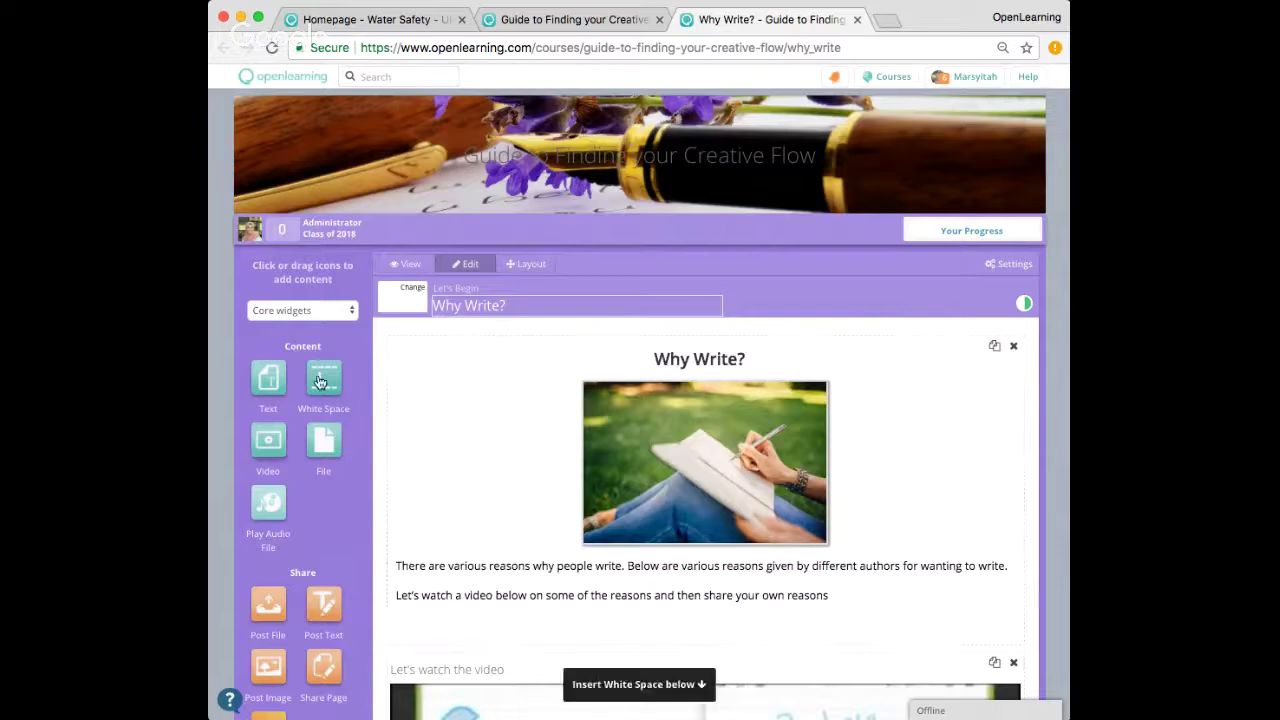
{"action": "scroll", "coordinate": [717, 403], "scroll_direction": "down", "scroll_amount": 3}
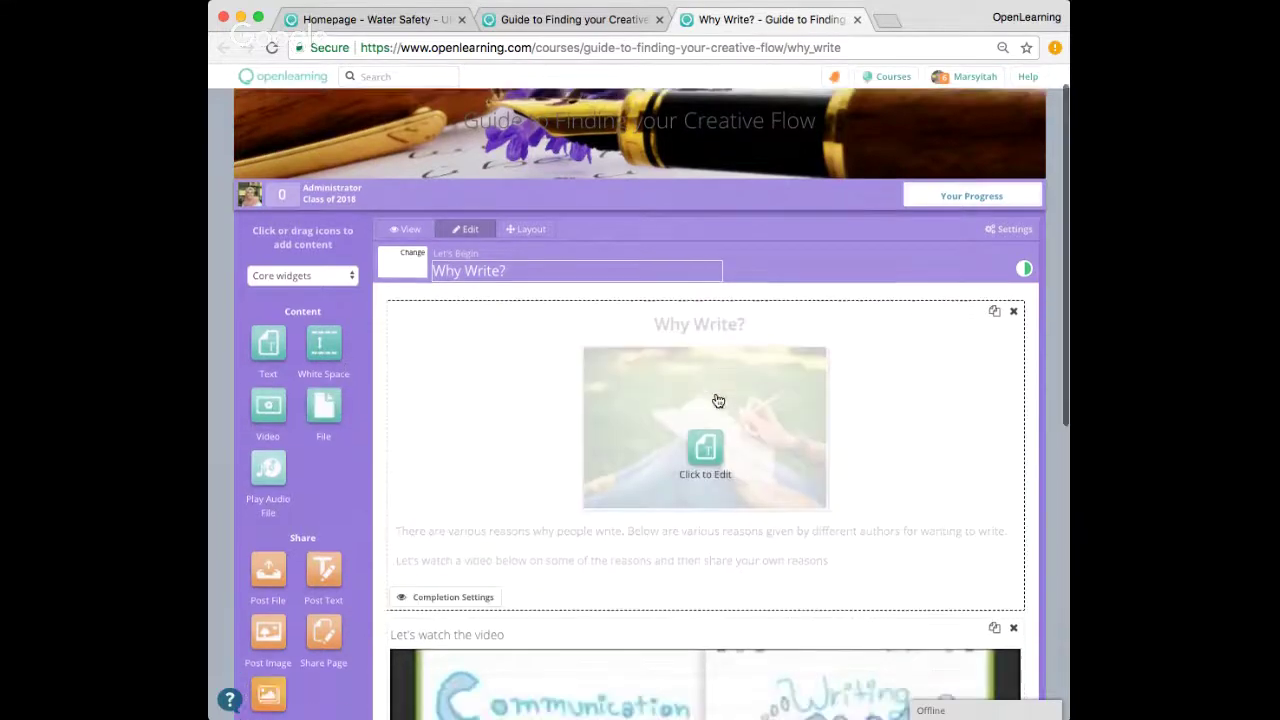
{"action": "scroll", "coordinate": [717, 403], "scroll_direction": "down", "scroll_amount": 6}
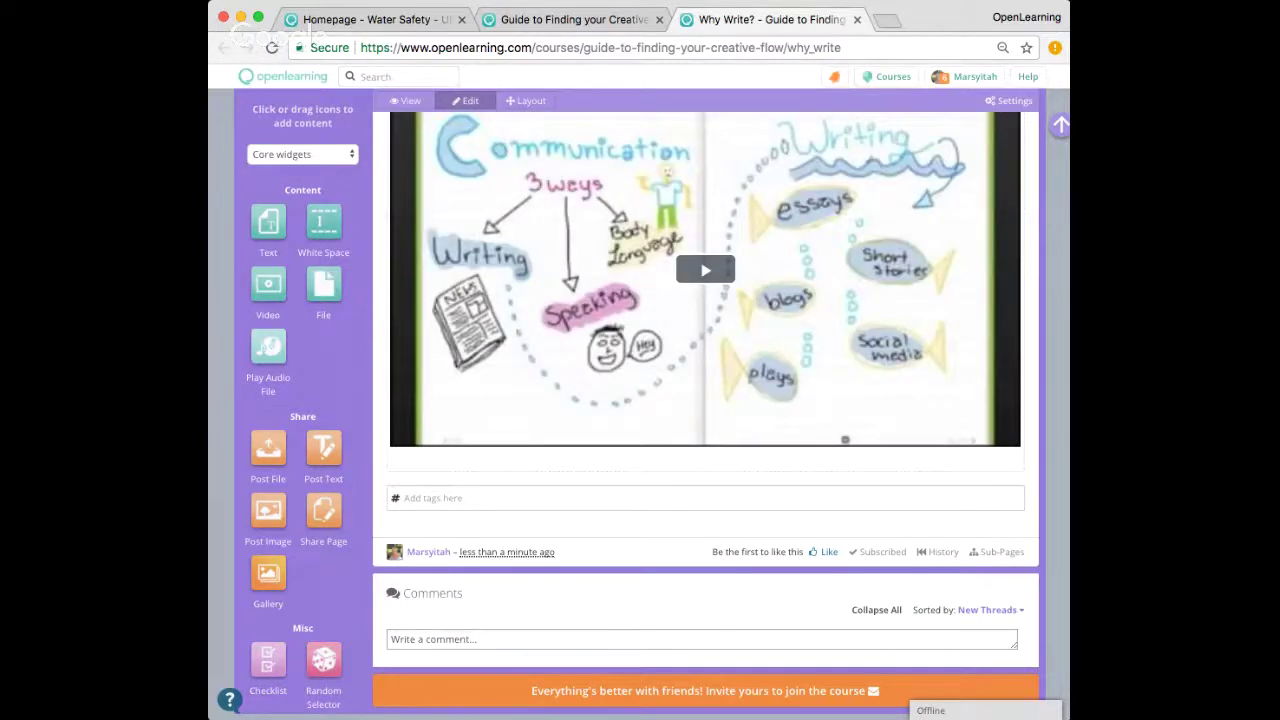
{"action": "left_click", "coordinate": [267, 228]}
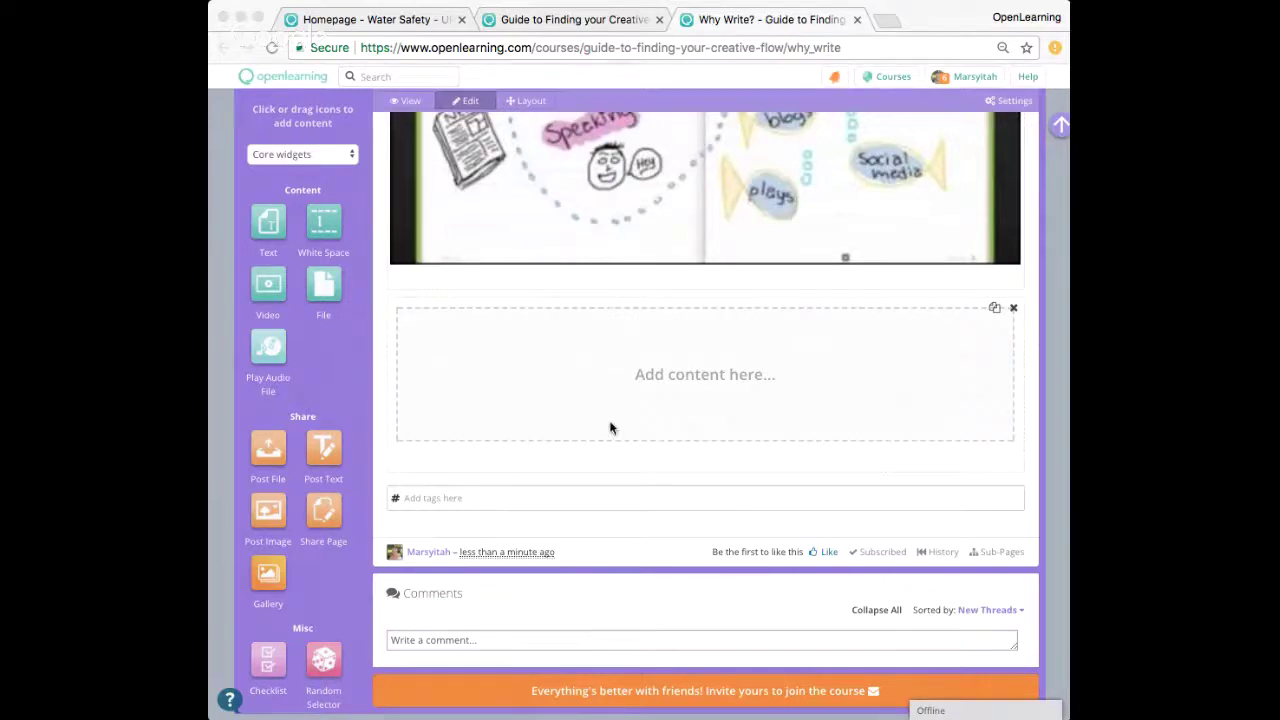
{"action": "left_click", "coordinate": [709, 372]}
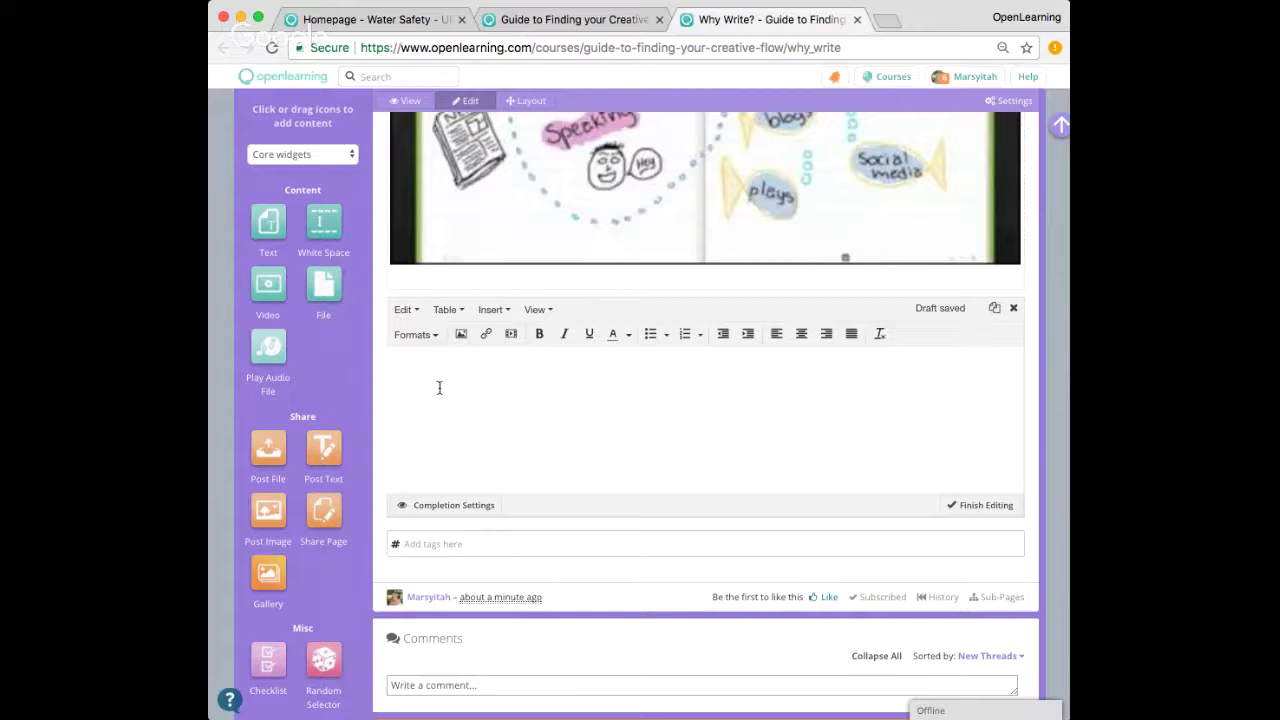
{"action": "type", "text": "What are your reasons? Share with your peers in the comment section below"}
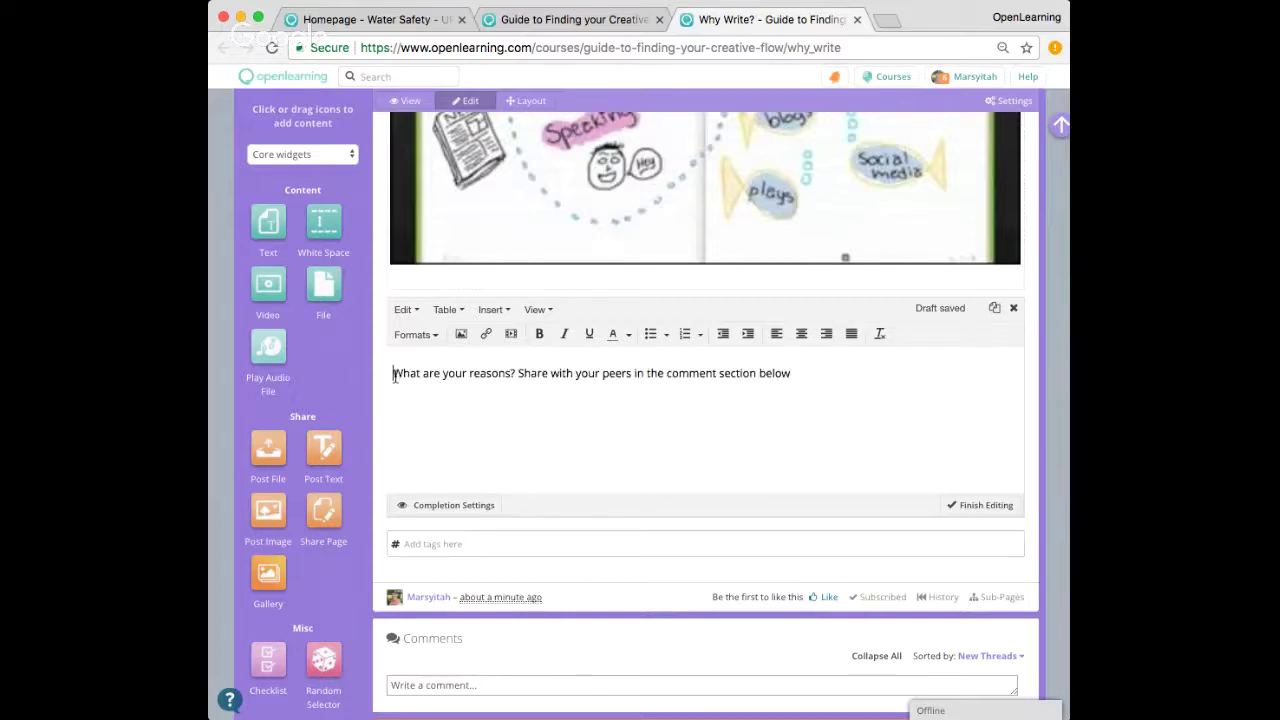
Insert the line "Activity: Why Write?" above the question text and make it bold
{"action": "key", "text": "Return"}
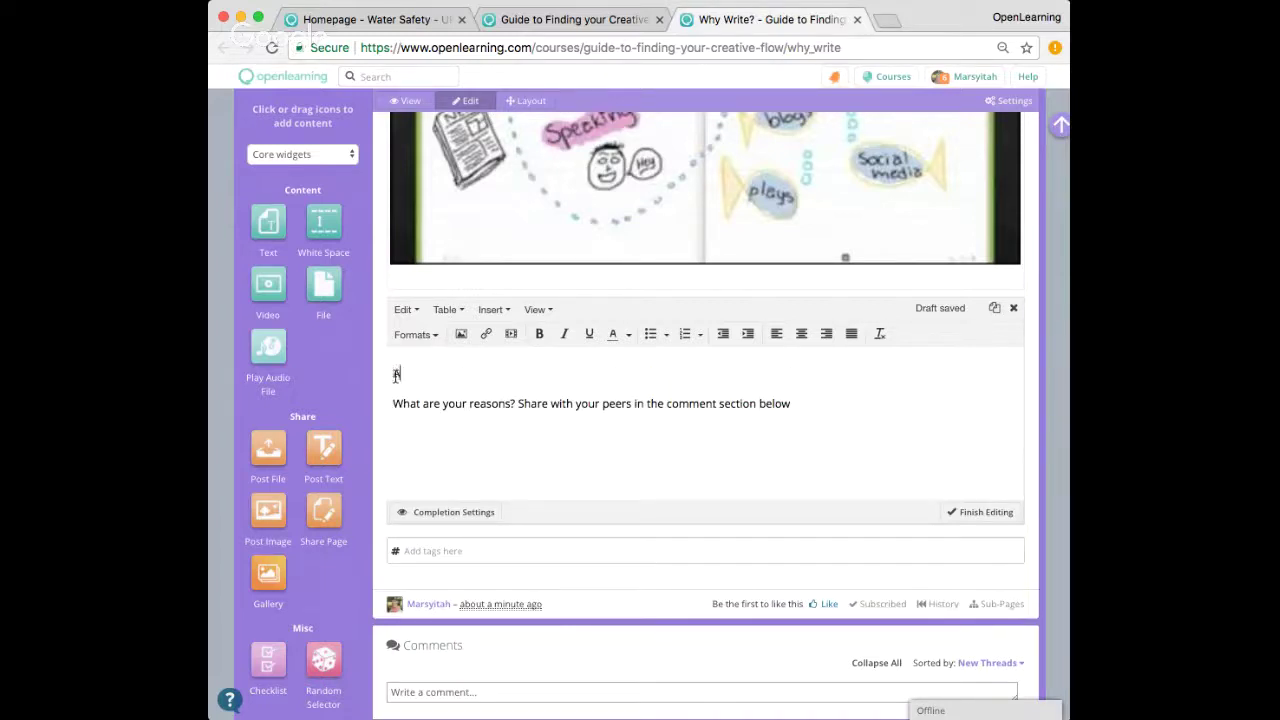
{"action": "type", "text": "Activity: Why Write?"}
{"action": "left_click_drag", "start_coordinate": [528, 372], "coordinate": [390, 376]}
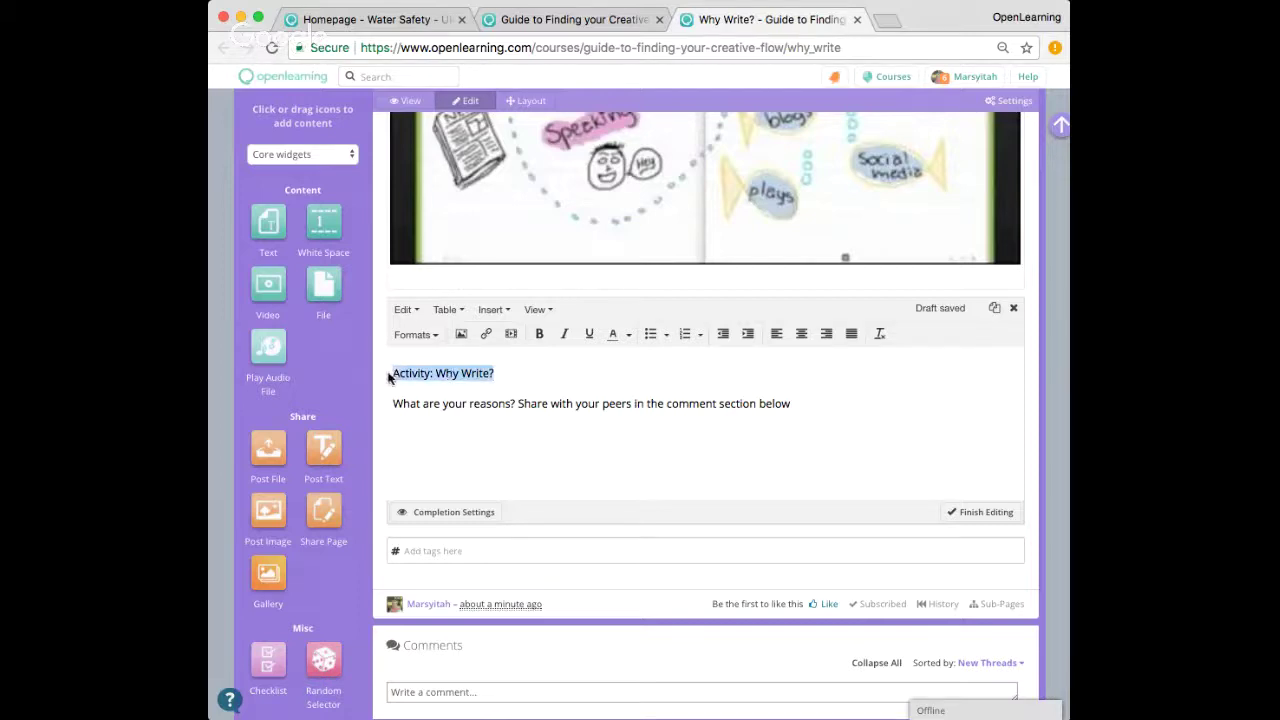
{"action": "left_click", "coordinate": [539, 333]}
{"action": "left_click", "coordinate": [389, 377]}
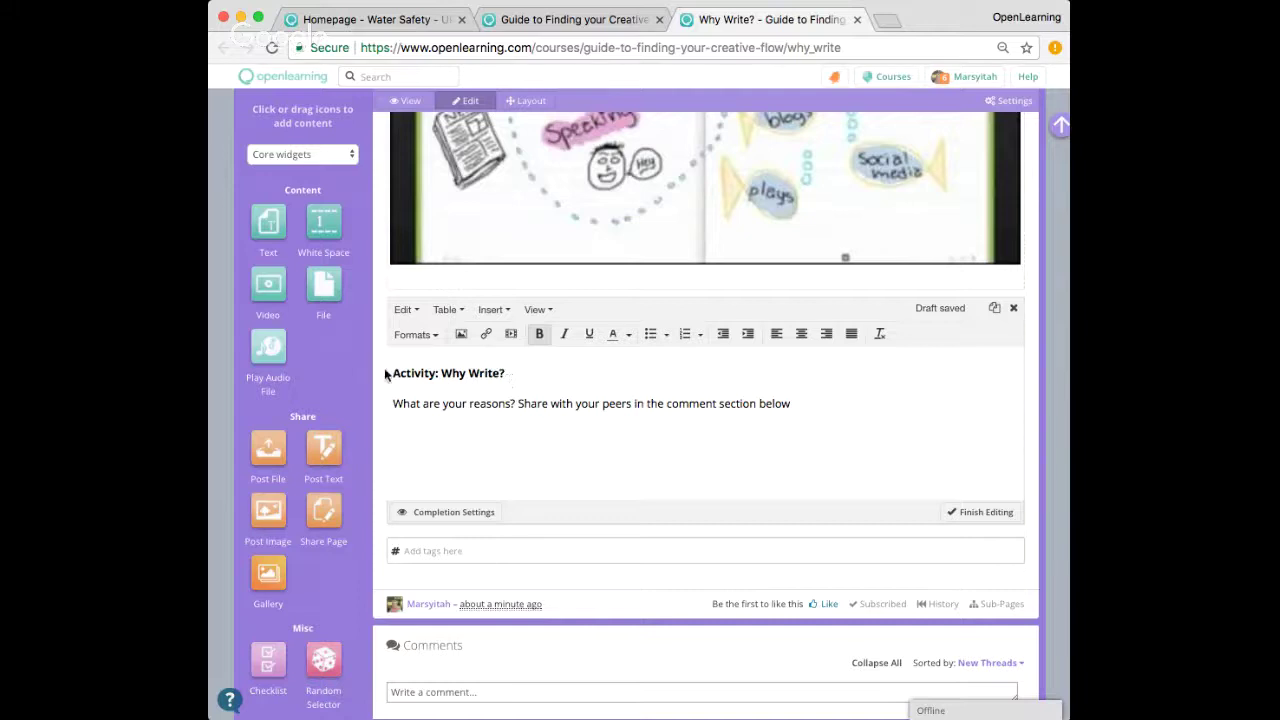
Apply the Container format to both the activity title and the question text
{"action": "left_click_drag", "start_coordinate": [394, 374], "coordinate": [829, 409]}
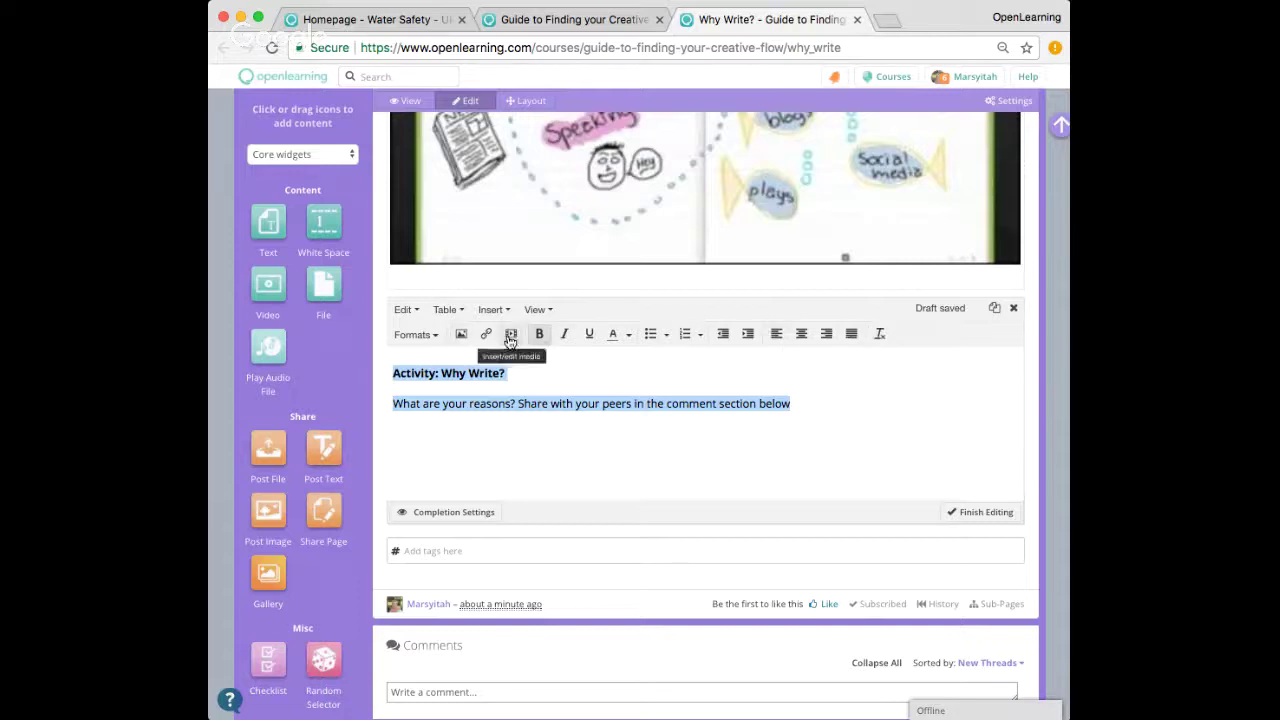
{"action": "left_click", "coordinate": [433, 336]}
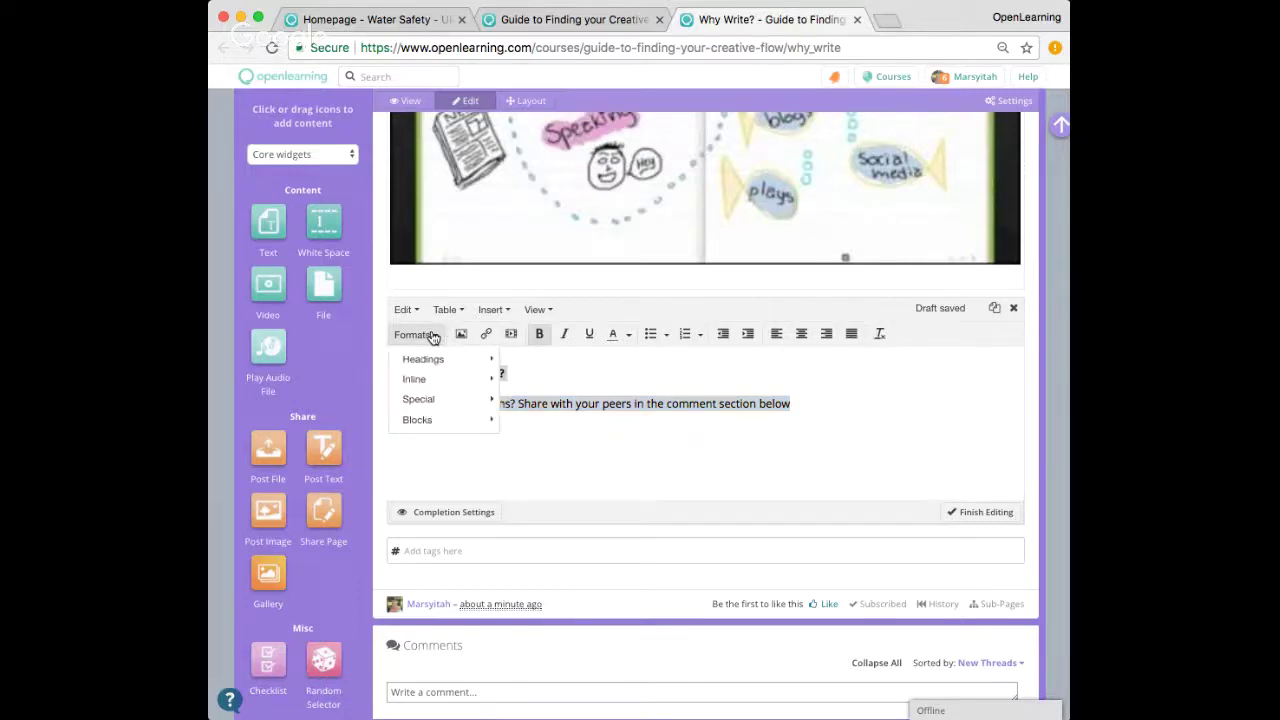
{"action": "mouse_move", "coordinate": [437, 400]}
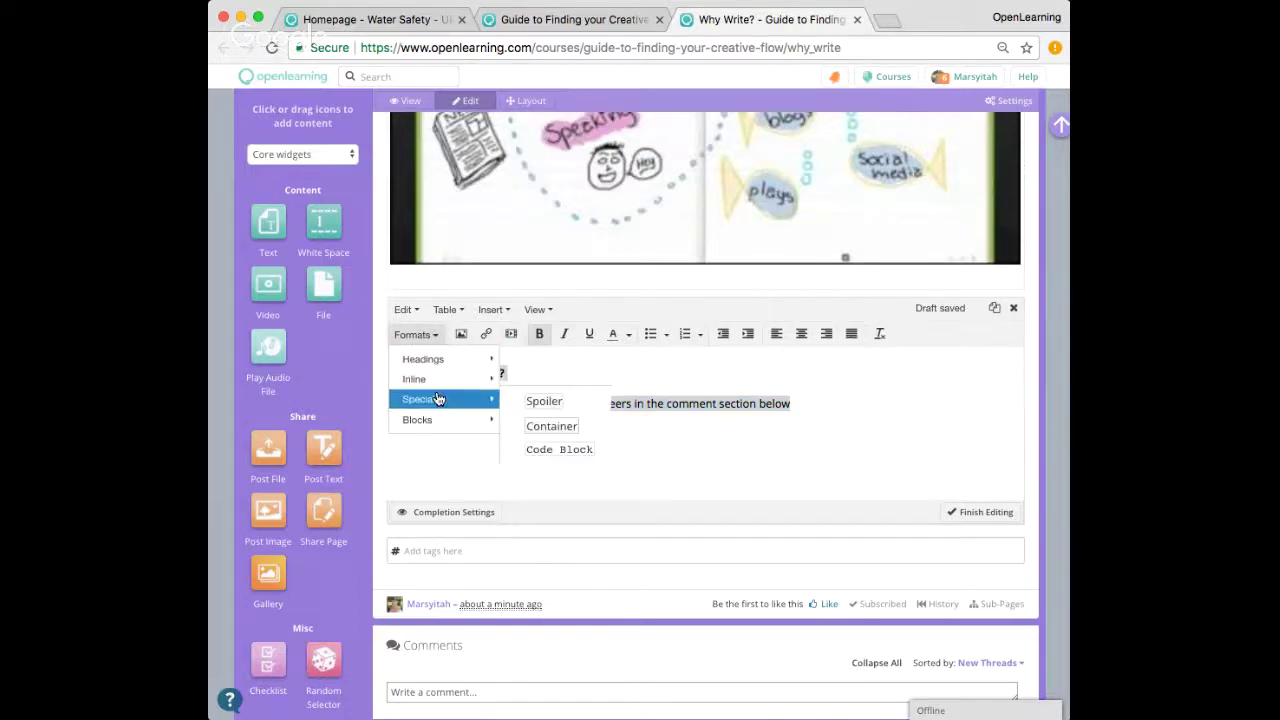
{"action": "left_click", "coordinate": [565, 425]}
{"action": "left_click", "coordinate": [760, 480]}
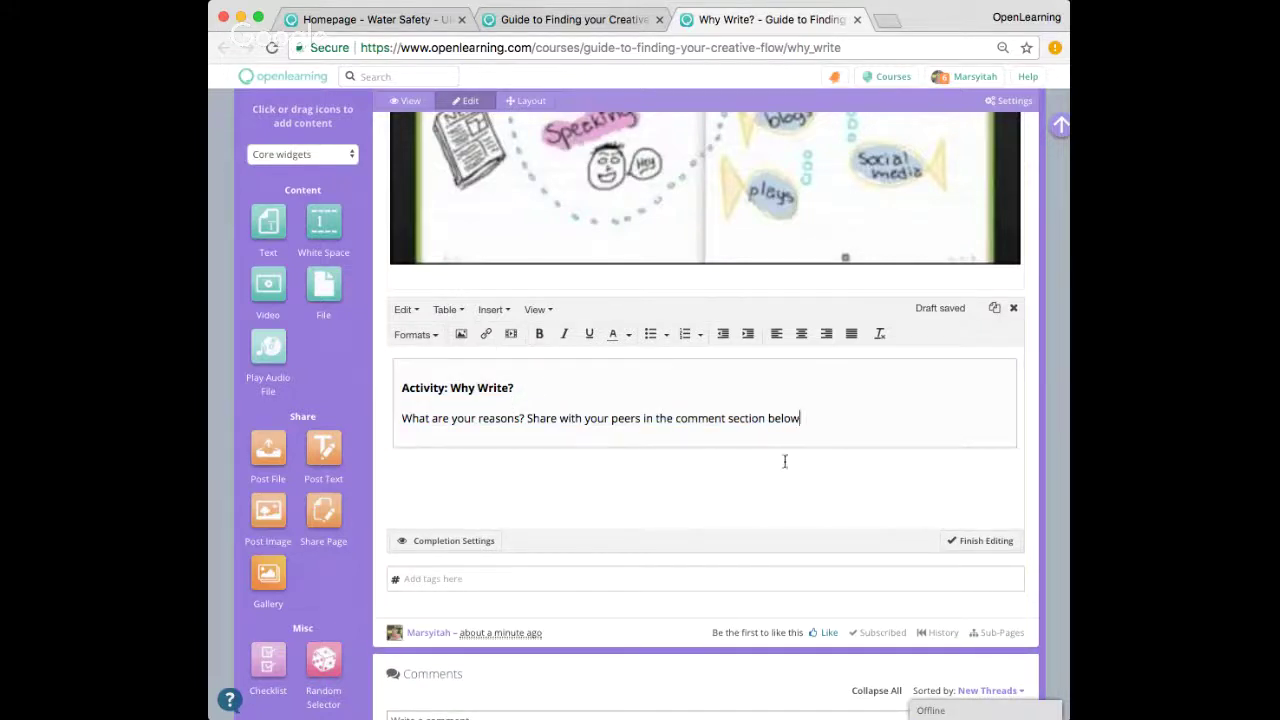
Finish editing the activity's Text widget and return the page to its published view
{"action": "scroll", "coordinate": [771, 476], "scroll_direction": "down", "scroll_amount": 2}
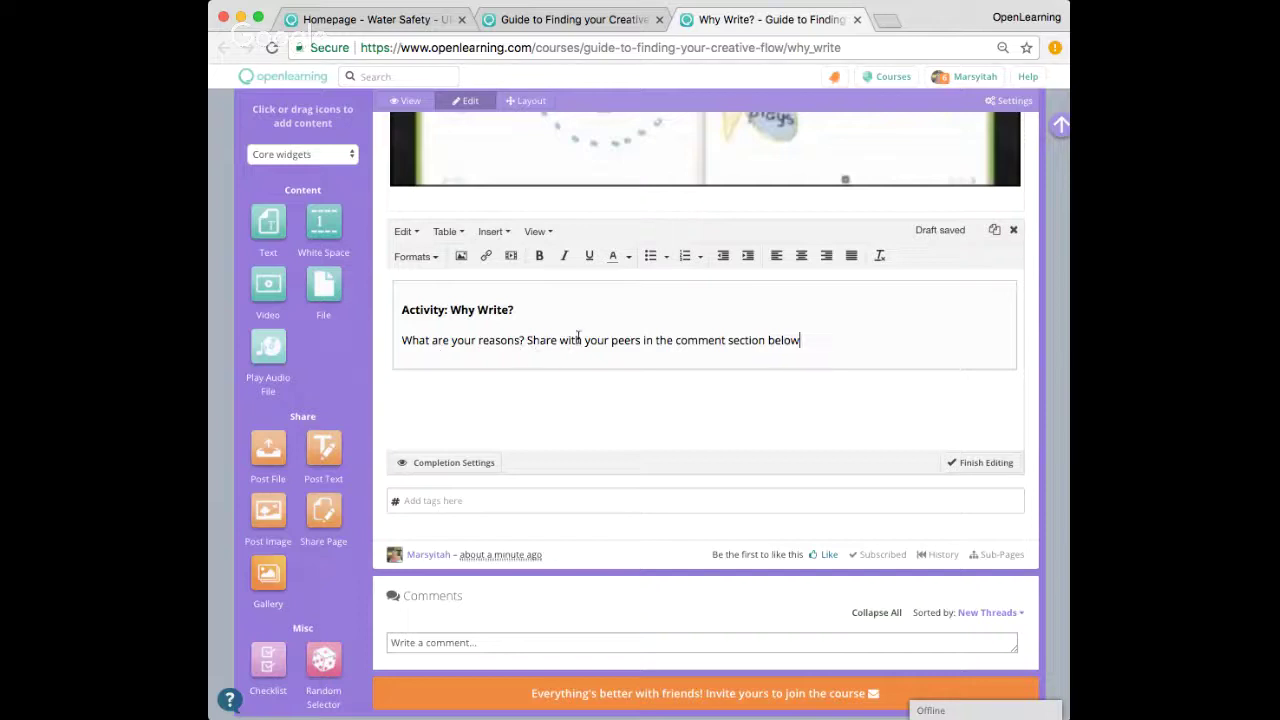
{"action": "left_click", "coordinate": [459, 642]}
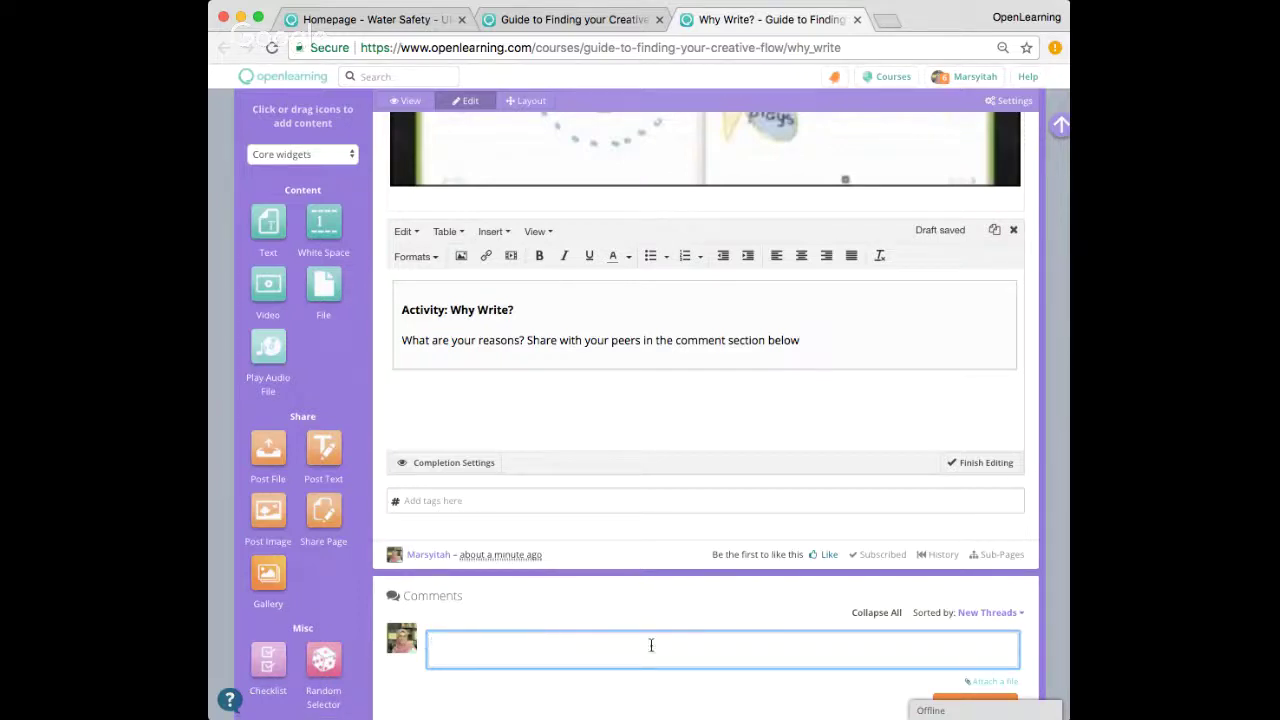
{"action": "left_click", "coordinate": [986, 464]}
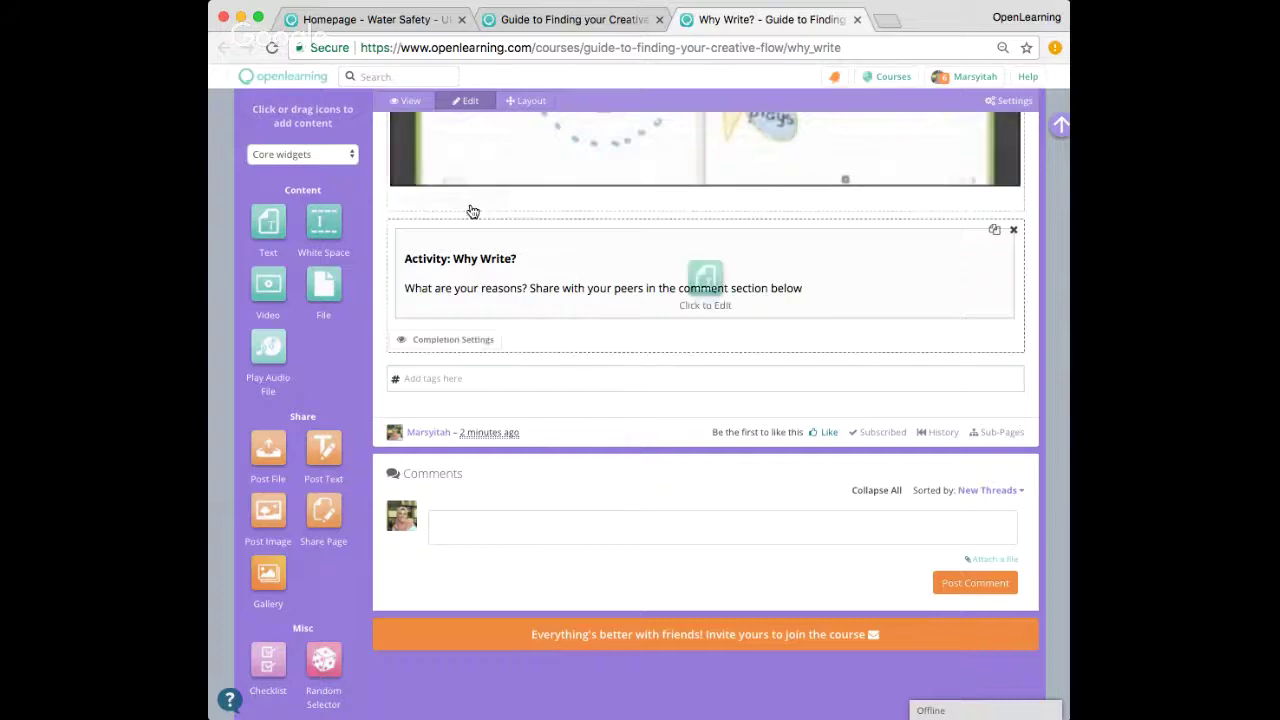
{"action": "left_click", "coordinate": [412, 102]}
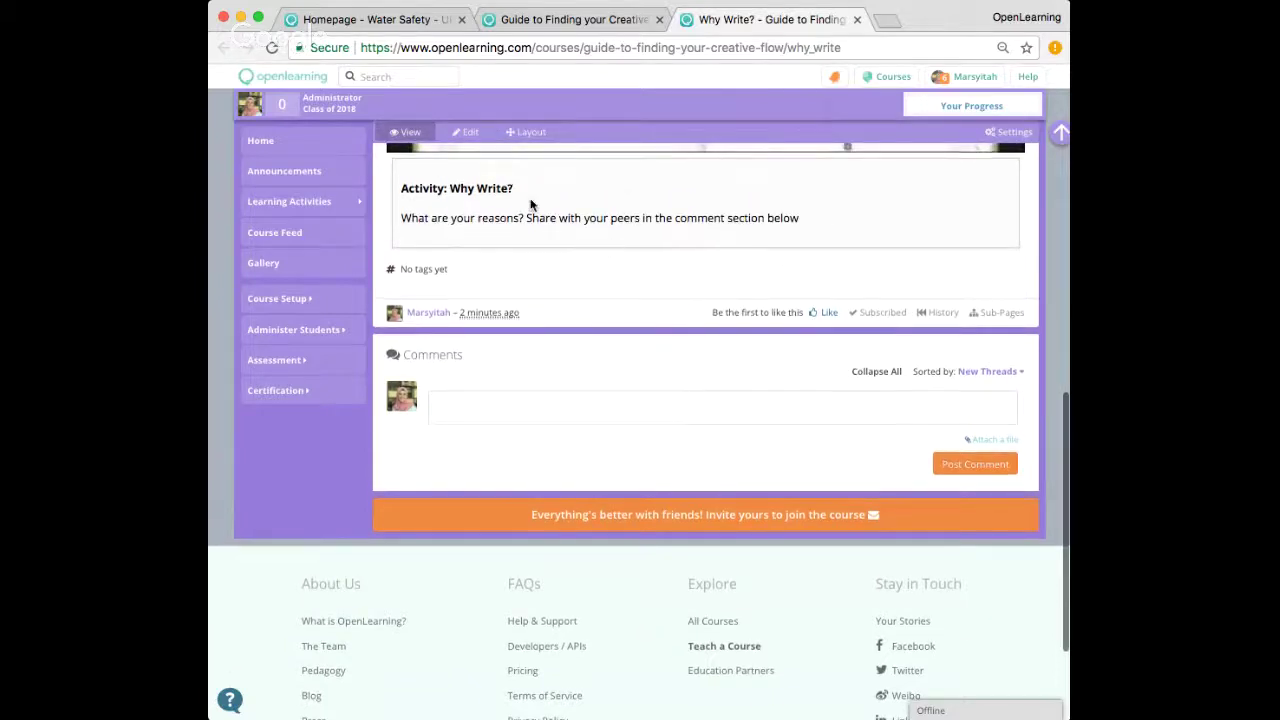
Reopen the Why Write? page for editing, set the notebook-writing photo as its thumbnail, and return to the published view
{"action": "left_click", "coordinate": [481, 136]}
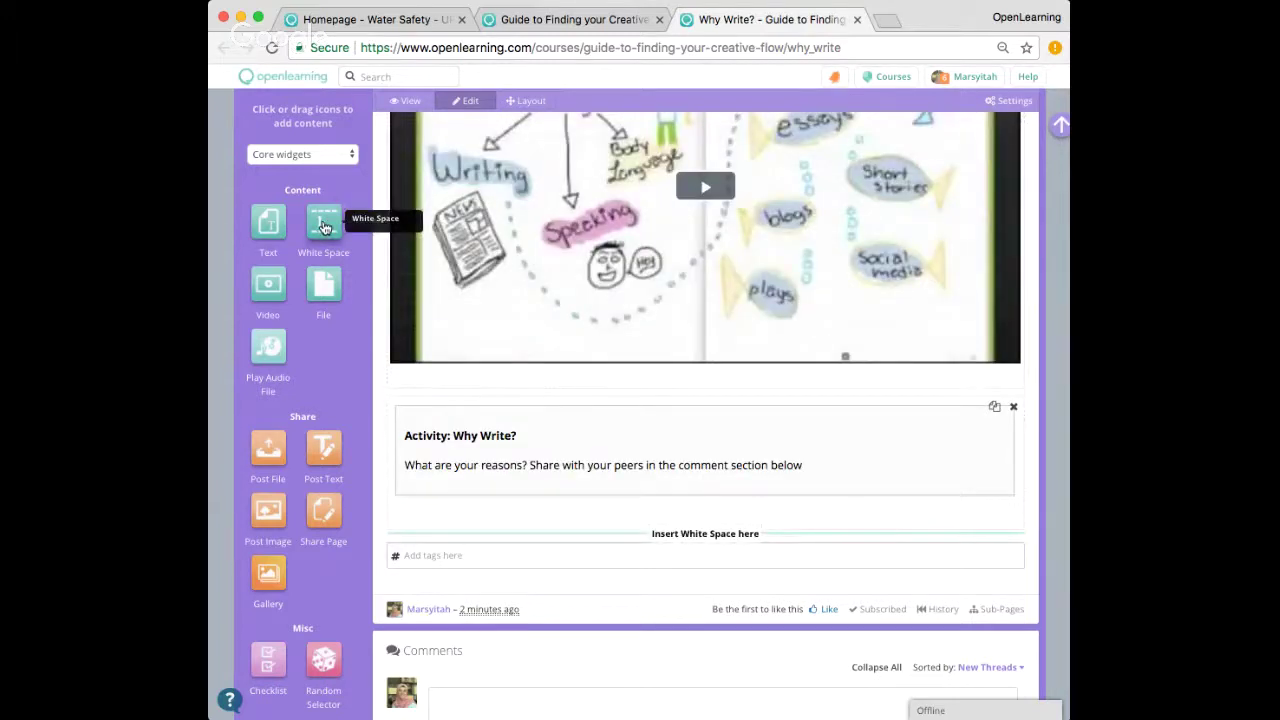
{"action": "mouse_move", "coordinate": [323, 227]}
{"action": "left_mouse_down"}
{"action": "mouse_move", "coordinate": [575, 316]}
{"action": "mouse_move", "coordinate": [631, 350]}
{"action": "mouse_move", "coordinate": [634, 394]}
{"action": "left_mouse_up"}
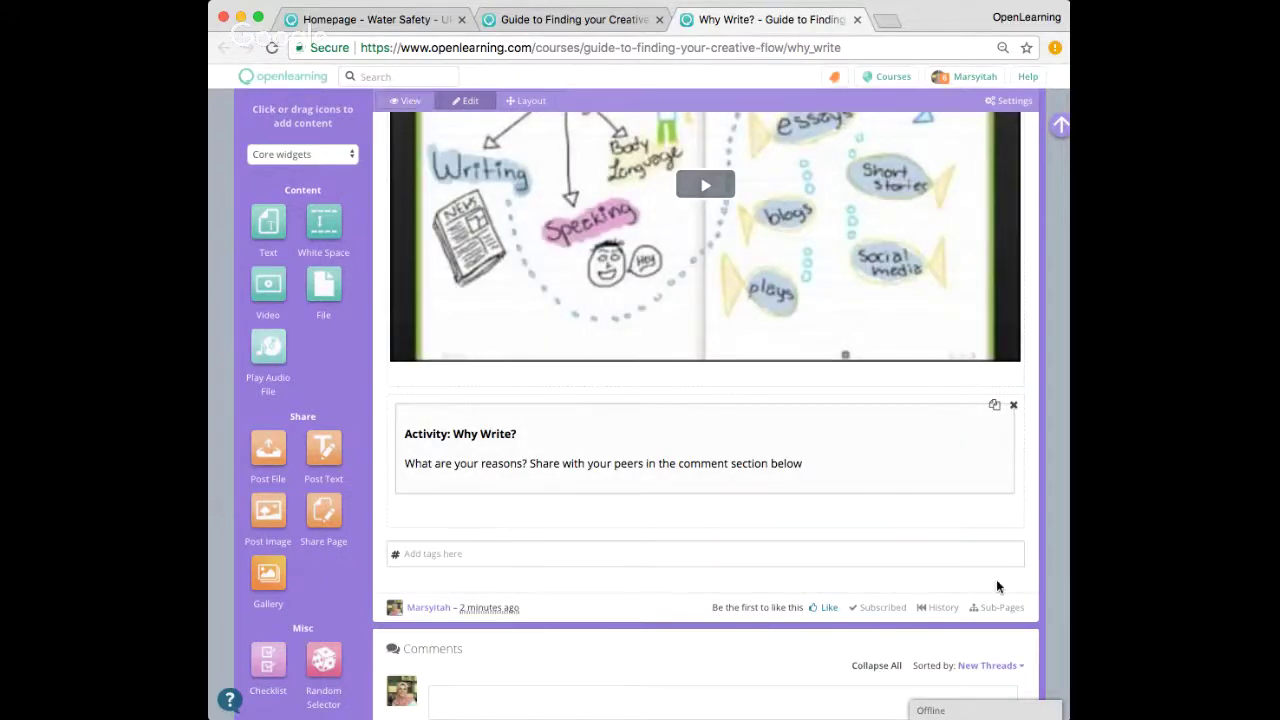
{"action": "scroll", "coordinate": [830, 494], "scroll_direction": "up", "scroll_amount": 1}
{"action": "scroll", "coordinate": [830, 494], "scroll_direction": "down", "scroll_amount": 2}
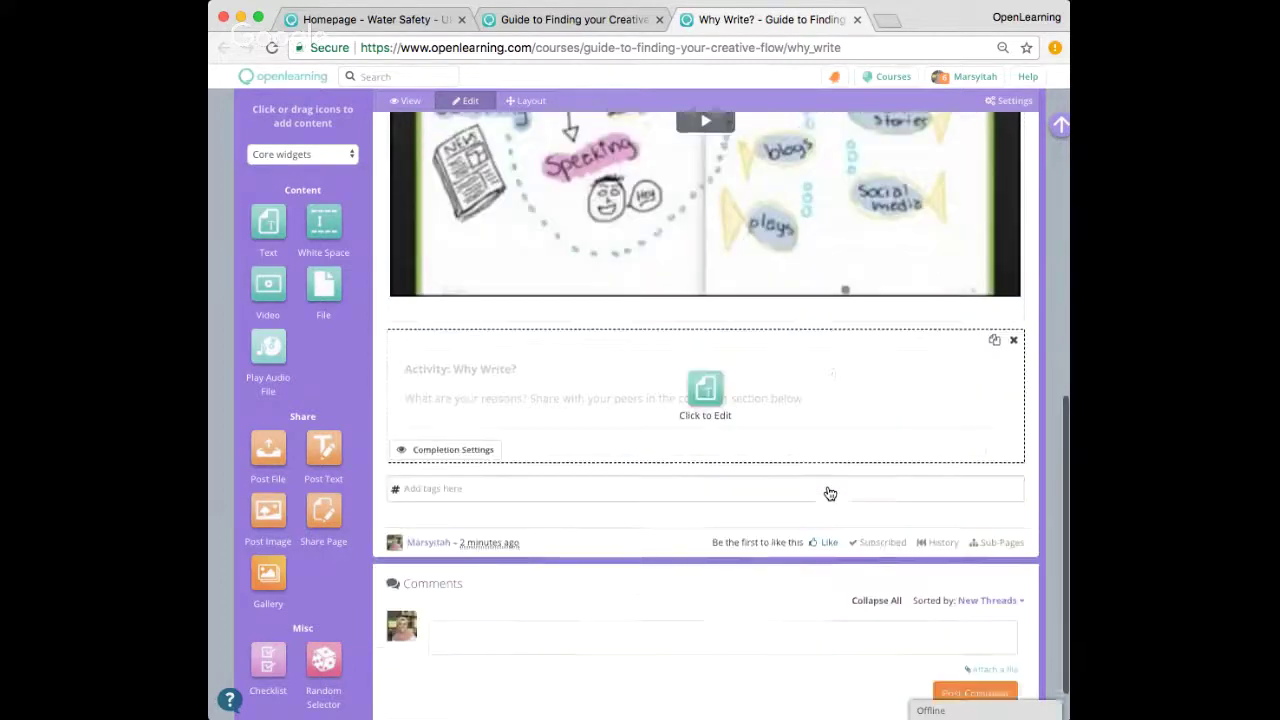
{"action": "scroll", "coordinate": [829, 494], "scroll_direction": "up", "scroll_amount": 10}
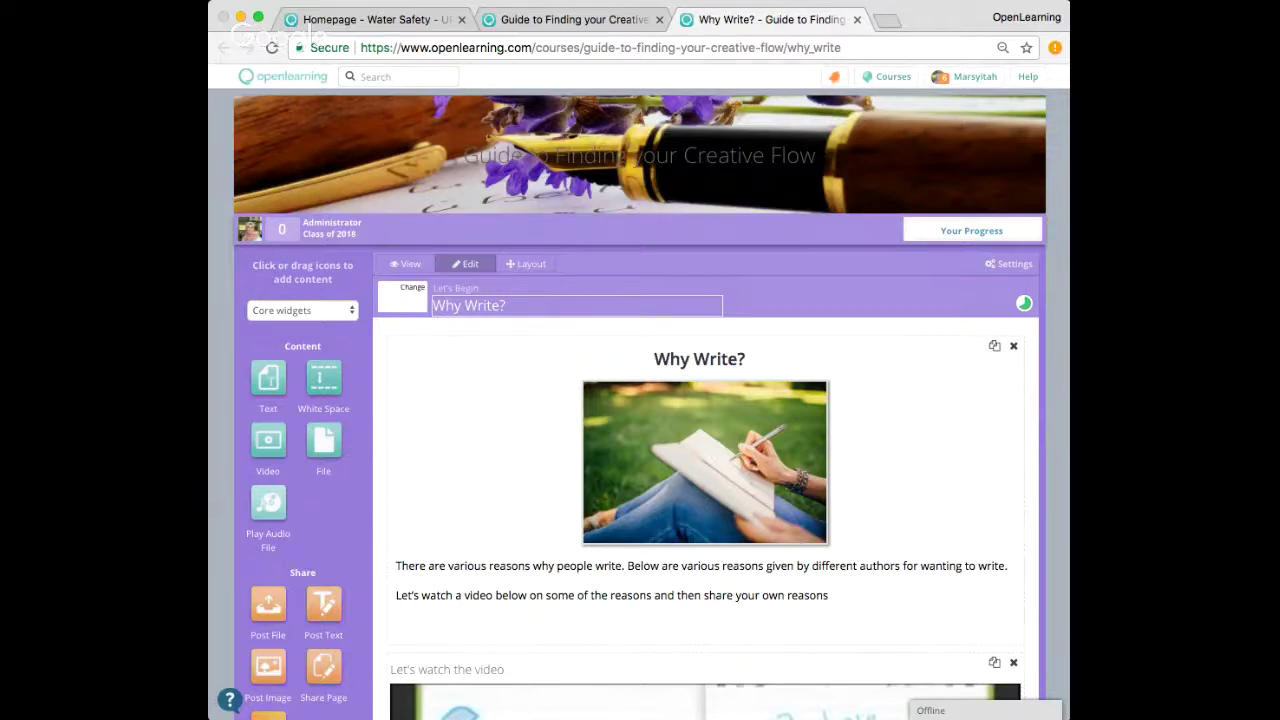
{"action": "mouse_move", "coordinate": [417, 461]}
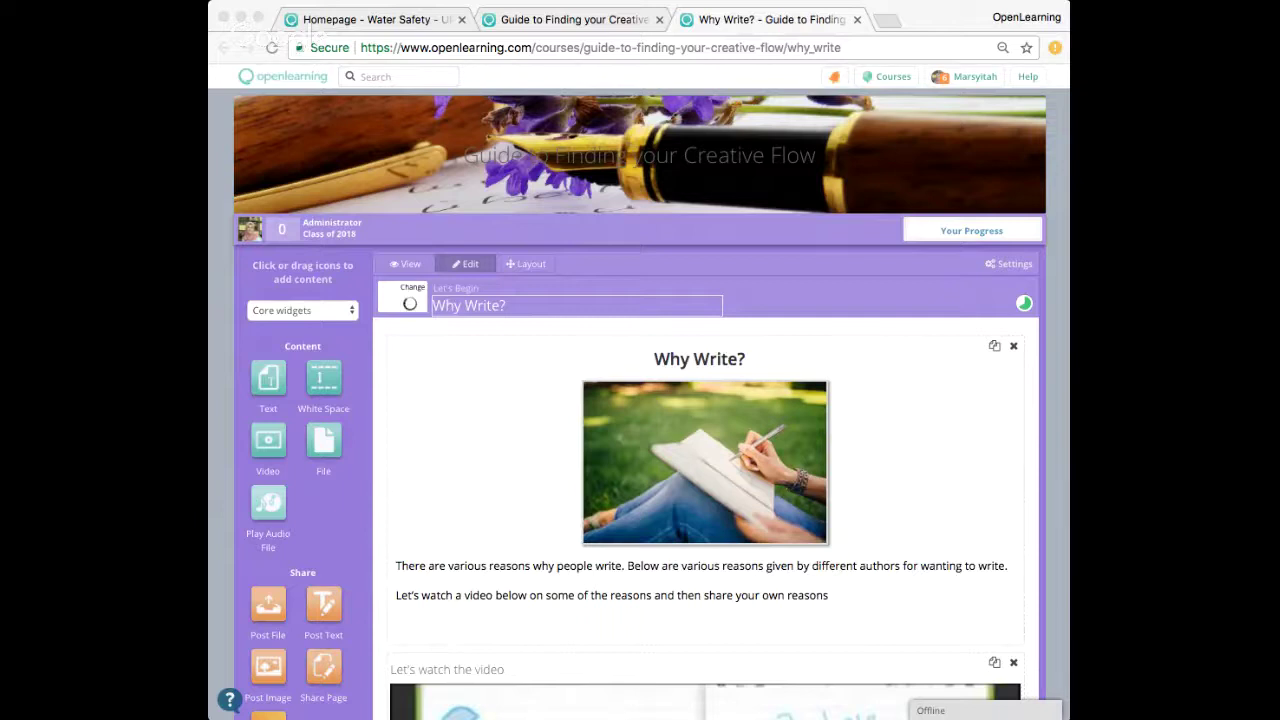
{"action": "left_click", "coordinate": [413, 262]}
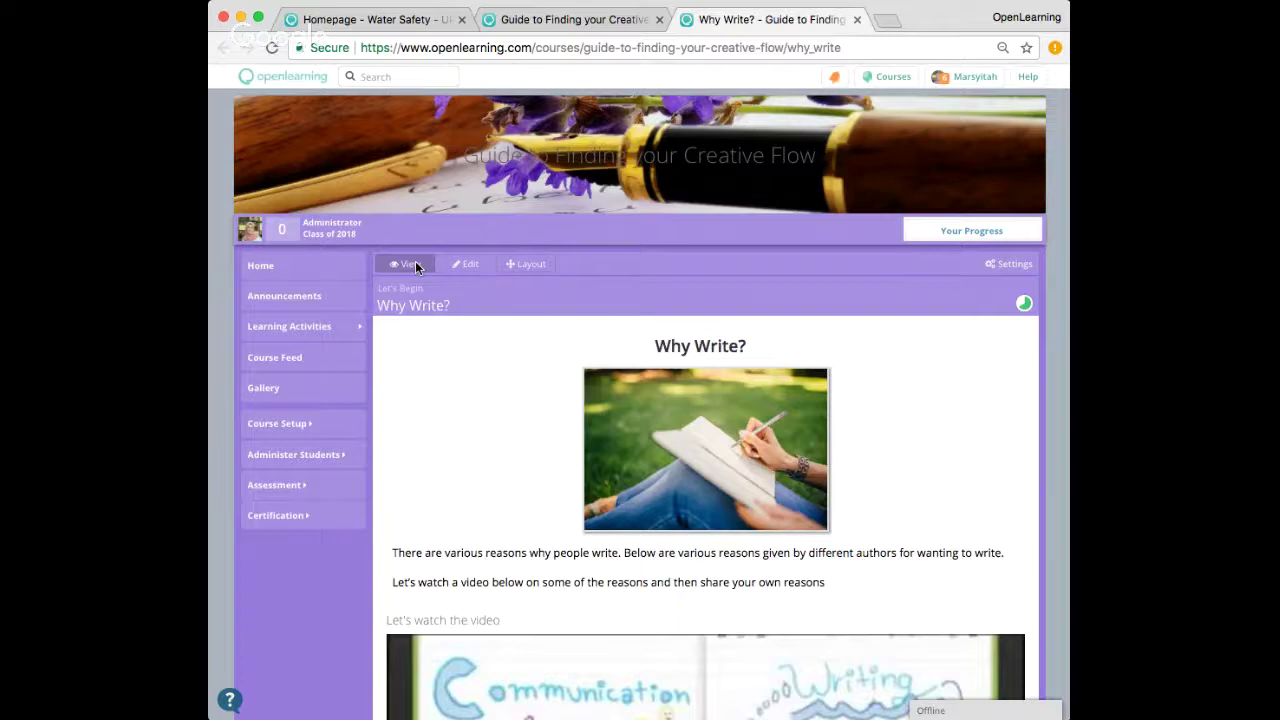
Check the Why Write? page's card in the Let's Begin module of the Learning Activities and the thumbnail in its page header
{"action": "left_click", "coordinate": [356, 327]}
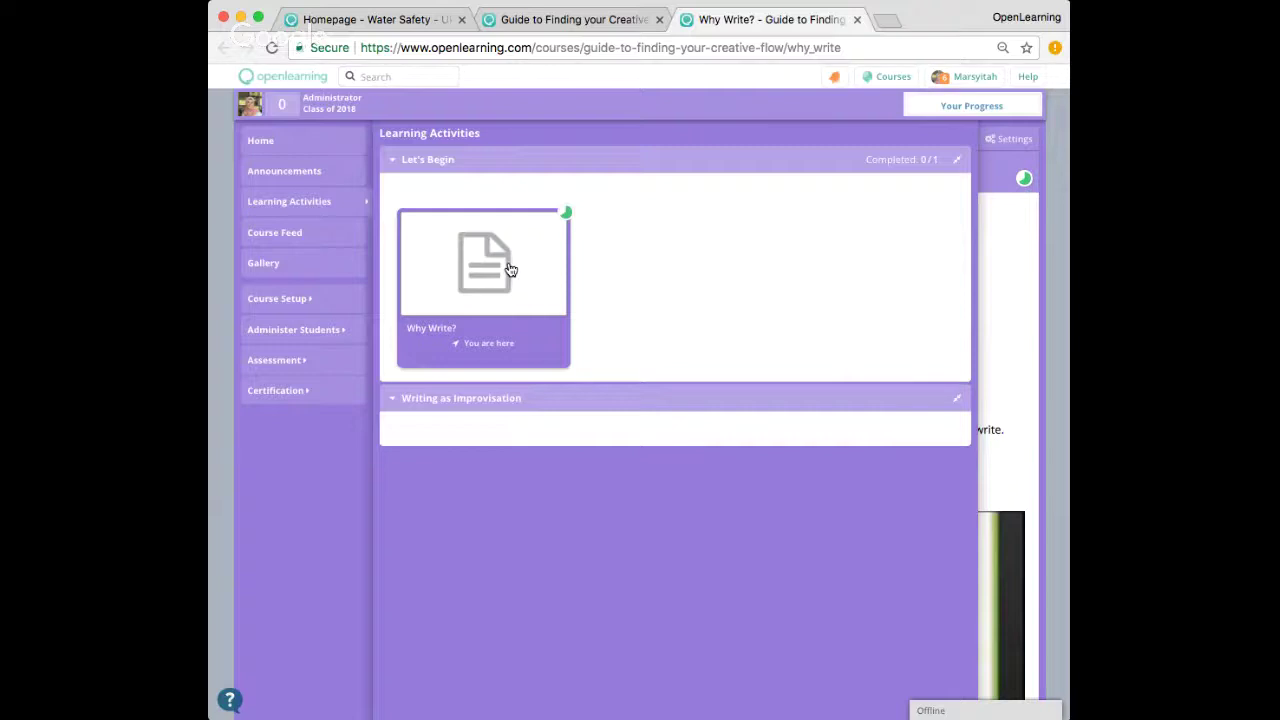
{"action": "left_click", "coordinate": [988, 258]}
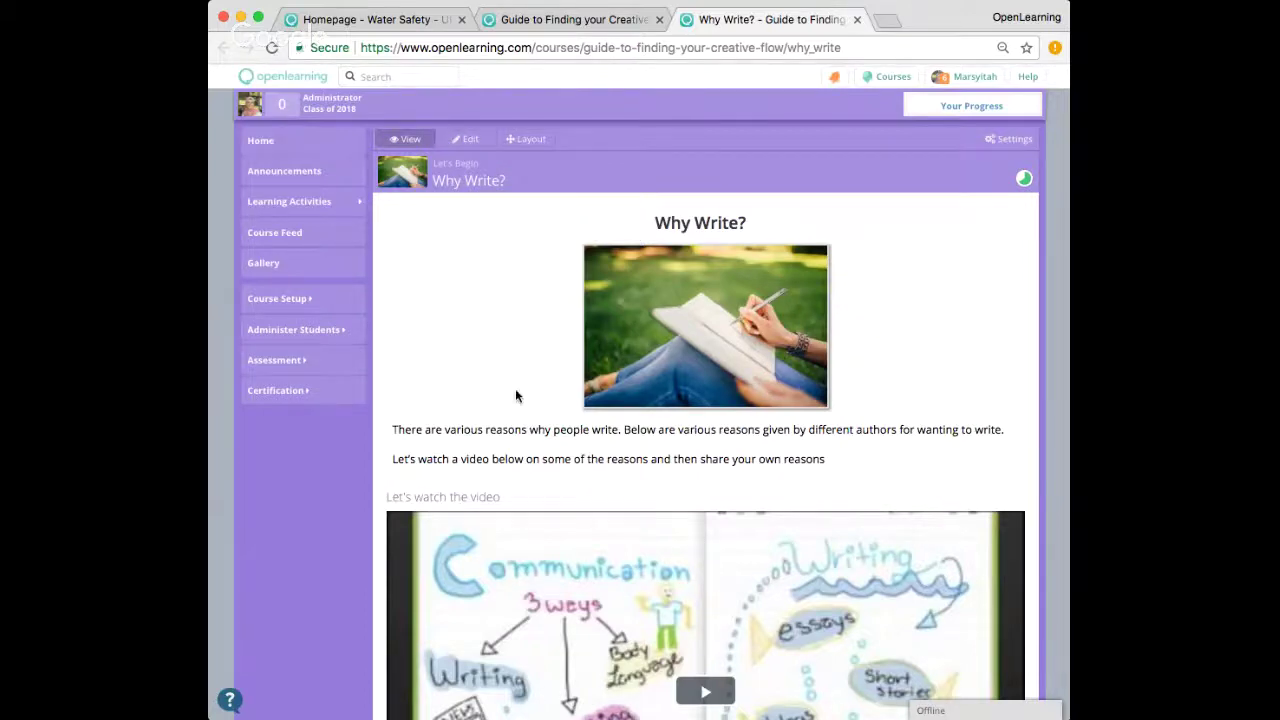
{"action": "scroll", "coordinate": [515, 388], "scroll_direction": "down", "scroll_amount": 2}
{"action": "scroll", "coordinate": [516, 390], "scroll_direction": "up", "scroll_amount": 5}
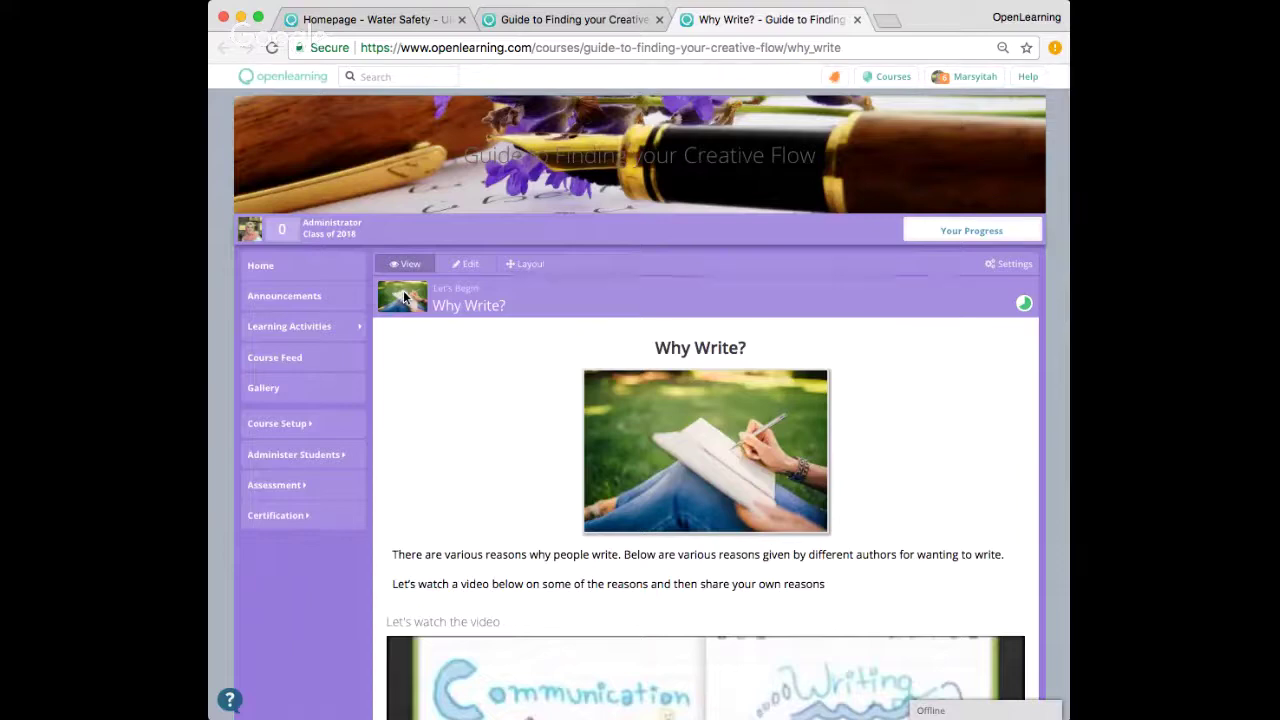
{"action": "left_click", "coordinate": [347, 330]}
{"action": "left_click", "coordinate": [307, 193]}
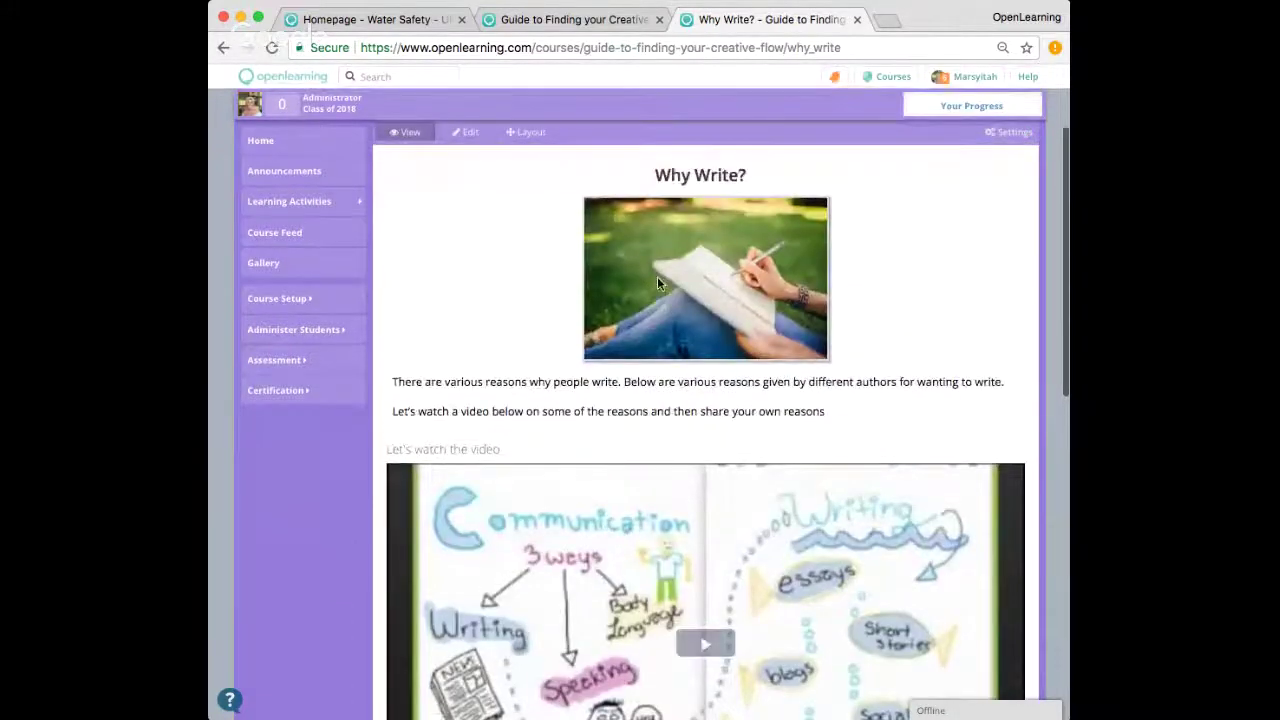
Review the published Why Write? page from its header thumbnail down to the activity box and open the comment field
{"action": "scroll", "coordinate": [657, 276], "scroll_direction": "up", "scroll_amount": 2}
{"action": "scroll", "coordinate": [657, 276], "scroll_direction": "down", "scroll_amount": 2}
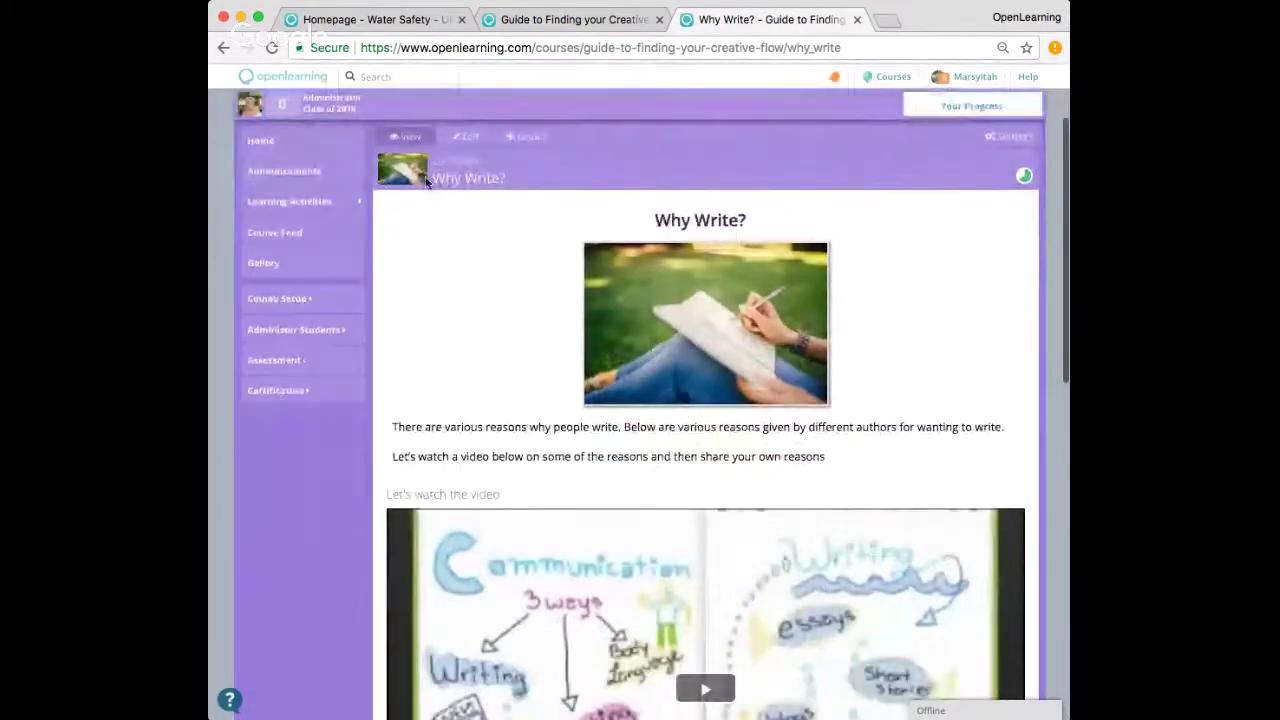
{"action": "scroll", "coordinate": [474, 296], "scroll_direction": "down", "scroll_amount": 1}
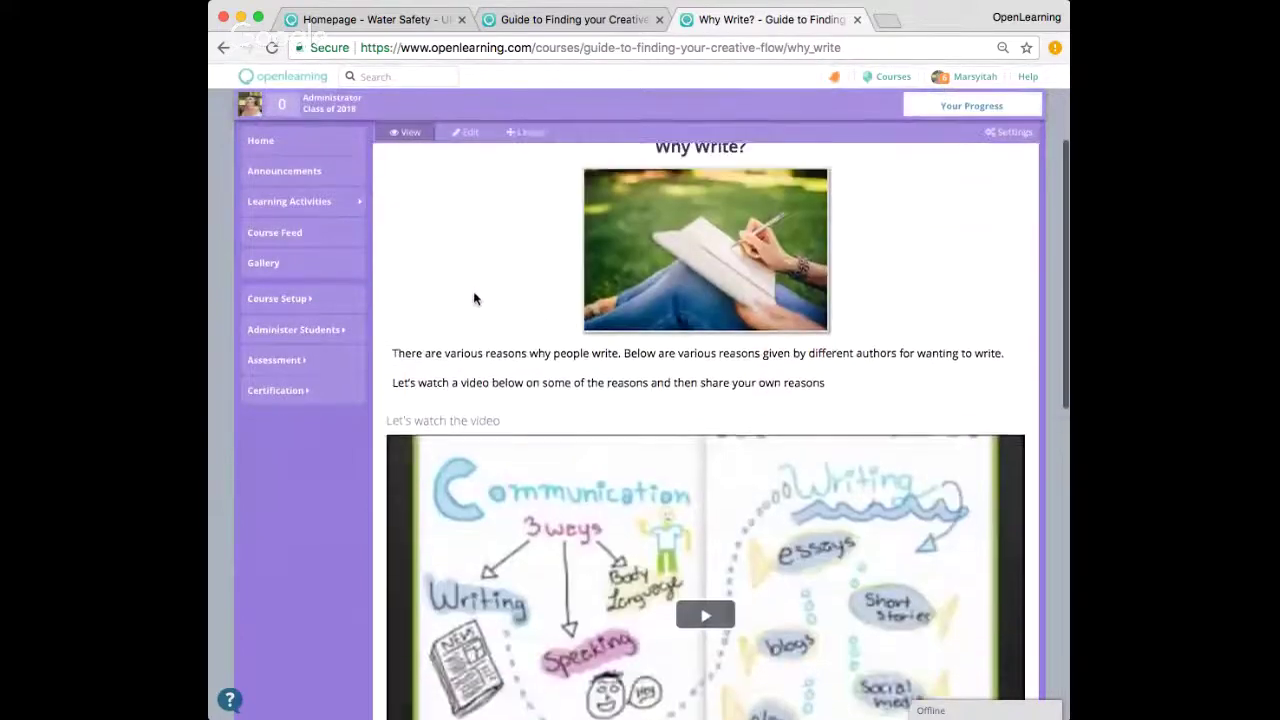
{"action": "scroll", "coordinate": [473, 291], "scroll_direction": "down", "scroll_amount": 7}
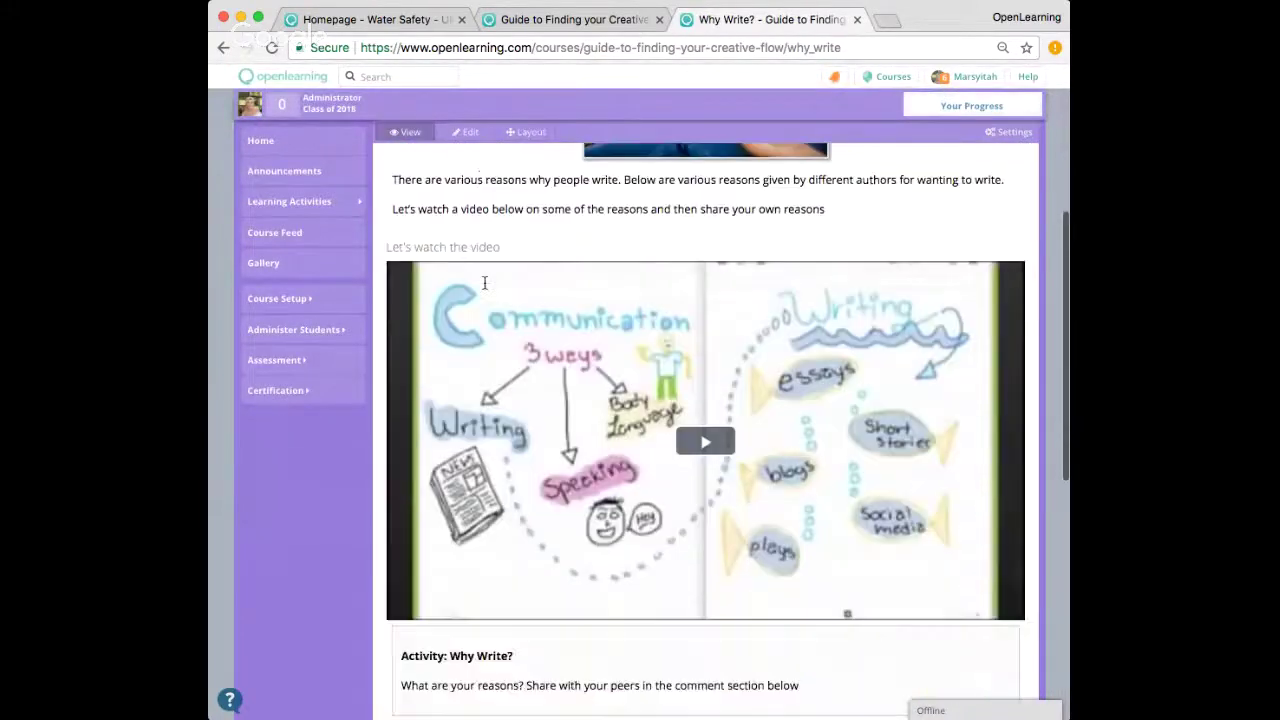
{"action": "scroll", "coordinate": [488, 290], "scroll_direction": "down", "scroll_amount": 5}
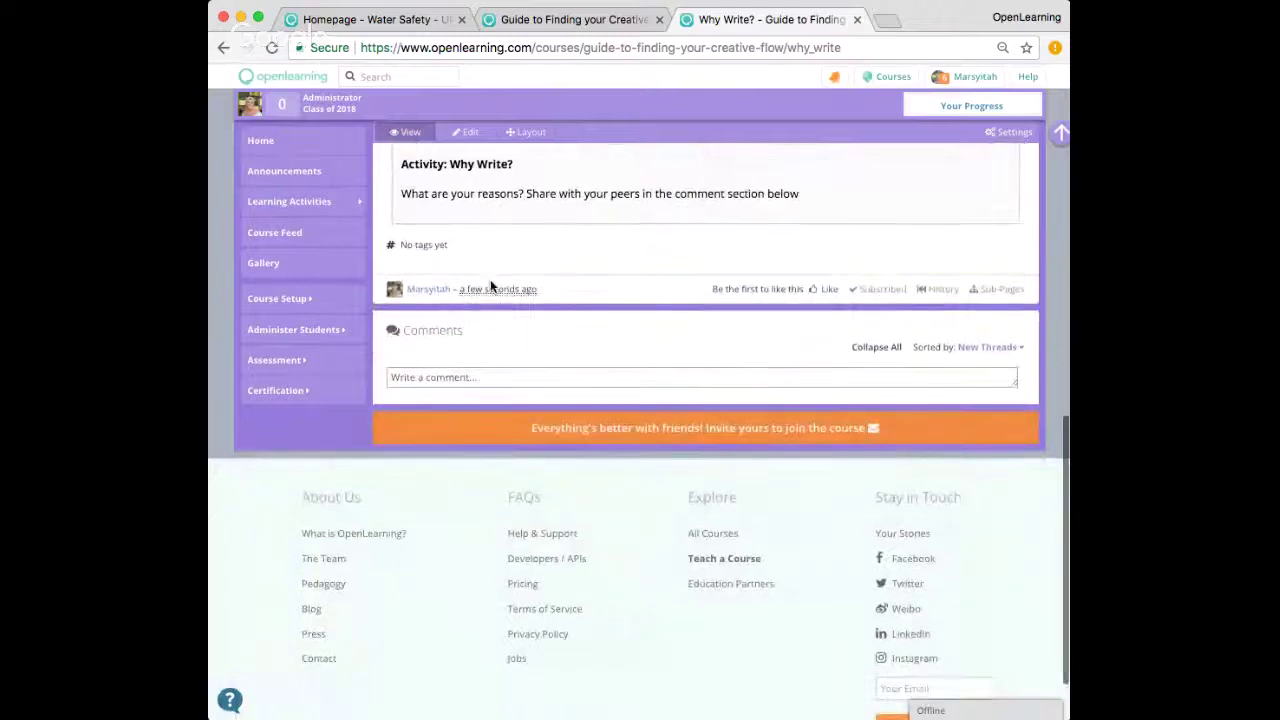
{"action": "left_click", "coordinate": [513, 376]}
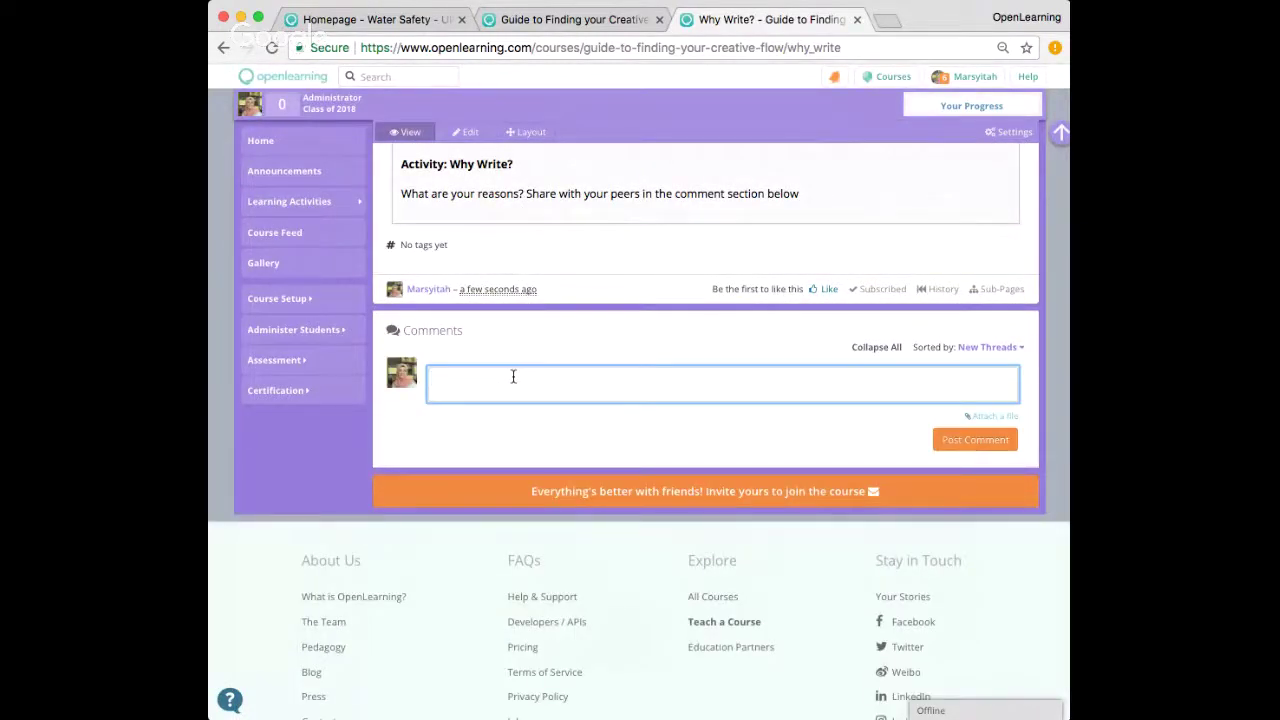
Post the comment "Because I want to communicate my thoughts and feelings to others" on the Why Write? page
{"action": "type", "text": "Because I want to communicate my thoughts and feelings to others"}
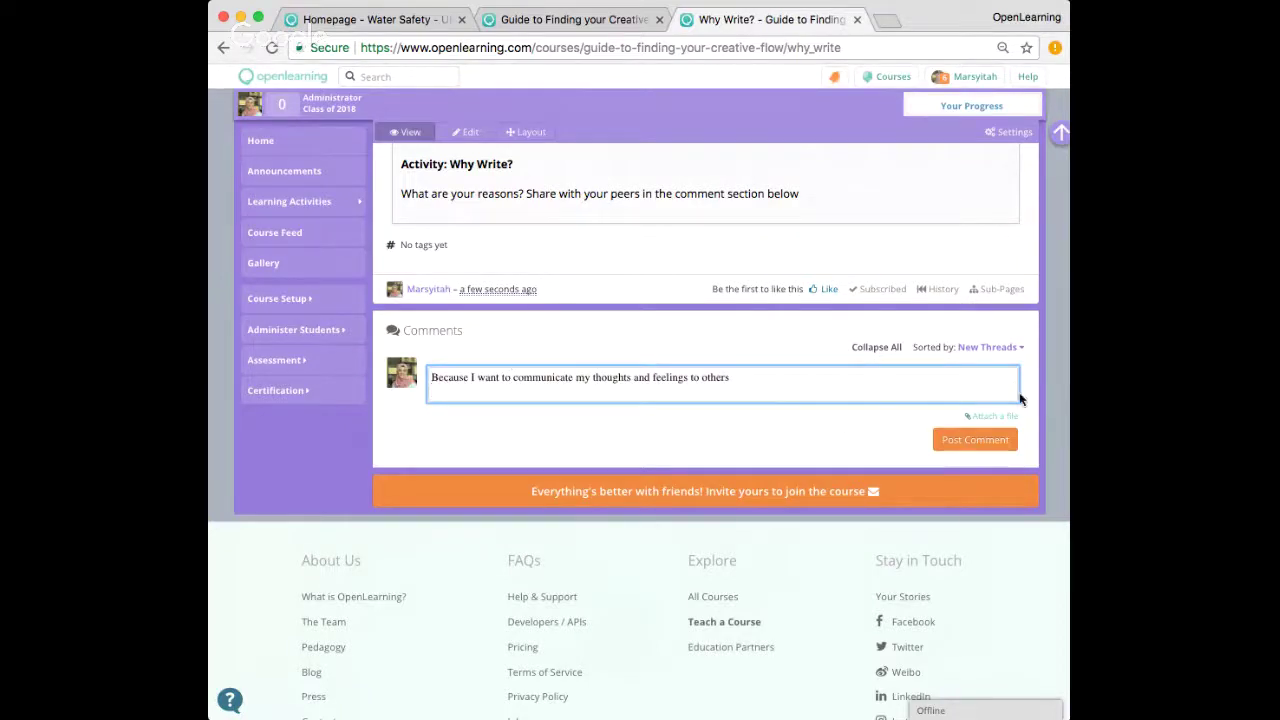
{"action": "left_click", "coordinate": [994, 445]}
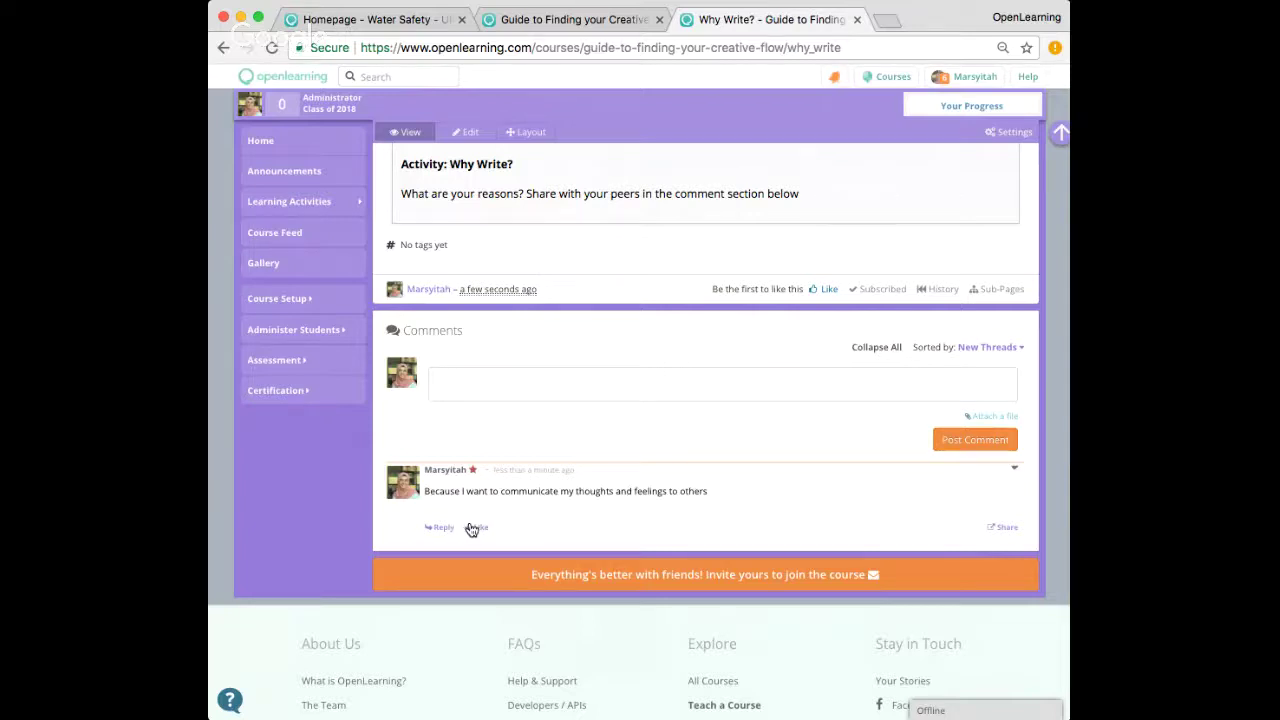
{"action": "scroll", "coordinate": [495, 528], "scroll_direction": "down", "scroll_amount": 1}
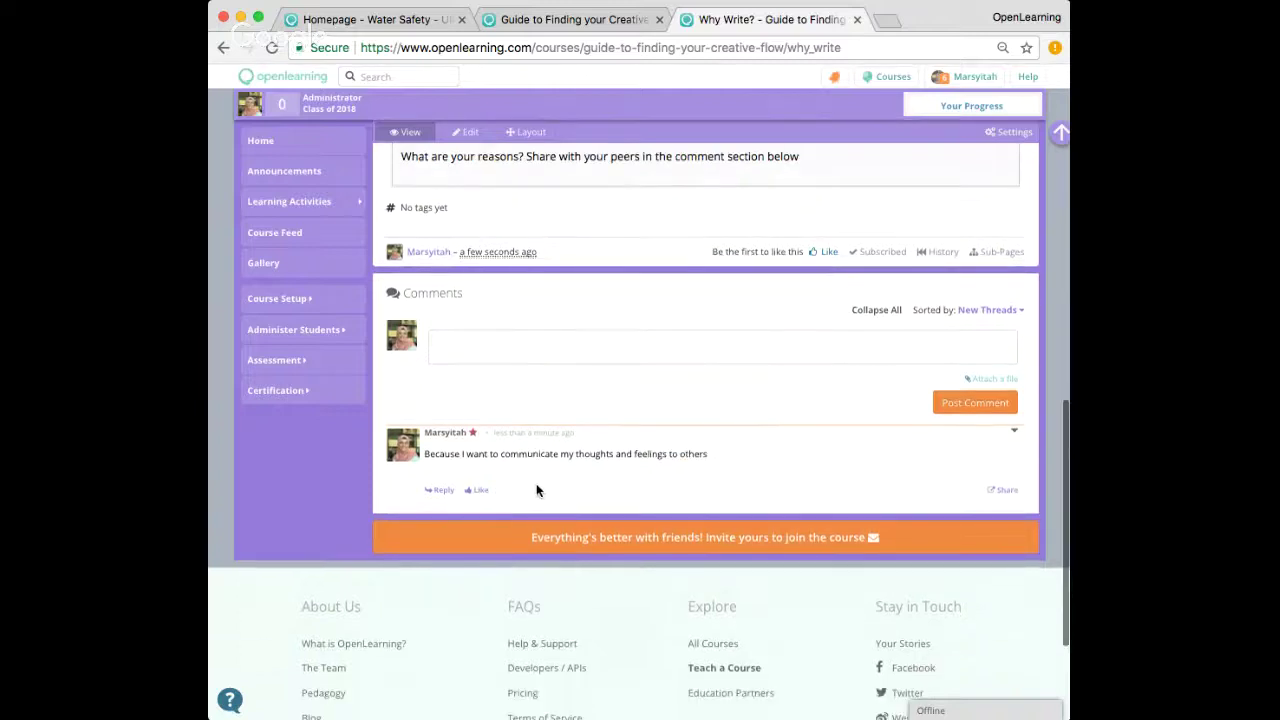
Like the posted comment on the Why Write? page and open a reply field beneath it
{"action": "left_click", "coordinate": [481, 491]}
{"action": "left_click", "coordinate": [445, 491]}
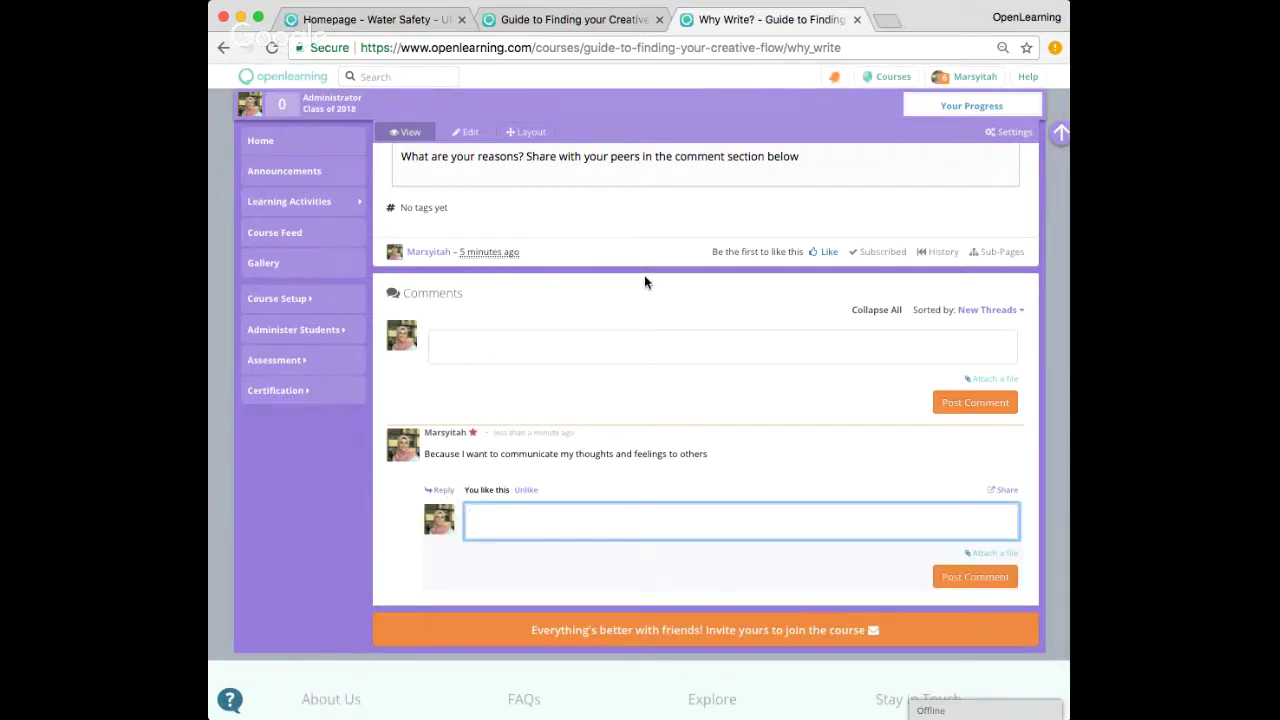
{"action": "scroll", "coordinate": [645, 278], "scroll_direction": "down", "scroll_amount": 1}
{"action": "scroll", "coordinate": [645, 278], "scroll_direction": "up", "scroll_amount": 10}
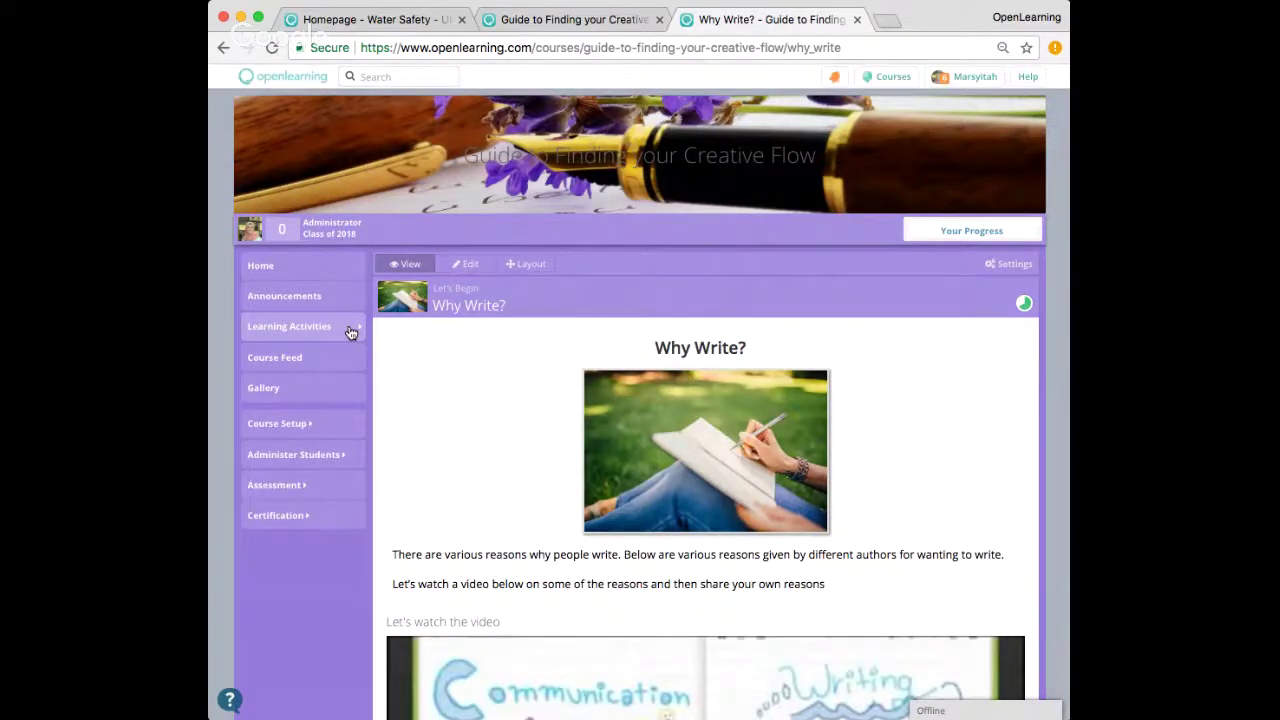
Open the course content editor and add a page named Writing Rules to the Let's Begin module
{"action": "left_click", "coordinate": [331, 427]}
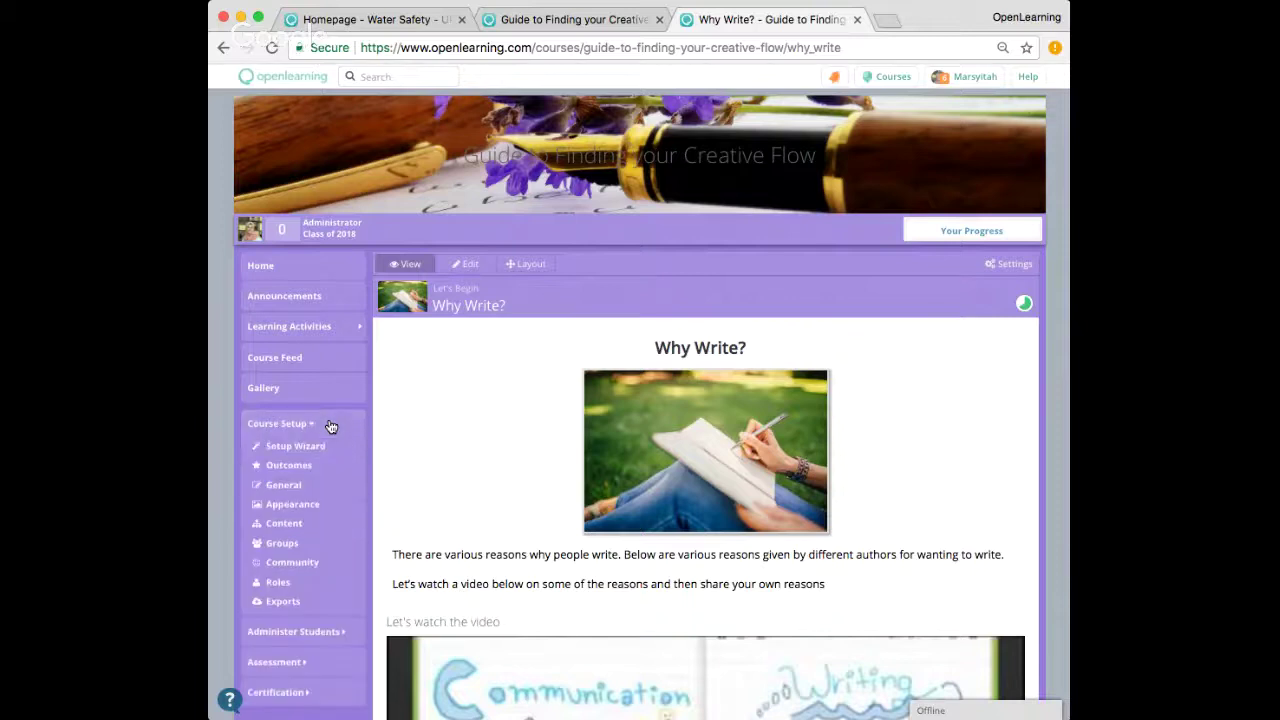
{"action": "scroll", "coordinate": [331, 427], "scroll_direction": "down", "scroll_amount": 3}
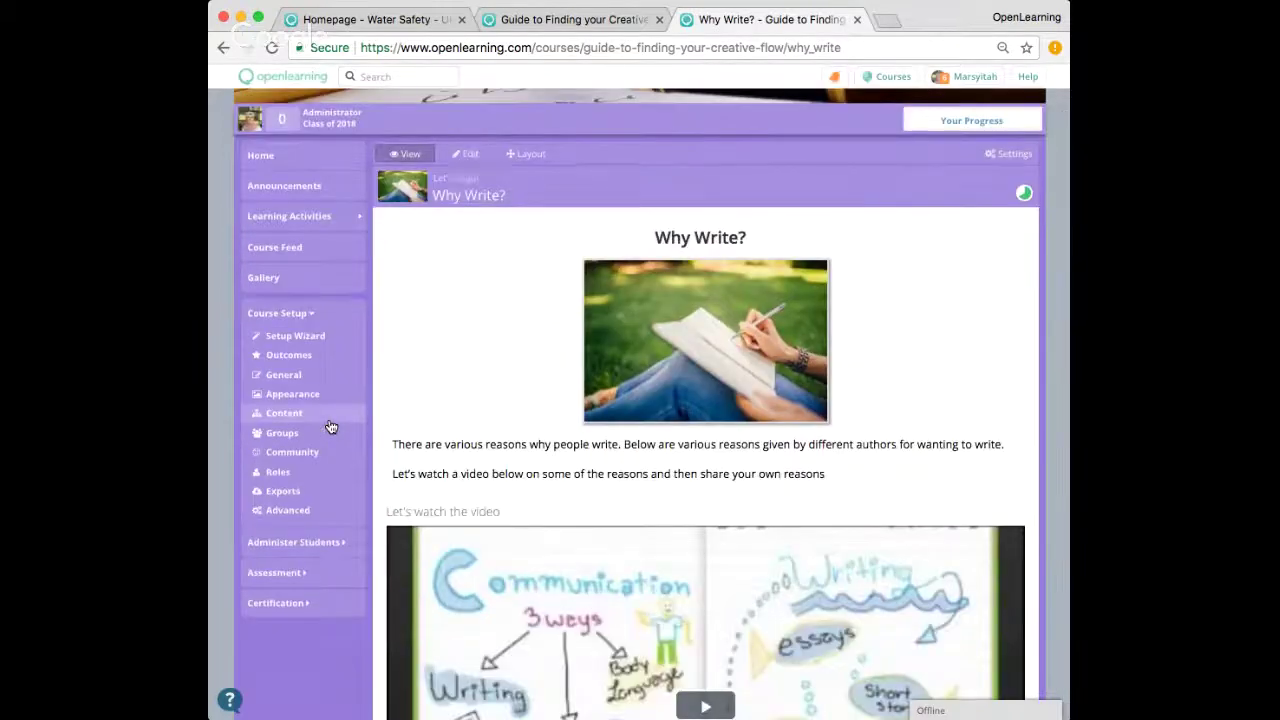
{"action": "left_click", "coordinate": [333, 422]}
{"action": "left_click", "coordinate": [332, 421]}
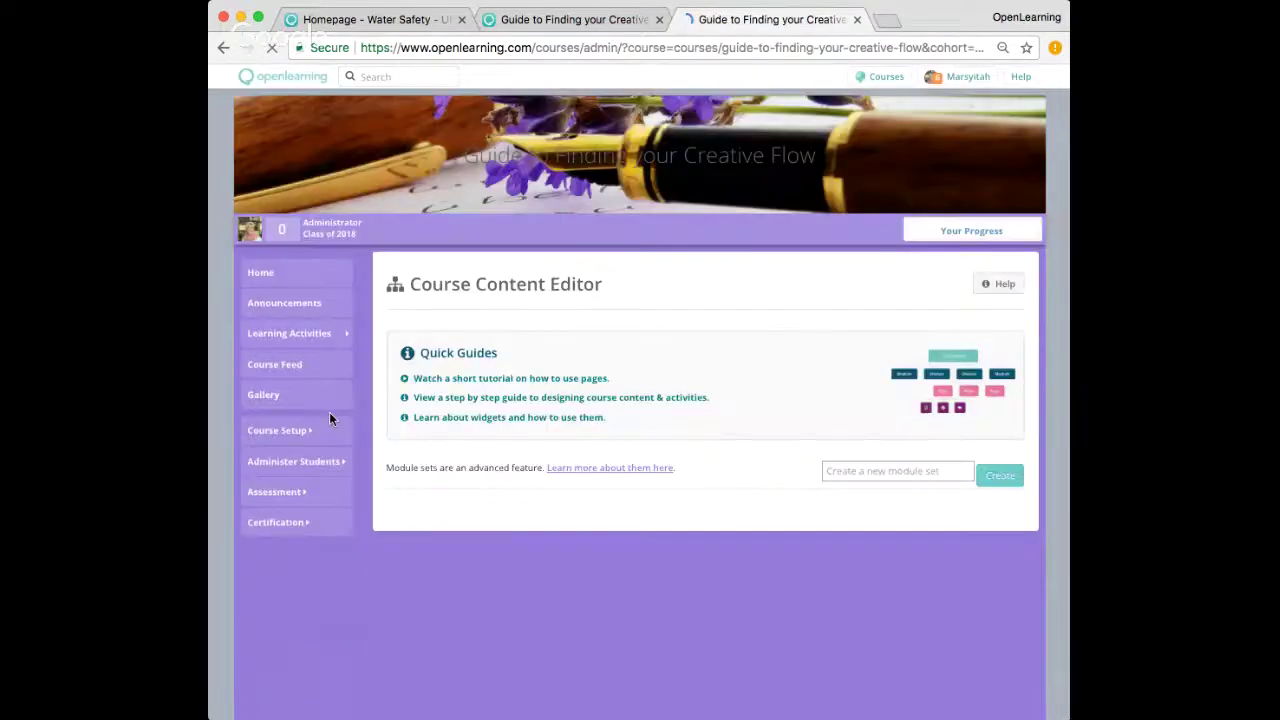
{"action": "scroll", "coordinate": [863, 437], "scroll_direction": "down", "scroll_amount": 5}
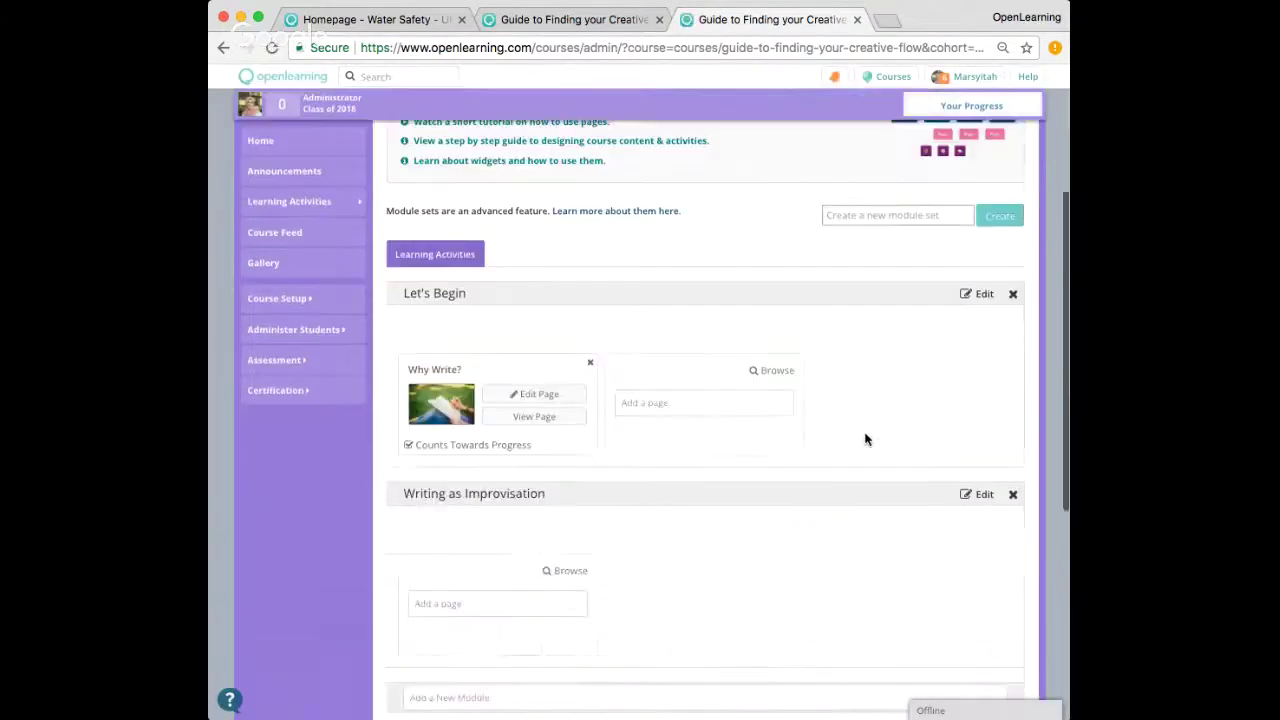
{"action": "left_click", "coordinate": [658, 366]}
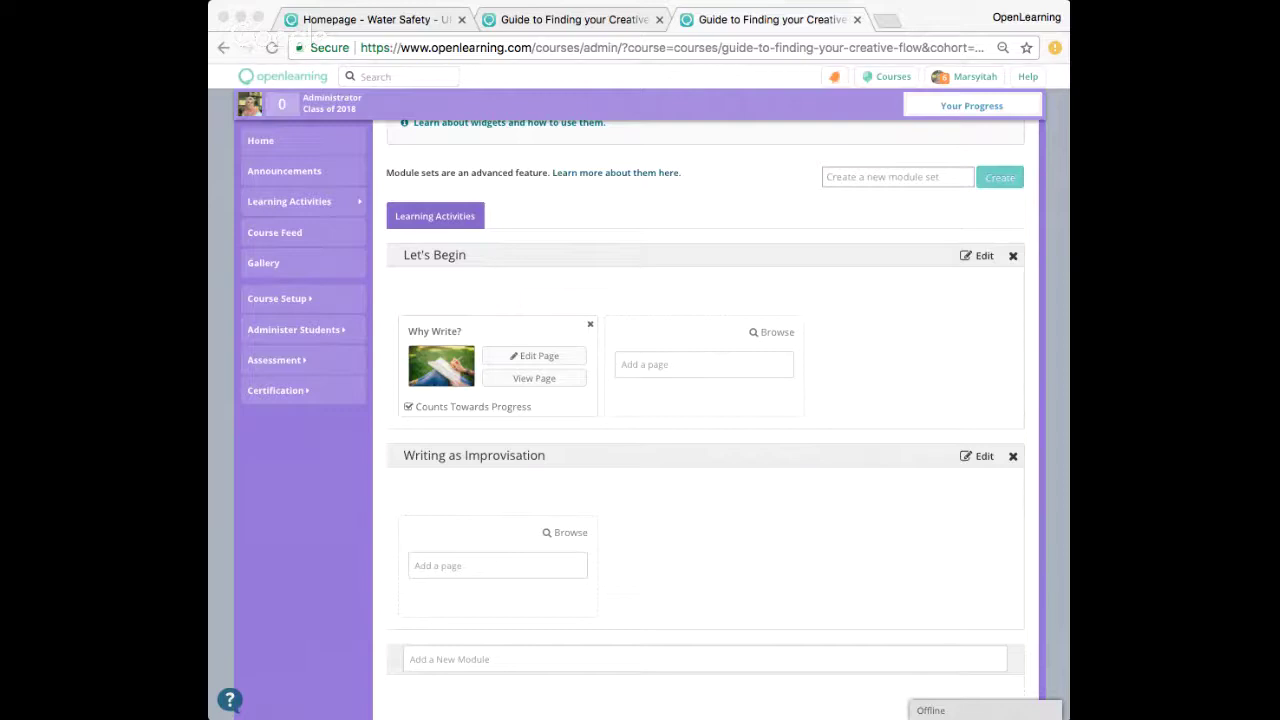
{"action": "type", "text": "Writing Rules"}
{"action": "left_click", "coordinate": [729, 405]}
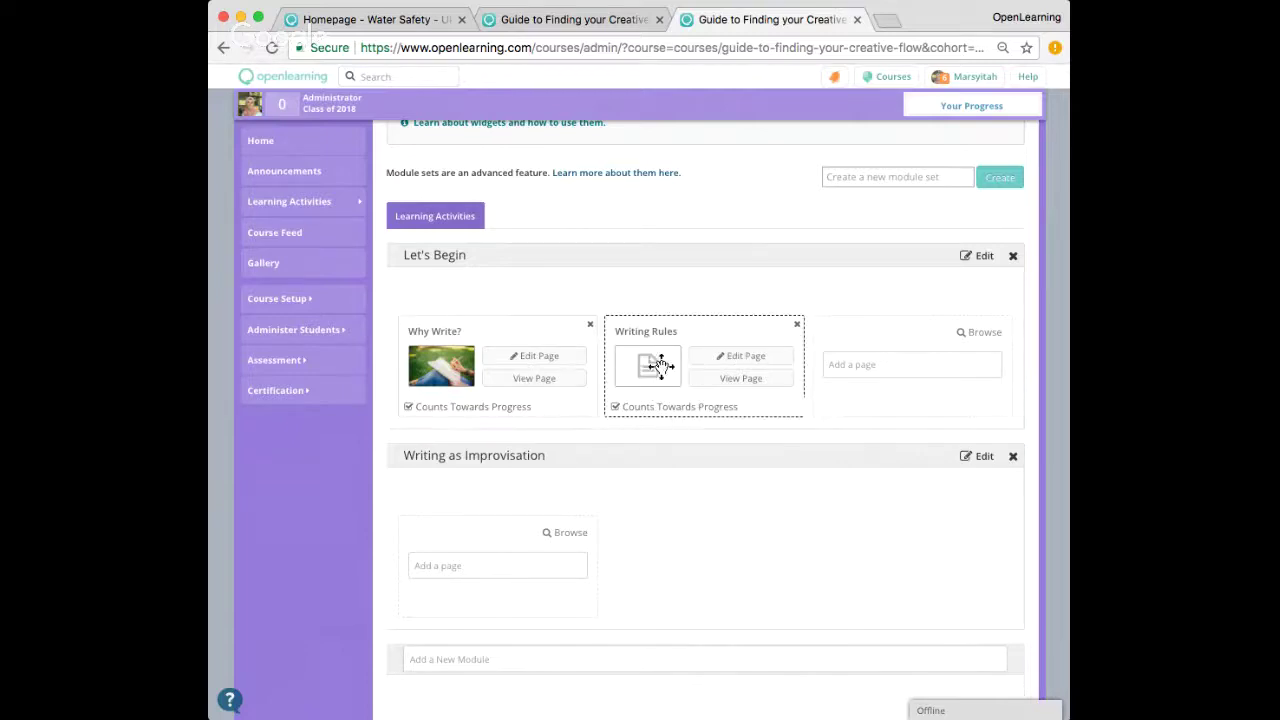
Open the Writing Rules page for editing and add a centred Header 2 title "Writing Rules" with a new line below it
{"action": "left_click", "coordinate": [745, 357]}
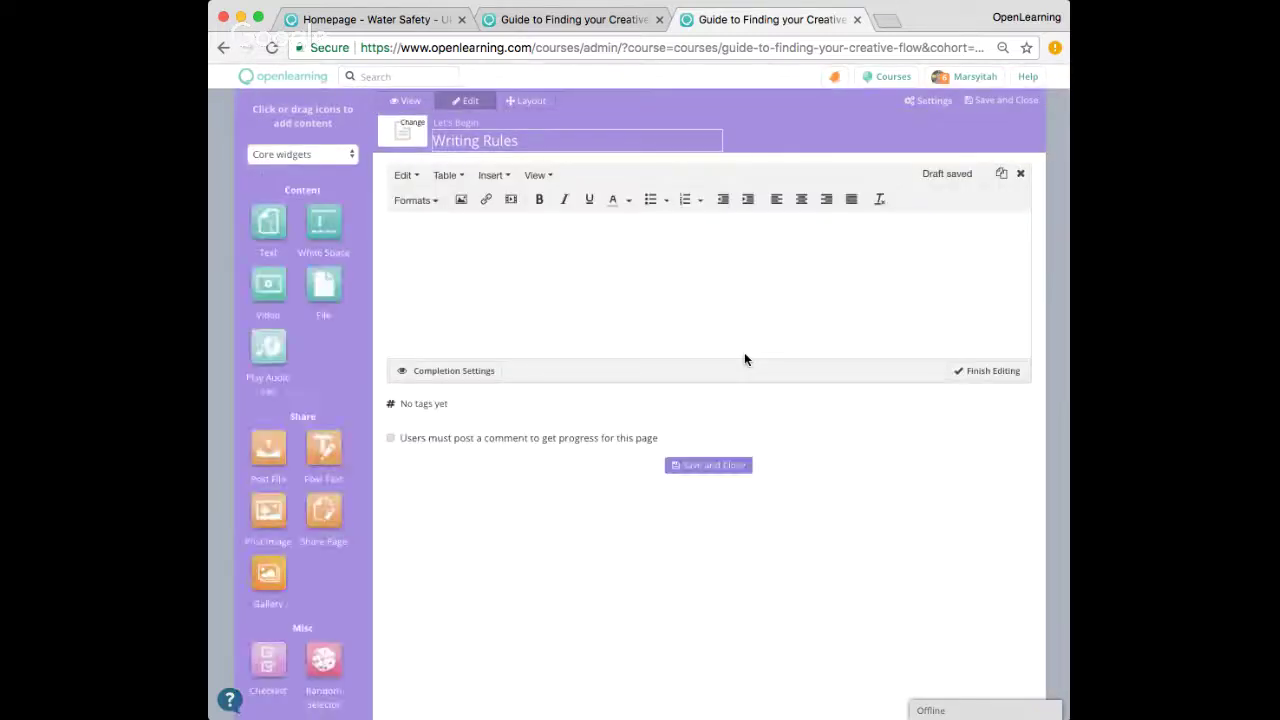
{"action": "left_click", "coordinate": [482, 246]}
{"action": "type", "text": "Writing Rules"}
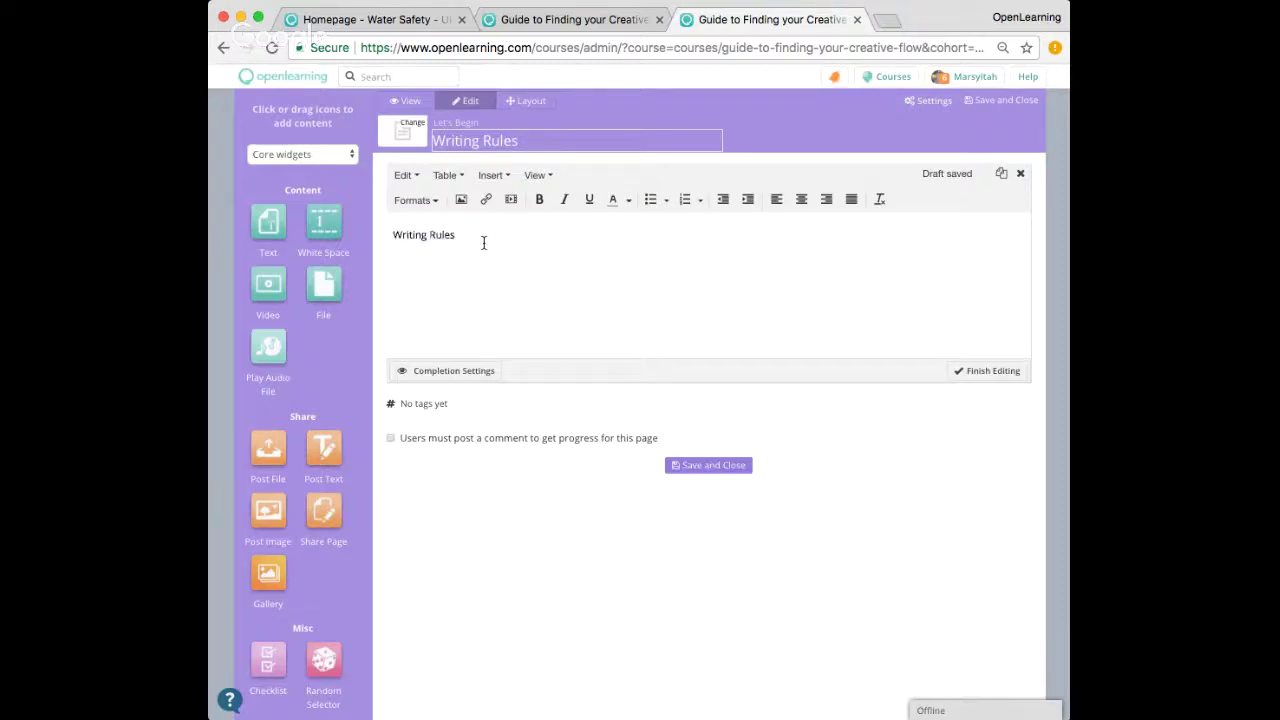
{"action": "left_click_drag", "start_coordinate": [474, 235], "coordinate": [393, 235]}
{"action": "left_click", "coordinate": [421, 203]}
{"action": "mouse_move", "coordinate": [425, 224]}
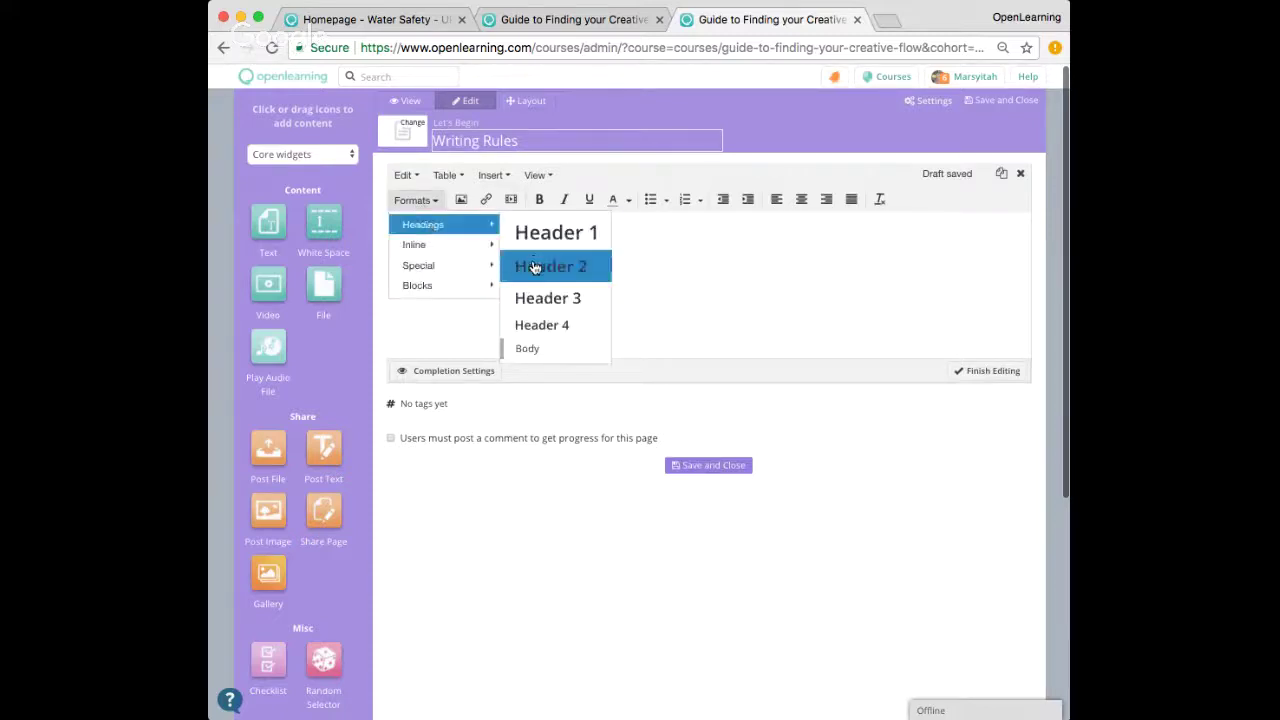
{"action": "left_click", "coordinate": [534, 266]}
{"action": "left_click", "coordinate": [801, 200]}
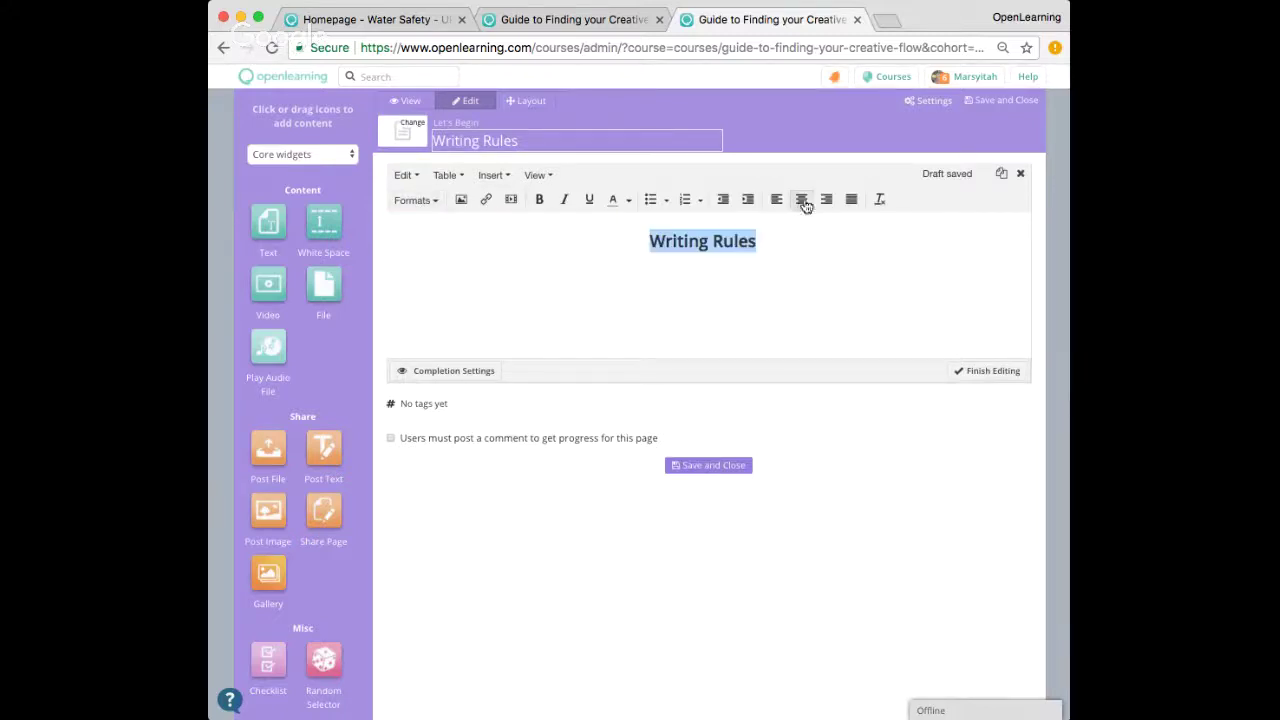
{"action": "left_click", "coordinate": [784, 254]}
{"action": "key", "text": "Return"}
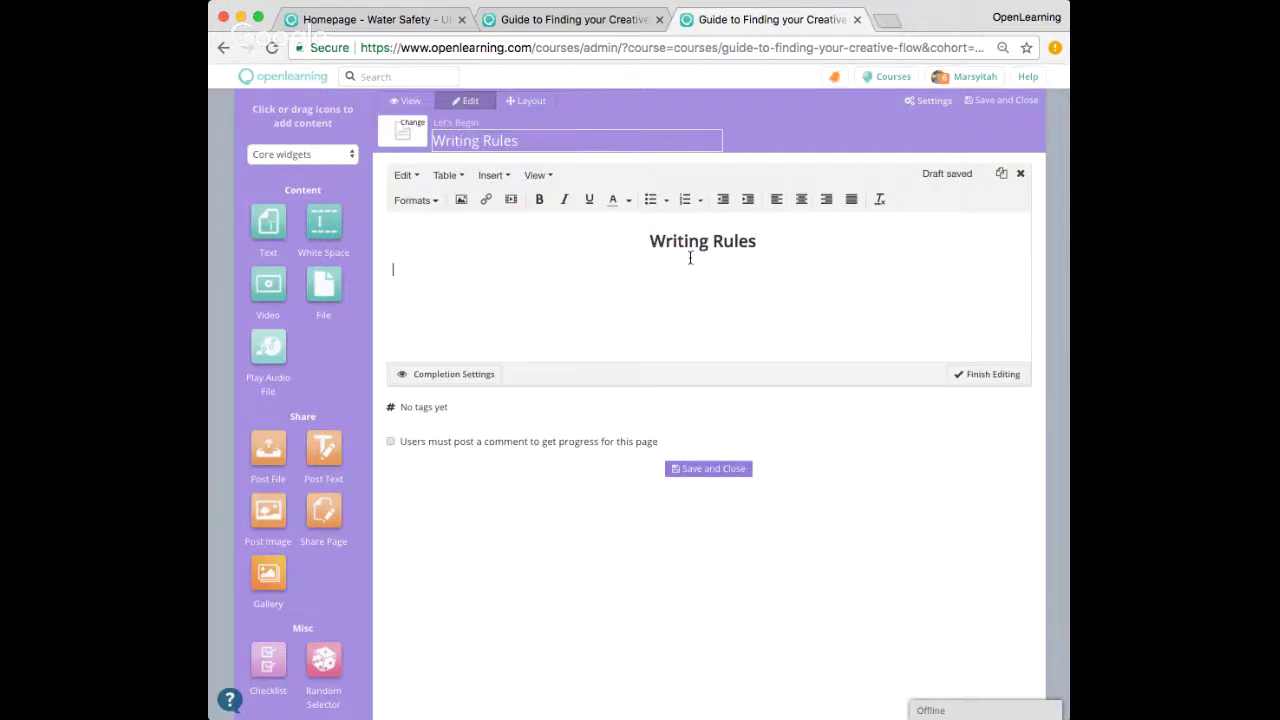
Upload the open-book photo as an image below the Writing Rules heading and set its width to 350
{"action": "left_click", "coordinate": [457, 199]}
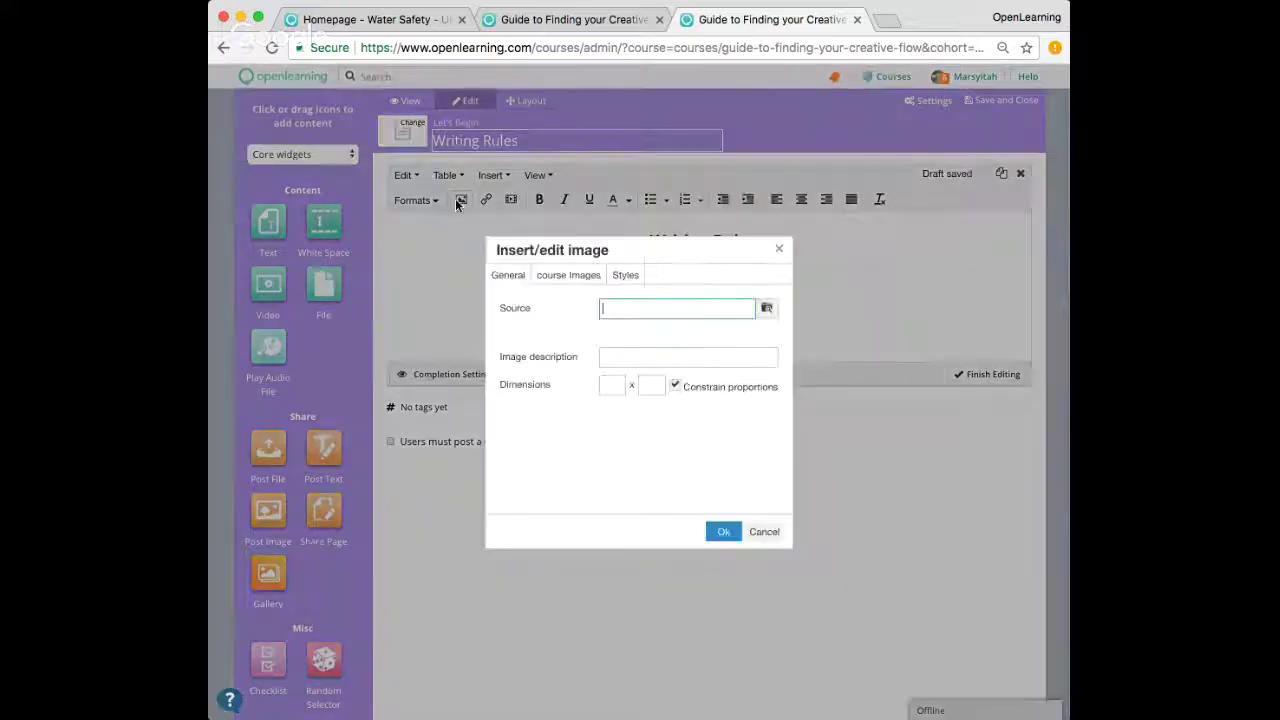
{"action": "left_click", "coordinate": [767, 308]}
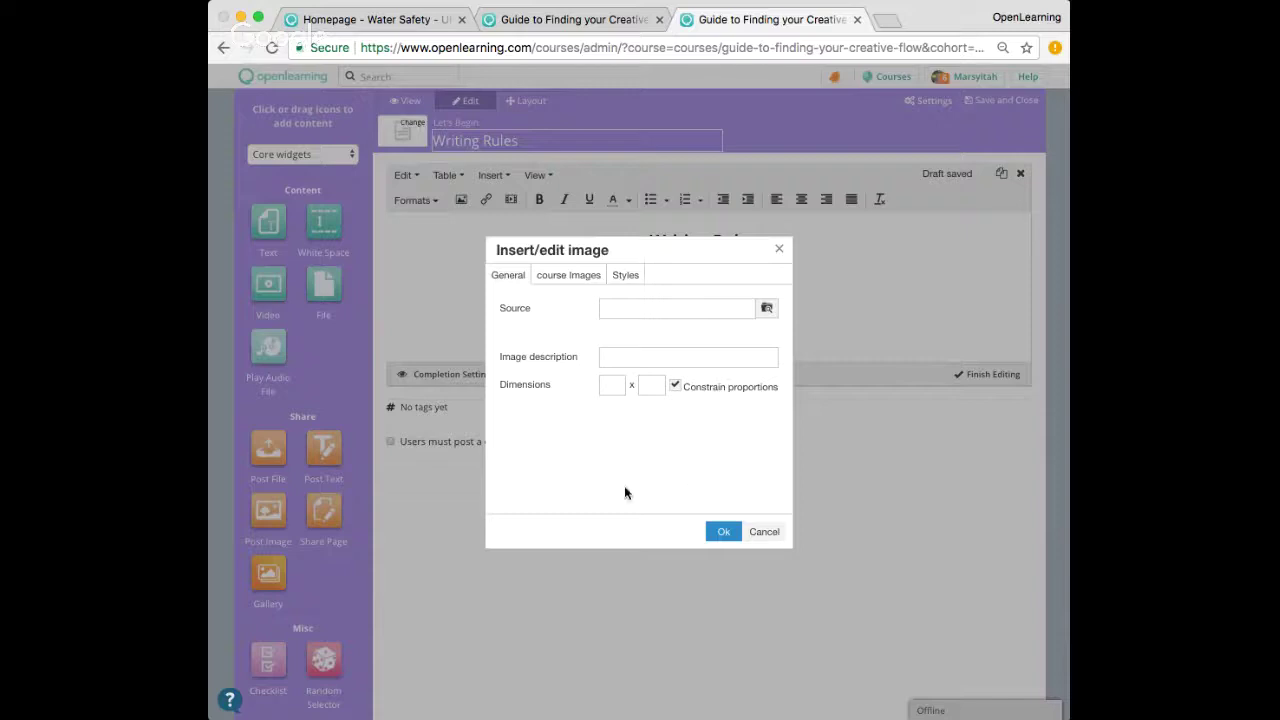
{"action": "left_click", "coordinate": [611, 387]}
{"action": "type", "text": "350"}
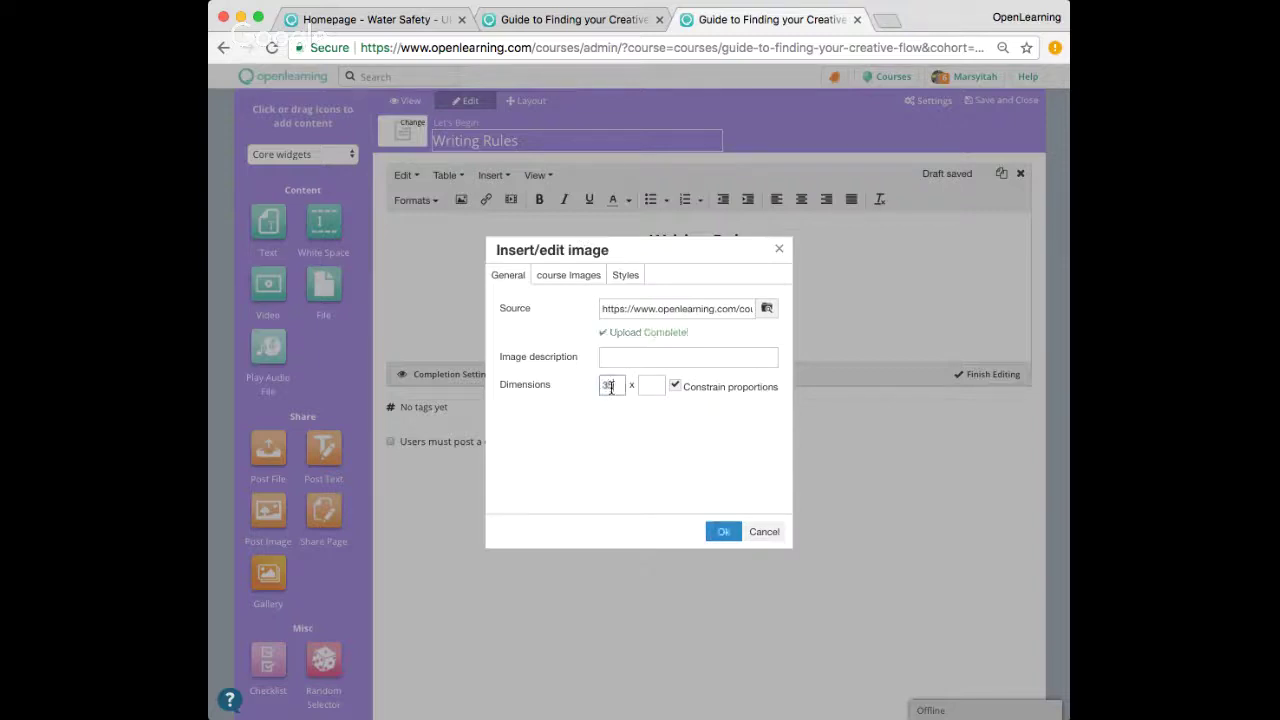
Apply the Bordered, Centered and Shadow styles to the uploaded image and insert it
{"action": "left_click", "coordinate": [625, 276]}
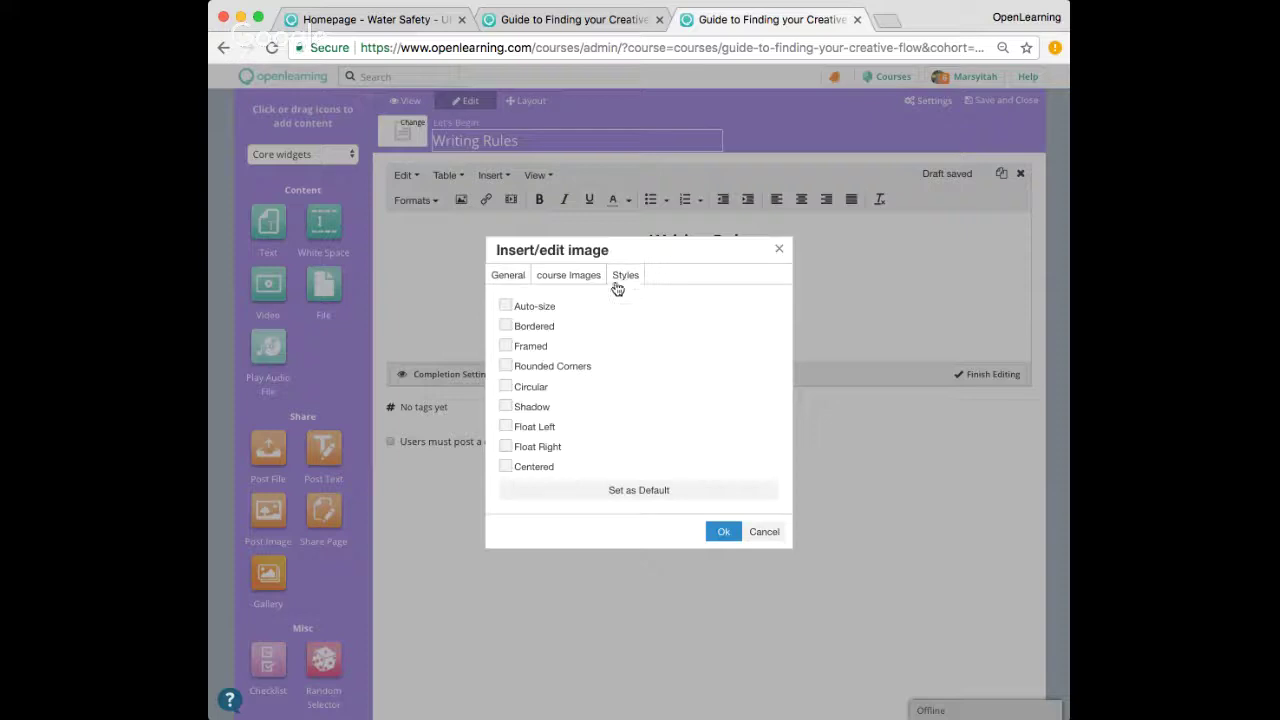
{"action": "left_click", "coordinate": [506, 326]}
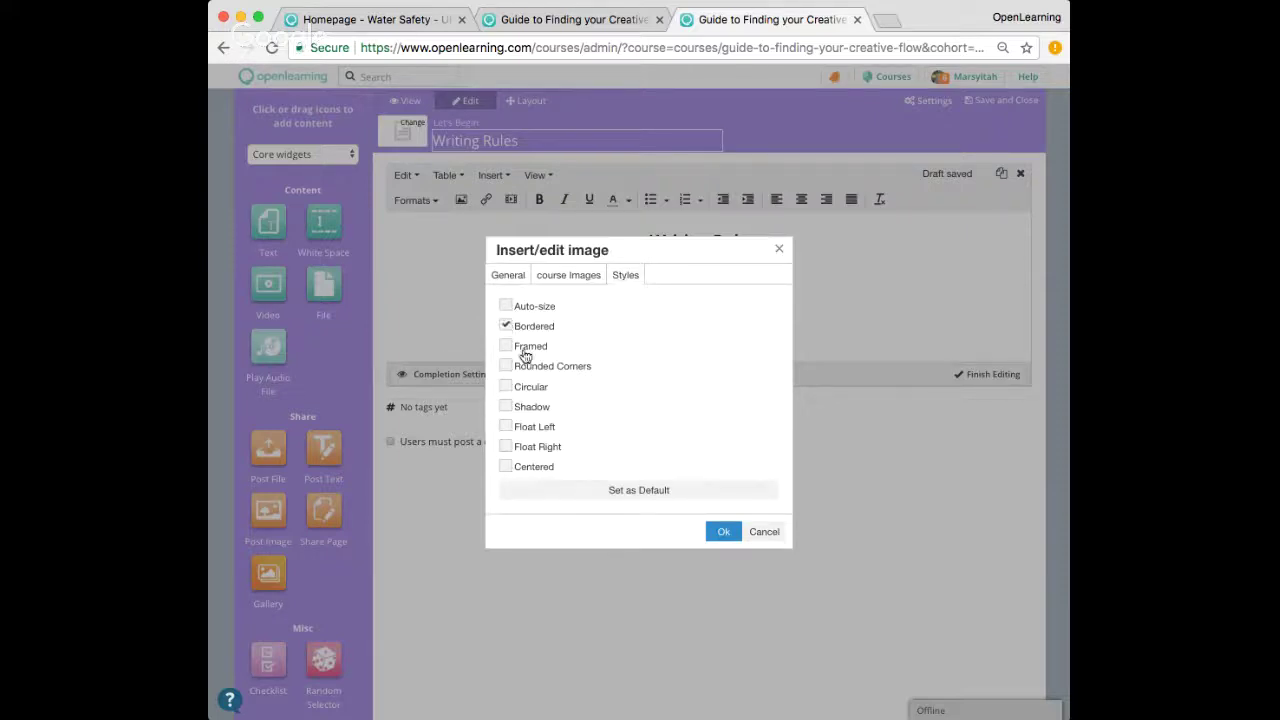
{"action": "left_click", "coordinate": [506, 467]}
{"action": "left_click", "coordinate": [506, 407]}
{"action": "left_click", "coordinate": [723, 532]}
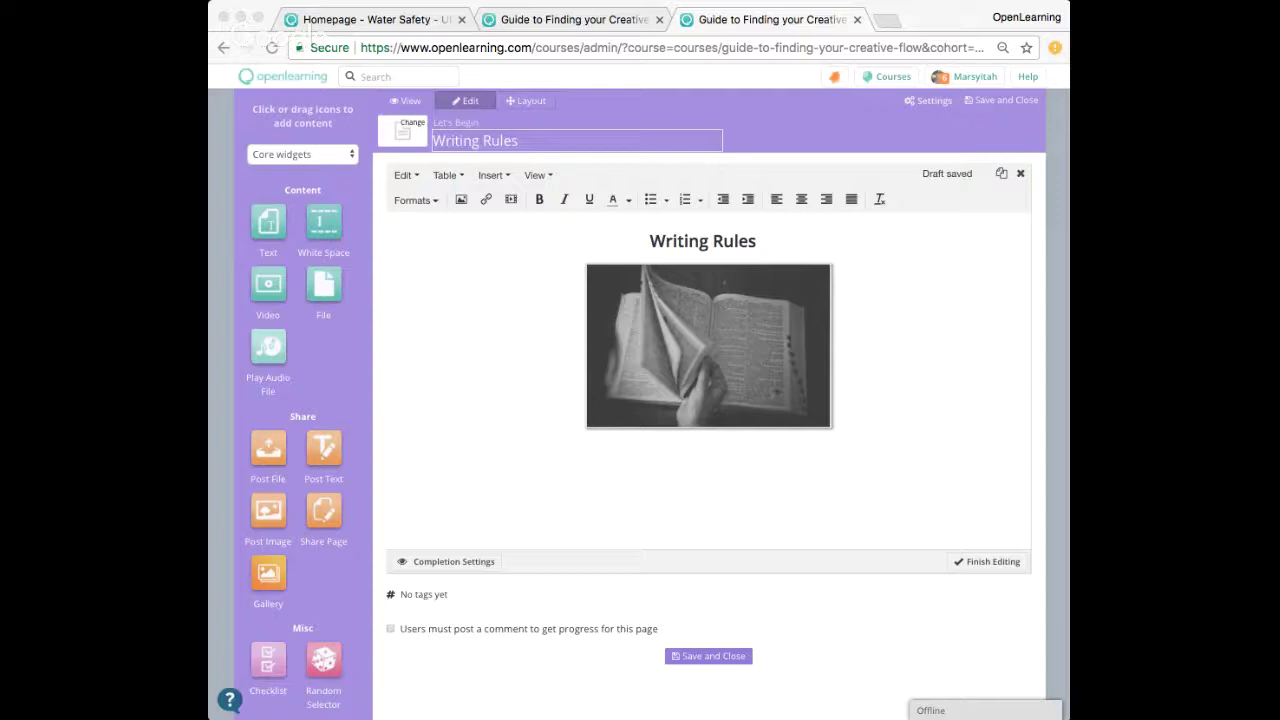
Below the image, add the rules introduction and numbered list: Keep your hand moving; Go with the first word that comes to head; Don't think
{"action": "left_click", "coordinate": [462, 465]}
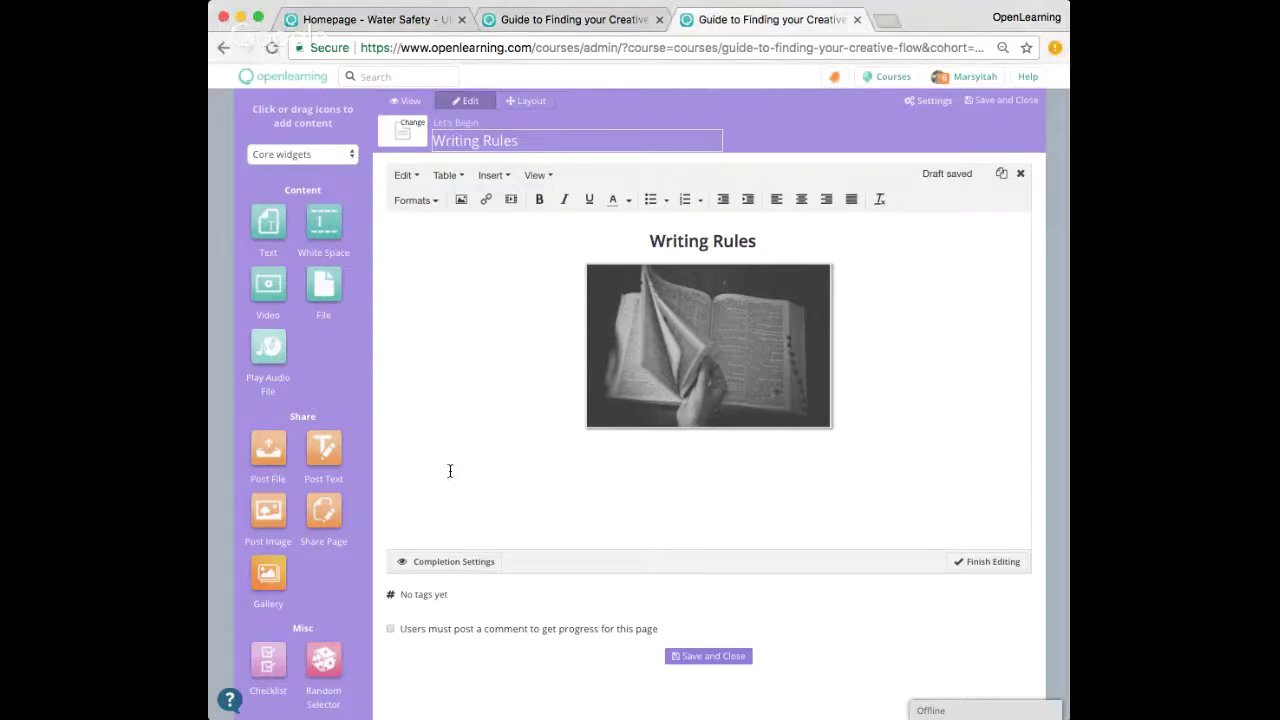
{"action": "type", "text": "Here are the rules which you will need to commit to memory because you need to follow them for every piece of writing you do on the course: Keep your hand moving Go with the first word that comes to head Don't think"}
{"action": "scroll", "coordinate": [533, 534], "scroll_direction": "down", "scroll_amount": 3}
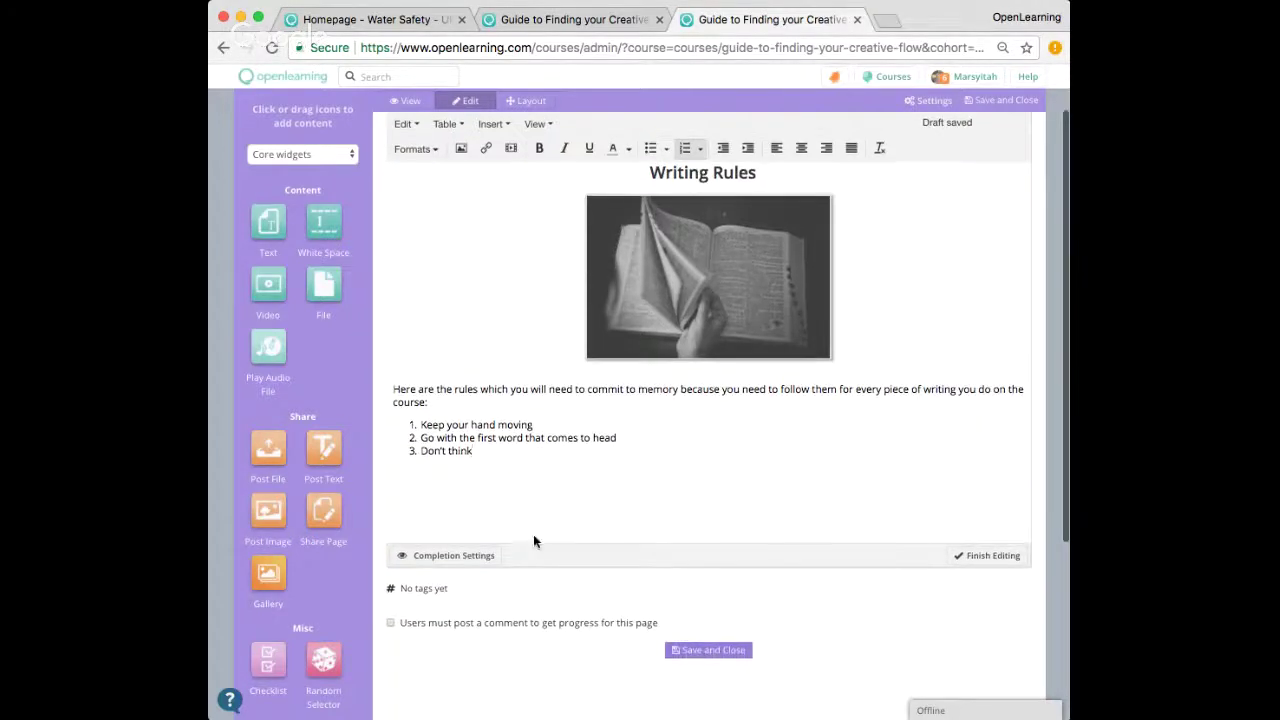
Try the Container format on the three numbered writing rules and undo it
{"action": "left_click_drag", "start_coordinate": [492, 392], "coordinate": [419, 366]}
{"action": "left_click", "coordinate": [432, 150]}
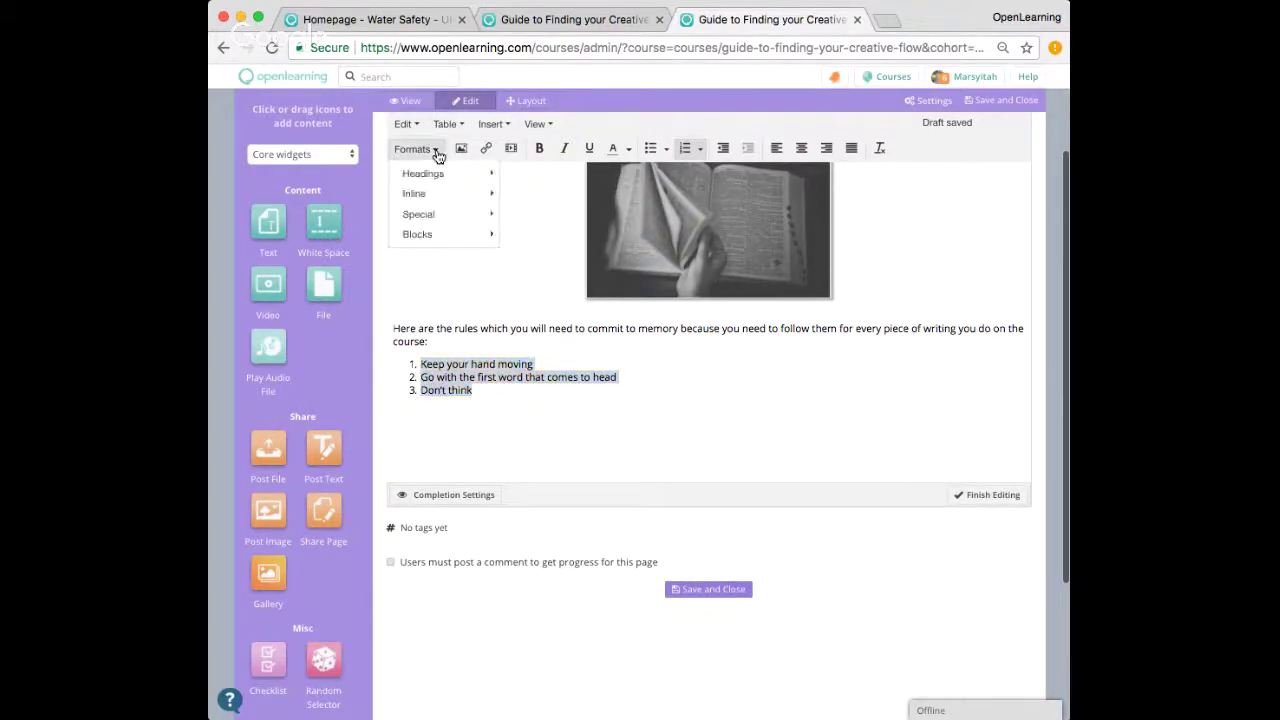
{"action": "mouse_move", "coordinate": [434, 202]}
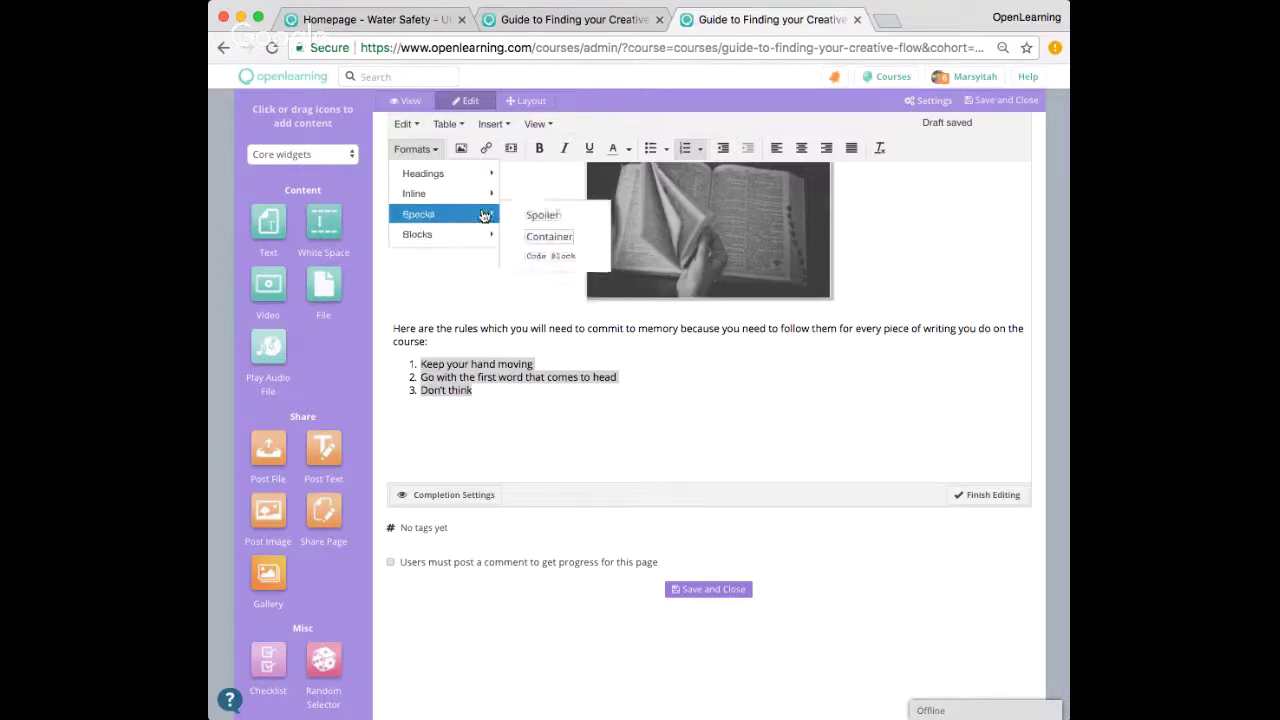
{"action": "left_click", "coordinate": [558, 236]}
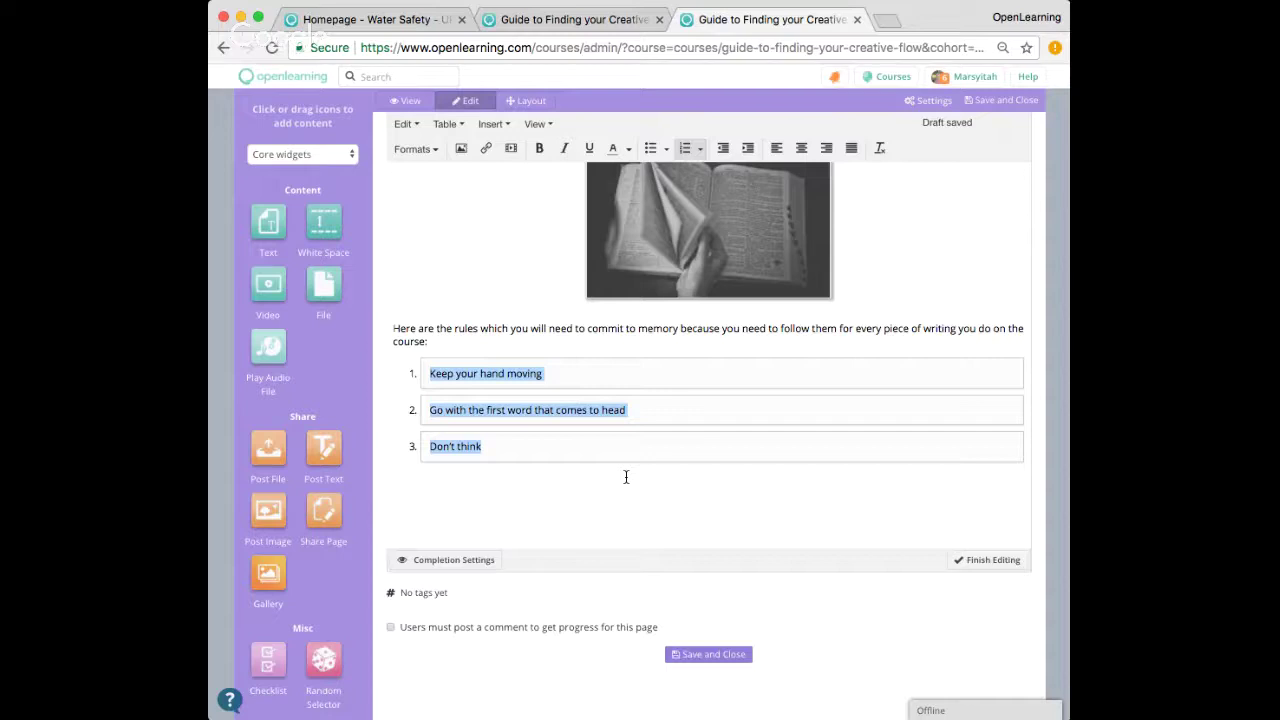
{"action": "key", "text": "ctrl+z"}
{"action": "left_click", "coordinate": [541, 401]}
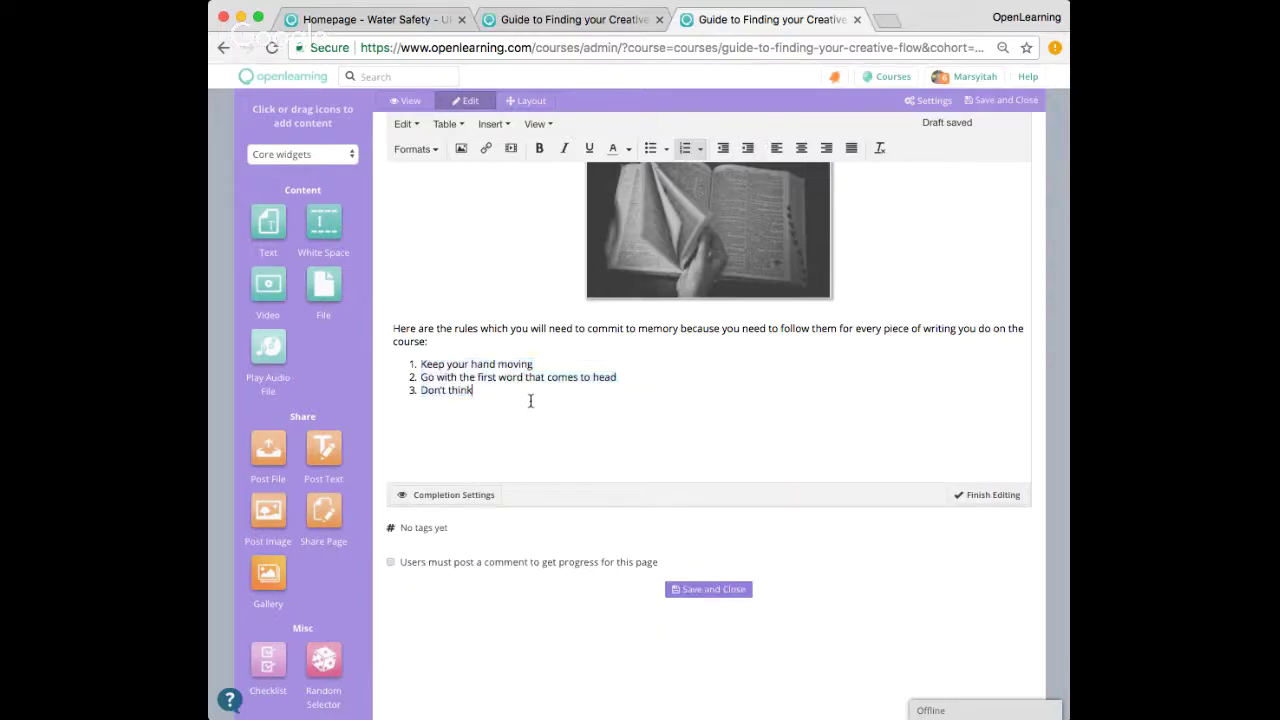
Finish editing the Writing Rules text section, then save and close the page
{"action": "scroll", "coordinate": [550, 460], "scroll_direction": "up", "scroll_amount": 3}
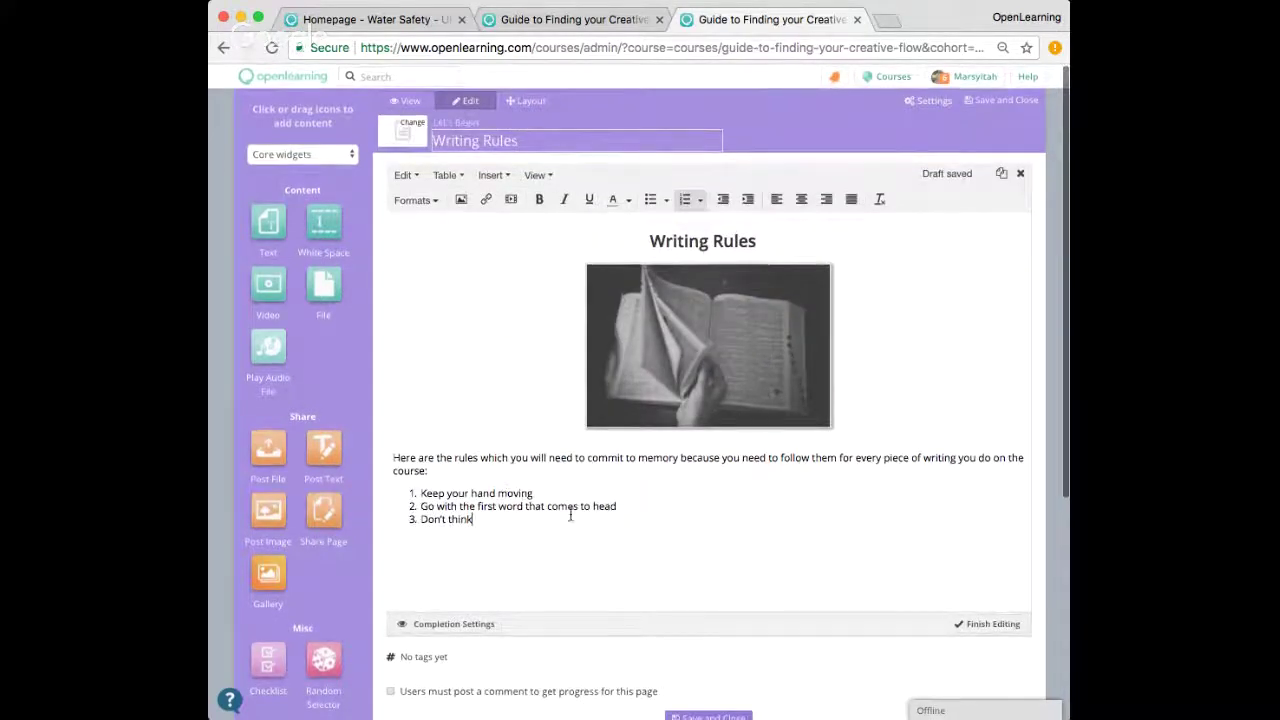
{"action": "scroll", "coordinate": [572, 518], "scroll_direction": "down", "scroll_amount": 2}
{"action": "scroll", "coordinate": [572, 518], "scroll_direction": "down", "scroll_amount": 1}
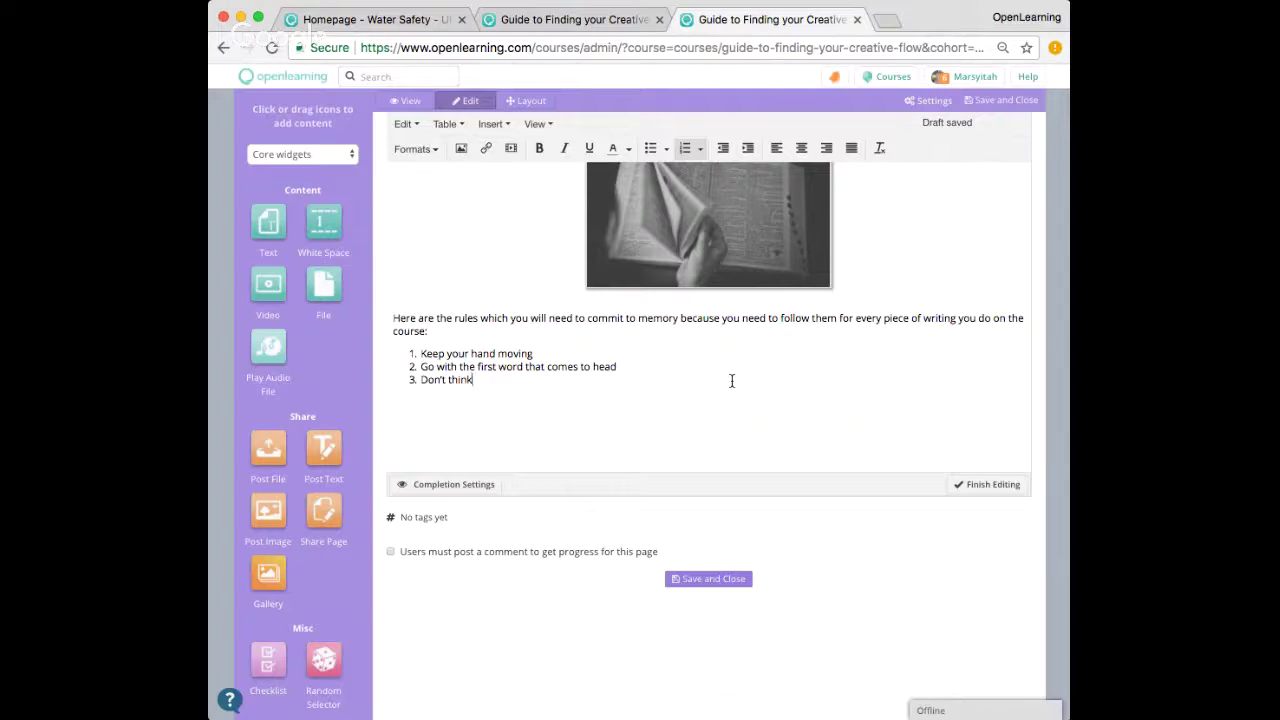
{"action": "left_click", "coordinate": [978, 484]}
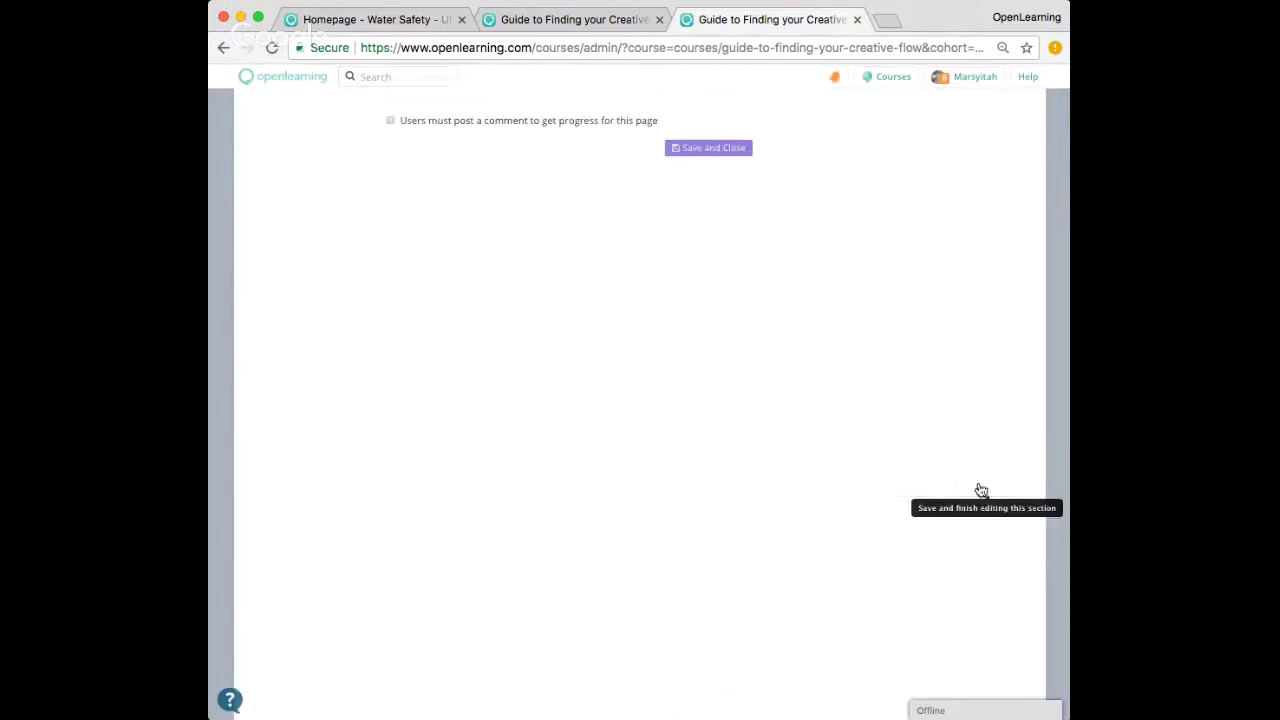
{"action": "left_click", "coordinate": [727, 156]}
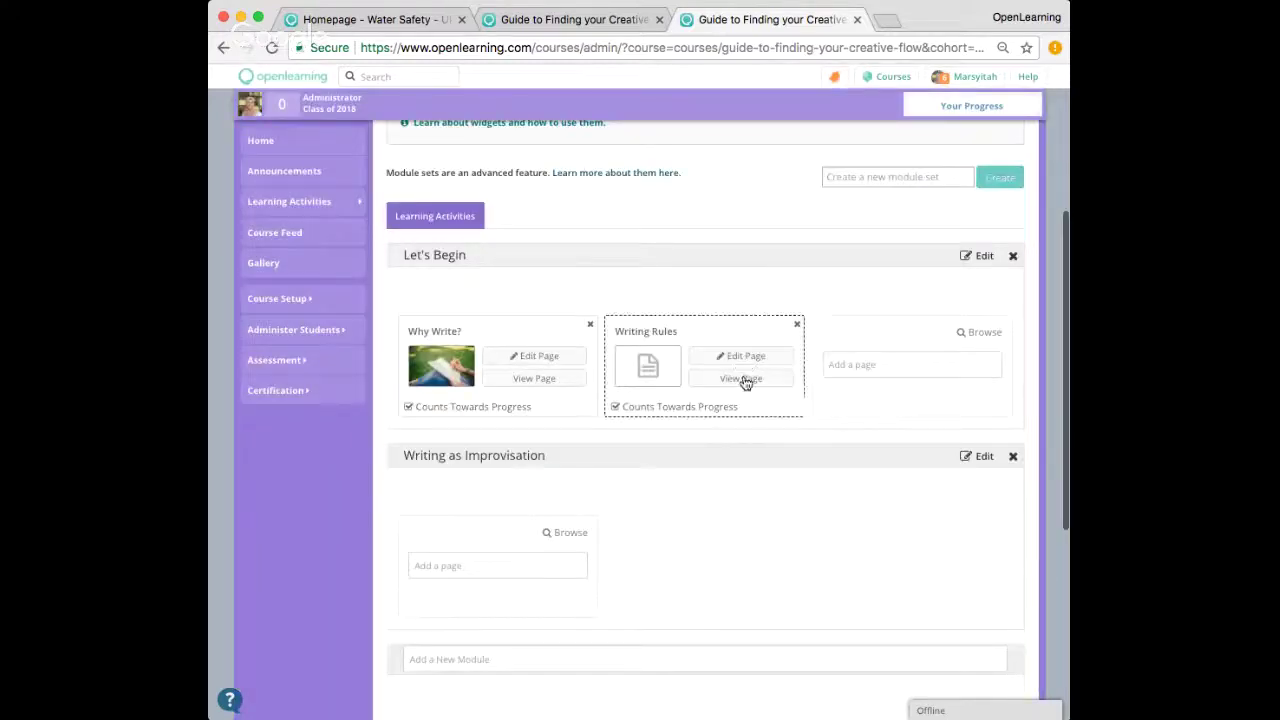
View the published Writing Rules page with its image and numbered rules, and reopen it for editing
{"action": "left_click", "coordinate": [743, 379]}
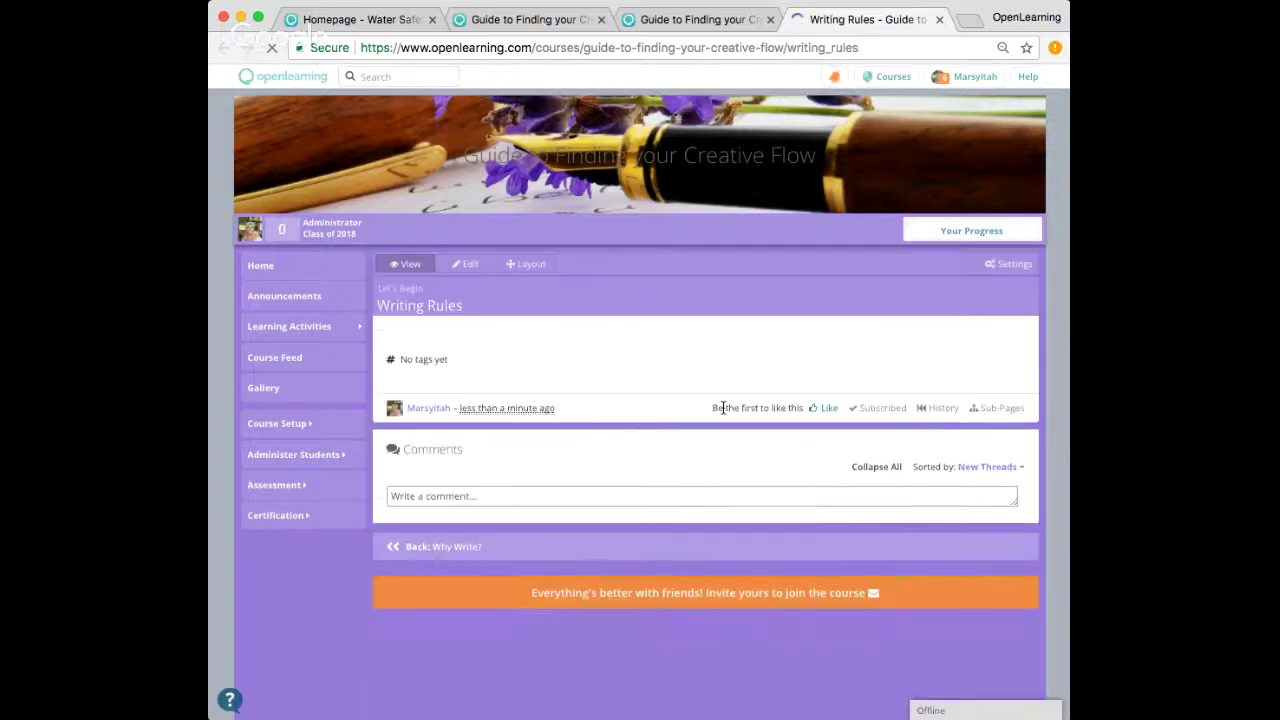
{"action": "scroll", "coordinate": [747, 433], "scroll_direction": "down", "scroll_amount": 4}
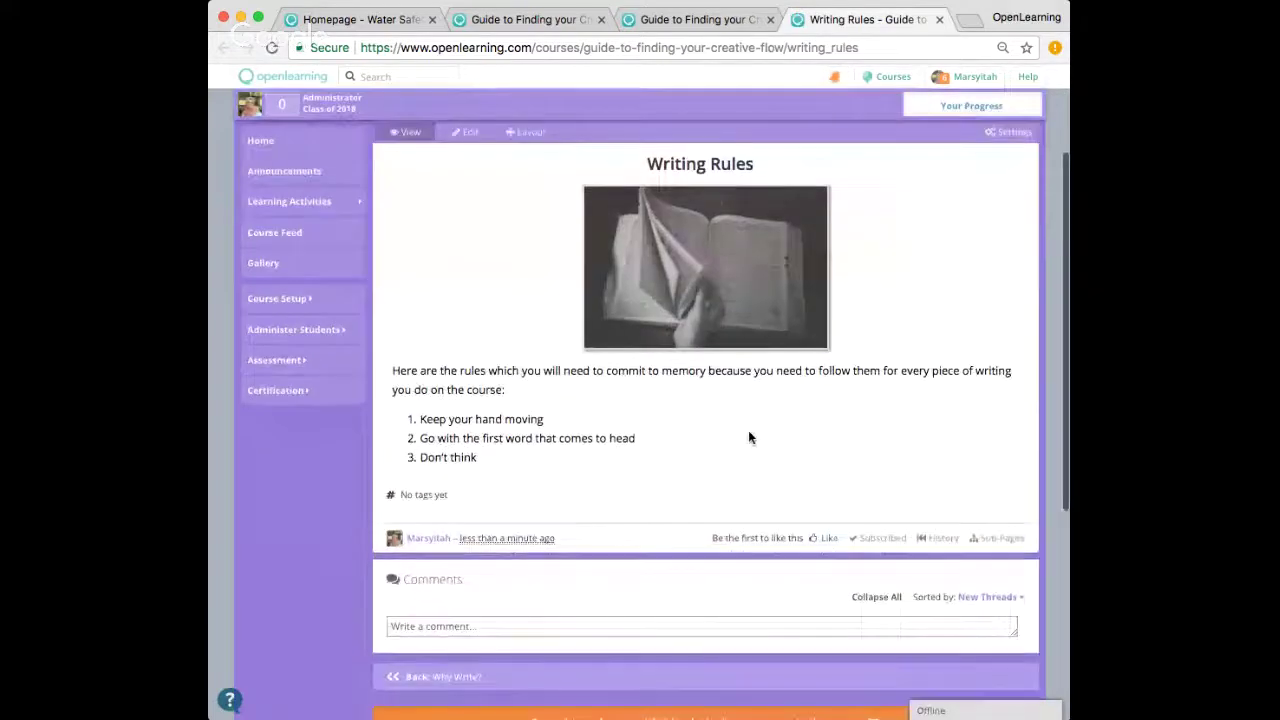
{"action": "scroll", "coordinate": [747, 433], "scroll_direction": "up", "scroll_amount": 2}
{"action": "left_click", "coordinate": [465, 170]}
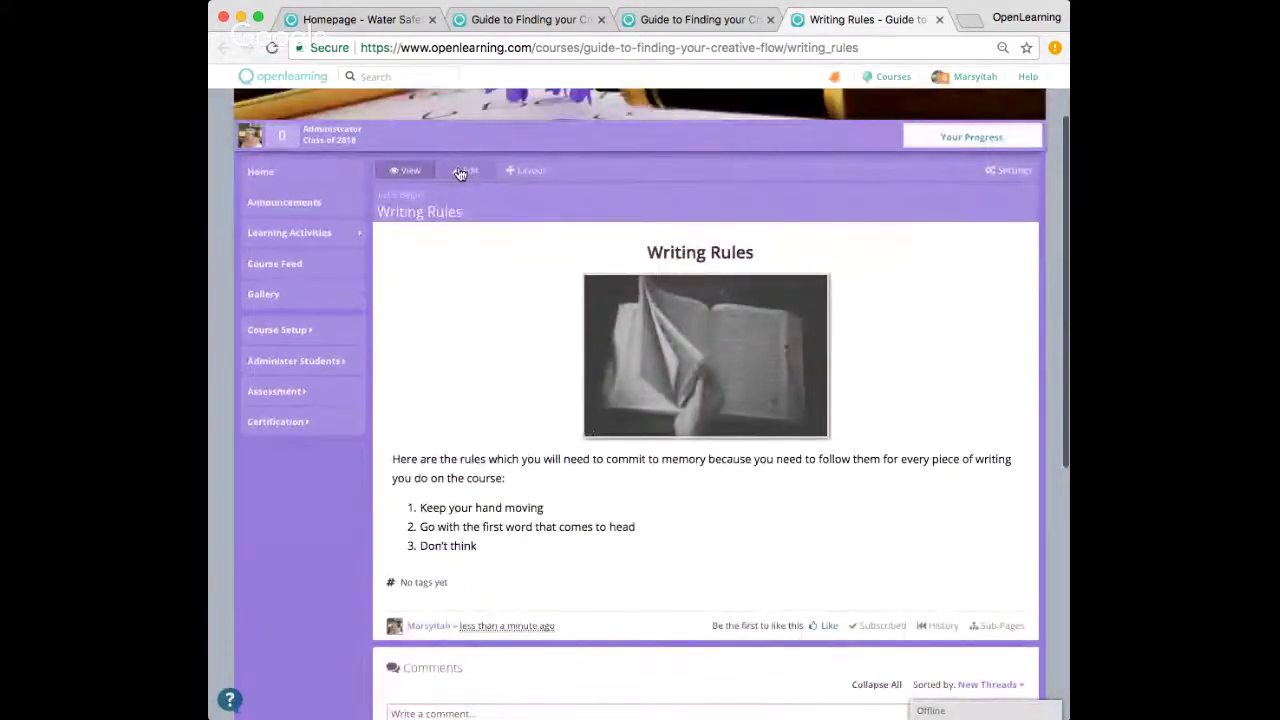
Add a Text section below the writing rules containing the "Activity 2: Writing from a single word" heading and its practice instructions
{"action": "scroll", "coordinate": [700, 446], "scroll_direction": "down", "scroll_amount": 6}
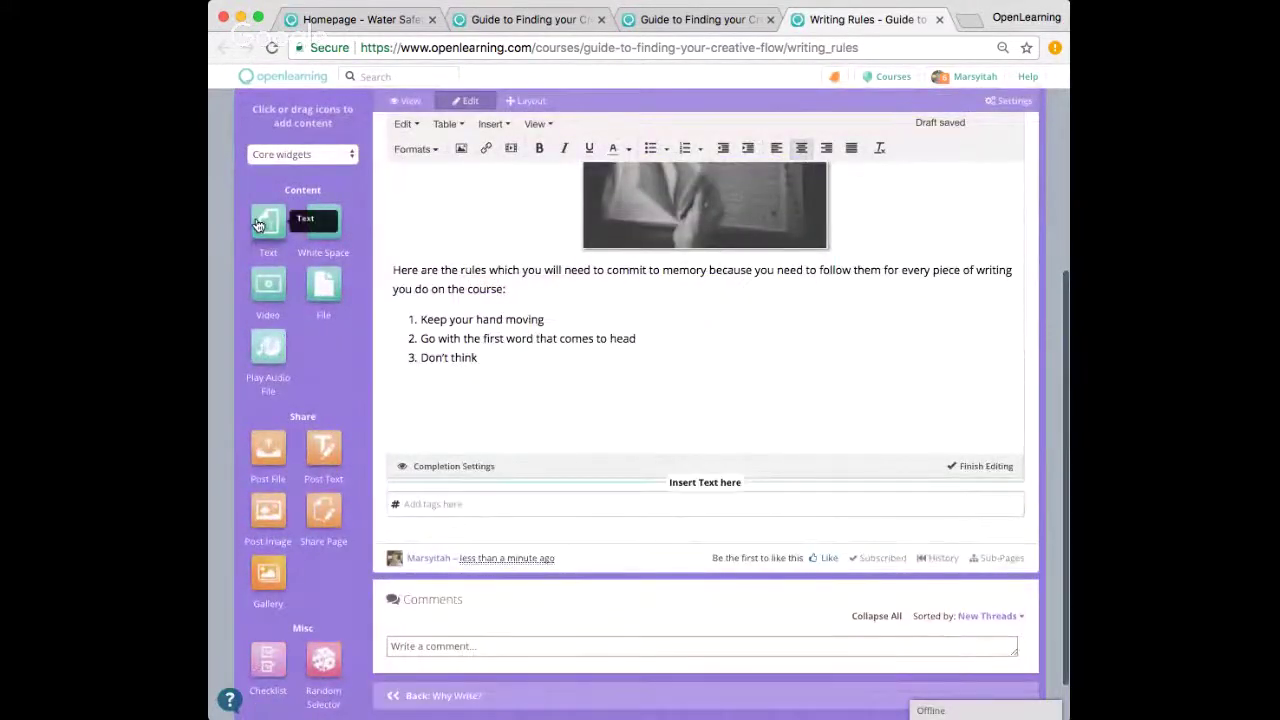
{"action": "left_click_drag", "start_coordinate": [260, 230], "coordinate": [708, 485]}
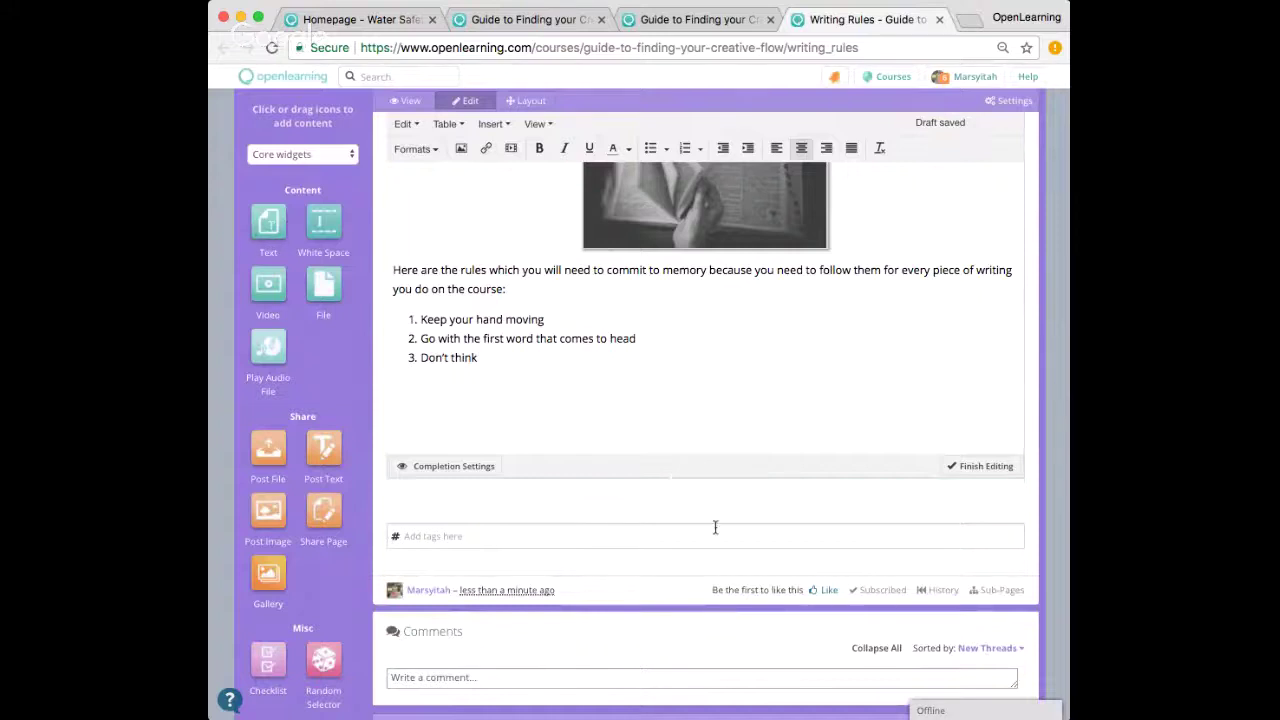
{"action": "left_click", "coordinate": [708, 336]}
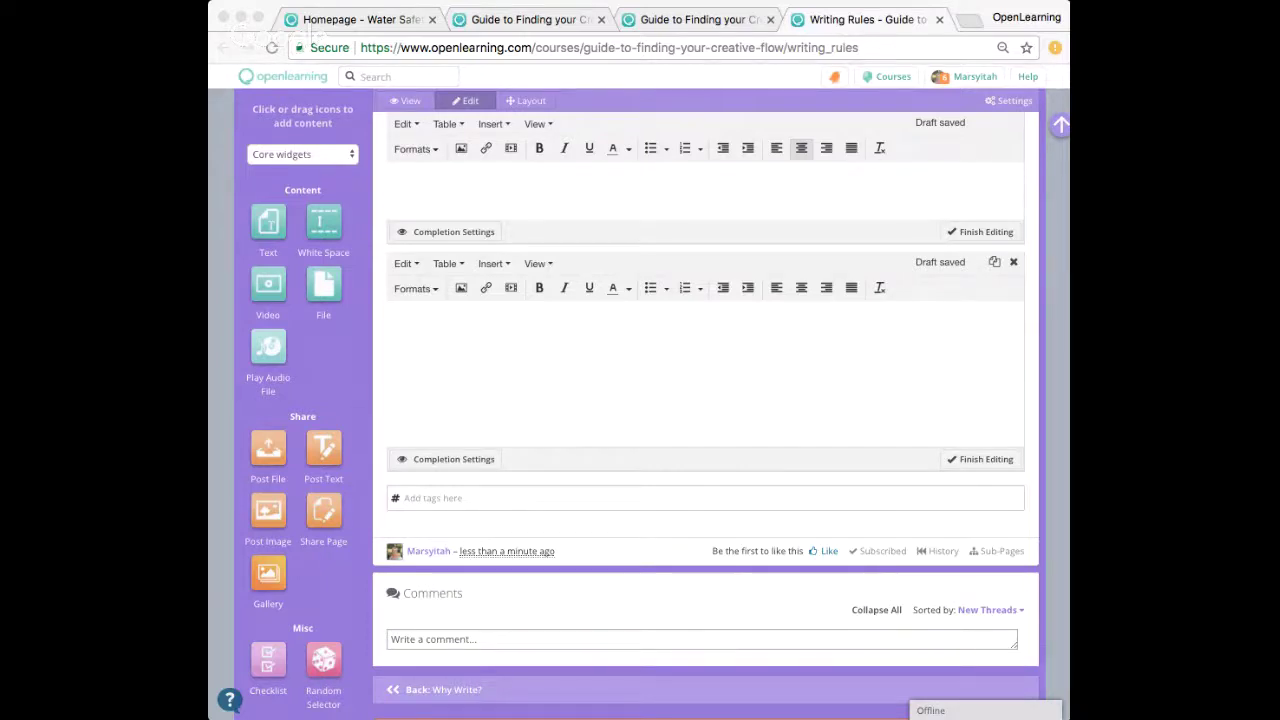
{"action": "left_click", "coordinate": [487, 356]}
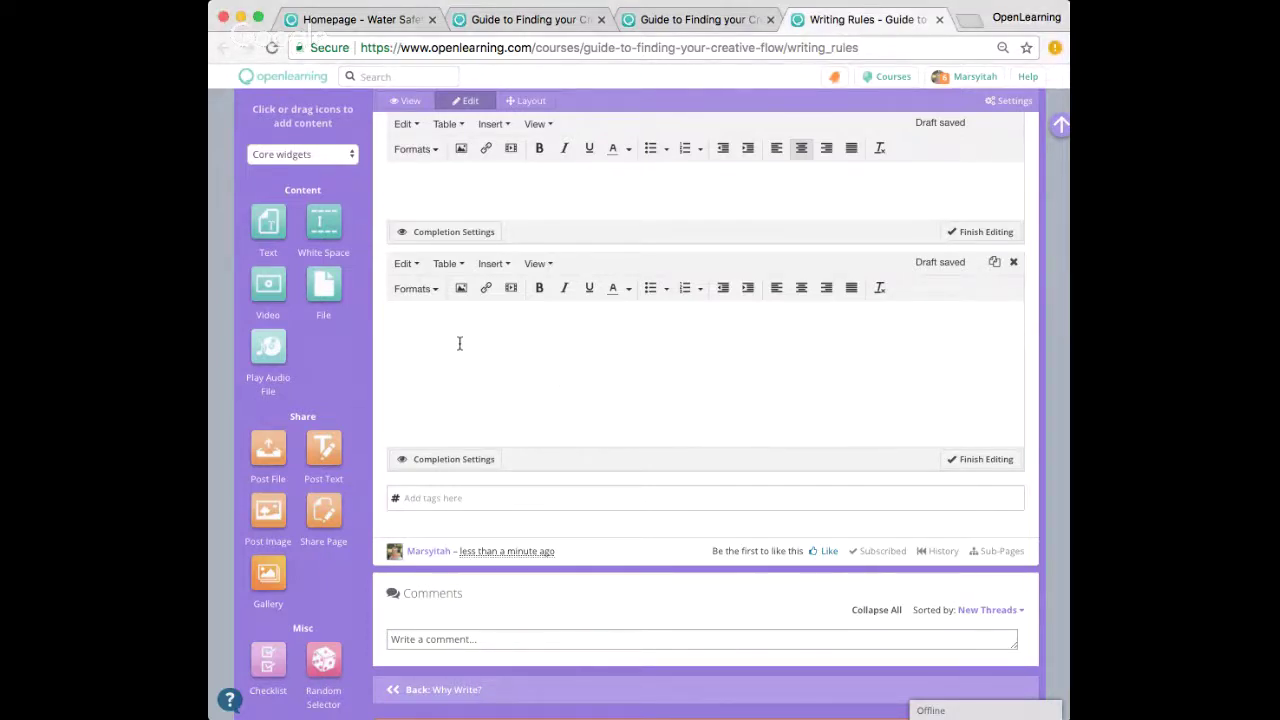
{"action": "type", "text": "Activity 2: Writing from a single word Let's practice the rules above. In this activity we are going to use writing prompts to spark off each piece of writing. Open to a random page in a dictionary, magazine or any book available to you right now. What's the first word that you see on the page? Write down anything that you can think of that is related to this word. Continue writing non-stop for 5 minutes. Remember to apply the rules above! You do not need to worry about what comes on to your page as you do this."}
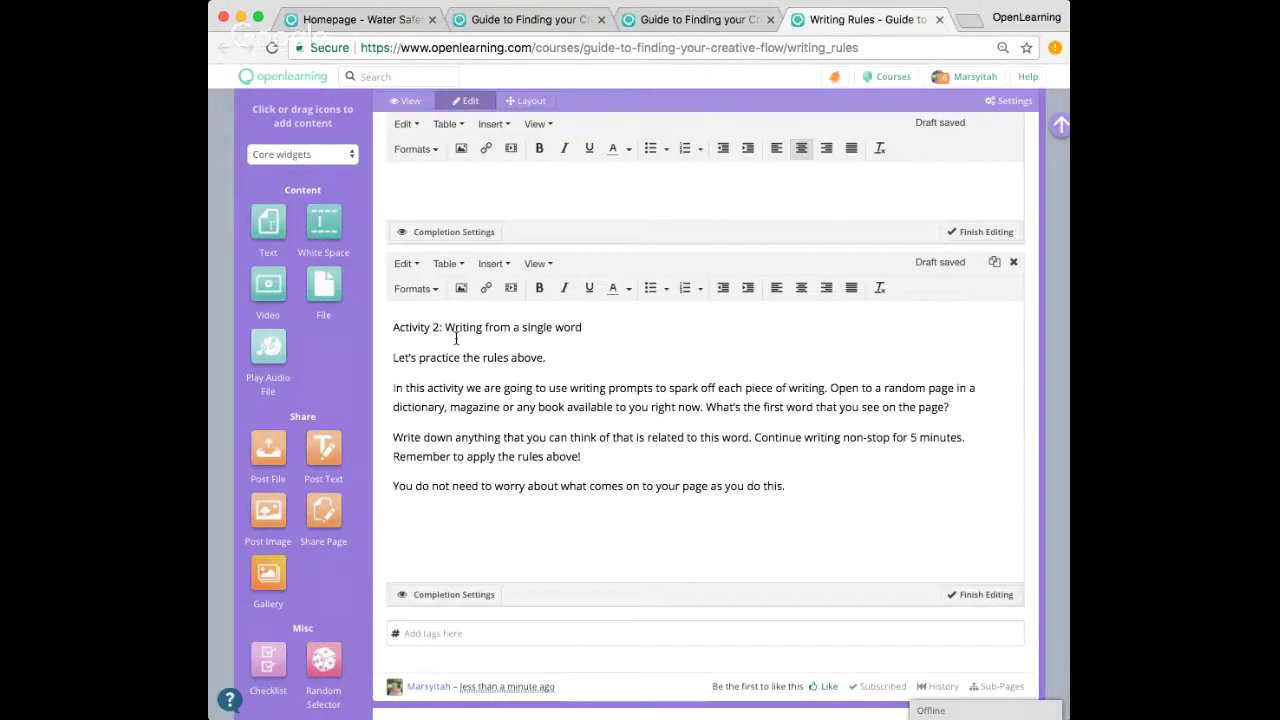
Bold the Activity 2 heading and apply the Container format to the whole activity text
{"action": "left_click_drag", "start_coordinate": [393, 328], "coordinate": [618, 328]}
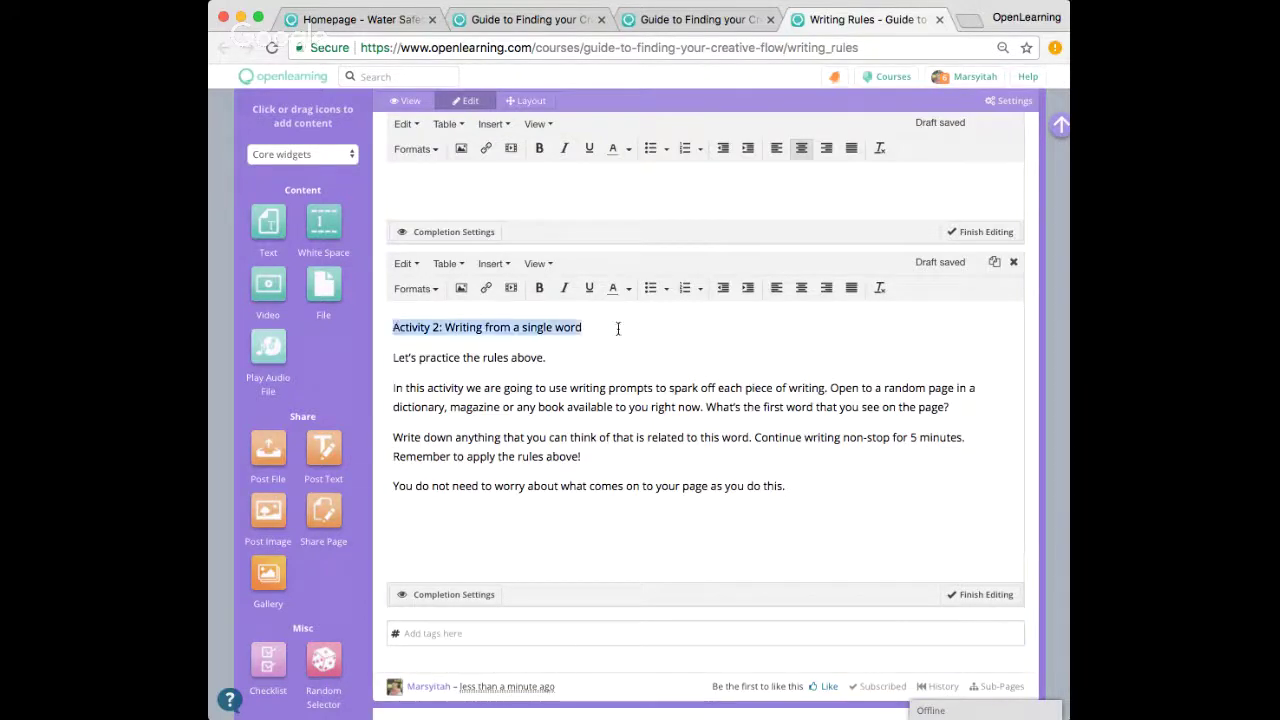
{"action": "left_click", "coordinate": [539, 288]}
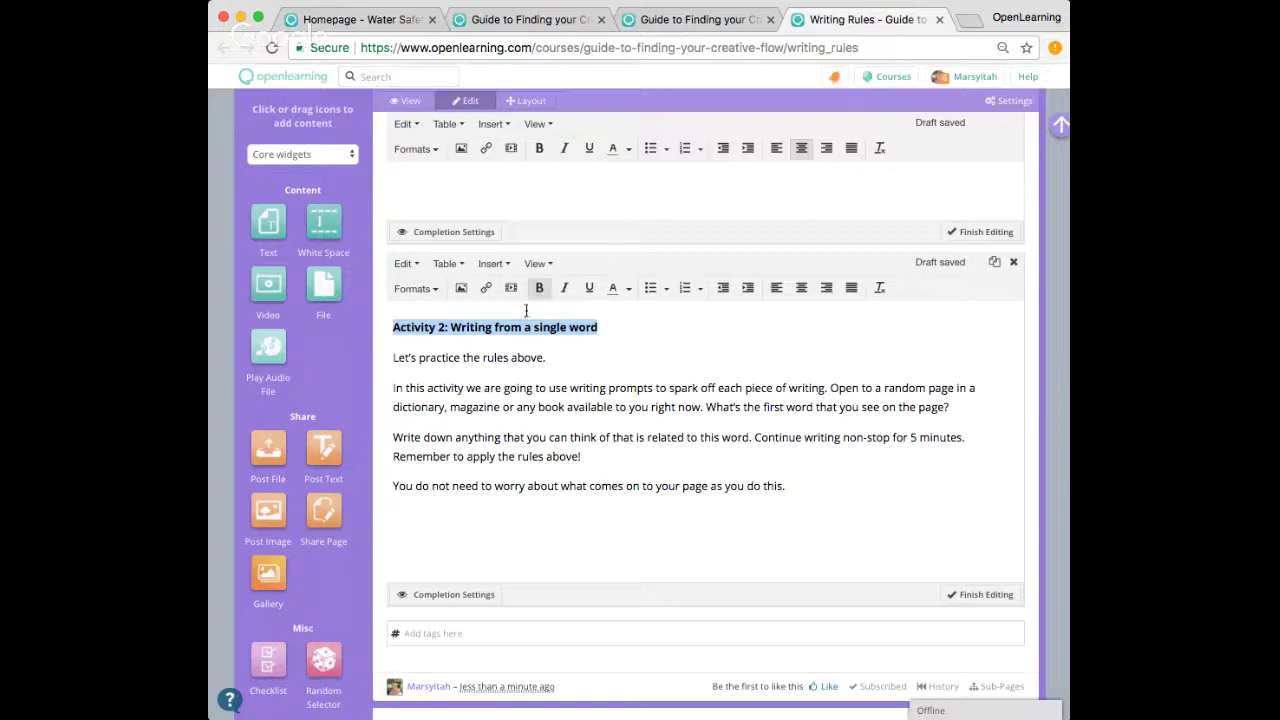
{"action": "left_click", "coordinate": [391, 337]}
{"action": "left_click_drag", "start_coordinate": [391, 337], "coordinate": [786, 490]}
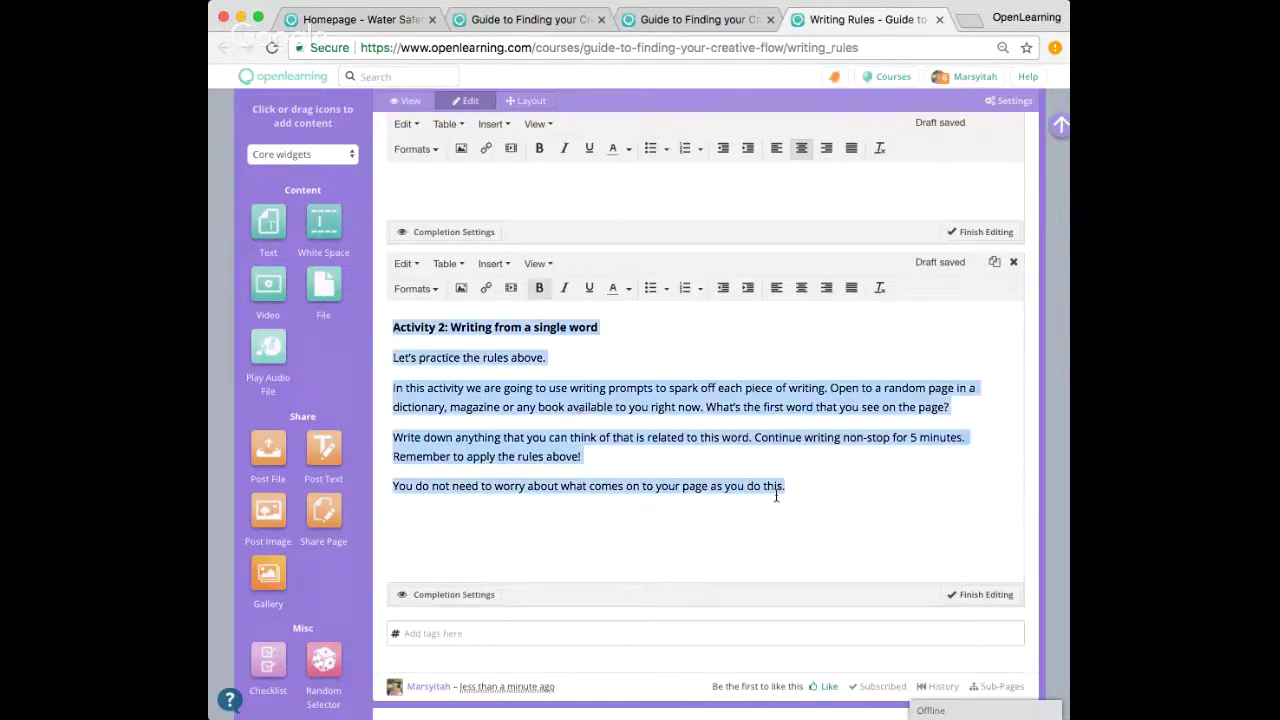
{"action": "left_click", "coordinate": [421, 295]}
{"action": "mouse_move", "coordinate": [433, 355]}
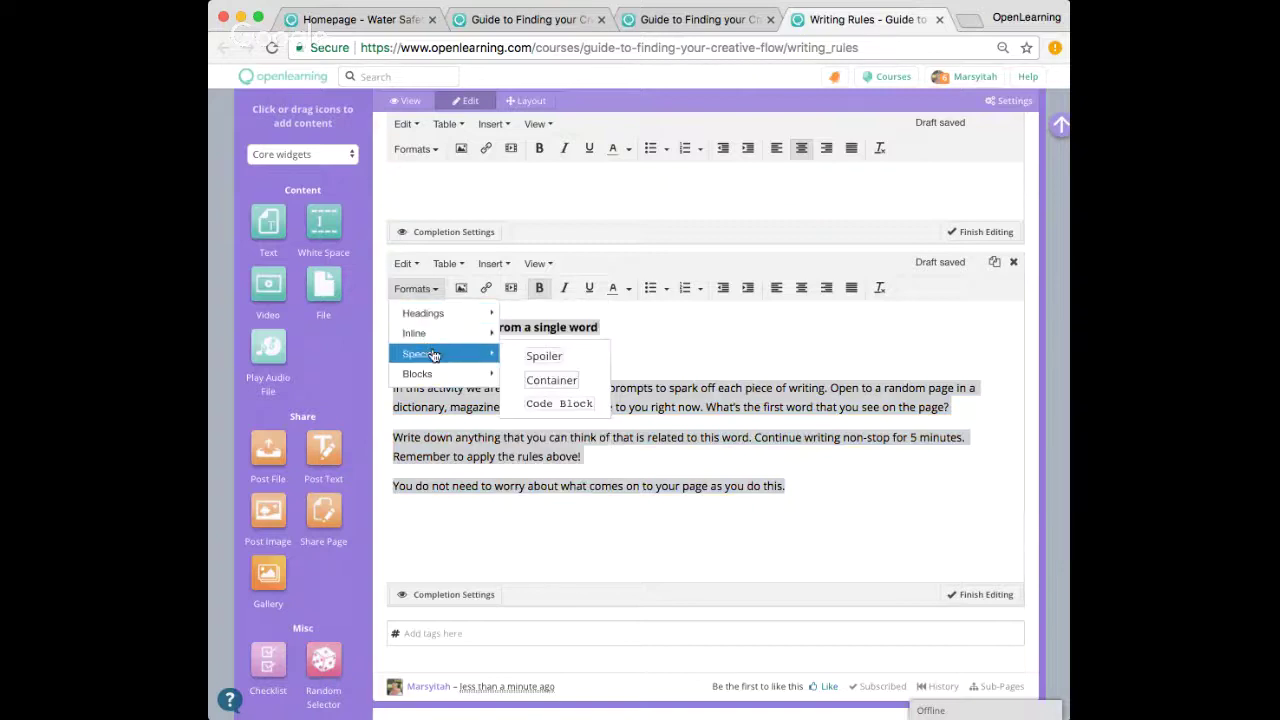
{"action": "left_click", "coordinate": [562, 380]}
{"action": "left_click", "coordinate": [851, 560]}
{"action": "scroll", "coordinate": [719, 515], "scroll_direction": "down", "scroll_amount": 3}
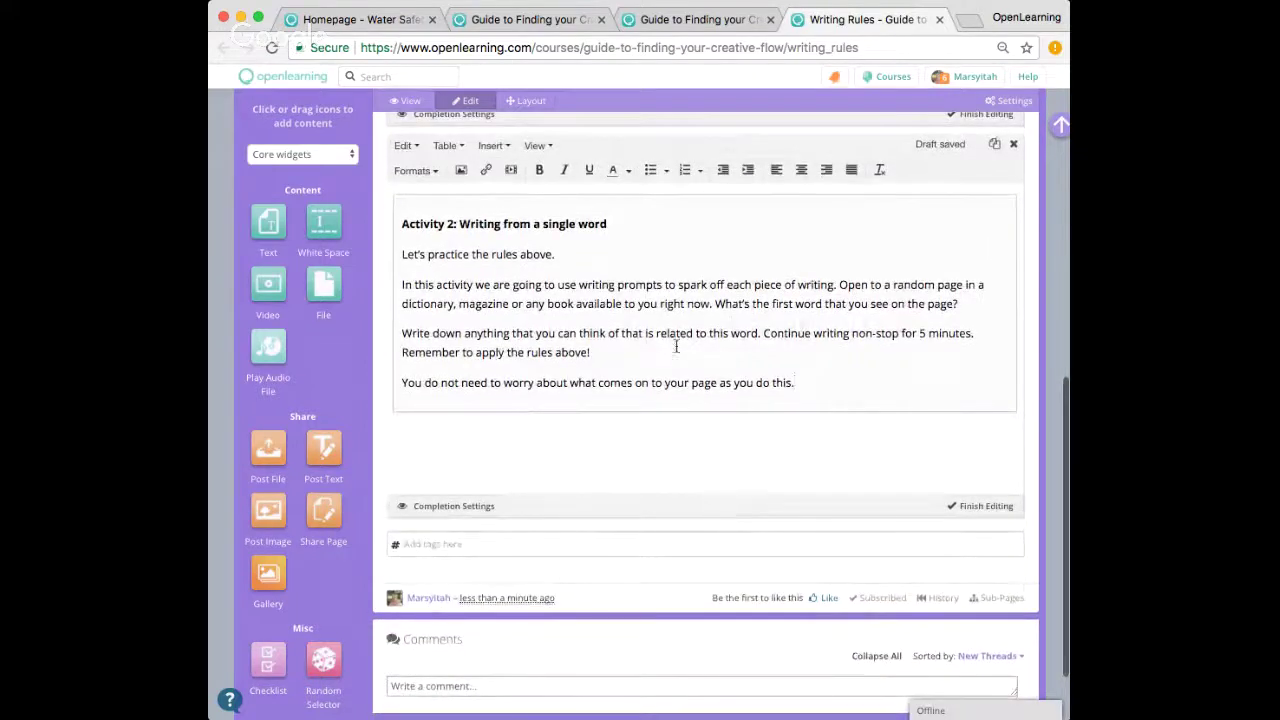
{"action": "scroll", "coordinate": [678, 345], "scroll_direction": "down", "scroll_amount": 1}
{"action": "scroll", "coordinate": [660, 343], "scroll_direction": "up", "scroll_amount": 1}
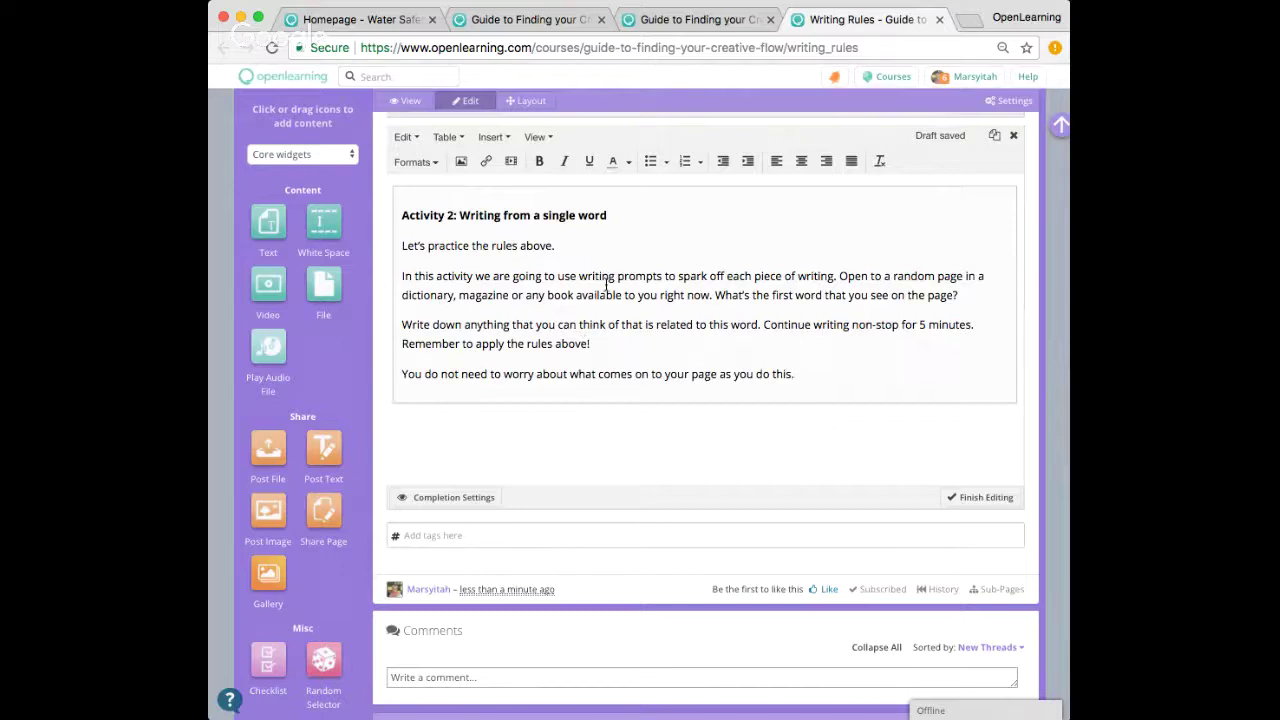
Insert a Post Text widget below the Activity 2 text and set its label to "Share the word that you have selected and your writing below"
{"action": "scroll", "coordinate": [582, 330], "scroll_direction": "down", "scroll_amount": 2}
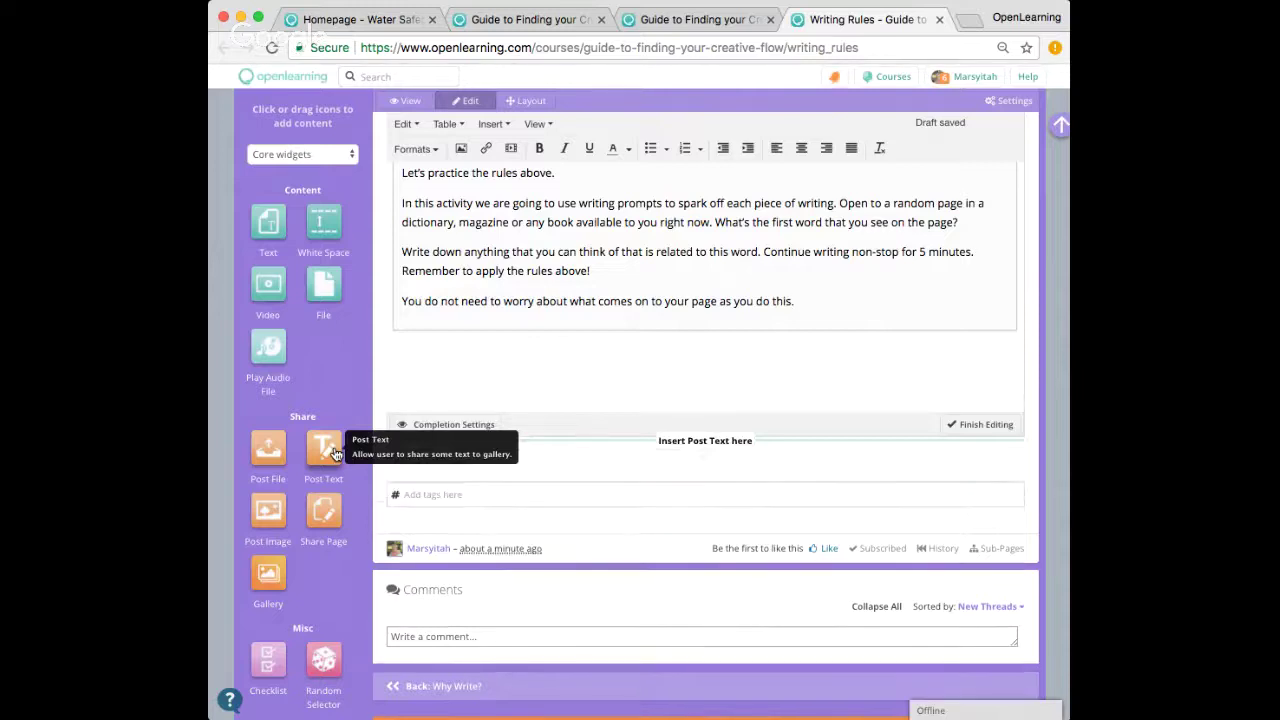
{"action": "left_click", "coordinate": [336, 454]}
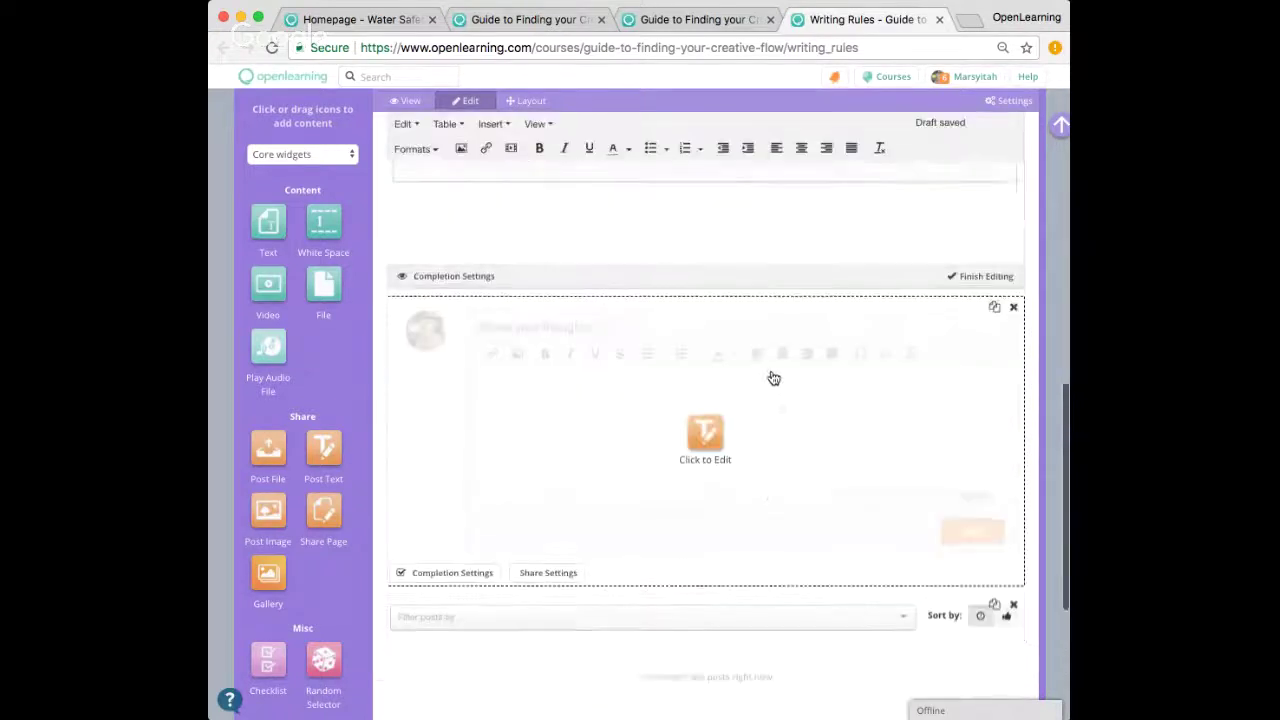
{"action": "left_click", "coordinate": [703, 449]}
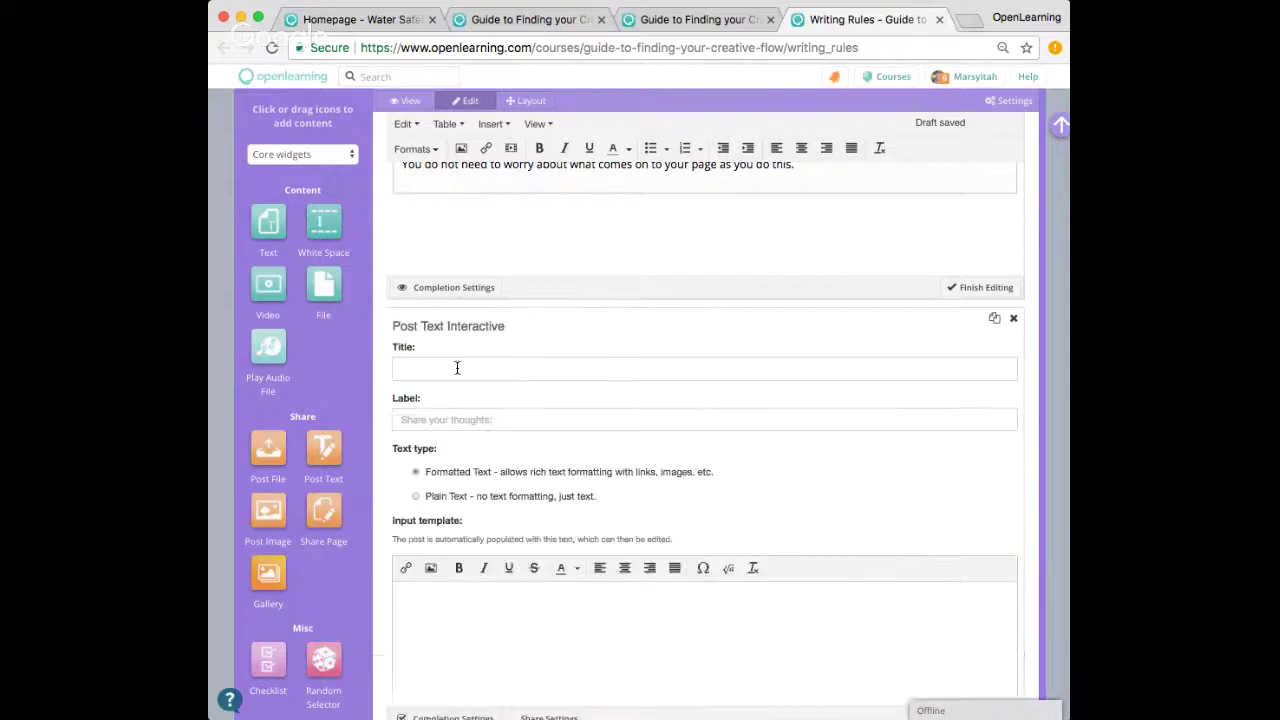
{"action": "left_click", "coordinate": [460, 367]}
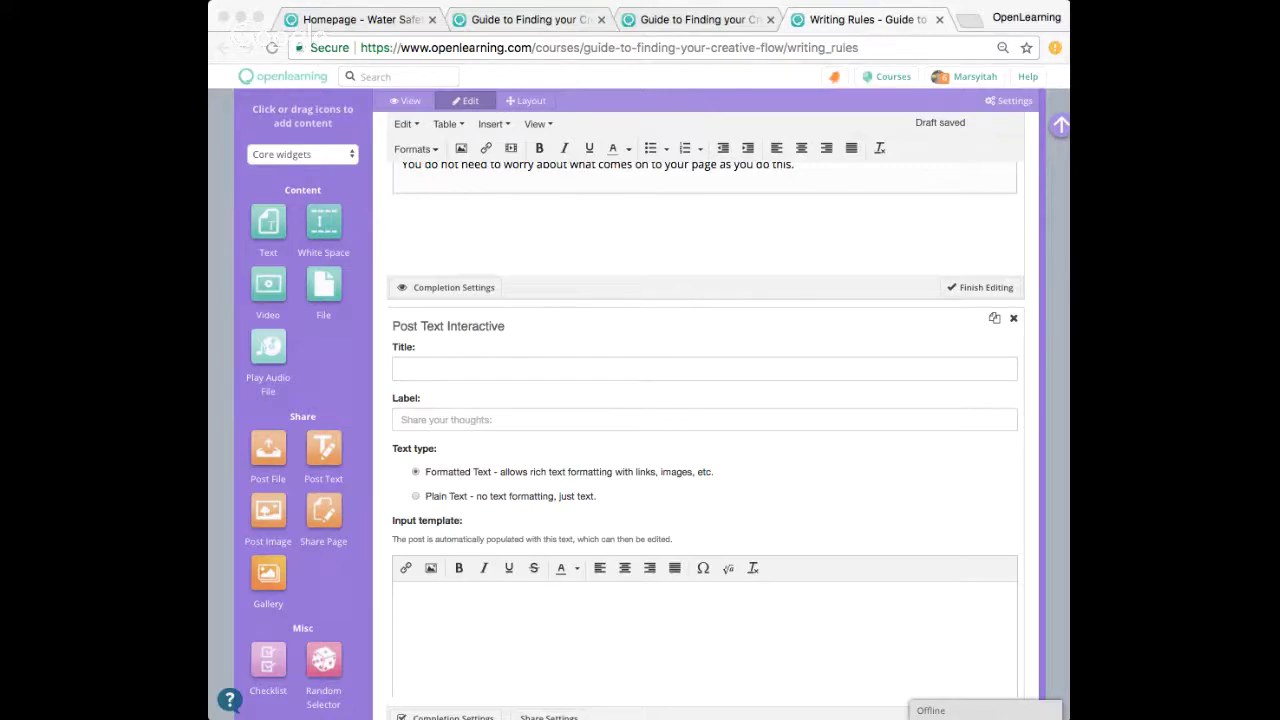
{"action": "left_click", "coordinate": [473, 380]}
{"action": "left_click", "coordinate": [462, 419]}
{"action": "type", "text": "Share the word that you have selected and your writing below."}
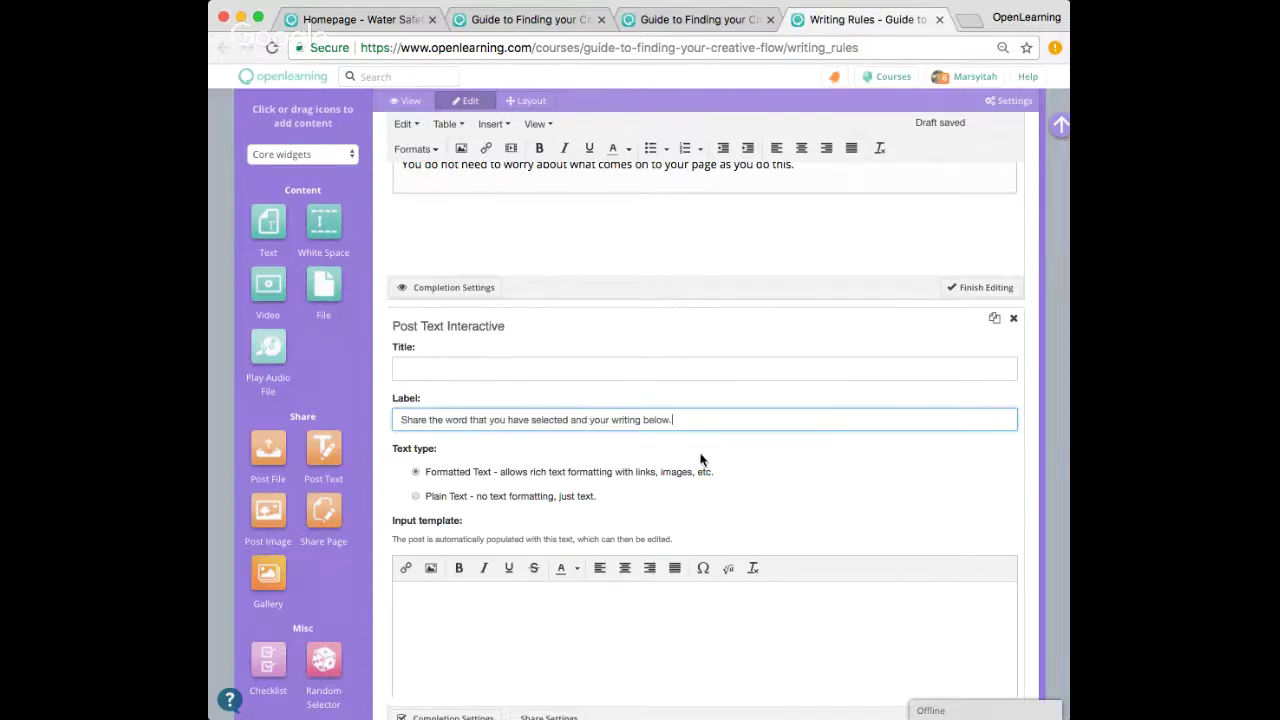
{"action": "scroll", "coordinate": [700, 457], "scroll_direction": "down", "scroll_amount": 2}
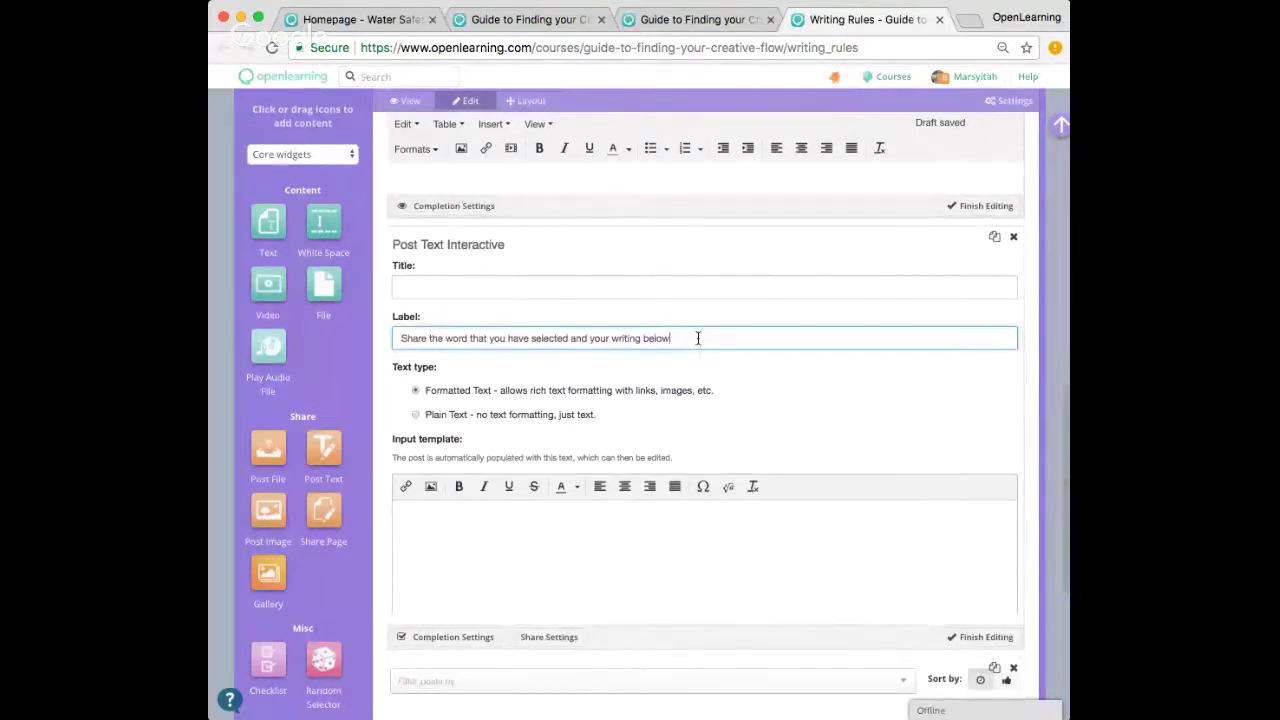
{"action": "key", "text": "BackSpace"}
{"action": "scroll", "coordinate": [700, 340], "scroll_direction": "down", "scroll_amount": 2}
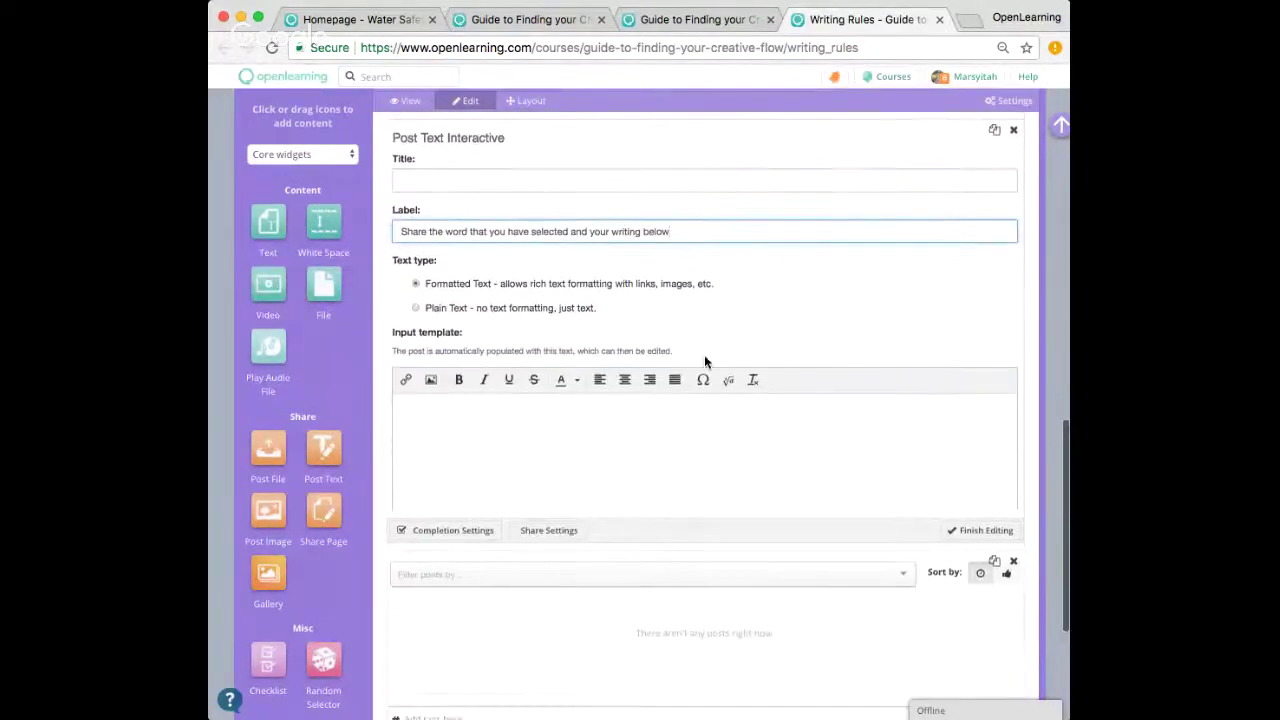
{"action": "left_click", "coordinate": [972, 531]}
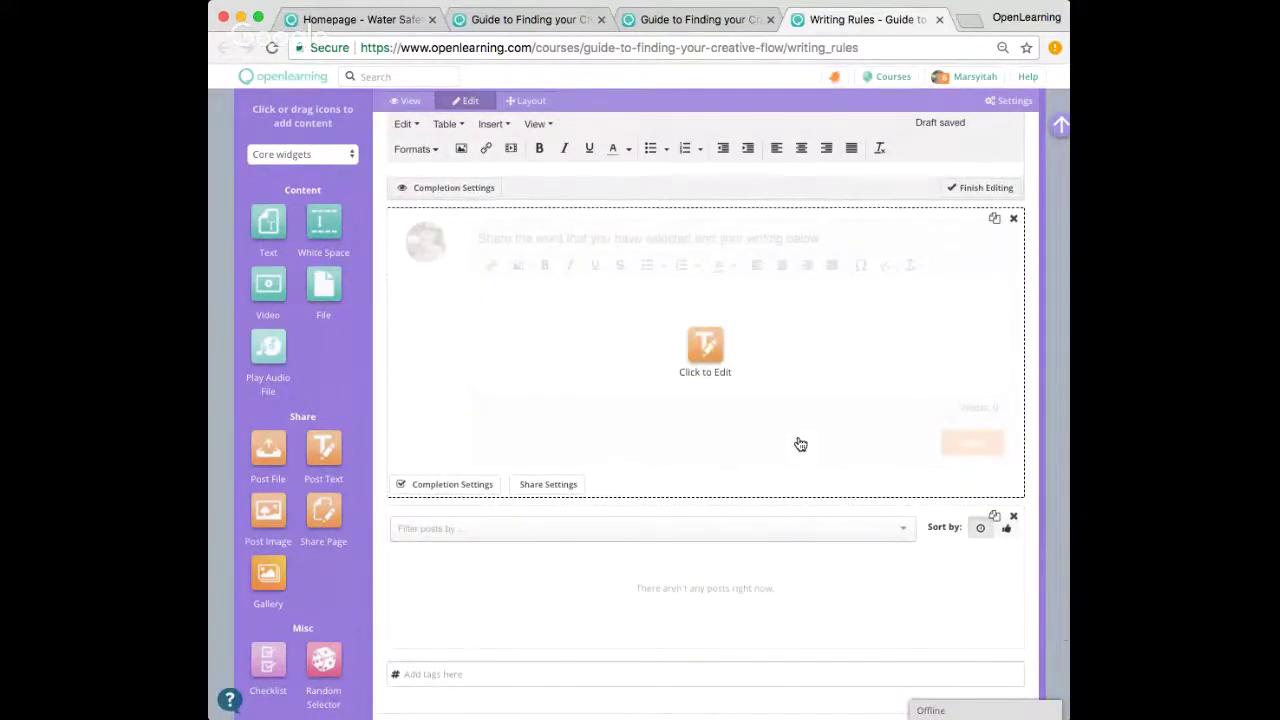
In the page's view mode, write "Power" and the paragraph beginning "Power is one thing that everyone dreams of" as the Activity 2 response
{"action": "left_click", "coordinate": [409, 101]}
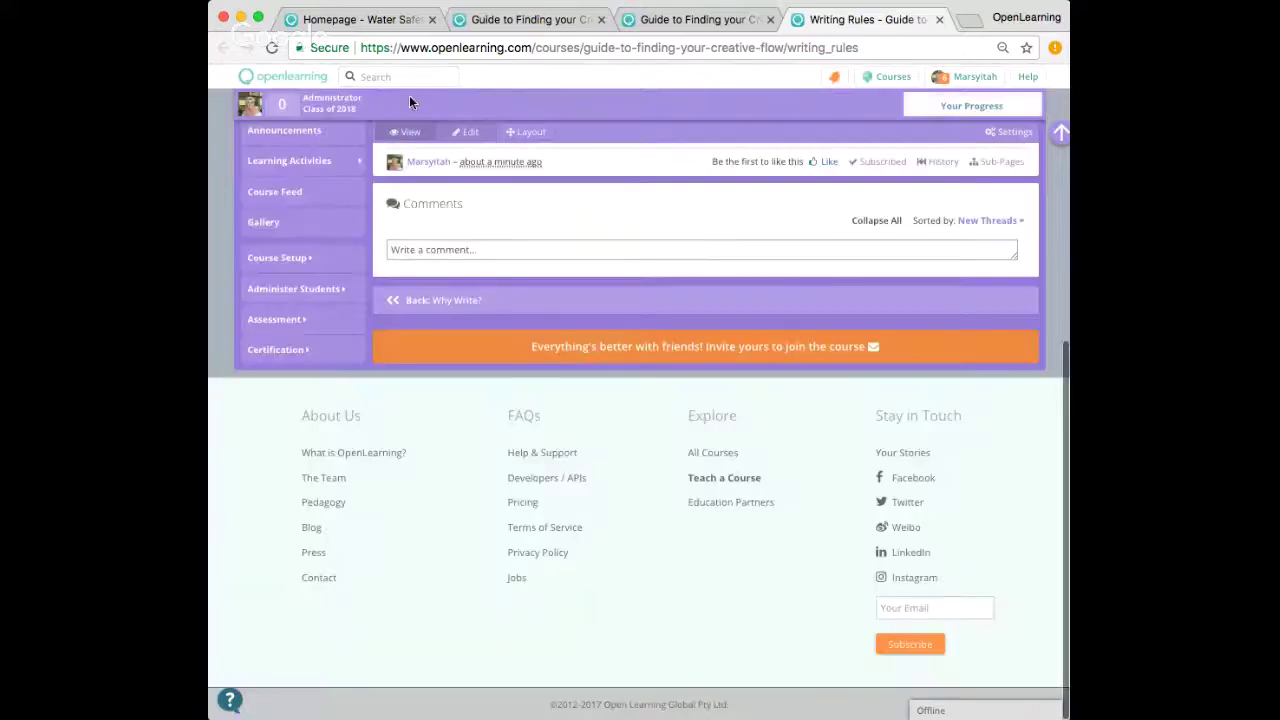
{"action": "scroll", "coordinate": [738, 290], "scroll_direction": "up", "scroll_amount": 5}
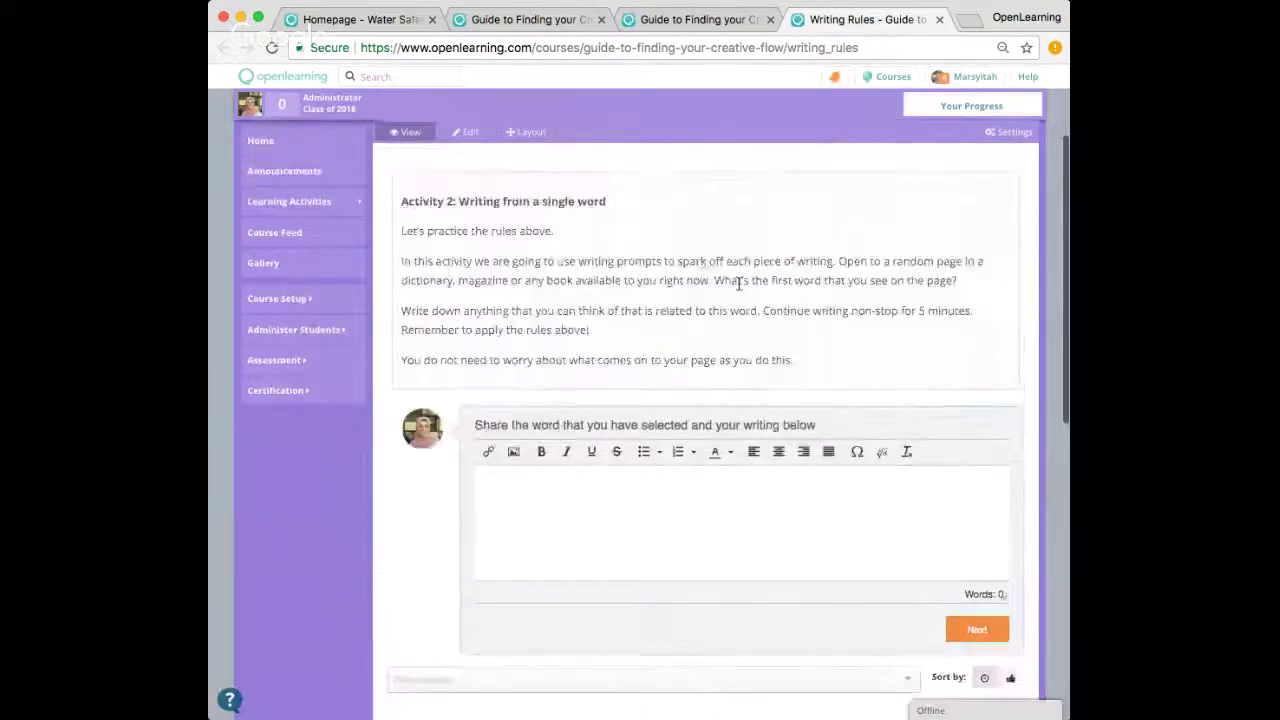
{"action": "scroll", "coordinate": [738, 290], "scroll_direction": "down", "scroll_amount": 4}
{"action": "scroll", "coordinate": [738, 290], "scroll_direction": "down", "scroll_amount": 1}
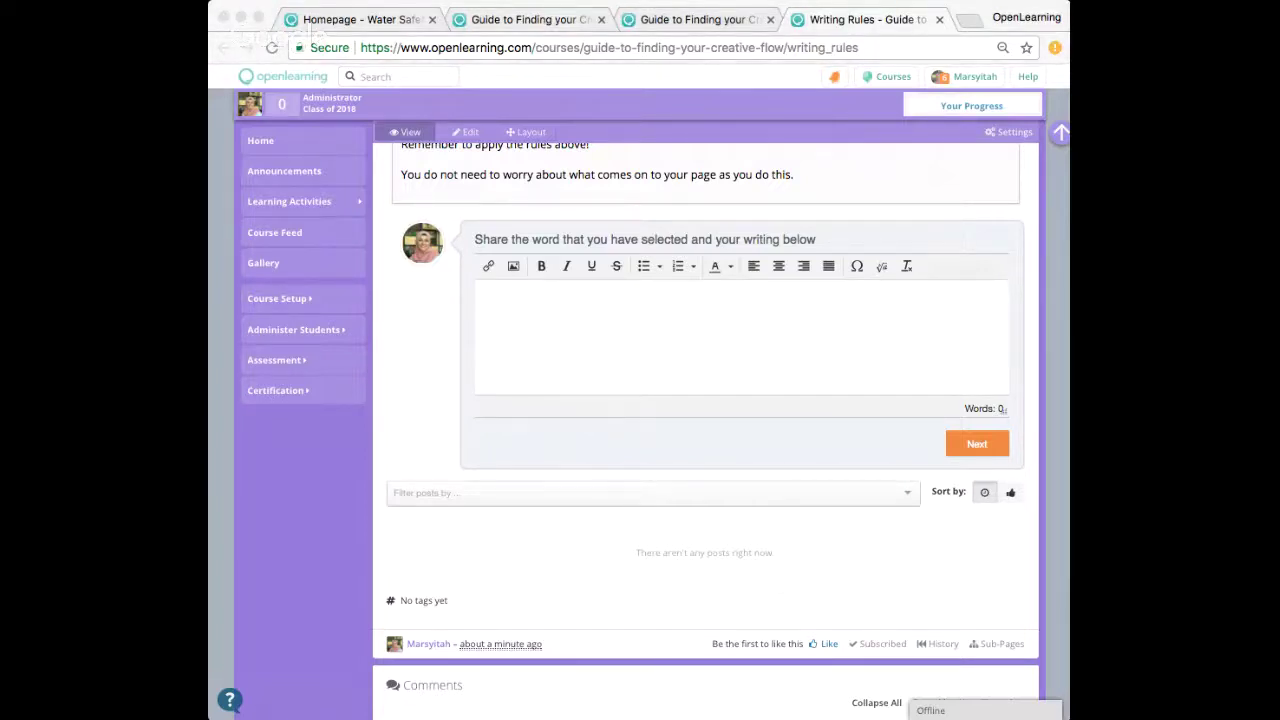
{"action": "left_click", "coordinate": [506, 302]}
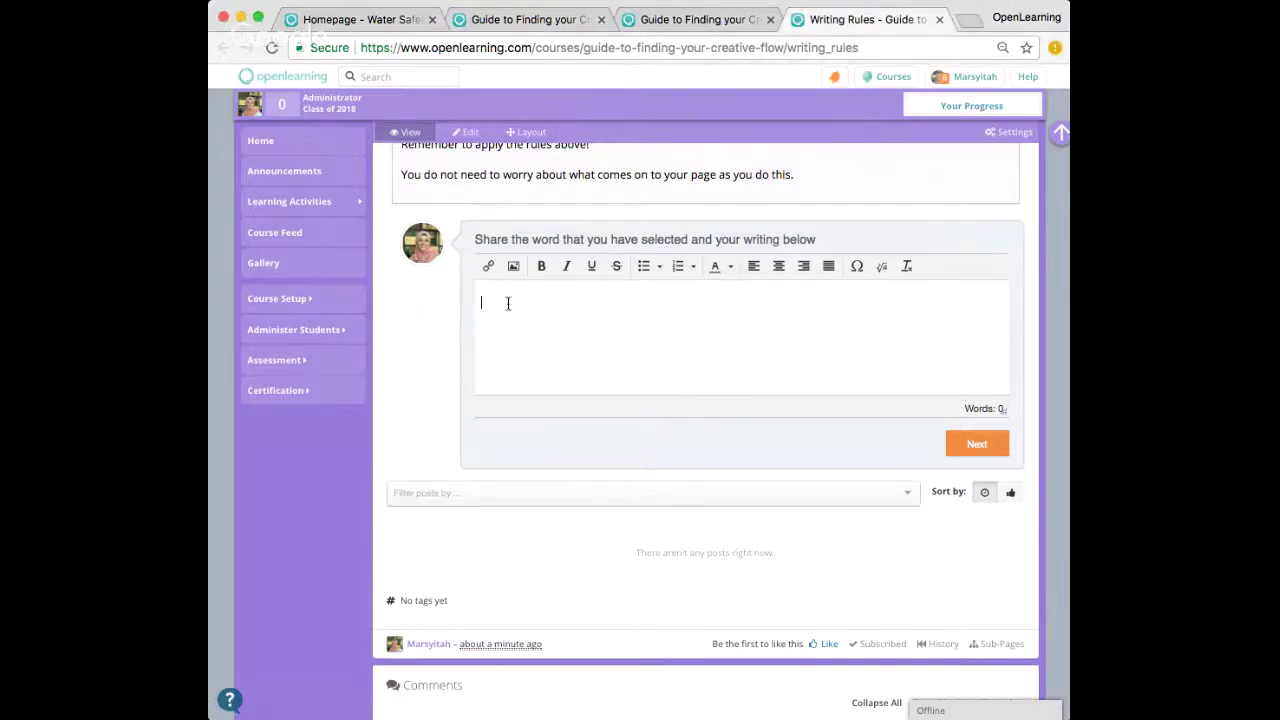
{"action": "type", "text": "Powe"}
{"action": "key", "text": "Return"}
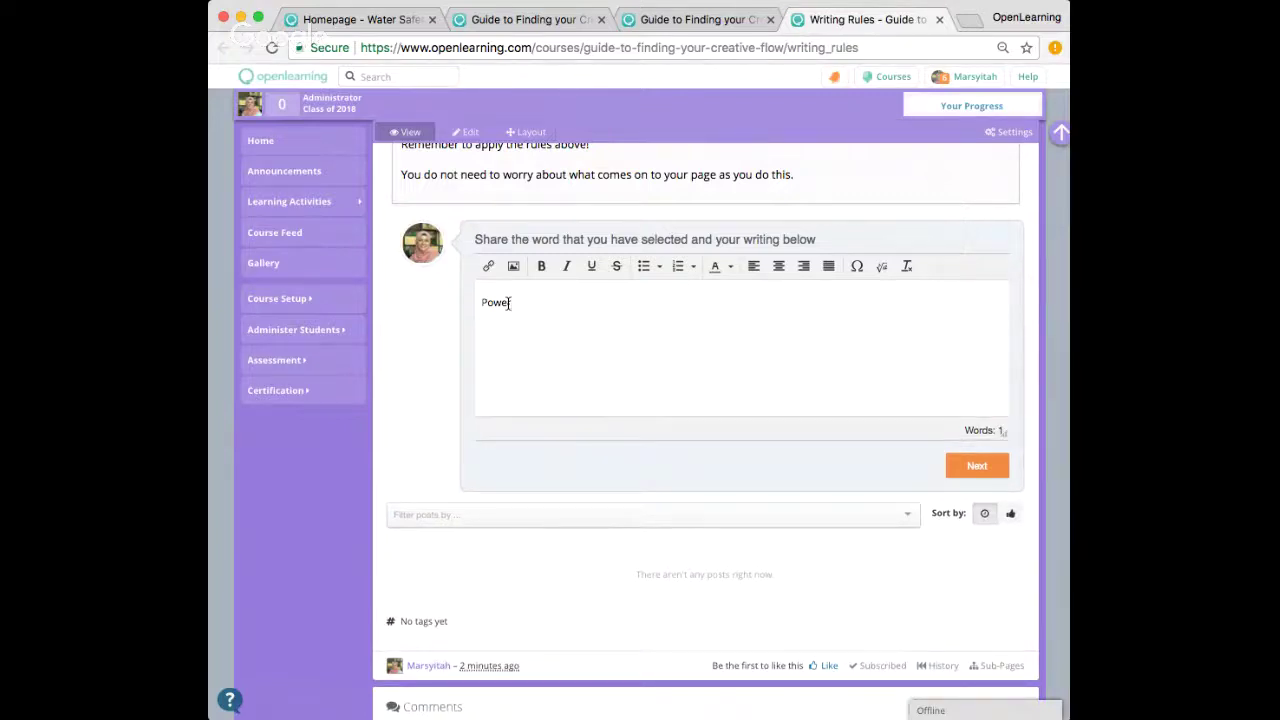
{"action": "type", "text": "Power is one thing that everyone dreams of. Little that we know, power is in everyone of us. The strongest of power is the will-power. A person with strong will-power is able to achieve everything that he/she dream of. In short, having a strong will-power will lead you to having a greater power outside yourselves. Some people are given the power to lead but they still lack of control over things while some may work with others but his/her friends always listen to his directions."}
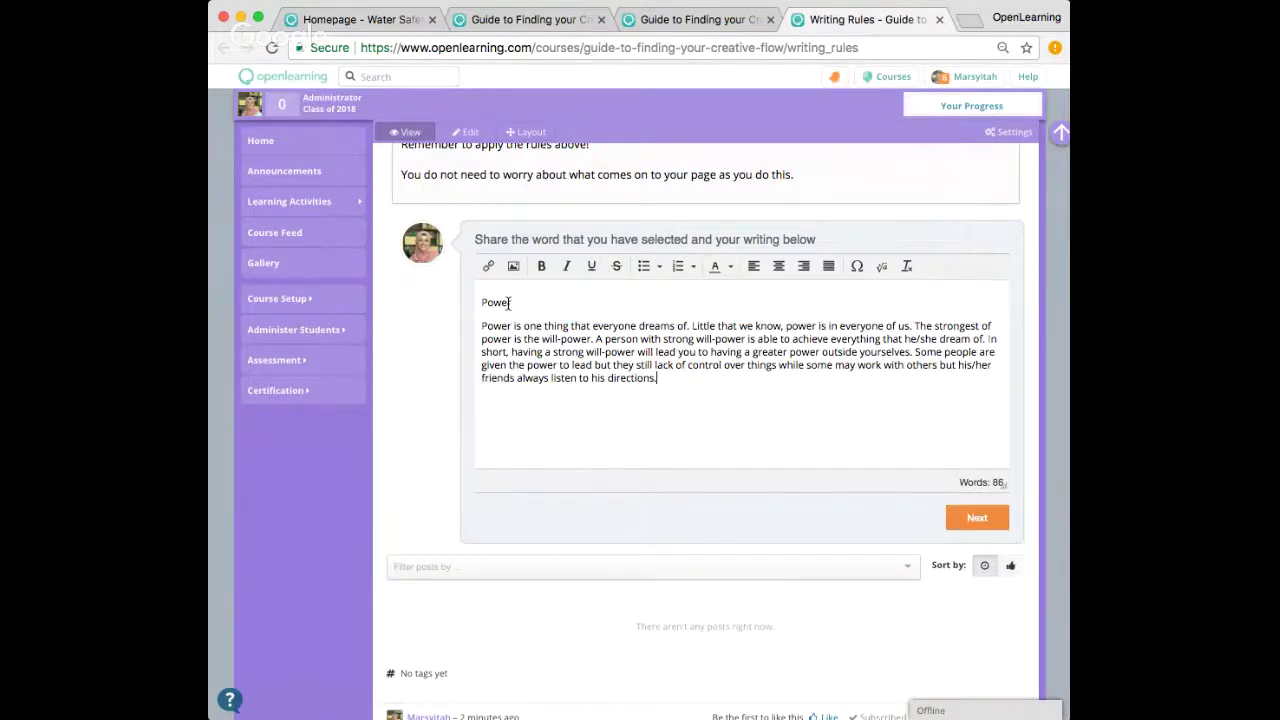
{"action": "scroll", "coordinate": [509, 302], "scroll_direction": "down", "scroll_amount": 2}
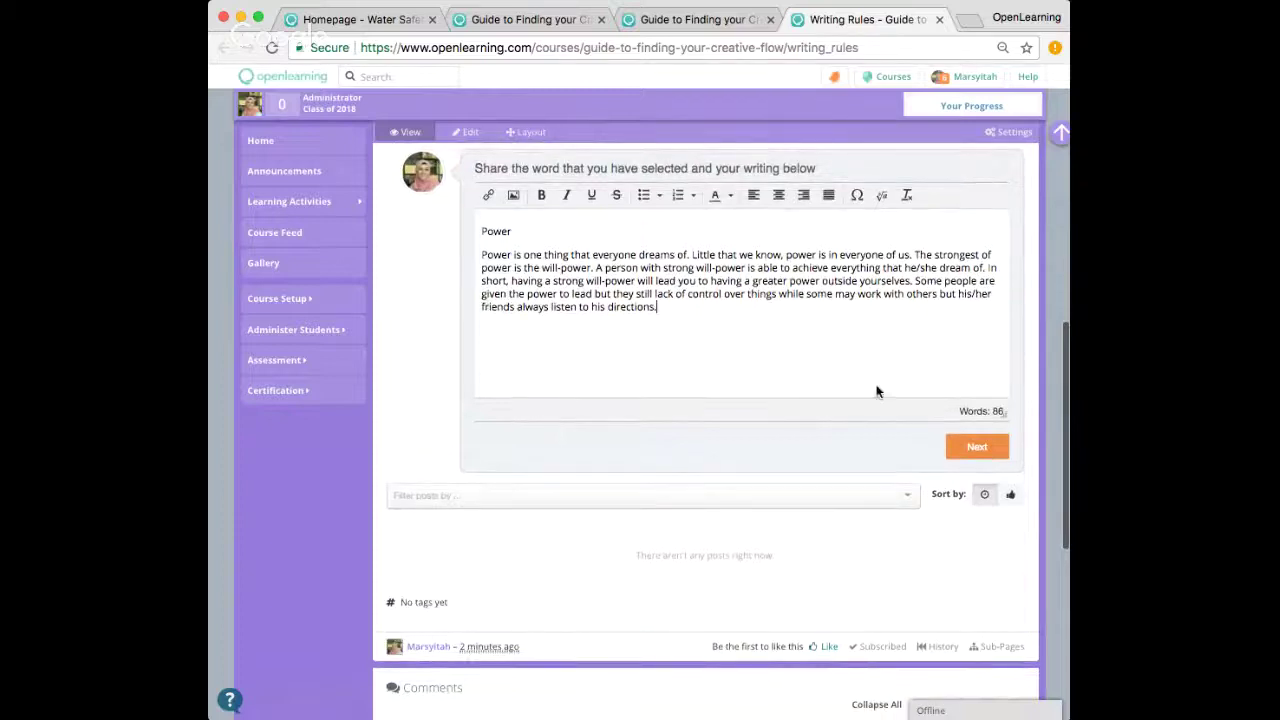
Proceed to the response's preview, add the thought "The exercise was great!" and post it to the class
{"action": "left_click", "coordinate": [977, 444]}
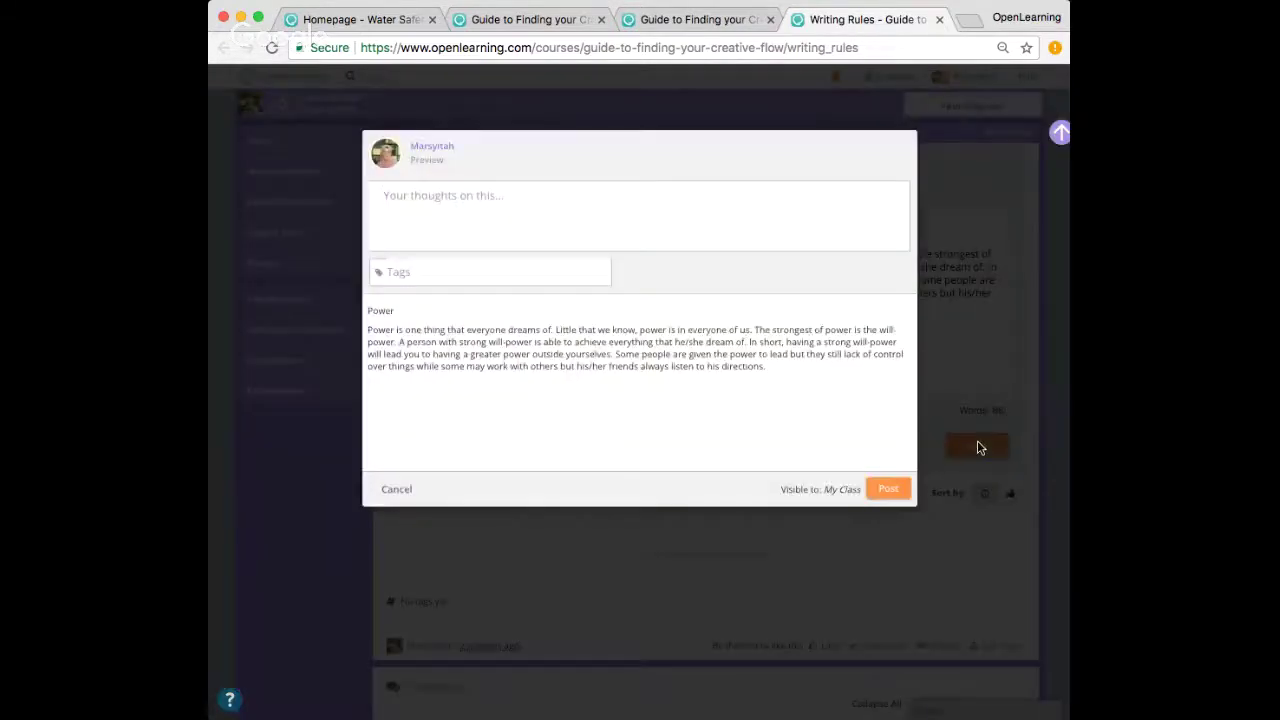
{"action": "left_click", "coordinate": [654, 196]}
{"action": "type", "text": "The exercis"}
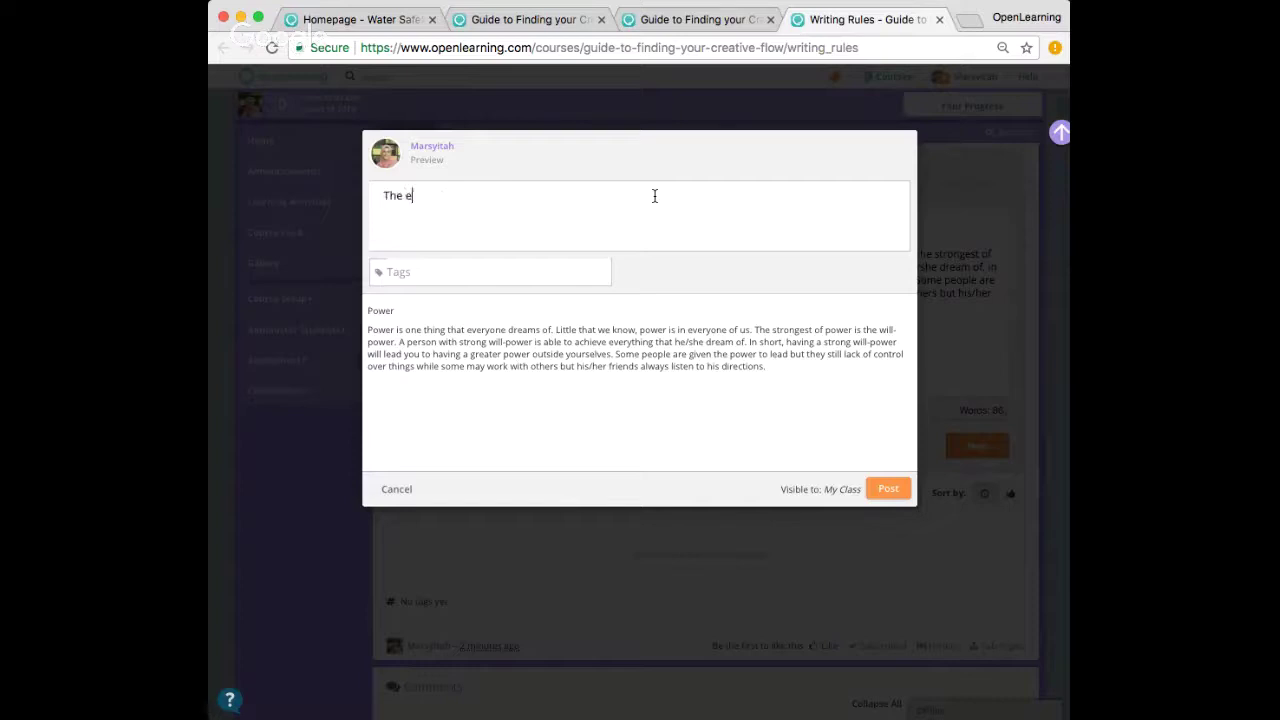
{"action": "type", "text": "e was great!"}
{"action": "left_click", "coordinate": [889, 489]}
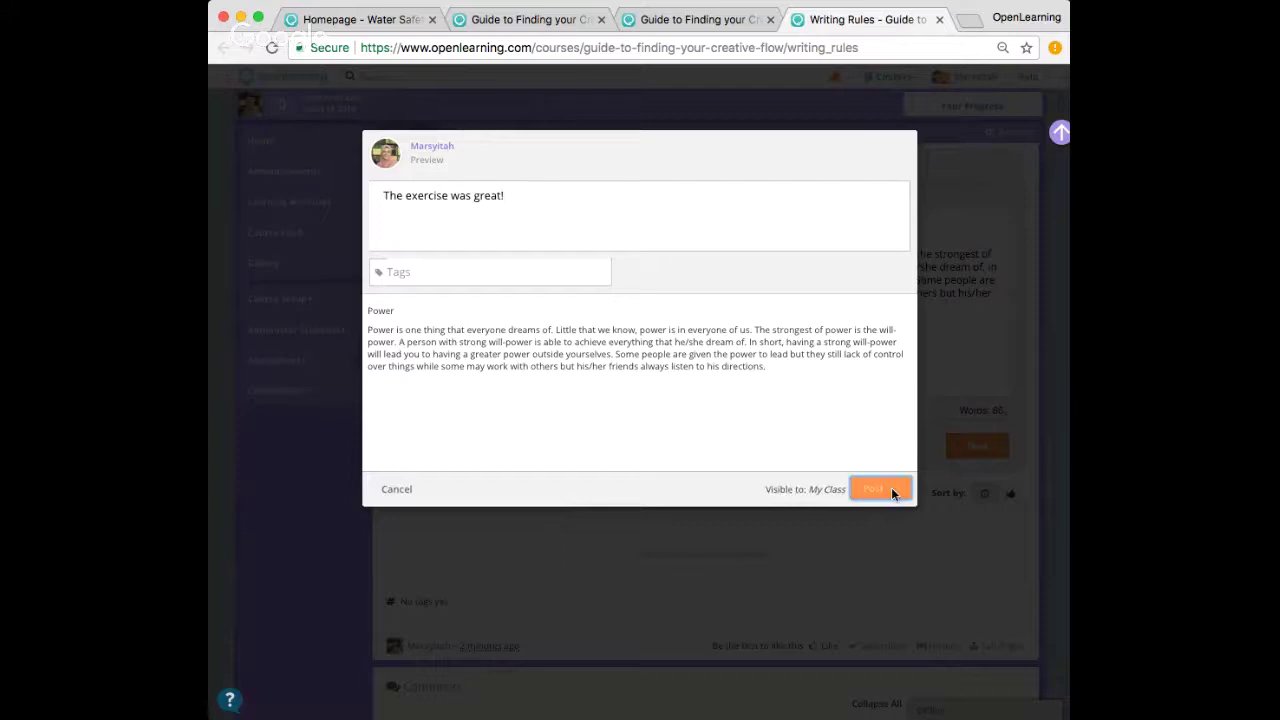
Examine the submitted Power post in the gallery below the activity and review the whole Writing Rules page
{"action": "scroll", "coordinate": [860, 501], "scroll_direction": "down", "scroll_amount": 3}
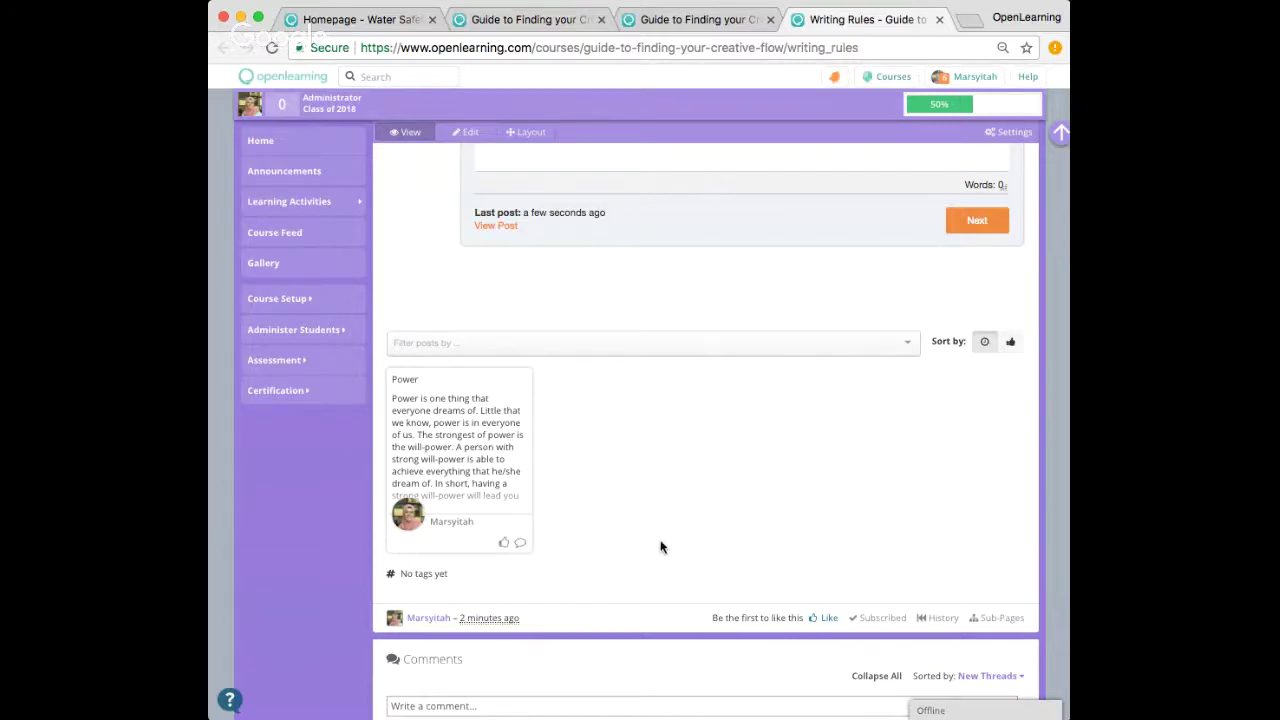
{"action": "scroll", "coordinate": [660, 547], "scroll_direction": "down", "scroll_amount": 2}
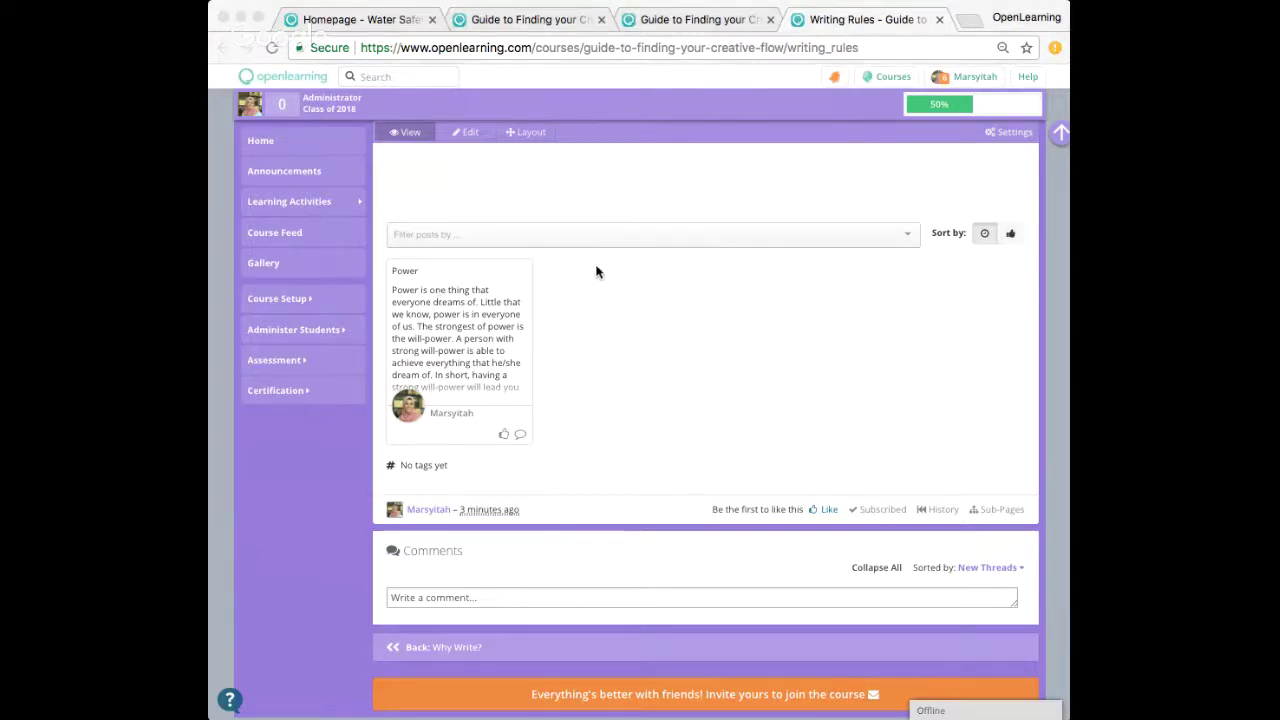
{"action": "left_click", "coordinate": [552, 268]}
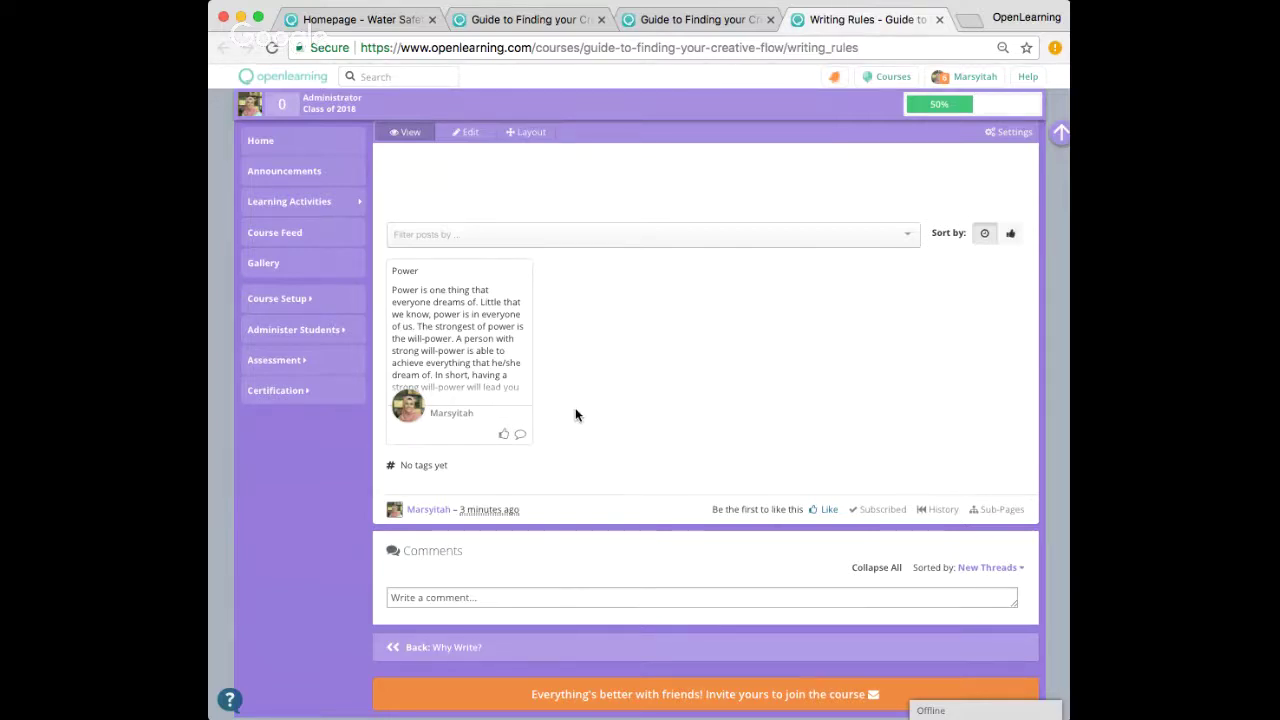
{"action": "scroll", "coordinate": [573, 403], "scroll_direction": "down", "scroll_amount": 2}
{"action": "scroll", "coordinate": [574, 410], "scroll_direction": "up", "scroll_amount": 10}
{"action": "scroll", "coordinate": [574, 409], "scroll_direction": "up", "scroll_amount": 4}
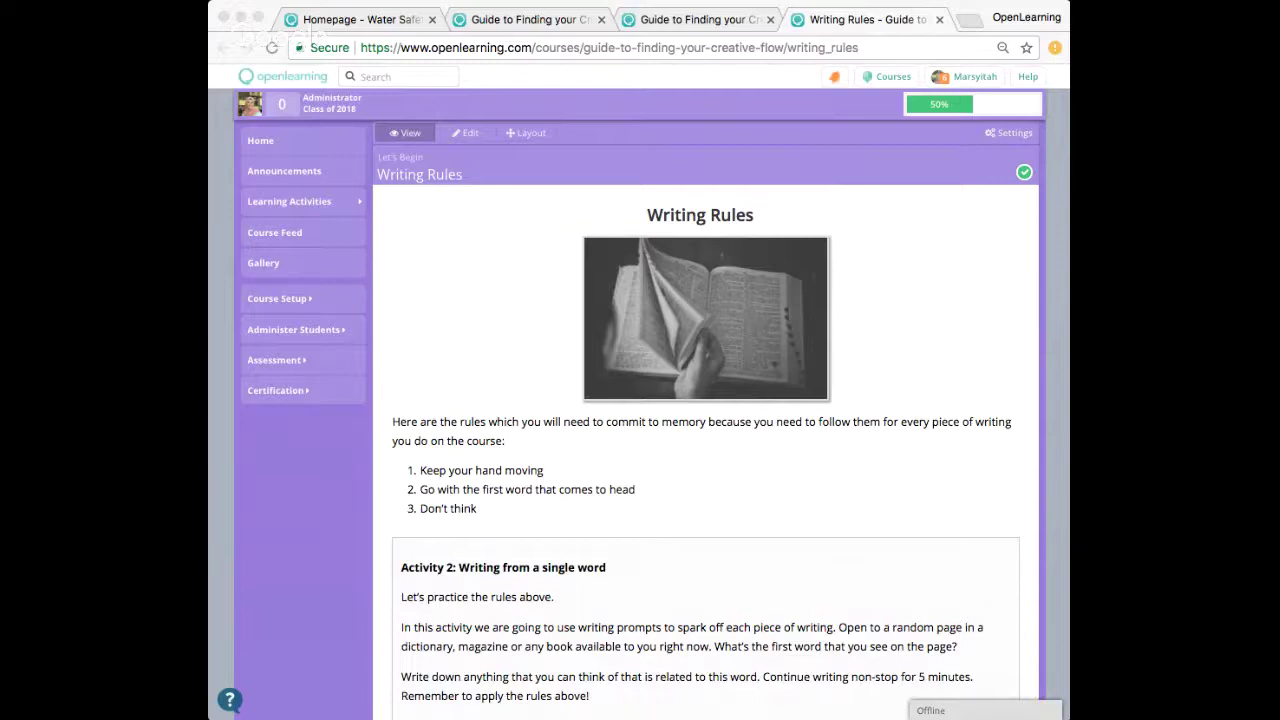
{"action": "left_click", "coordinate": [449, 277]}
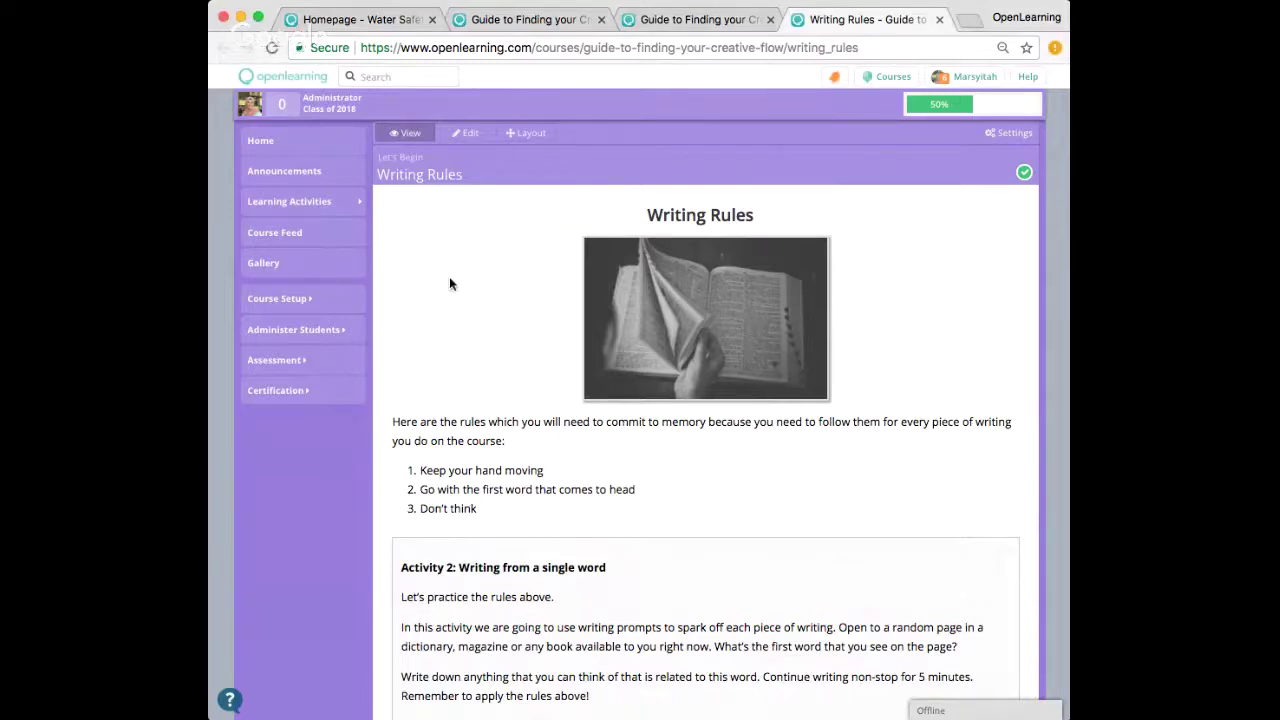
{"action": "scroll", "coordinate": [669, 455], "scroll_direction": "down", "scroll_amount": 3}
{"action": "scroll", "coordinate": [670, 455], "scroll_direction": "down", "scroll_amount": 10}
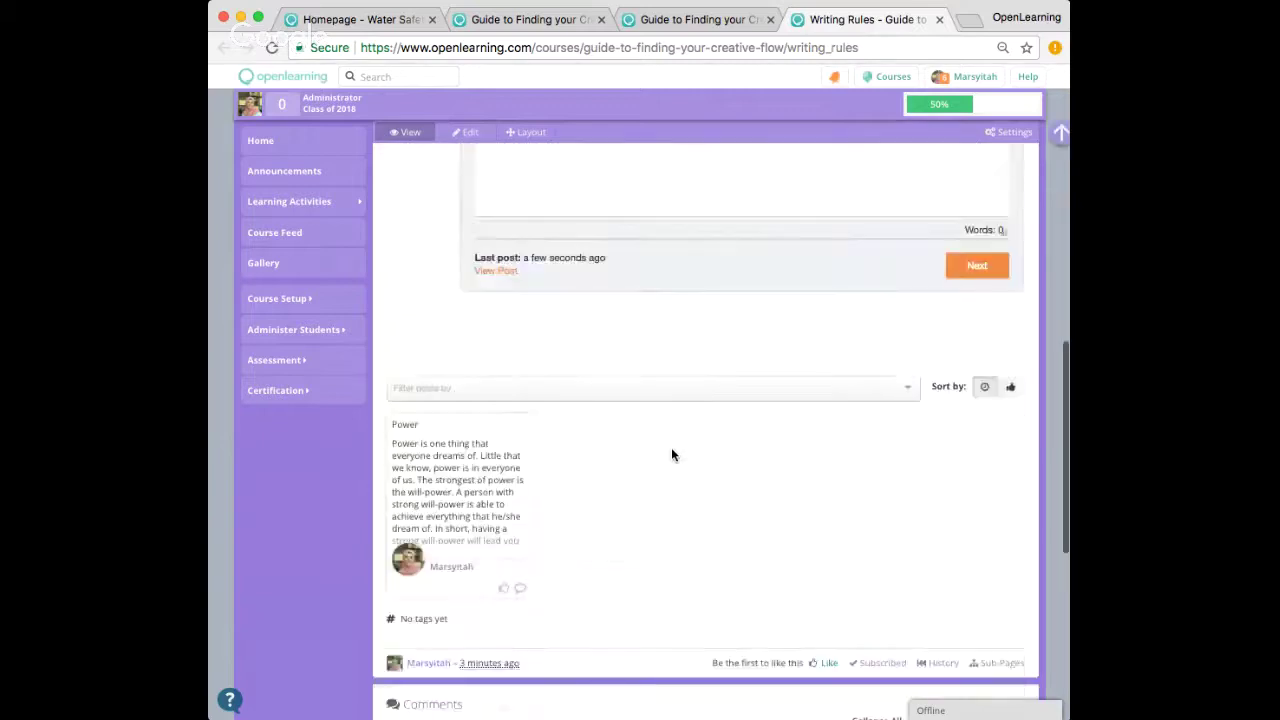
Open the course homepage for editing and remove the "OpenLearning Tip: How to Create a Welcoming Homepage" text block
{"action": "scroll", "coordinate": [672, 452], "scroll_direction": "up", "scroll_amount": 7}
{"action": "scroll", "coordinate": [673, 453], "scroll_direction": "down", "scroll_amount": 1}
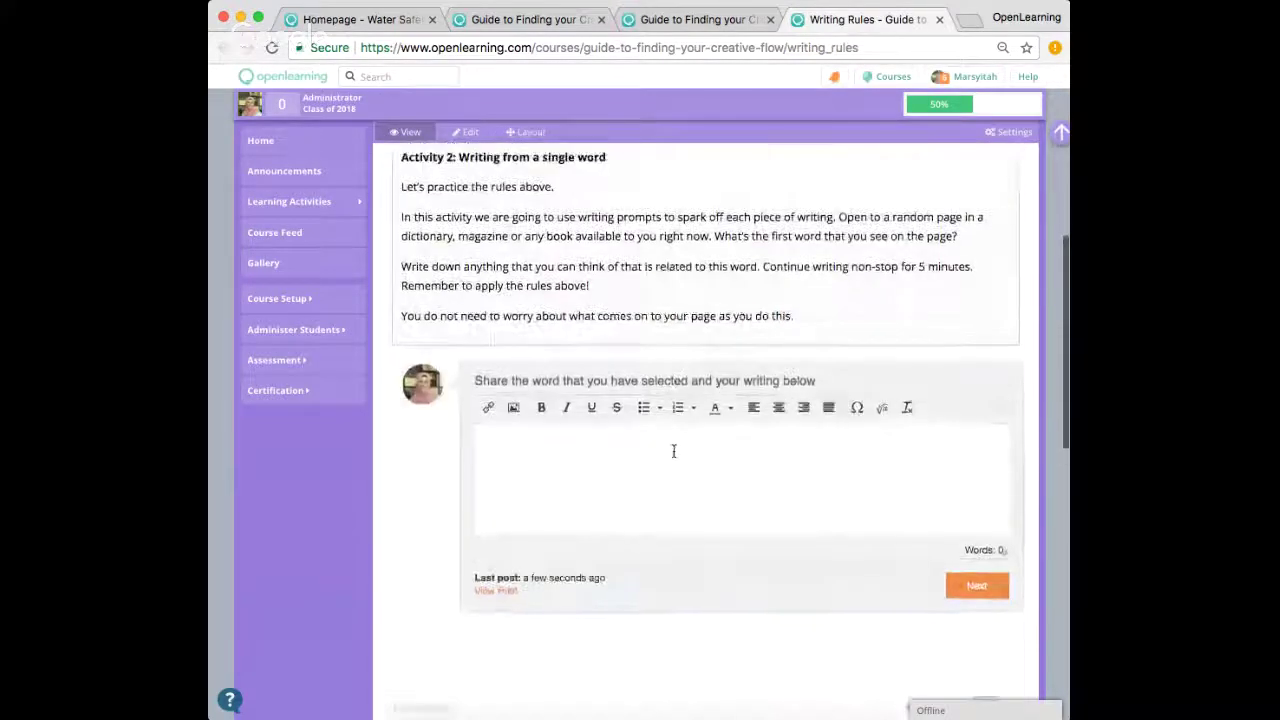
{"action": "scroll", "coordinate": [673, 455], "scroll_direction": "up", "scroll_amount": 6}
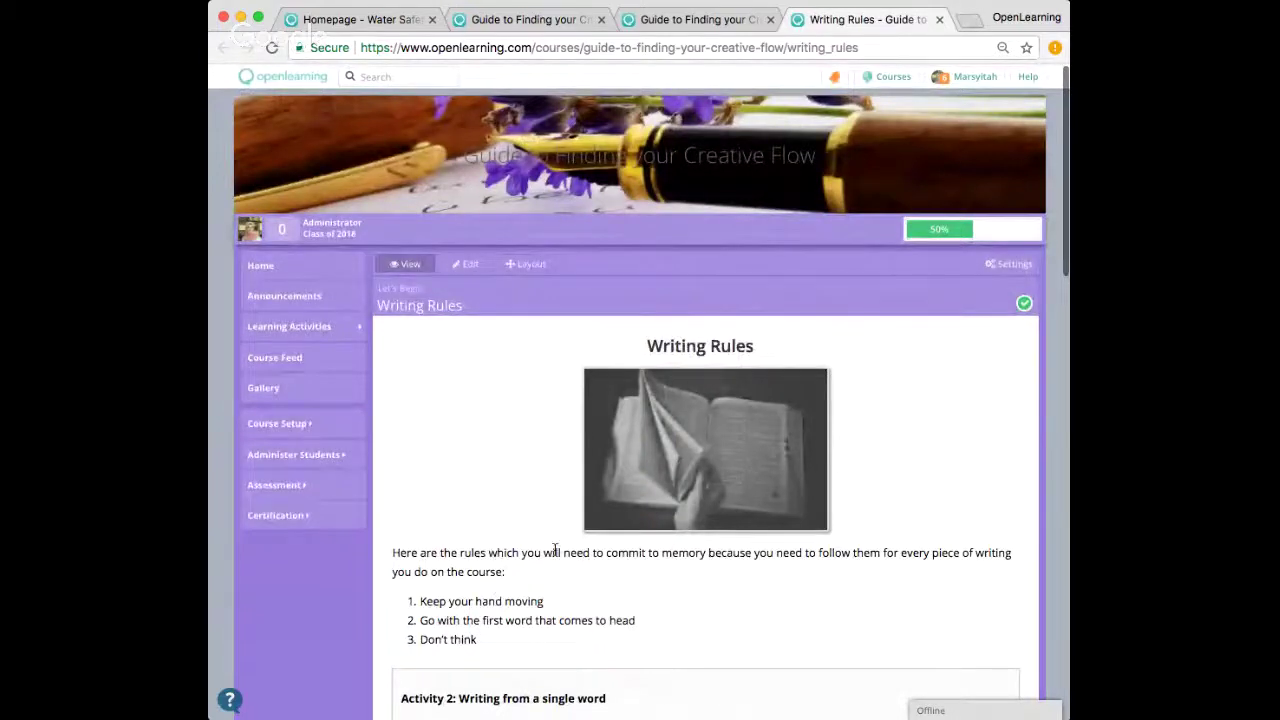
{"action": "left_click", "coordinate": [336, 271]}
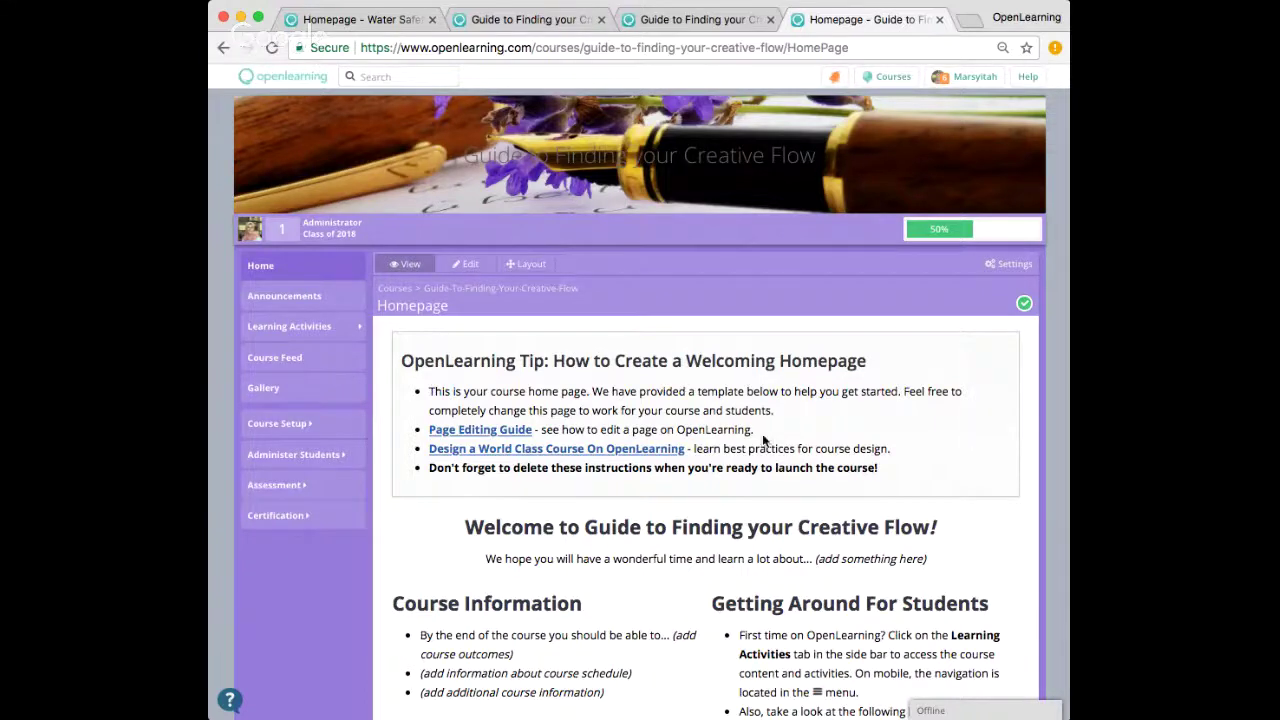
{"action": "scroll", "coordinate": [714, 530], "scroll_direction": "down", "scroll_amount": 1}
{"action": "scroll", "coordinate": [714, 528], "scroll_direction": "down", "scroll_amount": 2}
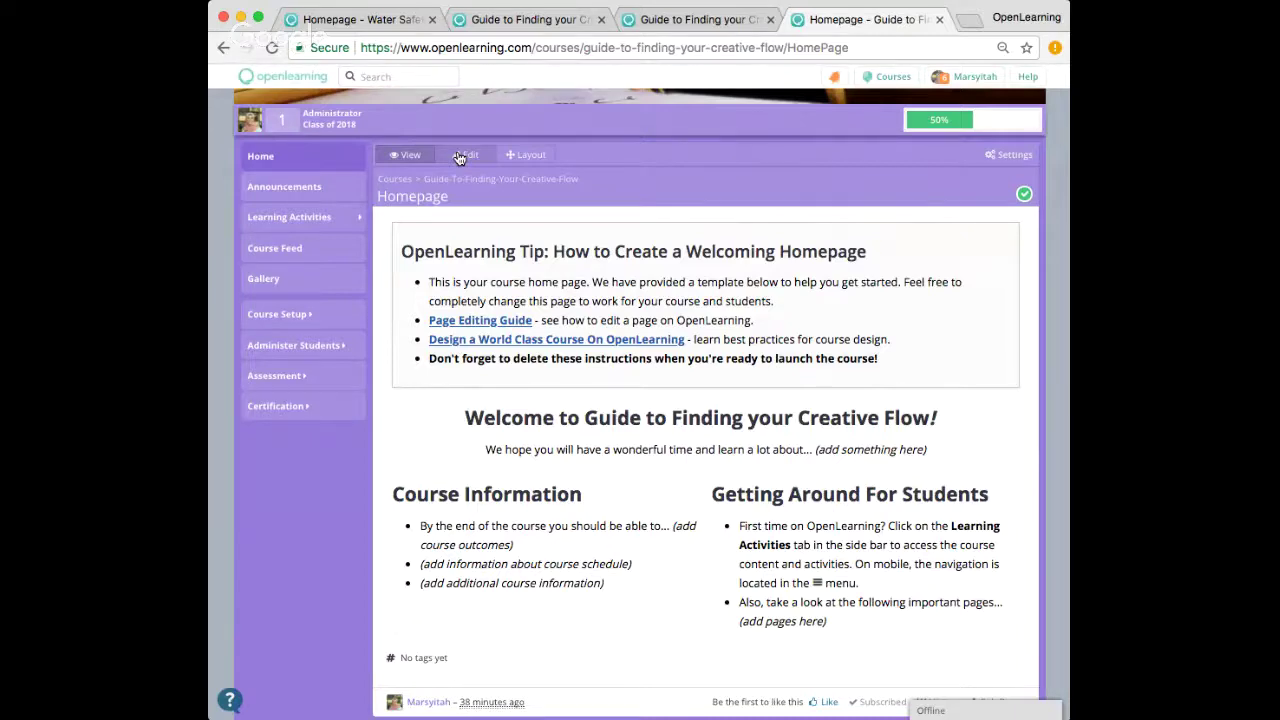
{"action": "left_click", "coordinate": [464, 155]}
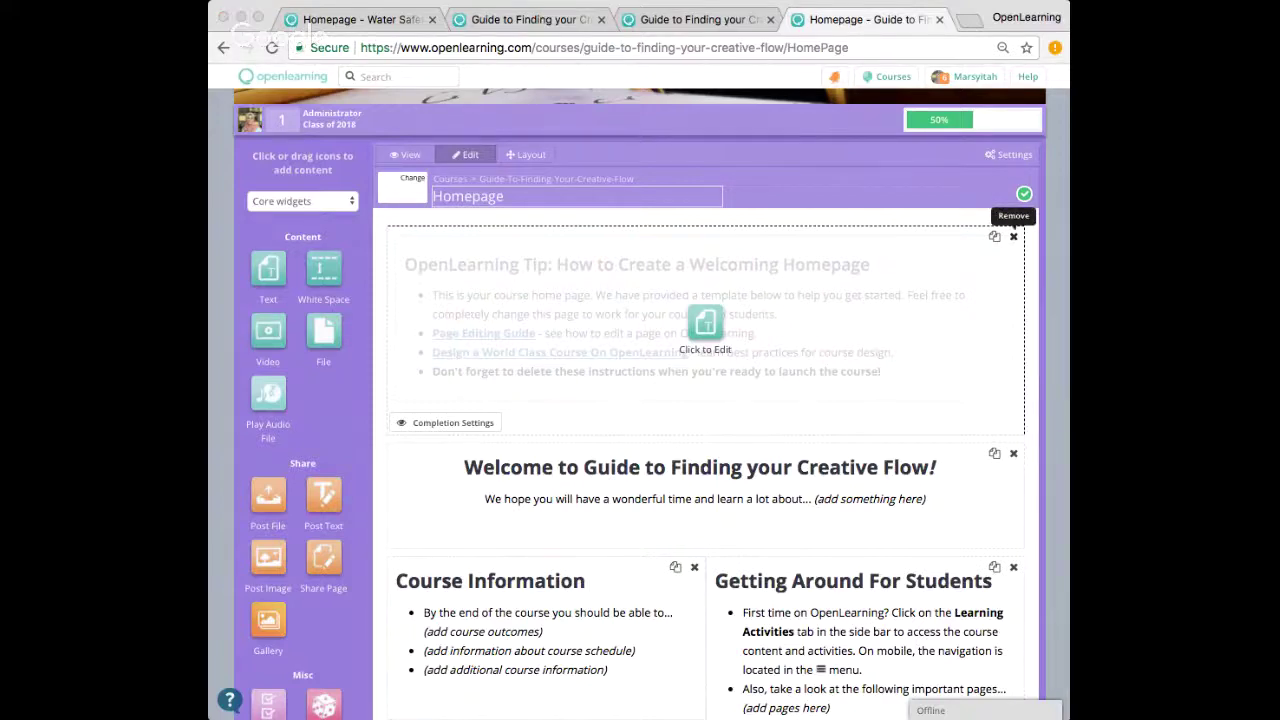
{"action": "left_click", "coordinate": [794, 147]}
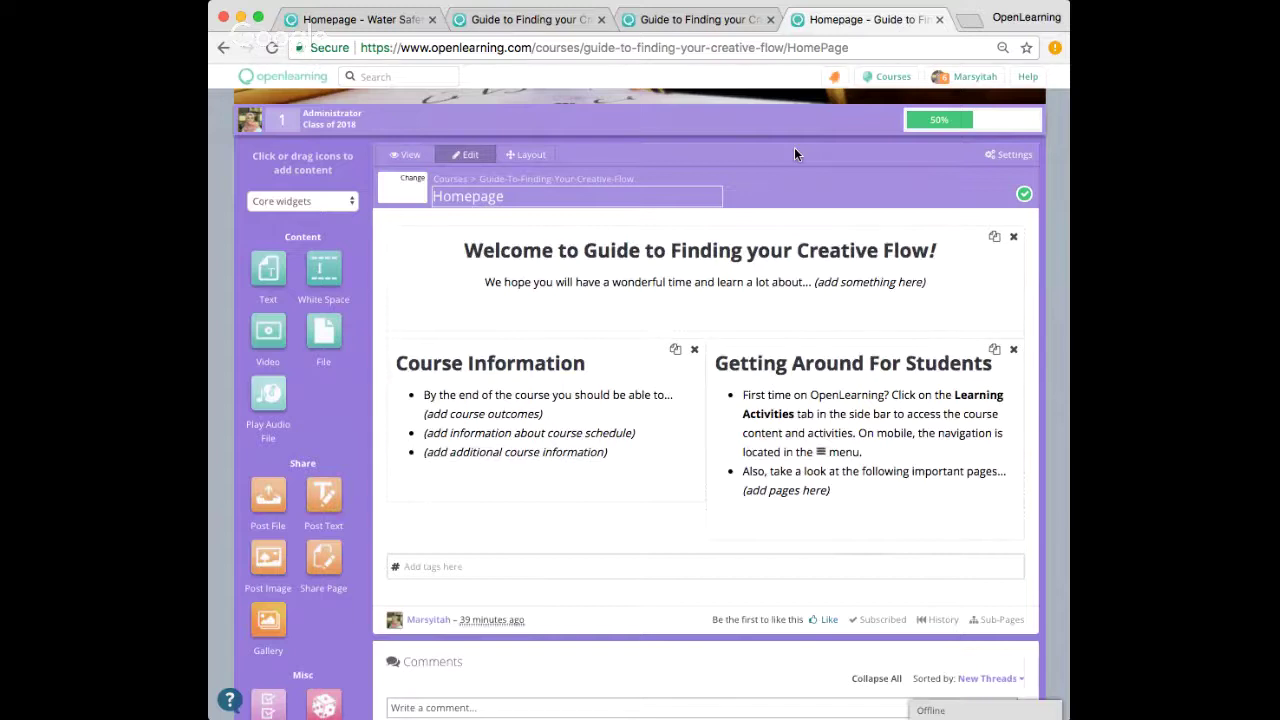
In the welcome text, replace "about... (add something here)" with a new line inviting students to join the introduction activity below and start interacting with friends
{"action": "left_click", "coordinate": [705, 272]}
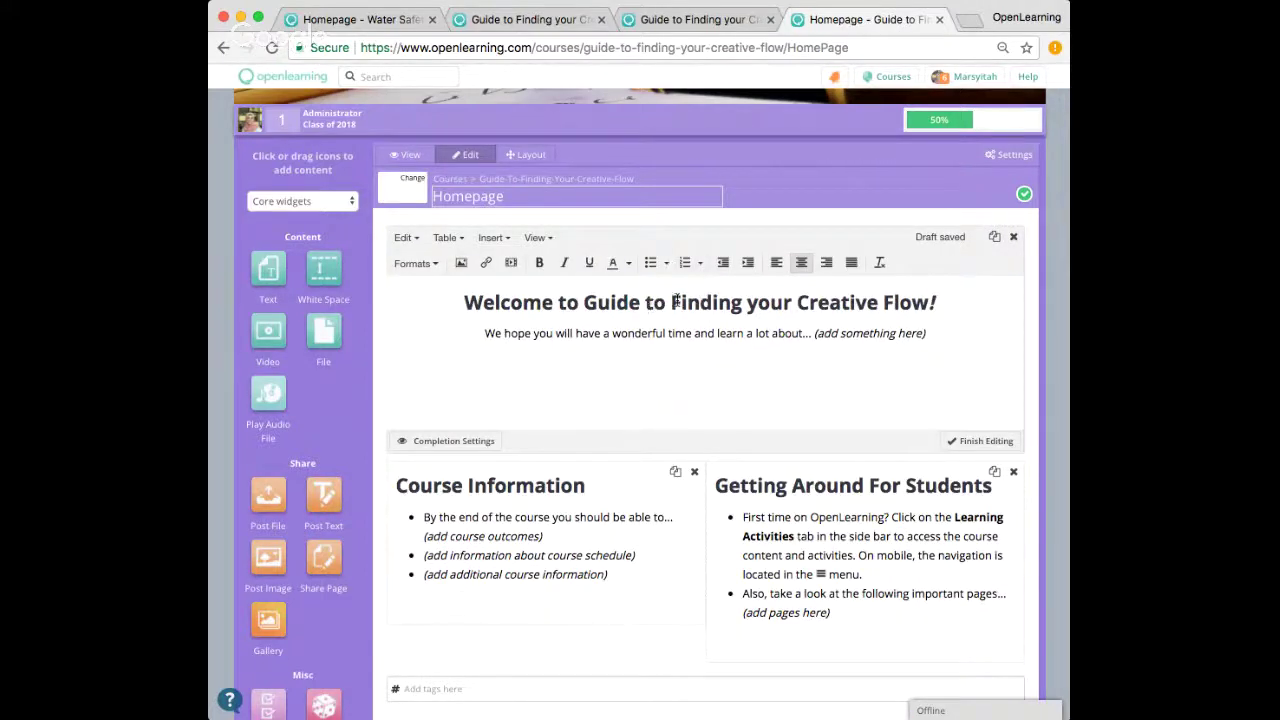
{"action": "left_click_drag", "start_coordinate": [466, 303], "coordinate": [938, 309]}
{"action": "left_click", "coordinate": [846, 350]}
{"action": "left_click_drag", "start_coordinate": [950, 339], "coordinate": [800, 336]}
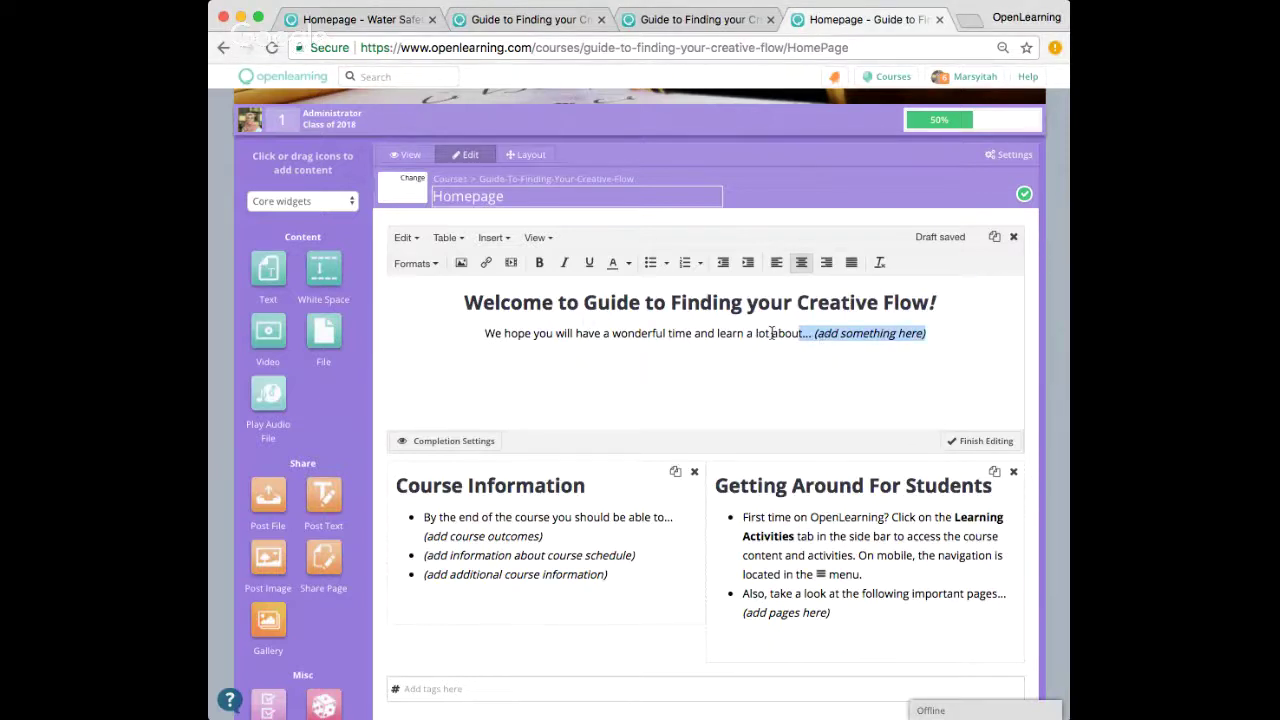
{"action": "left_click_drag", "start_coordinate": [771, 333], "coordinate": [940, 337]}
{"action": "type", "text": "To begin the course, join the introduction activity below and start interacting with your friends."}
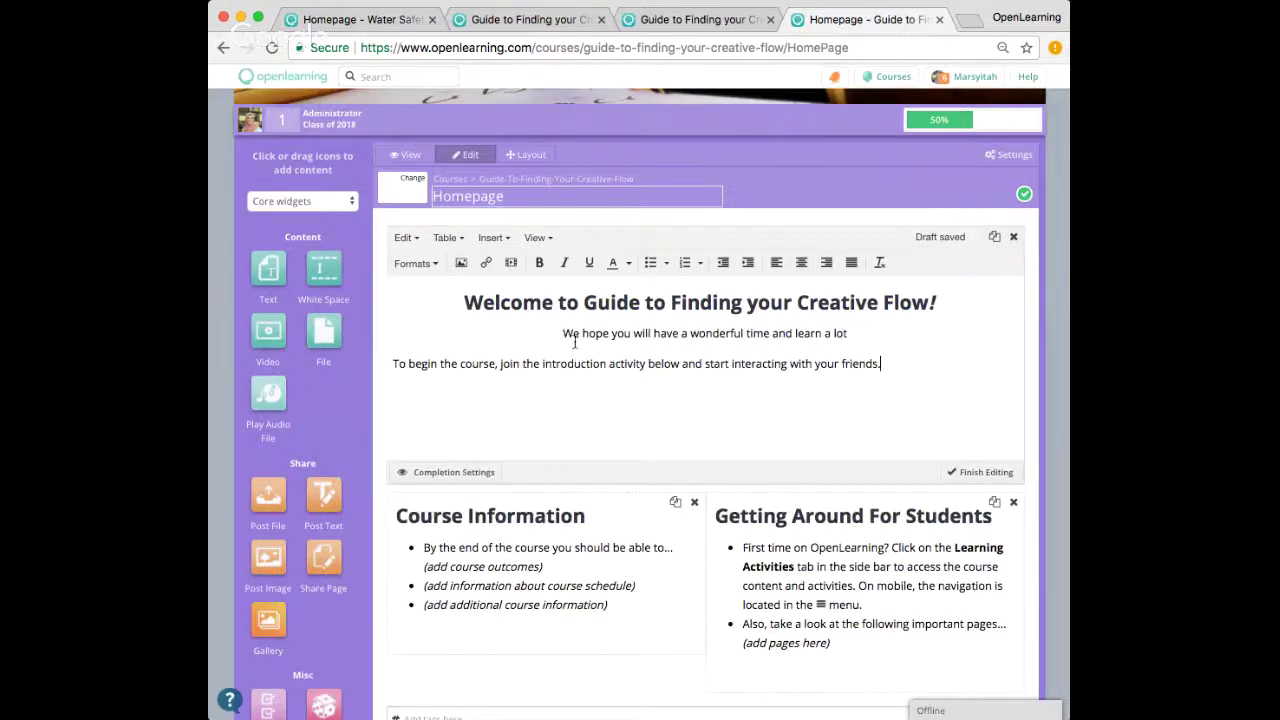
End the sentence "We hope you will have a wonderful time and learn a lot" with a full stop and centre the "To begin the course" line below it
{"action": "left_click", "coordinate": [857, 334]}
{"action": "type", "text": "."}
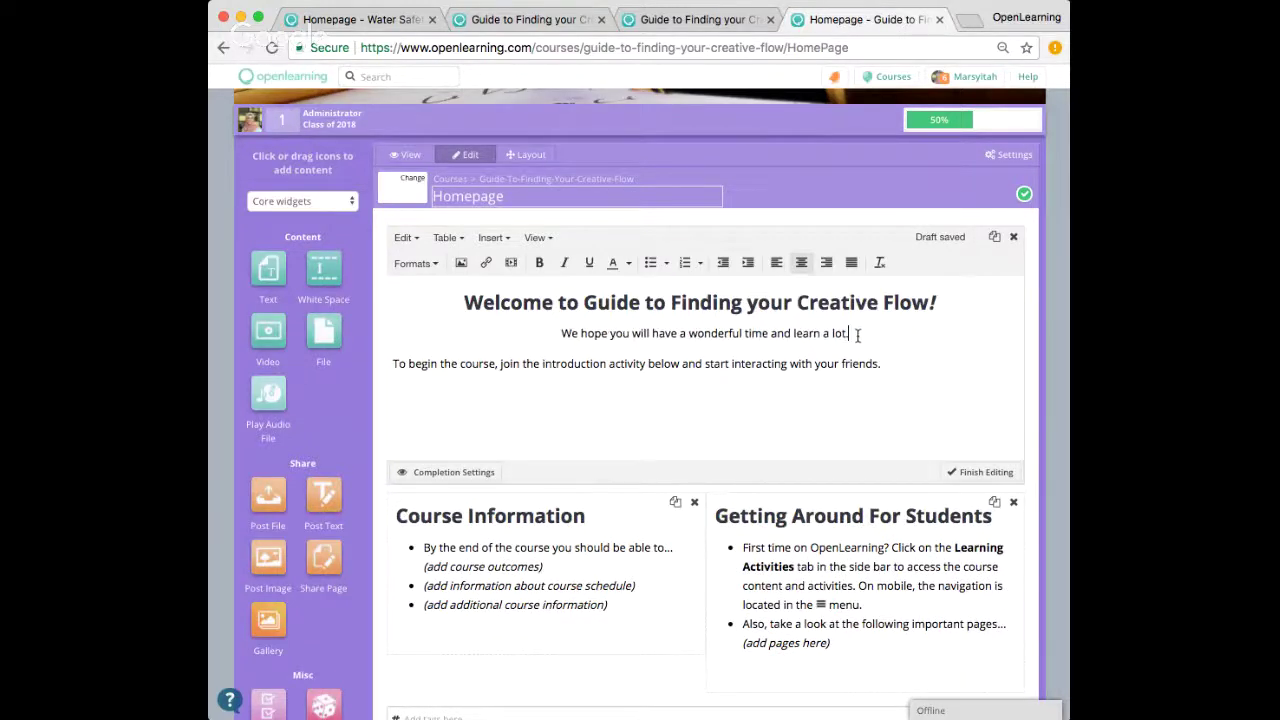
{"action": "left_click", "coordinate": [391, 363]}
{"action": "key", "text": "BackSpace"}
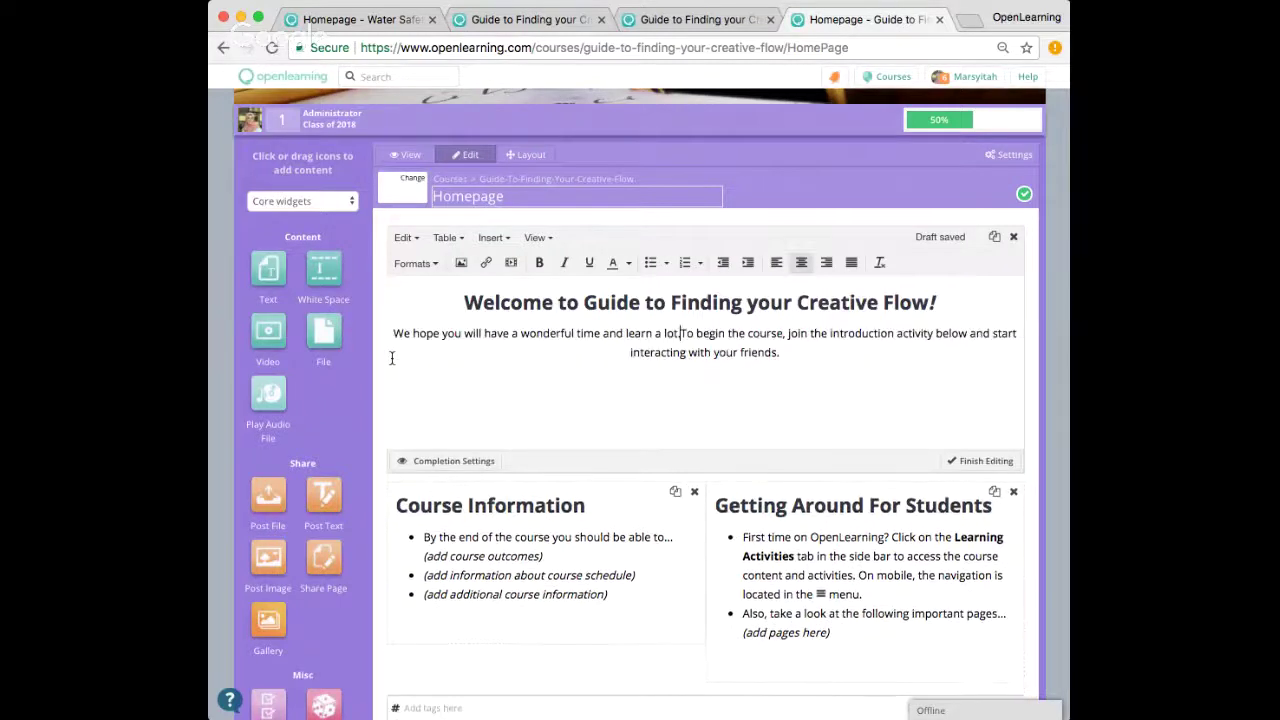
{"action": "key", "text": "Return"}
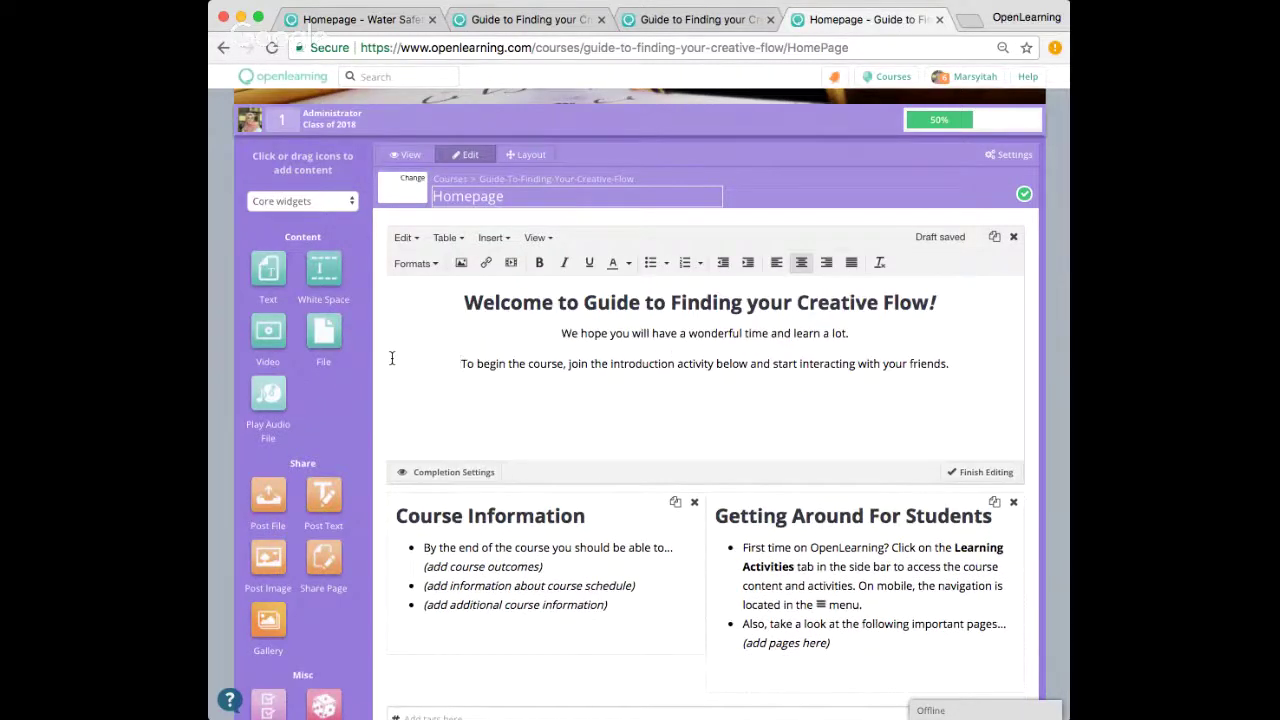
Open the Course Information and Getting Around For Students text blocks for editing and look over their placeholder text
{"action": "scroll", "coordinate": [773, 382], "scroll_direction": "down", "scroll_amount": 1}
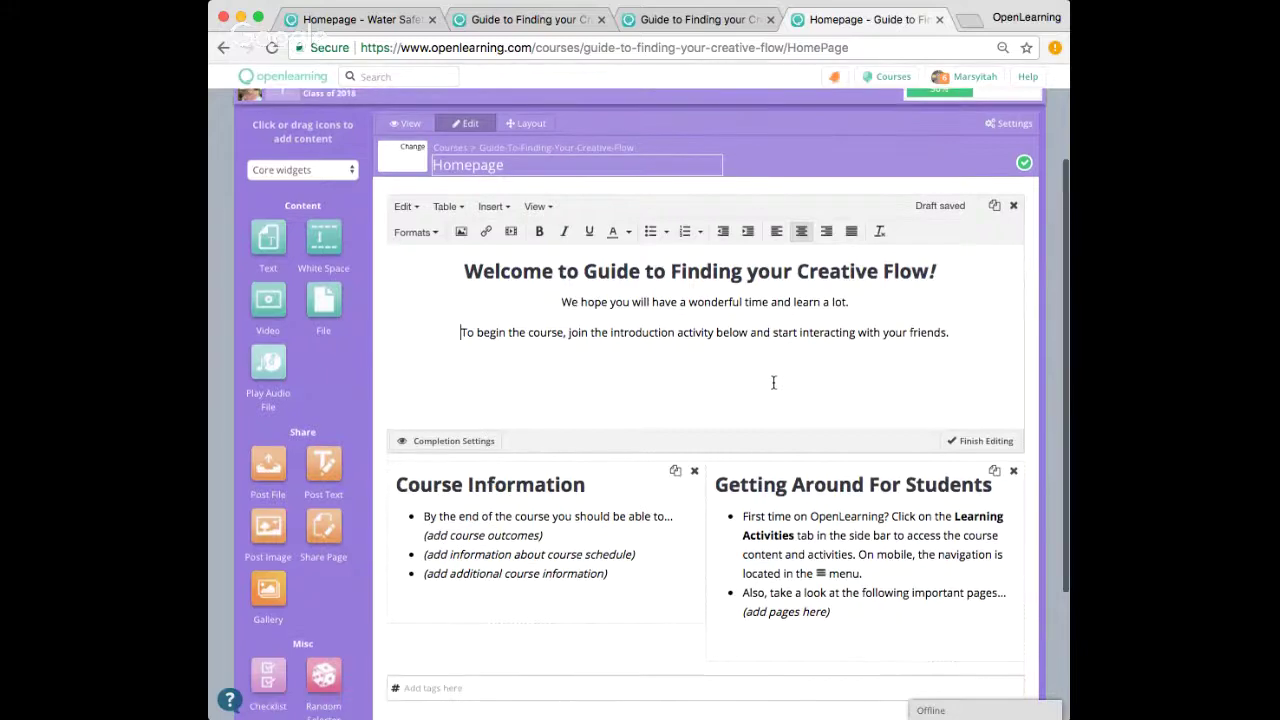
{"action": "scroll", "coordinate": [674, 286], "scroll_direction": "down", "scroll_amount": 5}
{"action": "scroll", "coordinate": [613, 270], "scroll_direction": "down", "scroll_amount": 1}
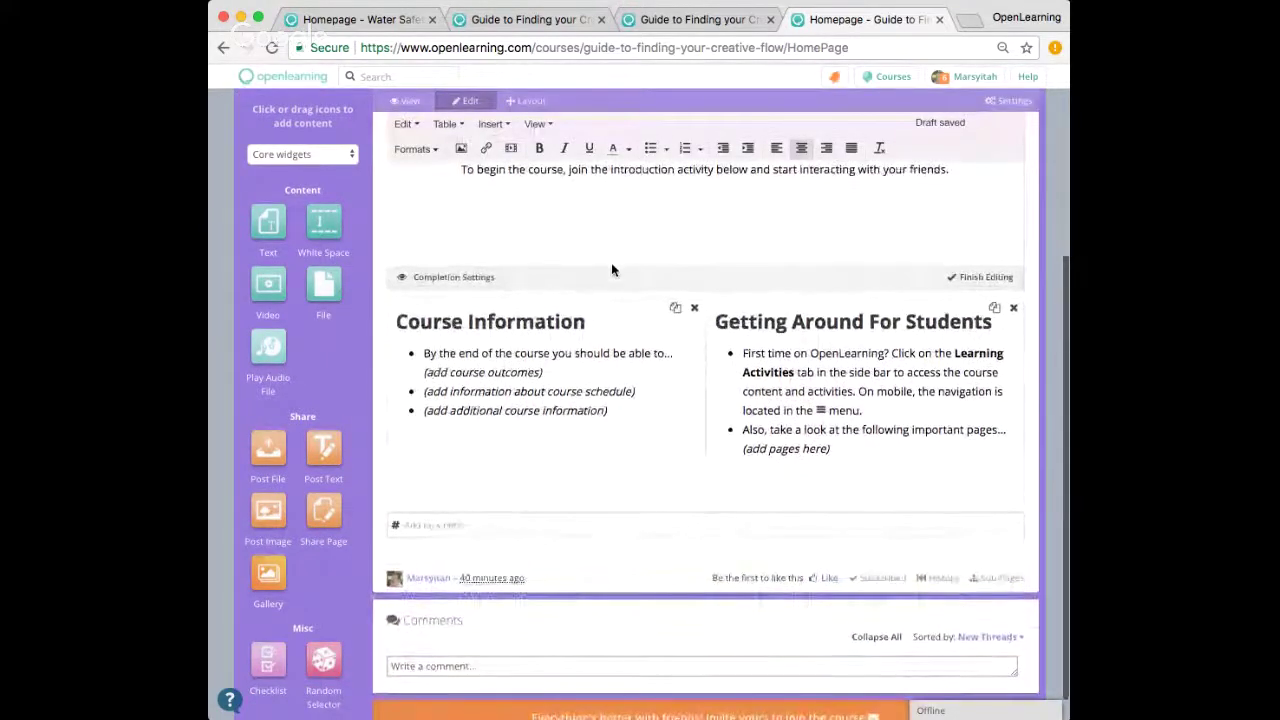
{"action": "scroll", "coordinate": [610, 271], "scroll_direction": "up", "scroll_amount": 3}
{"action": "scroll", "coordinate": [610, 271], "scroll_direction": "down", "scroll_amount": 3}
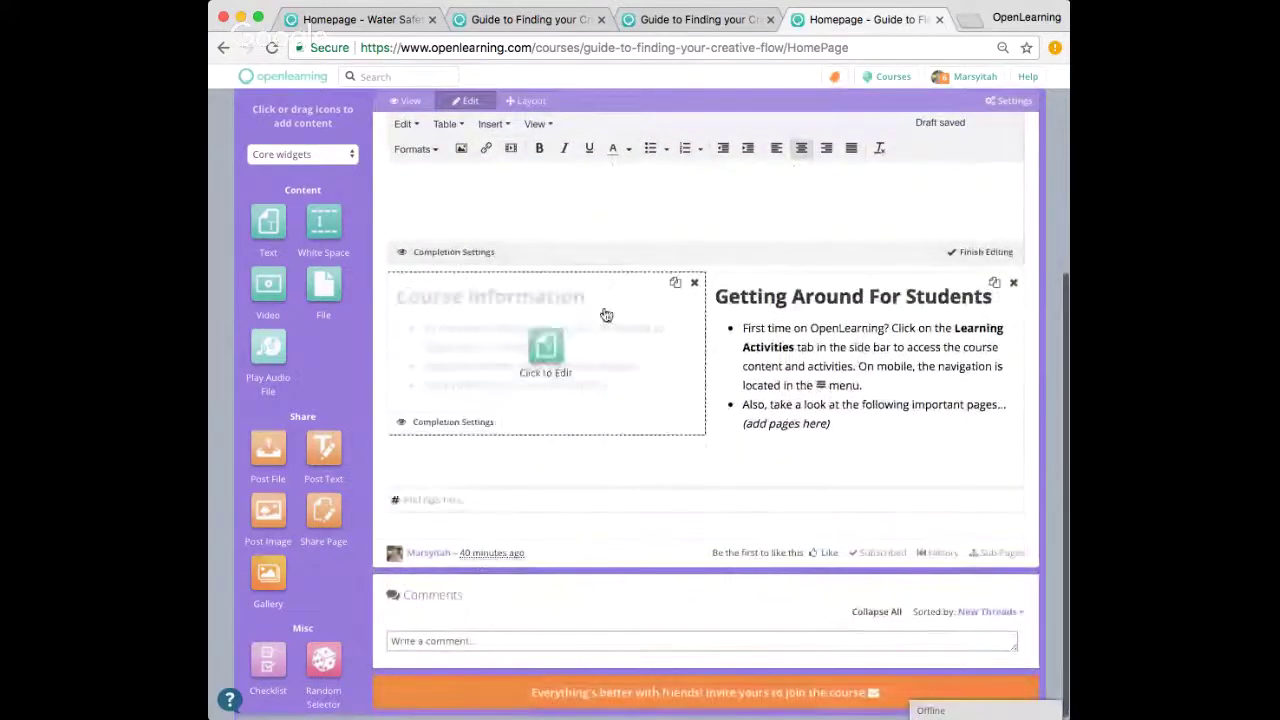
{"action": "left_click", "coordinate": [558, 345]}
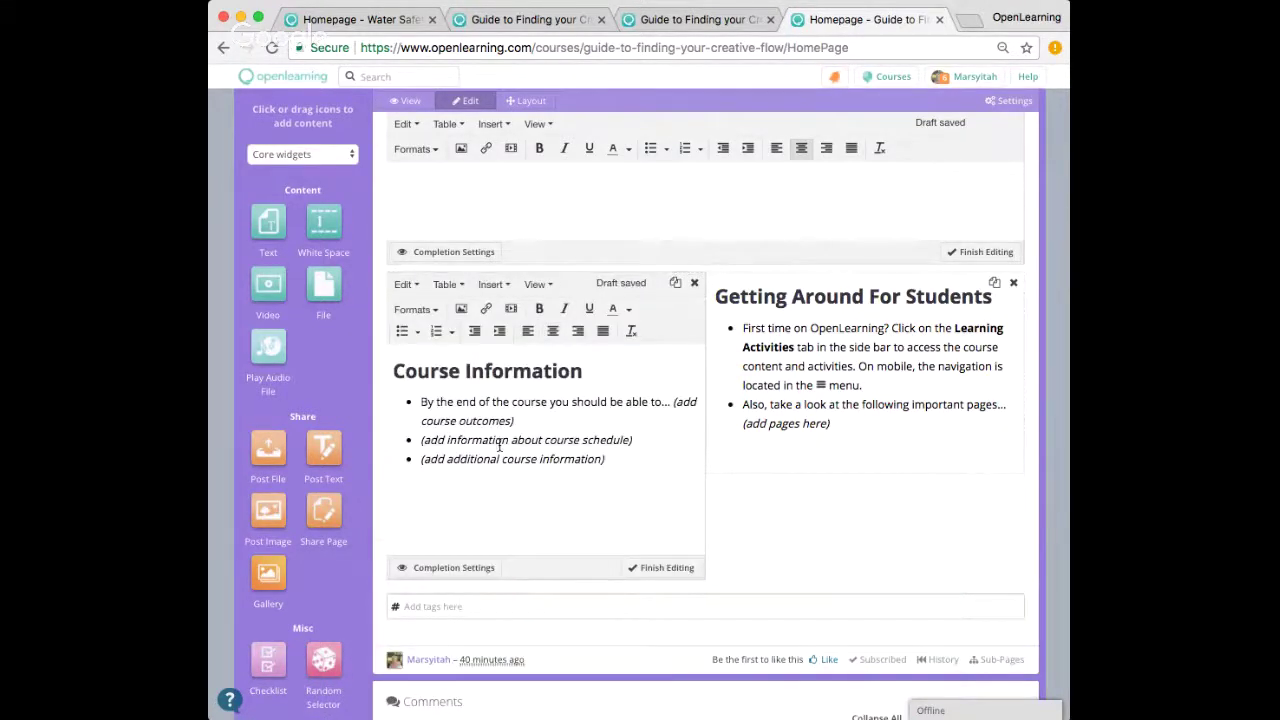
{"action": "left_click_drag", "start_coordinate": [623, 462], "coordinate": [419, 459]}
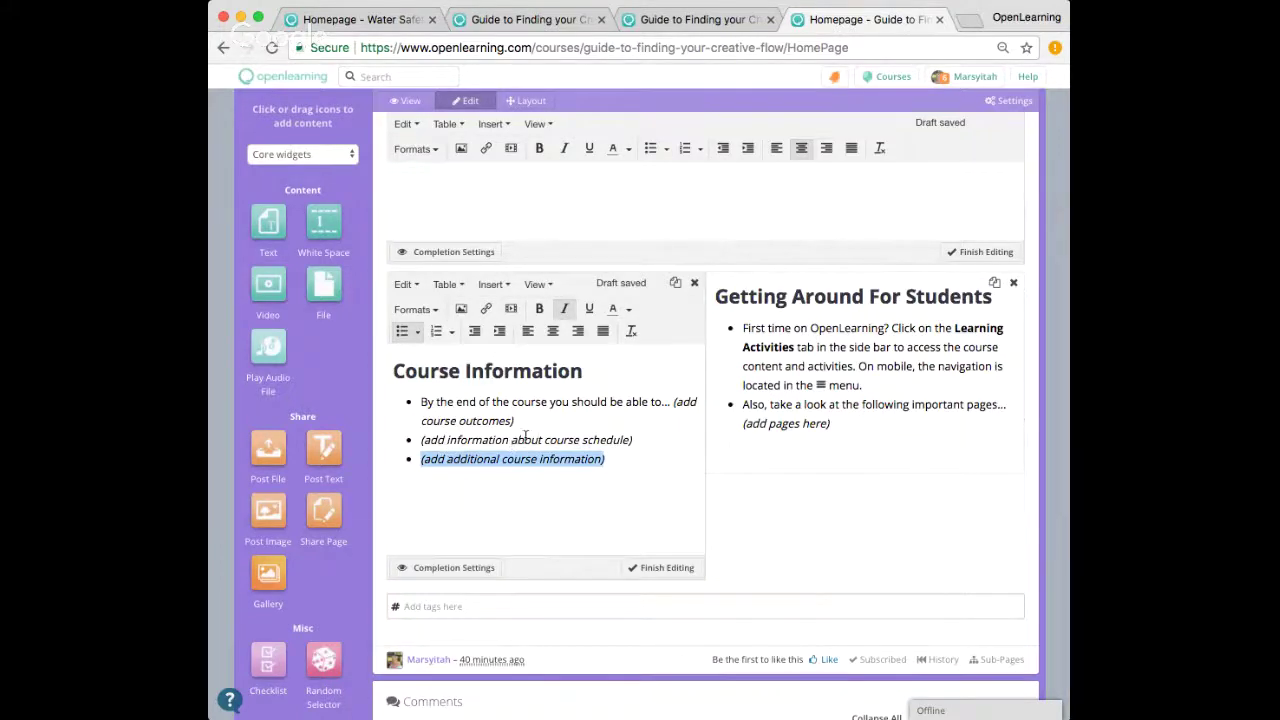
{"action": "mouse_move", "coordinate": [872, 362]}
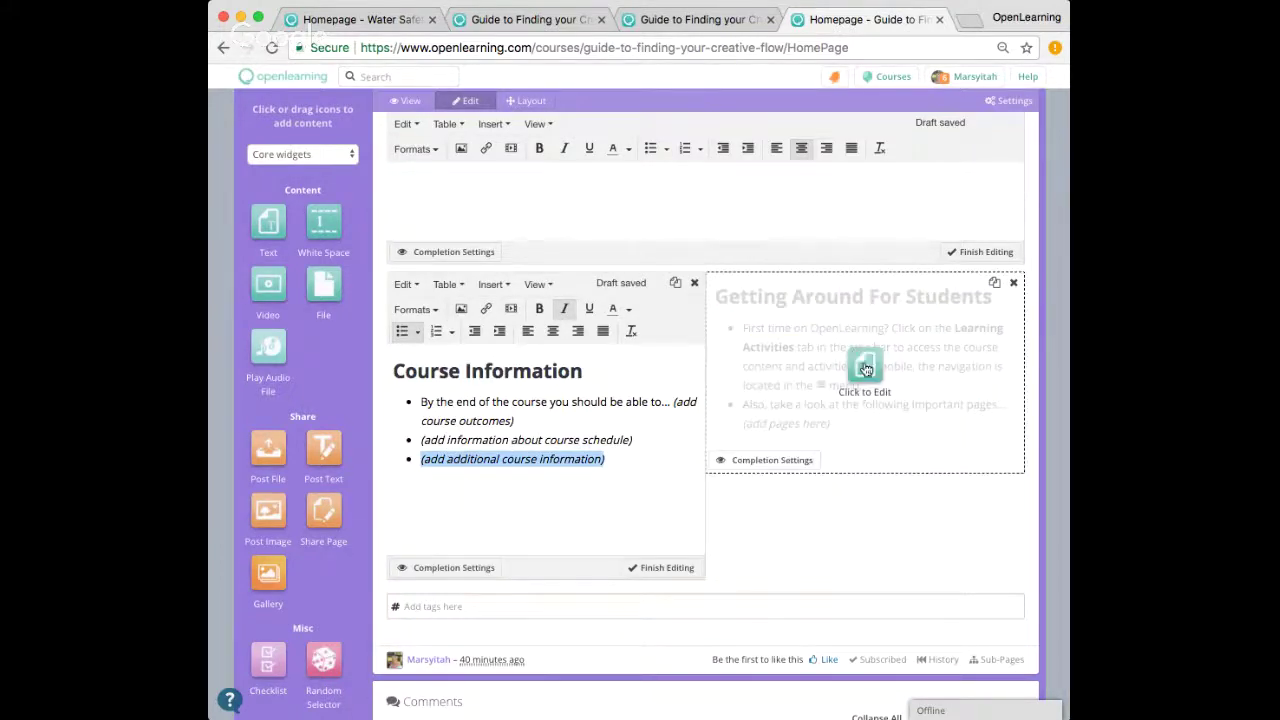
{"action": "left_click", "coordinate": [866, 369]}
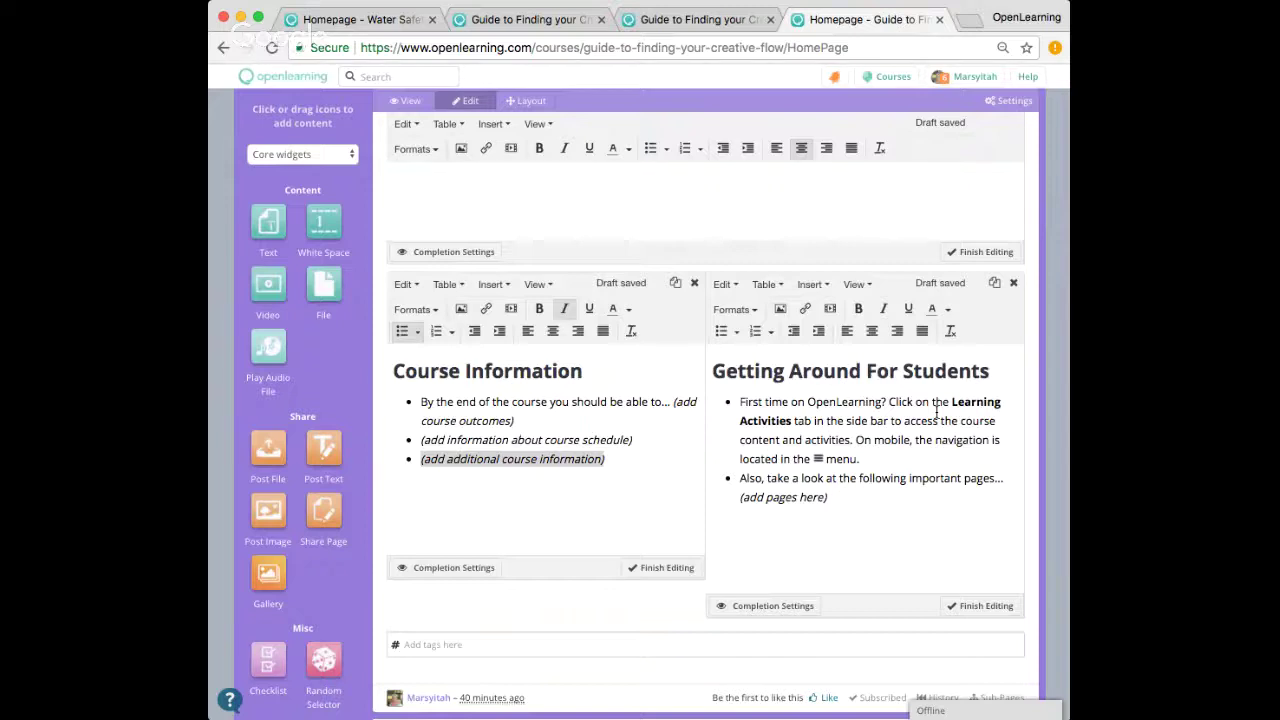
Insert a Text widget below the two homepage columns and enter "Introduction Activity" as its heading
{"action": "scroll", "coordinate": [937, 412], "scroll_direction": "down", "scroll_amount": 5}
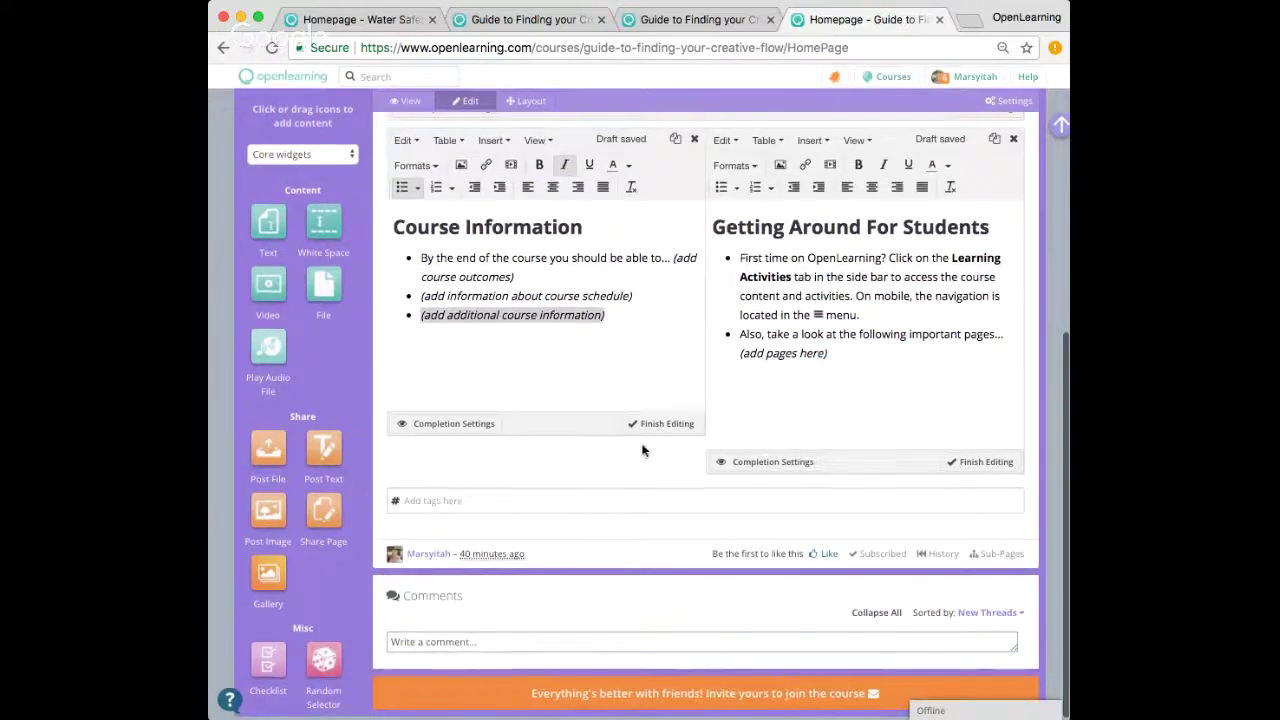
{"action": "mouse_move", "coordinate": [268, 226]}
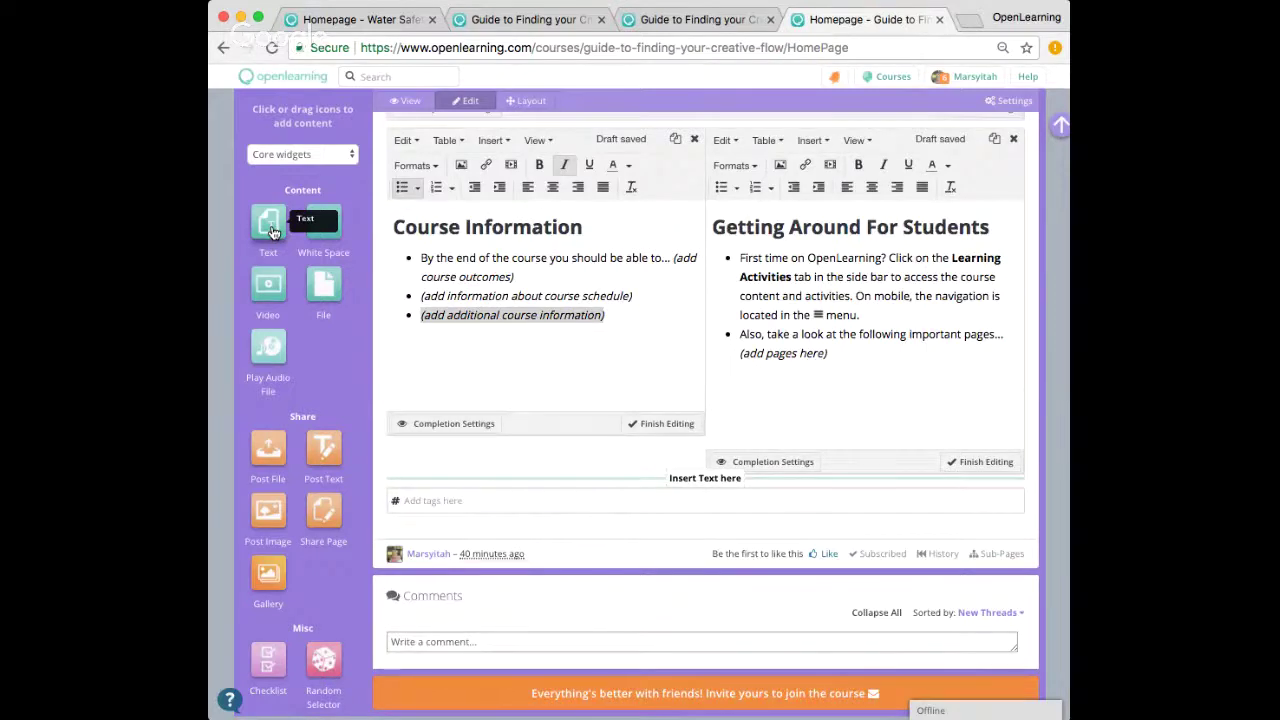
{"action": "left_click", "coordinate": [270, 231]}
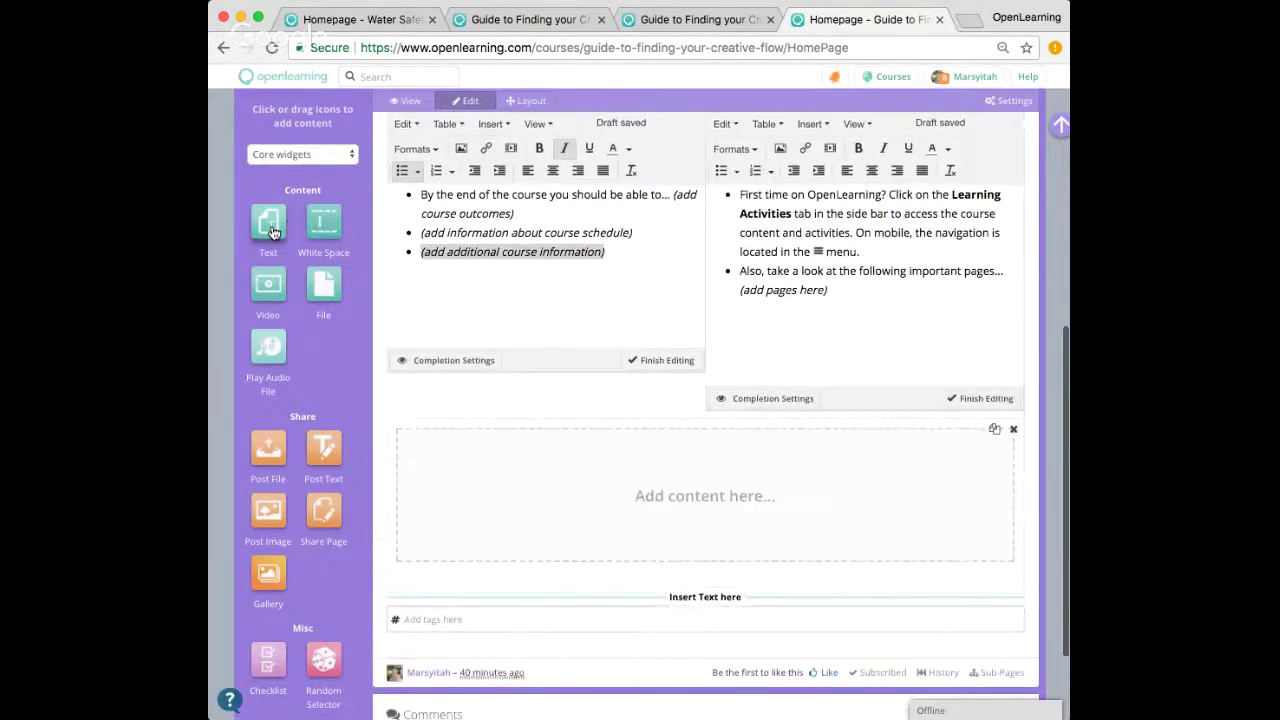
{"action": "left_click", "coordinate": [706, 376]}
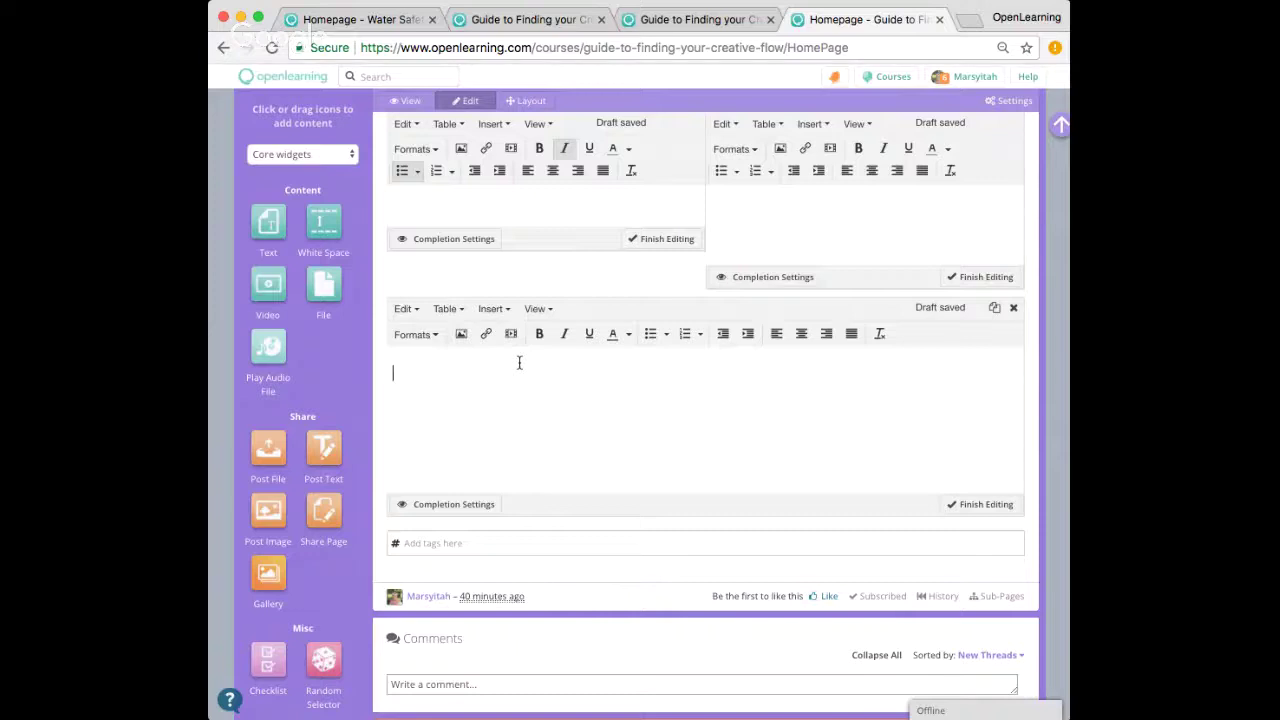
{"action": "type", "text": "Introduction Activity"}
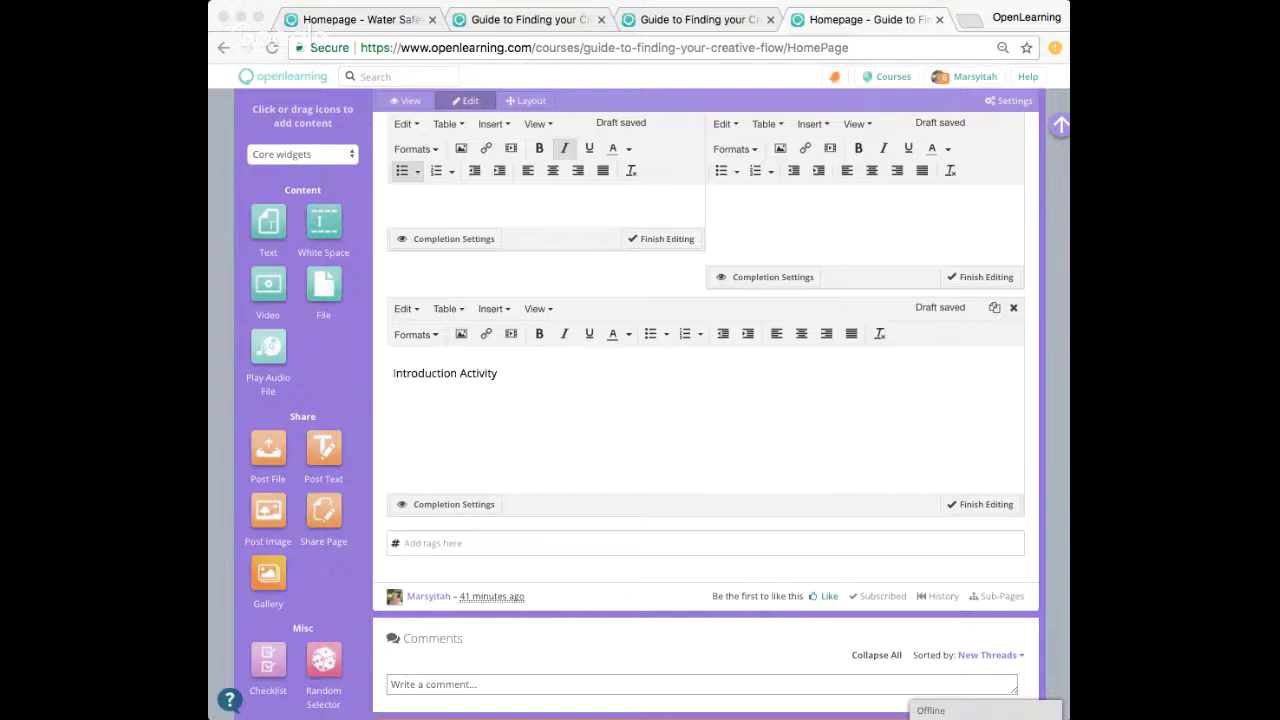
Below the heading, add the sentence-completion instructions beginning "In this activity, you will need to complete a sentence with your friends", including the numbered steps
{"action": "left_click", "coordinate": [430, 406]}
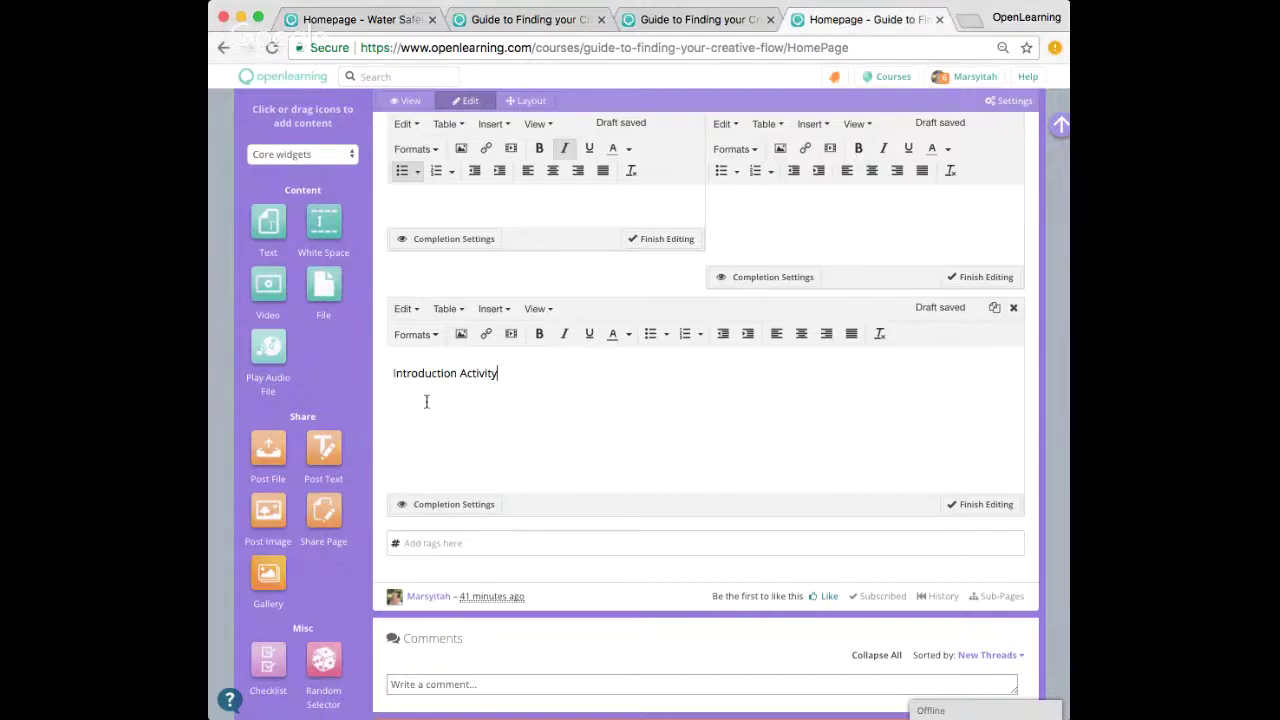
{"action": "key", "text": "Return"}
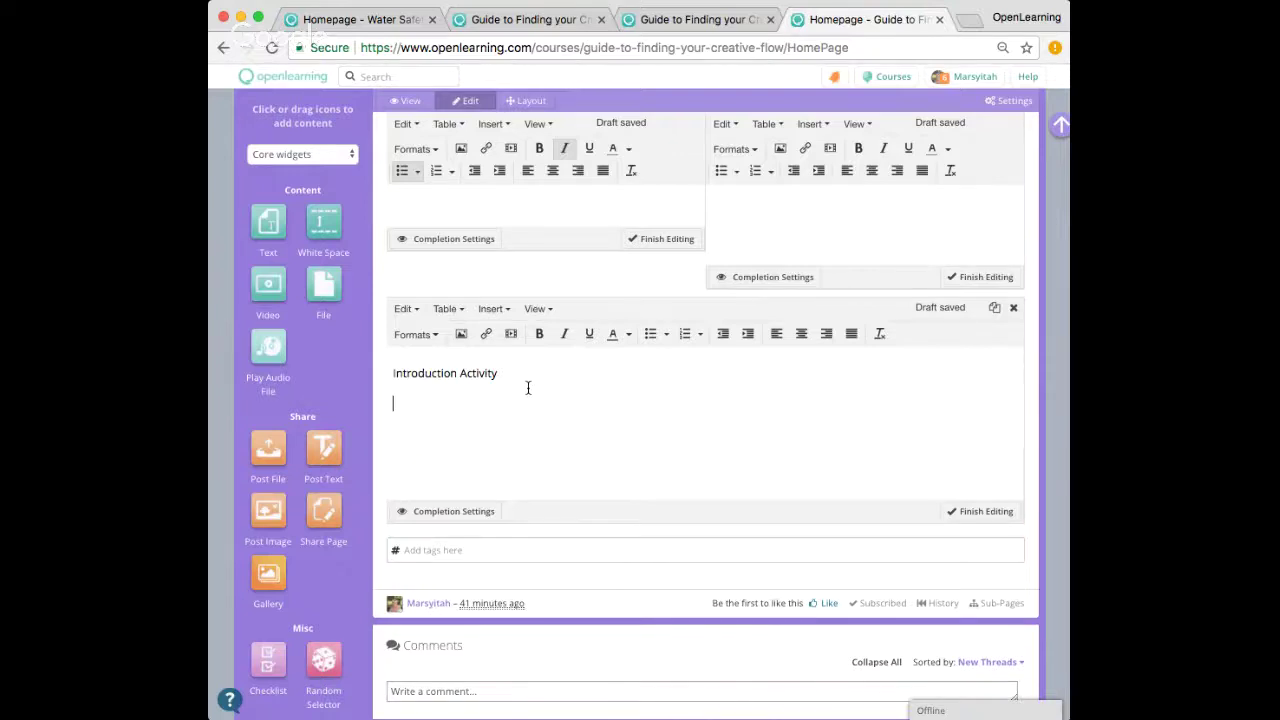
{"action": "type", "text": "In this activity, you will need to complete a sentence with your friends related to writing. How it is done:  1 person will come up with a word. For example, \"Writing\" Then the next person will continue by adding another word. Then, the next person will continue and it will stop once the sentence is complete. The person who wants to end the sentence will need to put a full stop after adding his/her word. for example \"Writing is a way to express opinion freely.\""}
Replace the heading "Introduction Activity" with "Before you start, let's do this"
{"action": "left_click_drag", "start_coordinate": [513, 370], "coordinate": [378, 372]}
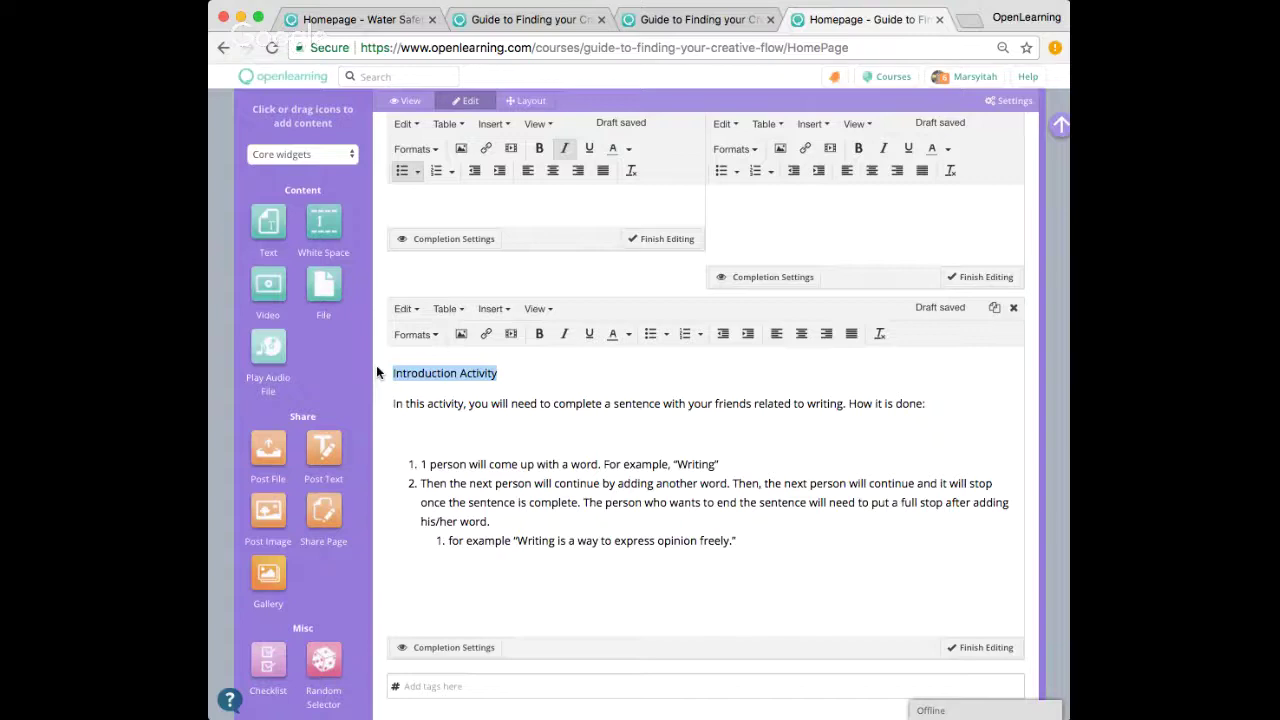
{"action": "type", "text": "Before yo"}
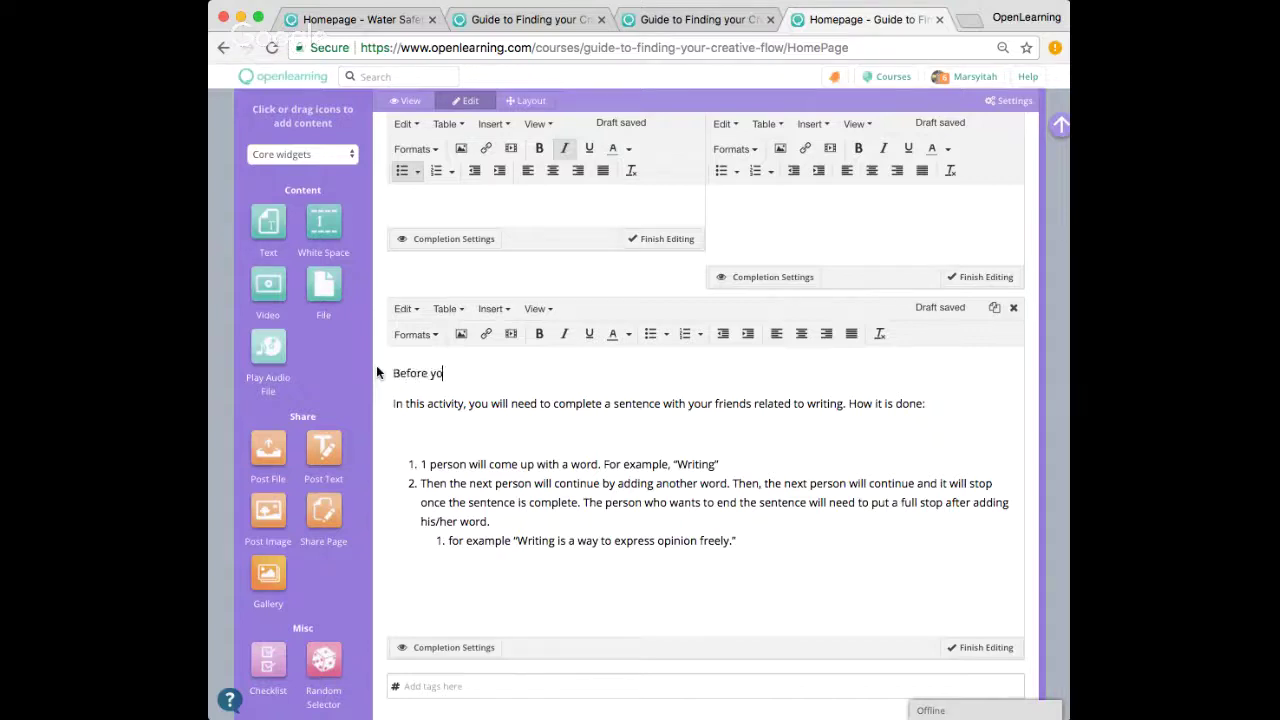
{"action": "type", "text": "u start, let's do this"}
Merge the opening line with the instructions so they read "Before you start, let's do this activity. In this activity, you will need to complete a sentence"
{"action": "left_click", "coordinate": [407, 404]}
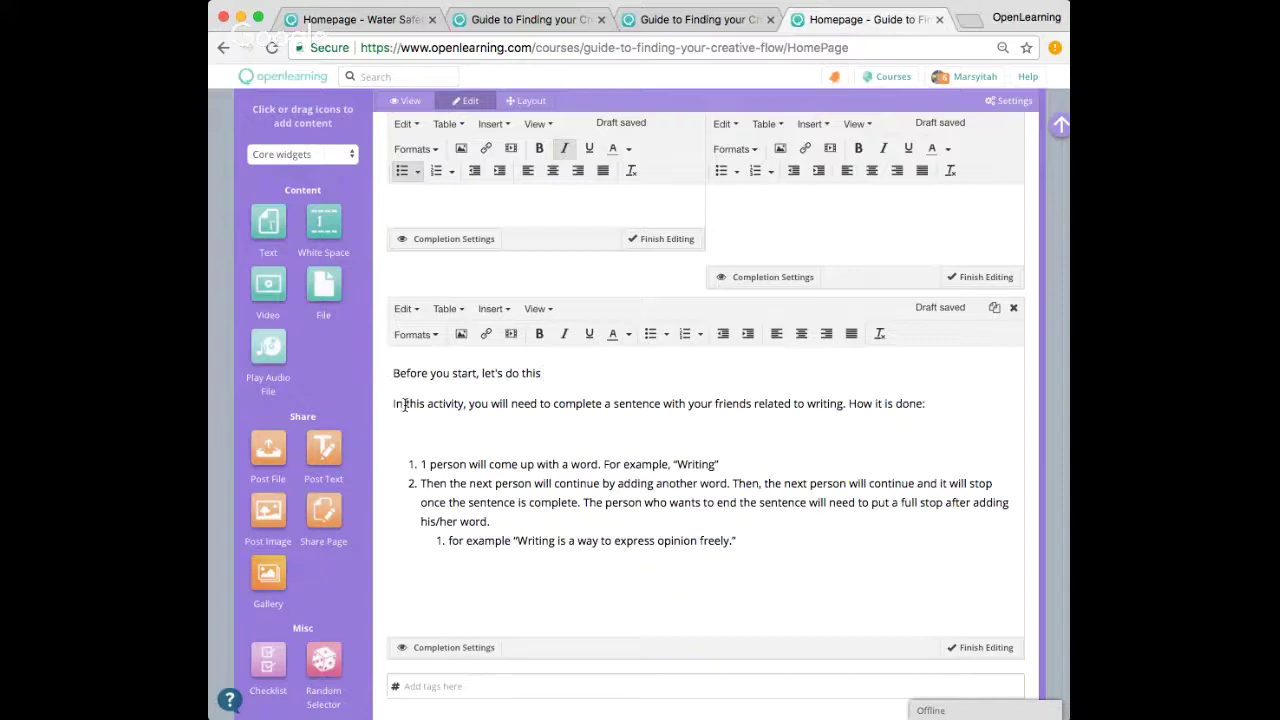
{"action": "key", "text": "BackSpace"}
{"action": "key", "text": "BackSpace"}
{"action": "key", "text": "BackSpace"}
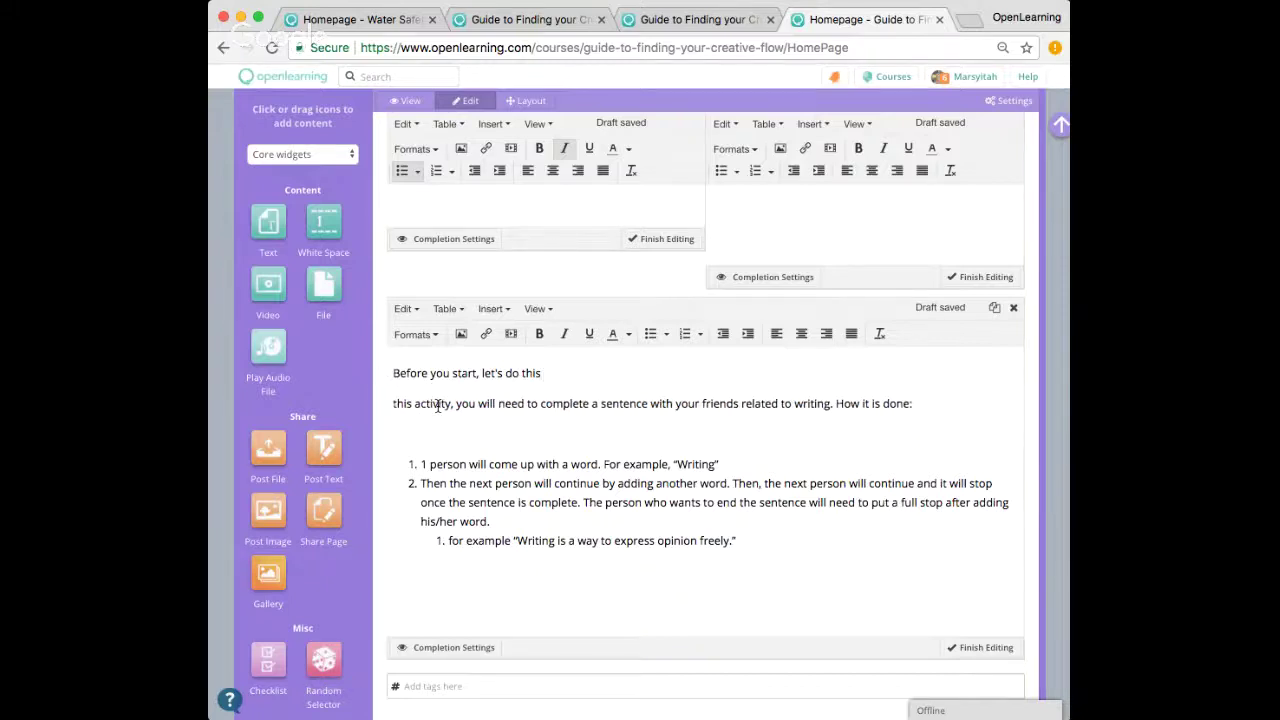
{"action": "key", "text": "BackSpace"}
{"action": "key", "text": "BackSpace"}
{"action": "key", "text": "BackSpace"}
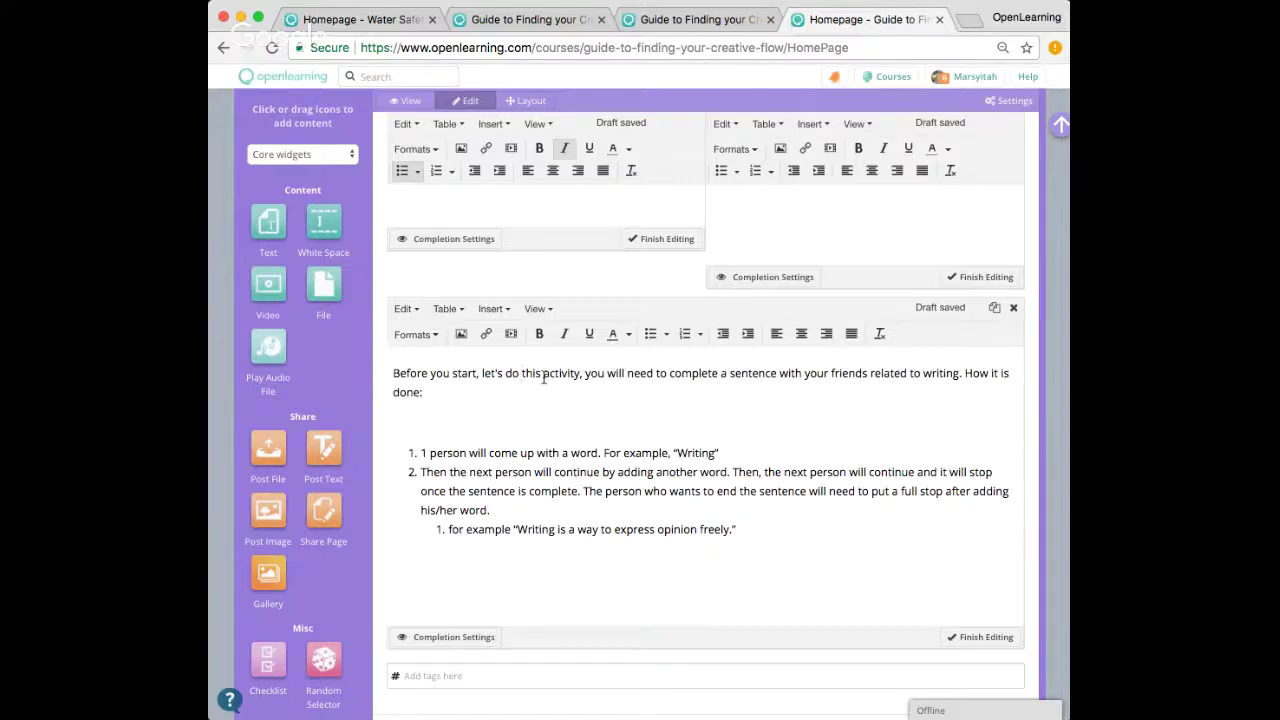
{"action": "type", "text": "this activ"}
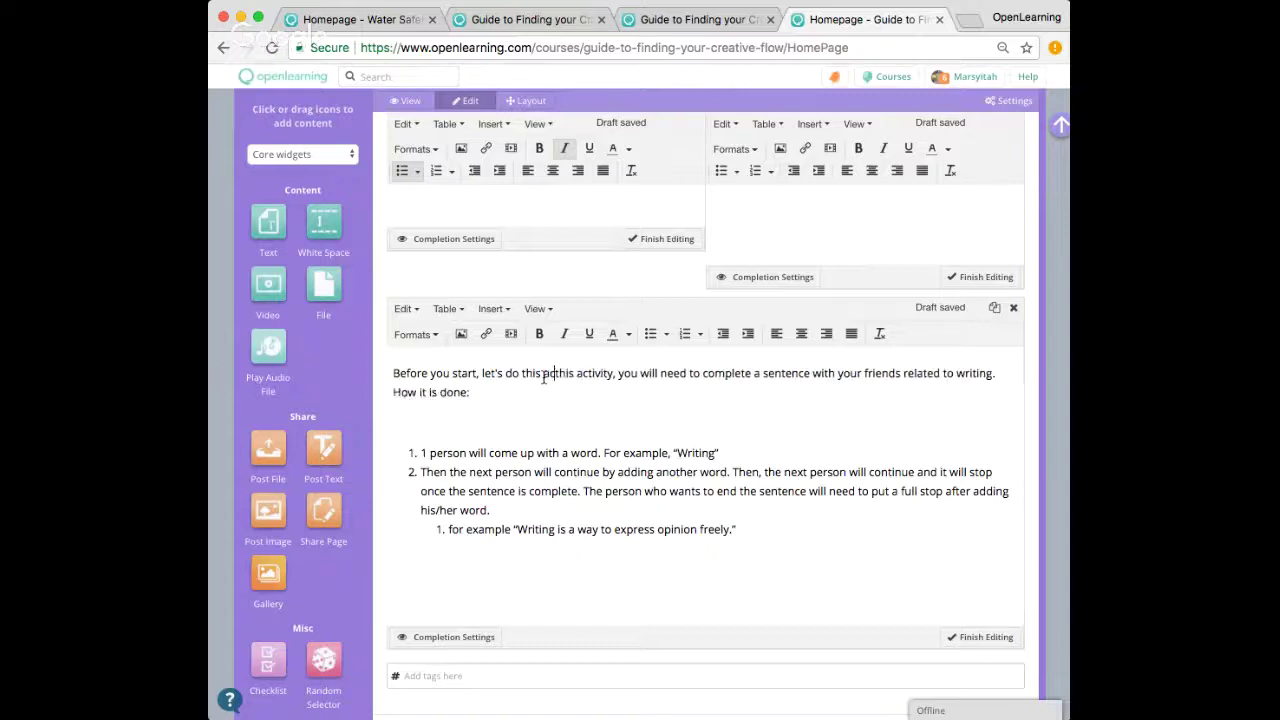
{"action": "type", "text": "ity. In"}
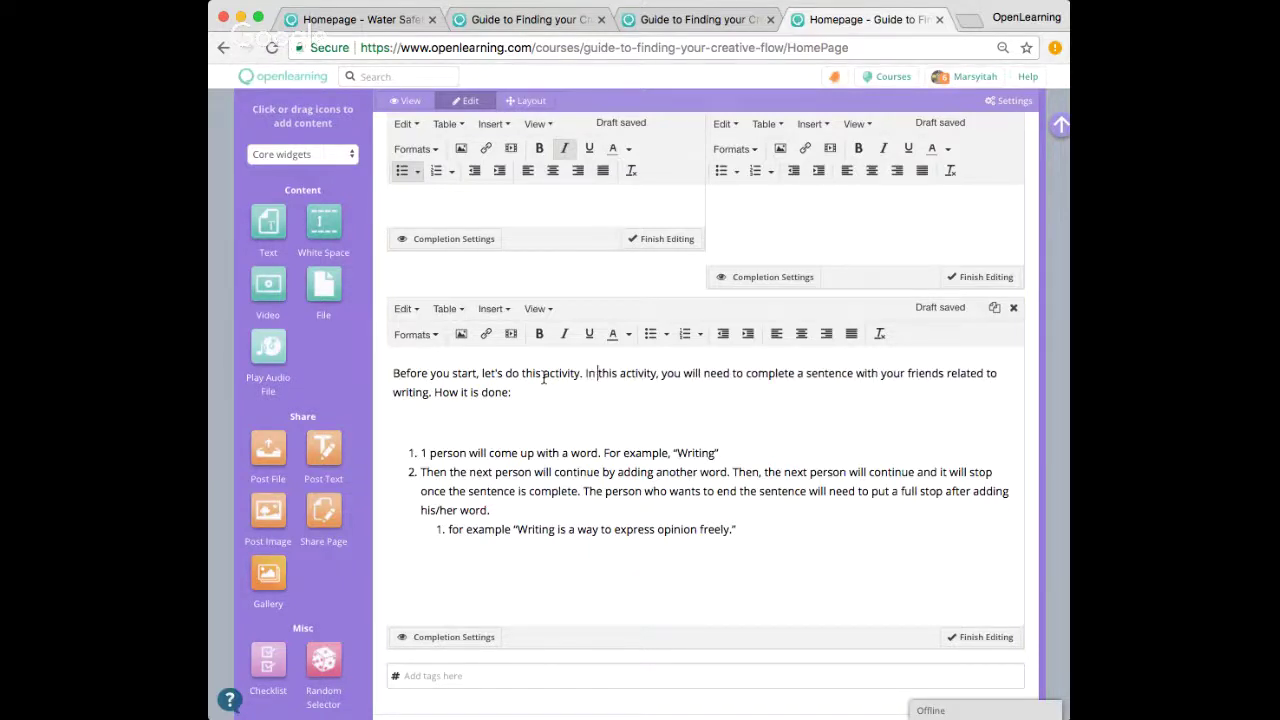
{"action": "scroll", "coordinate": [577, 452], "scroll_direction": "down", "scroll_amount": 3}
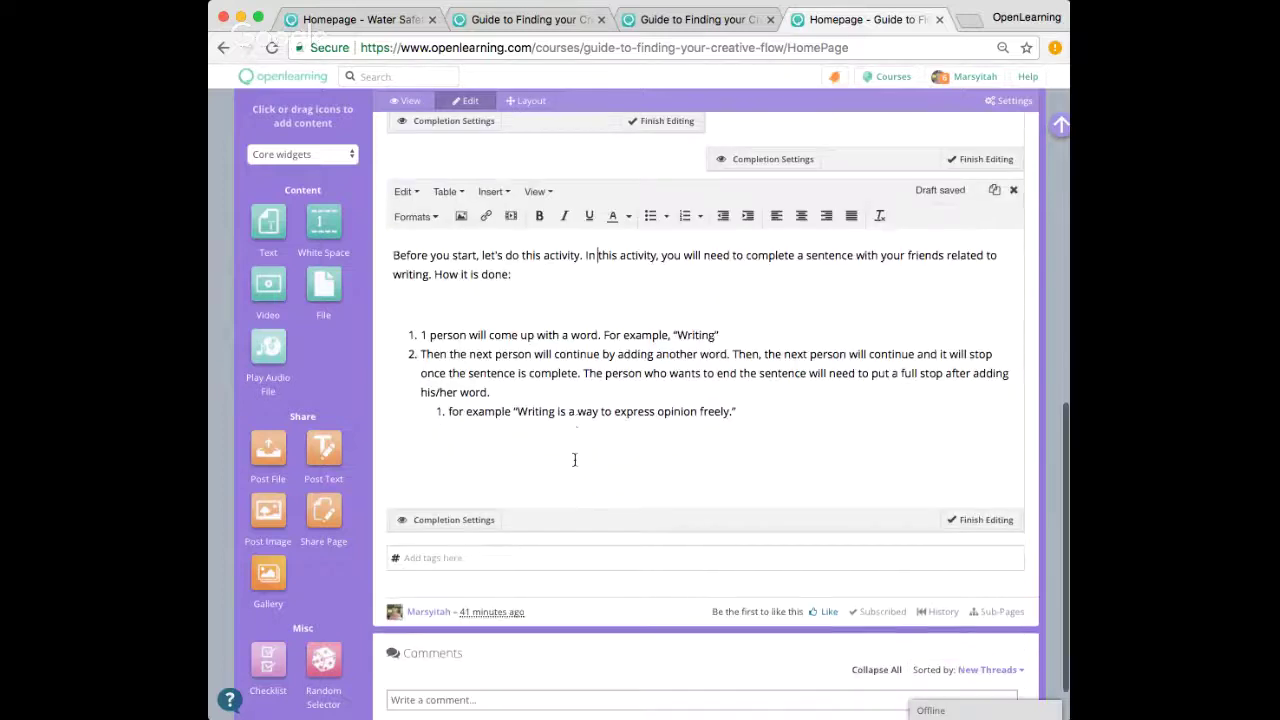
{"action": "scroll", "coordinate": [575, 459], "scroll_direction": "down", "scroll_amount": 2}
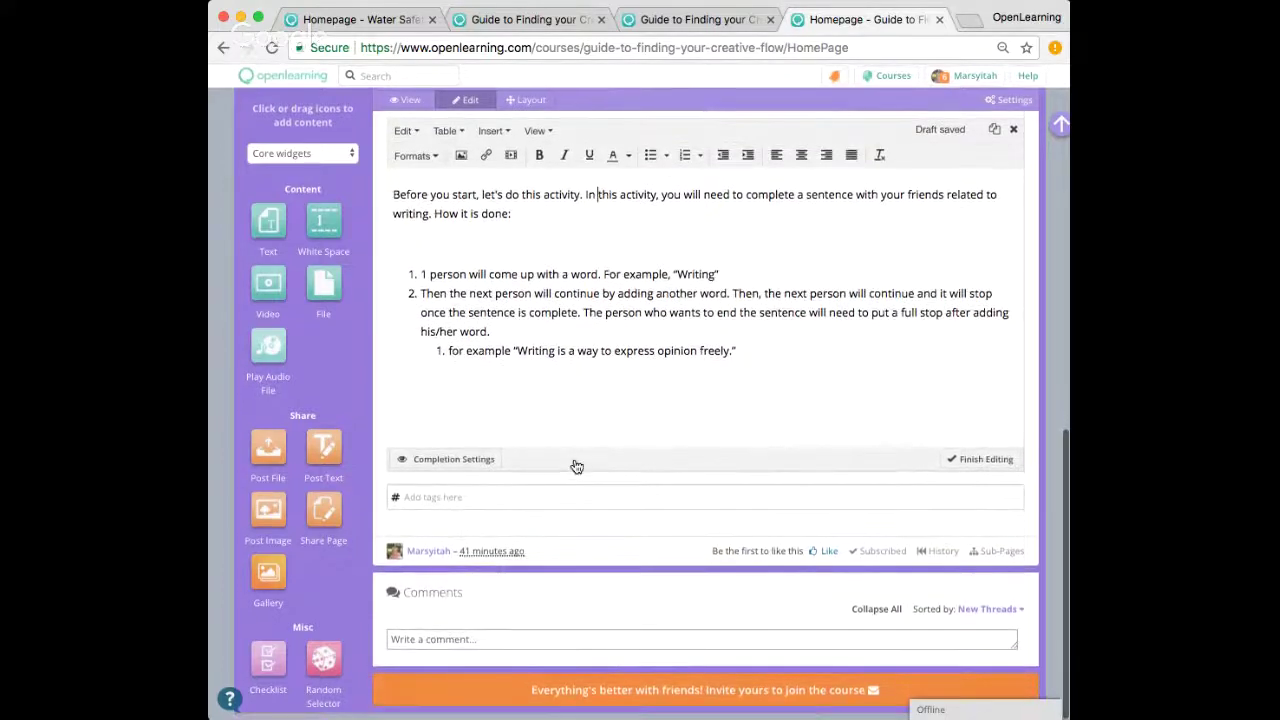
Remove the closing quotation mark after "opinion freely." in the activity's example sentence and finish editing the text widget
{"action": "scroll", "coordinate": [636, 403], "scroll_direction": "up", "scroll_amount": 3}
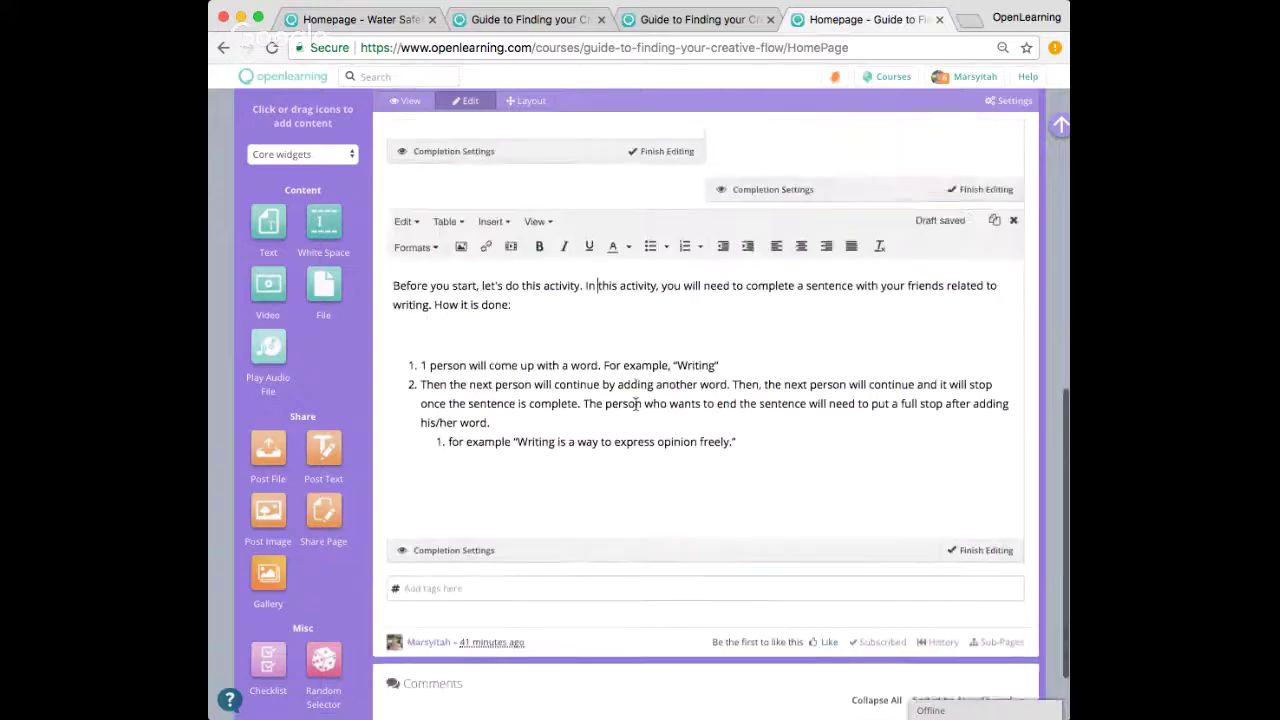
{"action": "scroll", "coordinate": [635, 403], "scroll_direction": "down", "scroll_amount": 2}
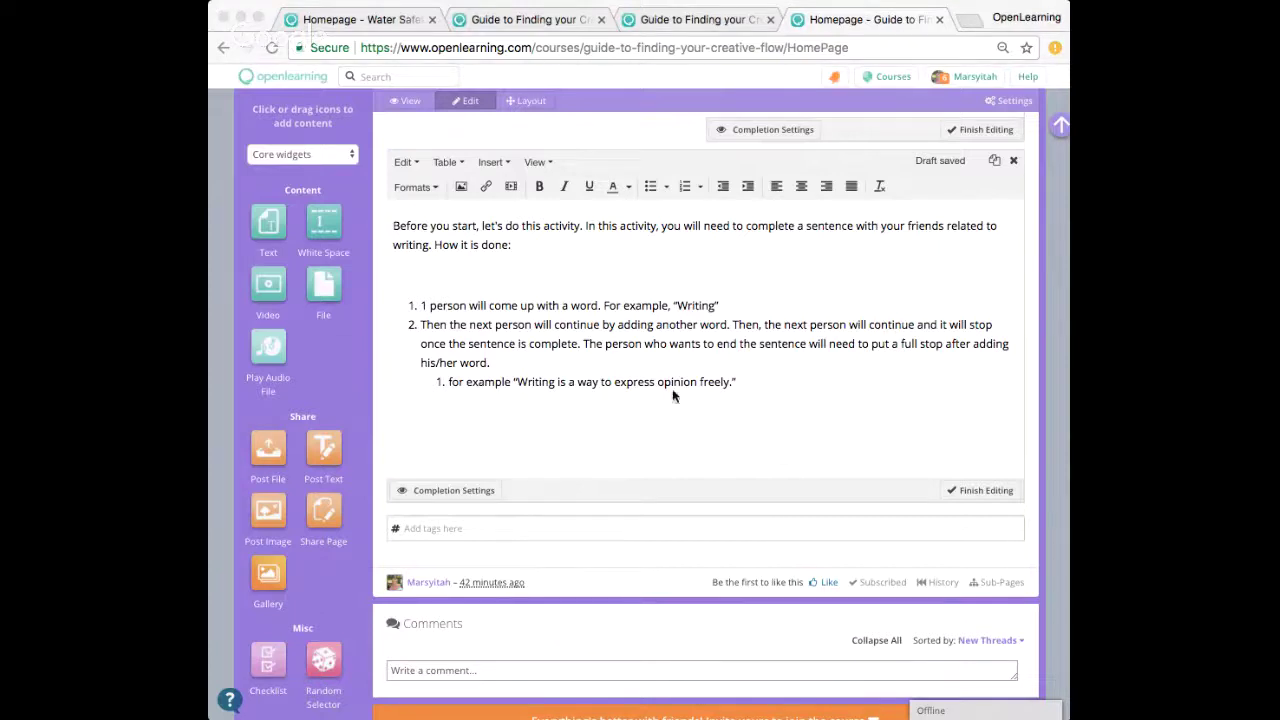
{"action": "left_click", "coordinate": [688, 414]}
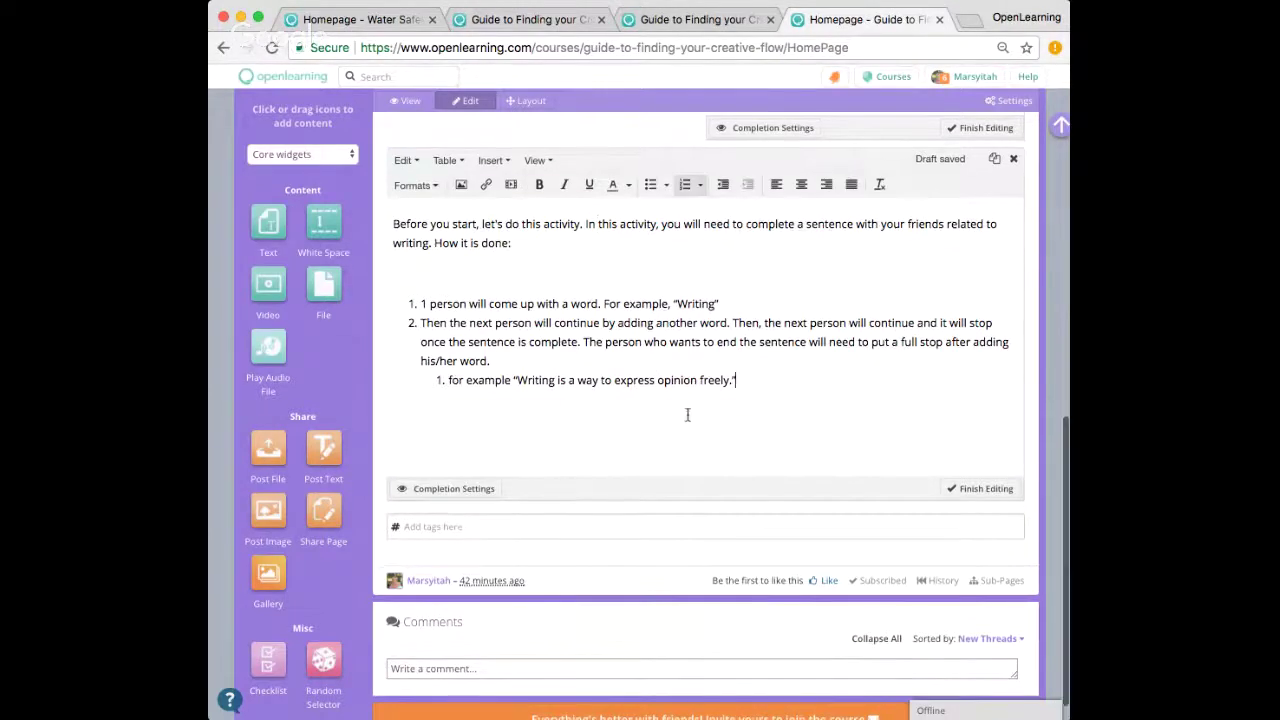
{"action": "key", "text": "Return"}
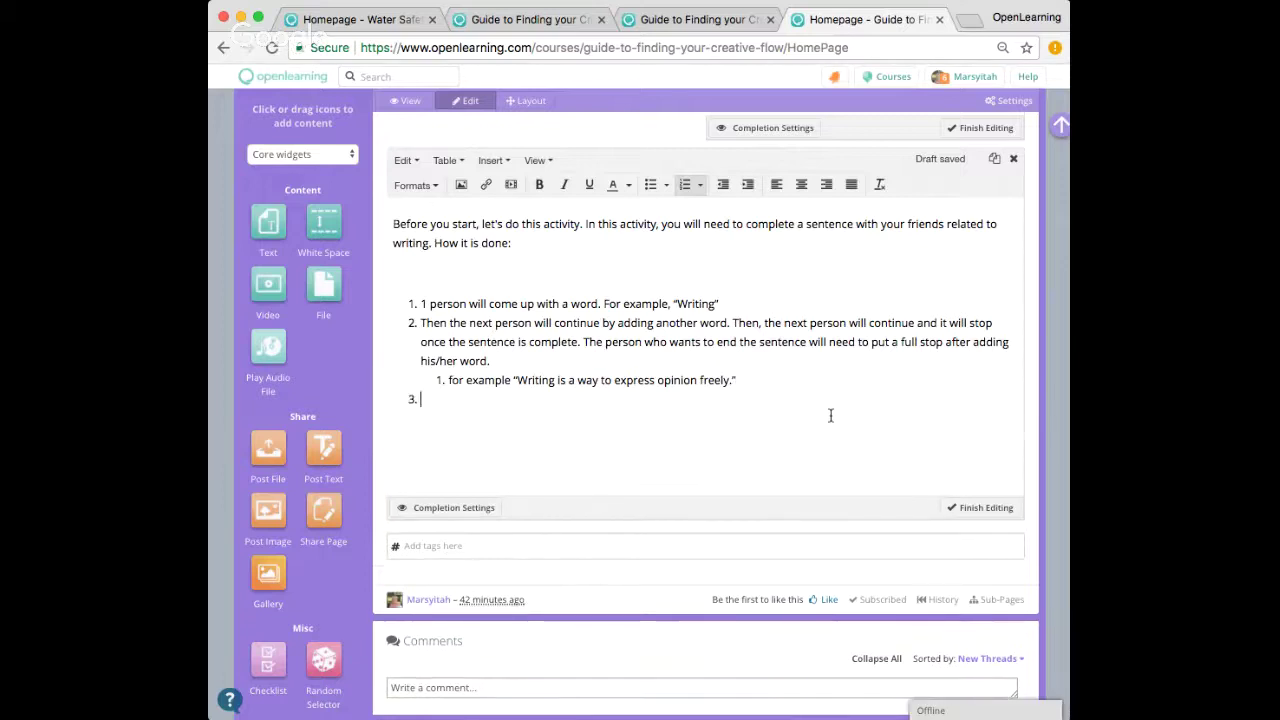
{"action": "key", "text": "BackSpace"}
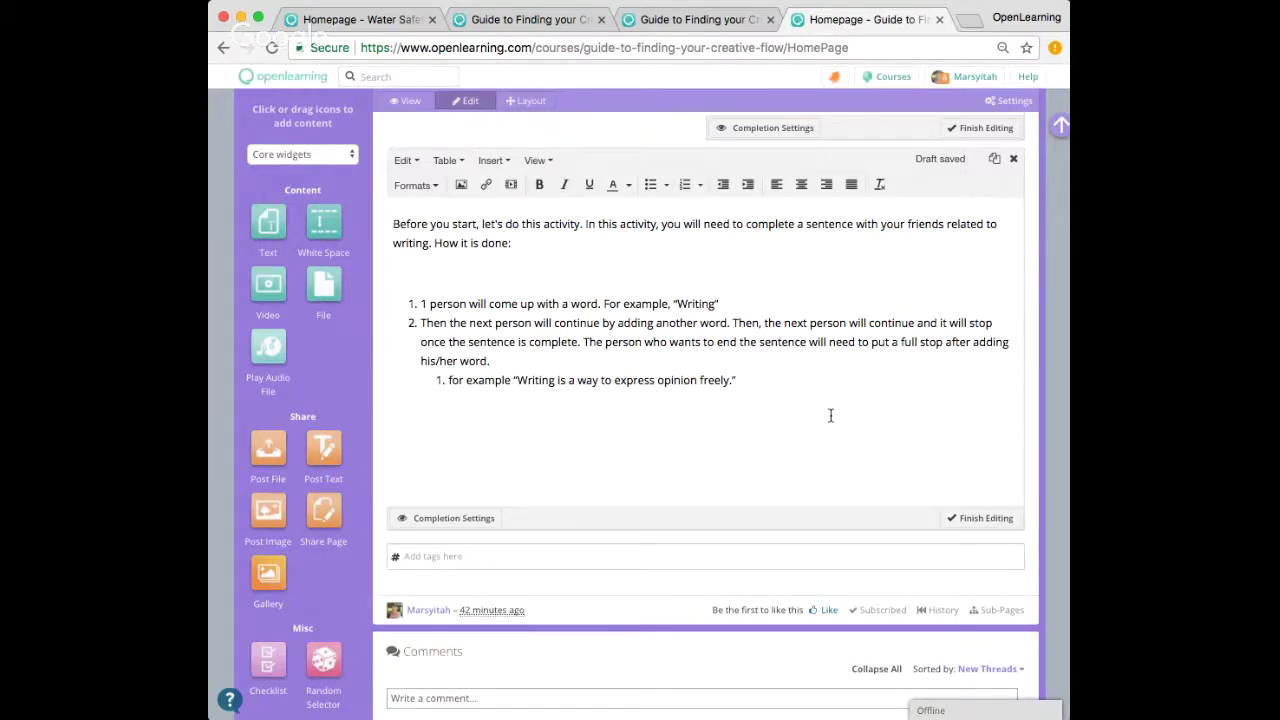
{"action": "key", "text": "BackSpace"}
{"action": "scroll", "coordinate": [813, 416], "scroll_direction": "down", "scroll_amount": 1}
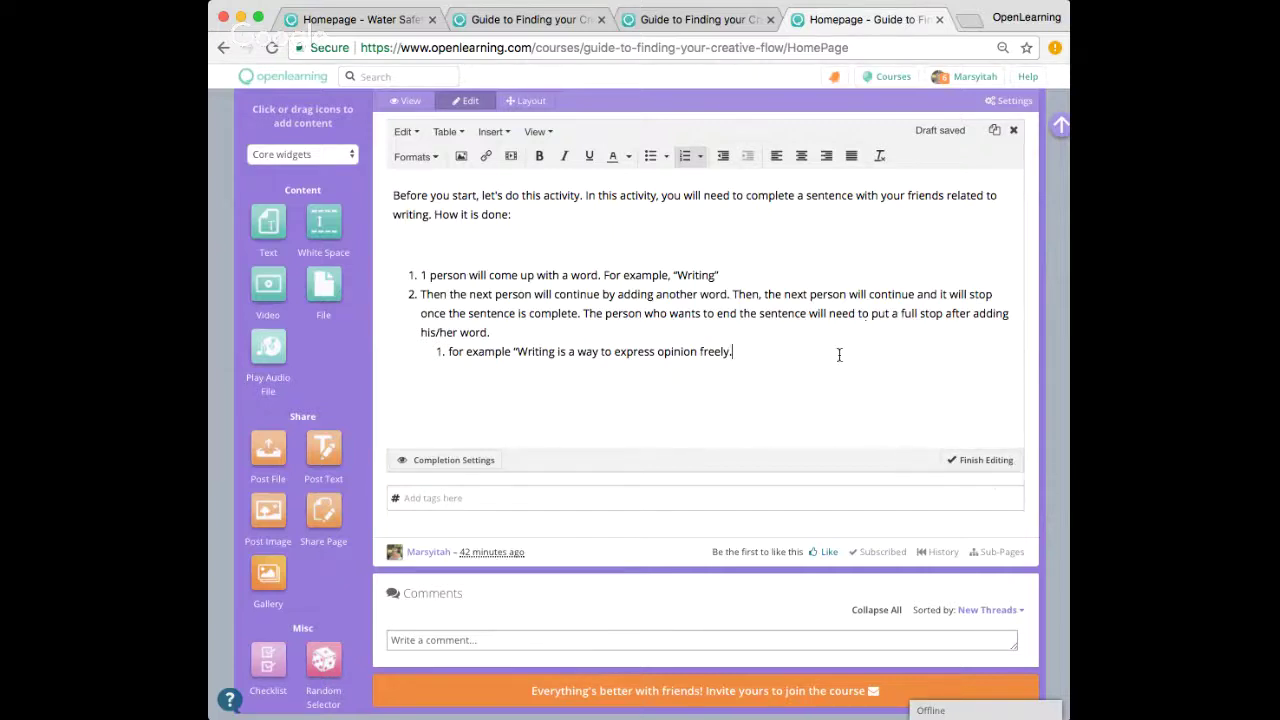
{"action": "left_click", "coordinate": [977, 462]}
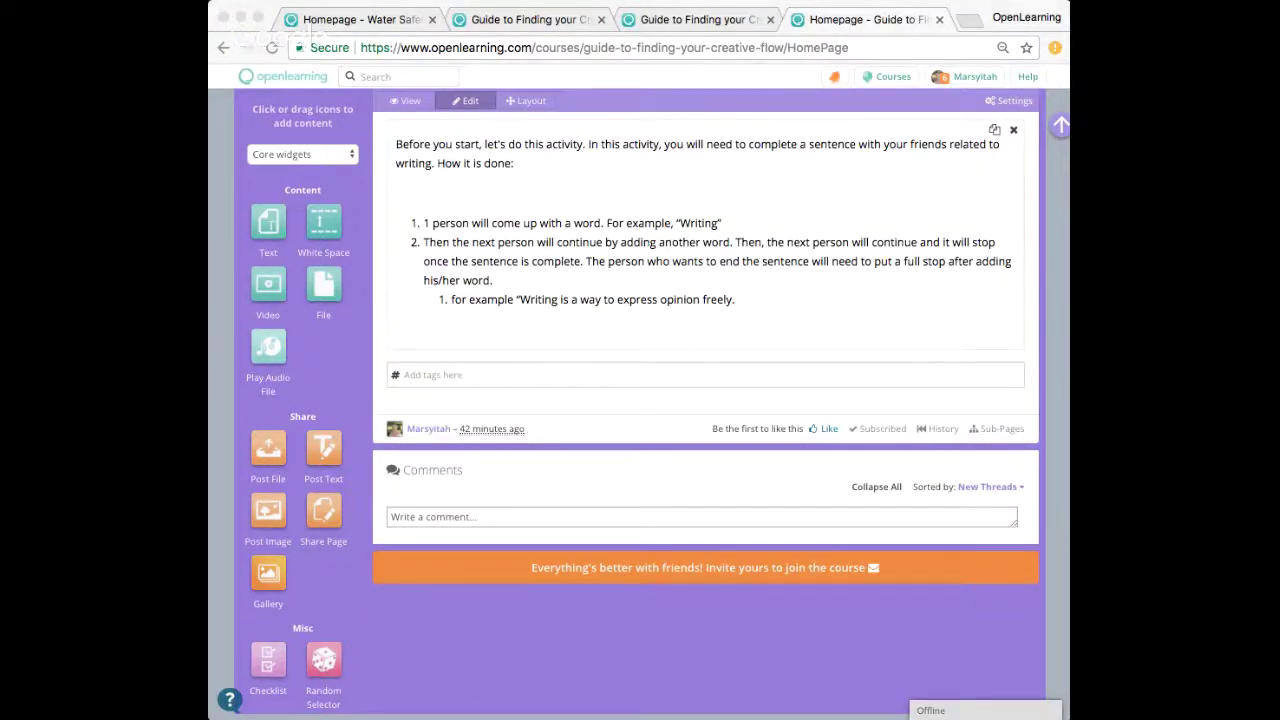
Switch the homepage to its student-facing view and check the activity instructions and the comments area below them
{"action": "left_click", "coordinate": [585, 221]}
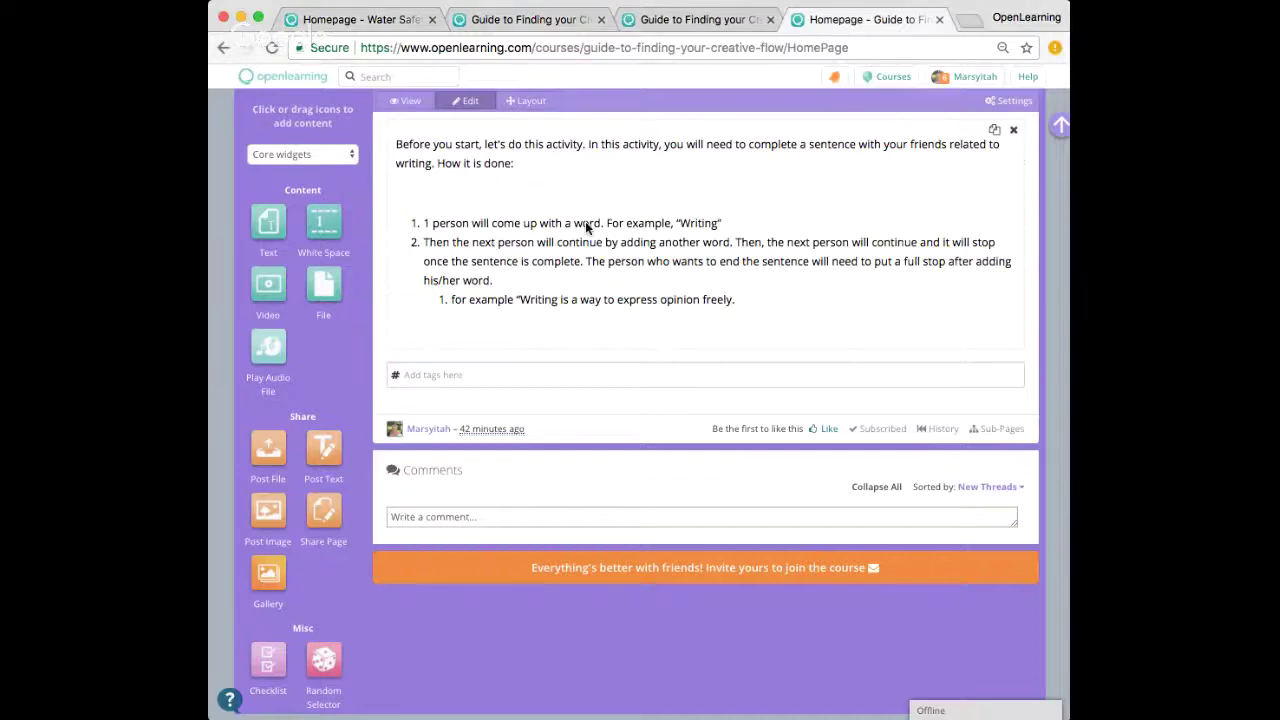
{"action": "left_click", "coordinate": [410, 101]}
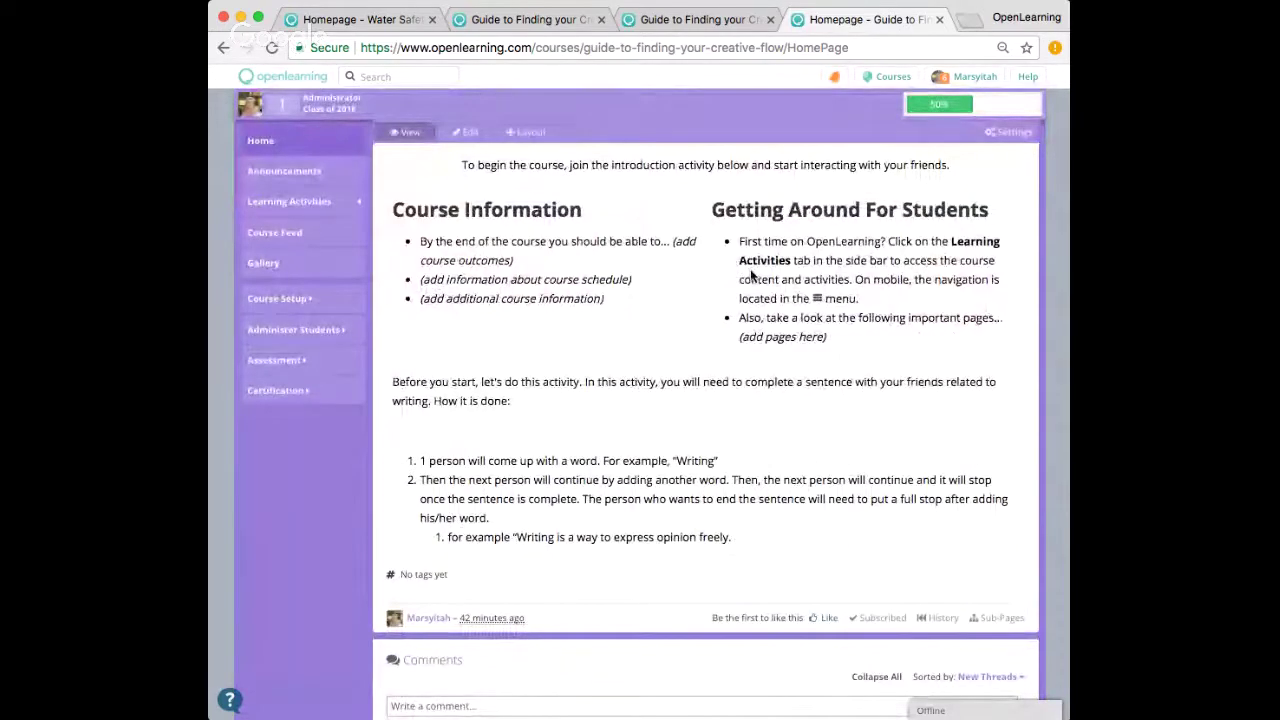
{"action": "scroll", "coordinate": [640, 420], "scroll_direction": "down", "scroll_amount": 3}
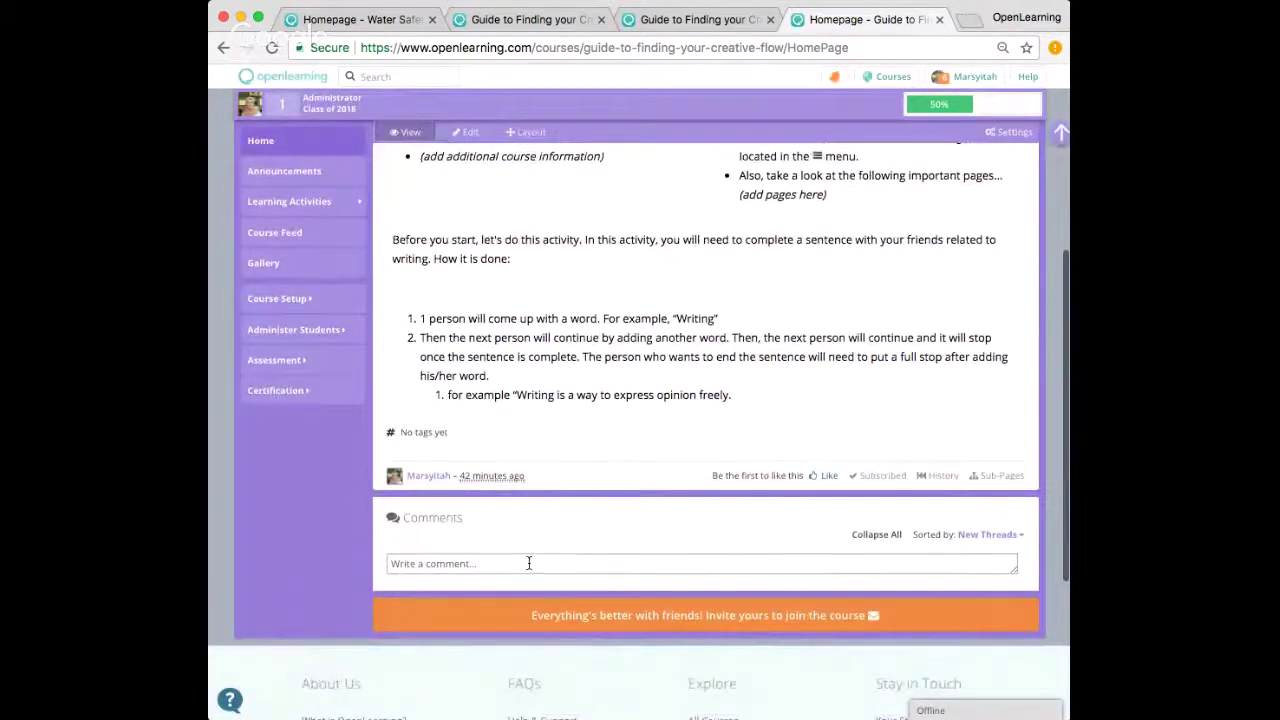
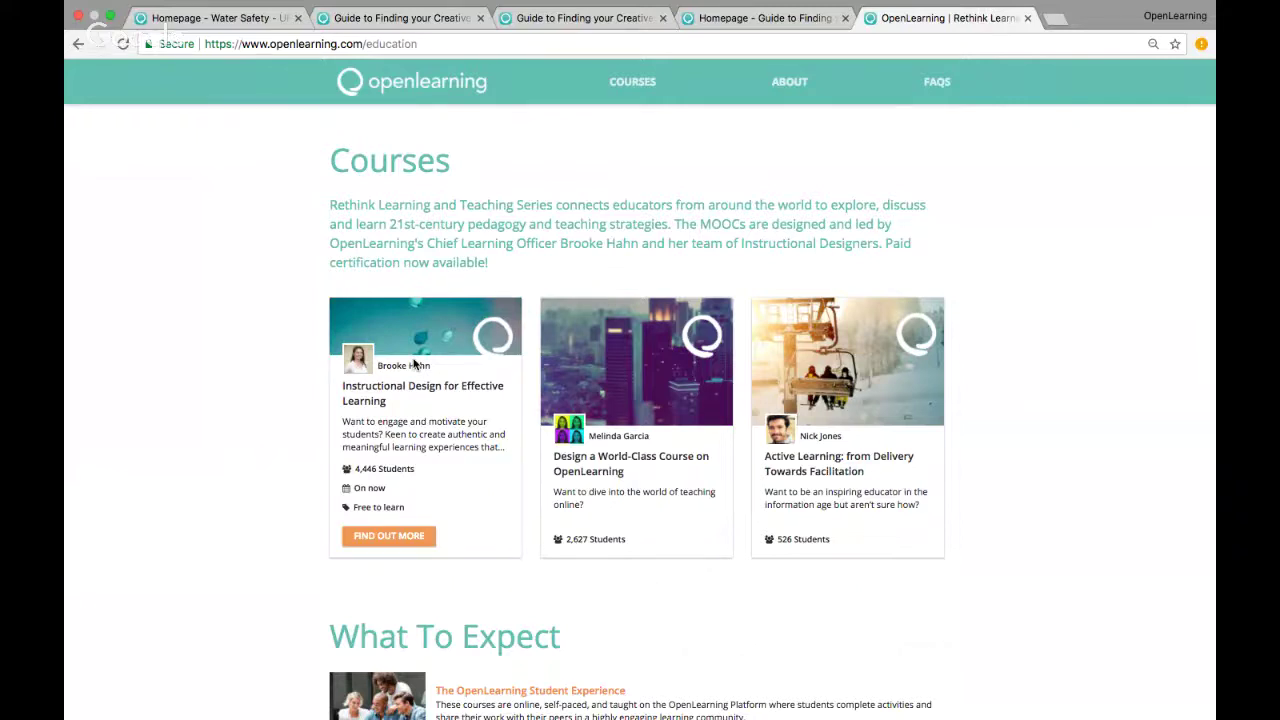
Look over the courses offered on the Rethink Learning and Teaching Series page
{"action": "scroll", "coordinate": [660, 378], "scroll_direction": "down", "scroll_amount": 1}
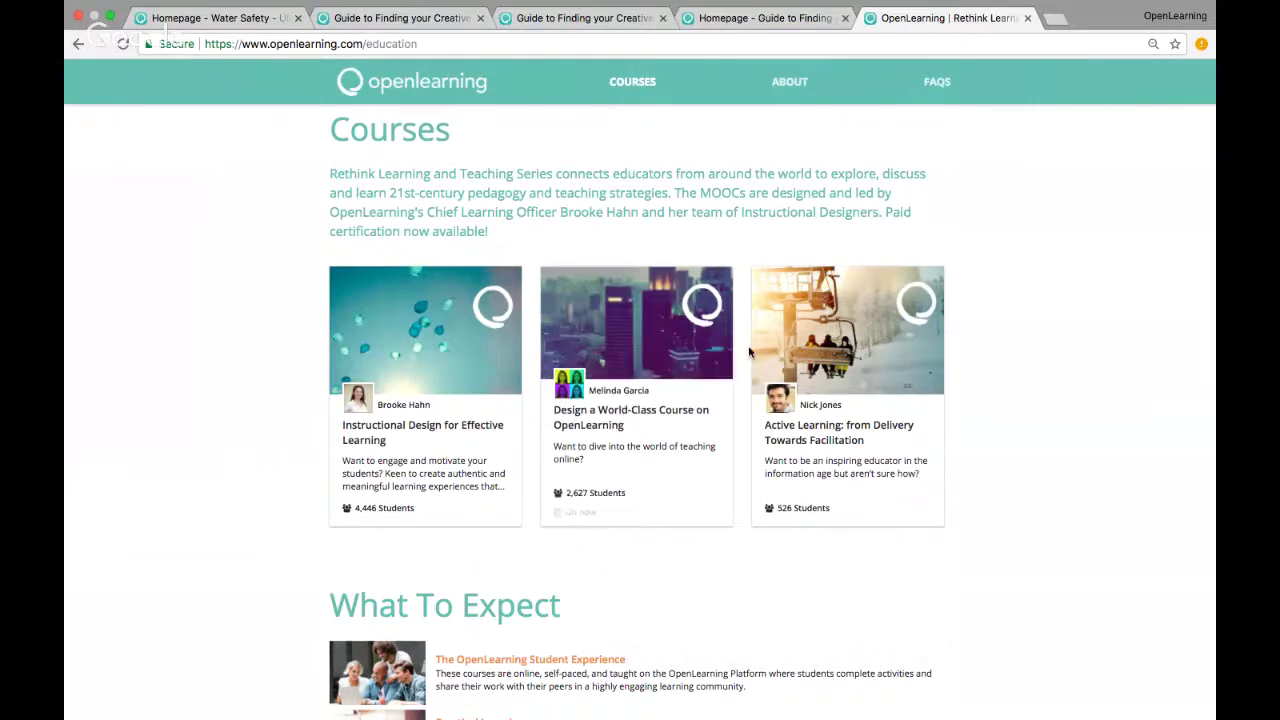
{"action": "mouse_move", "coordinate": [900, 380]}
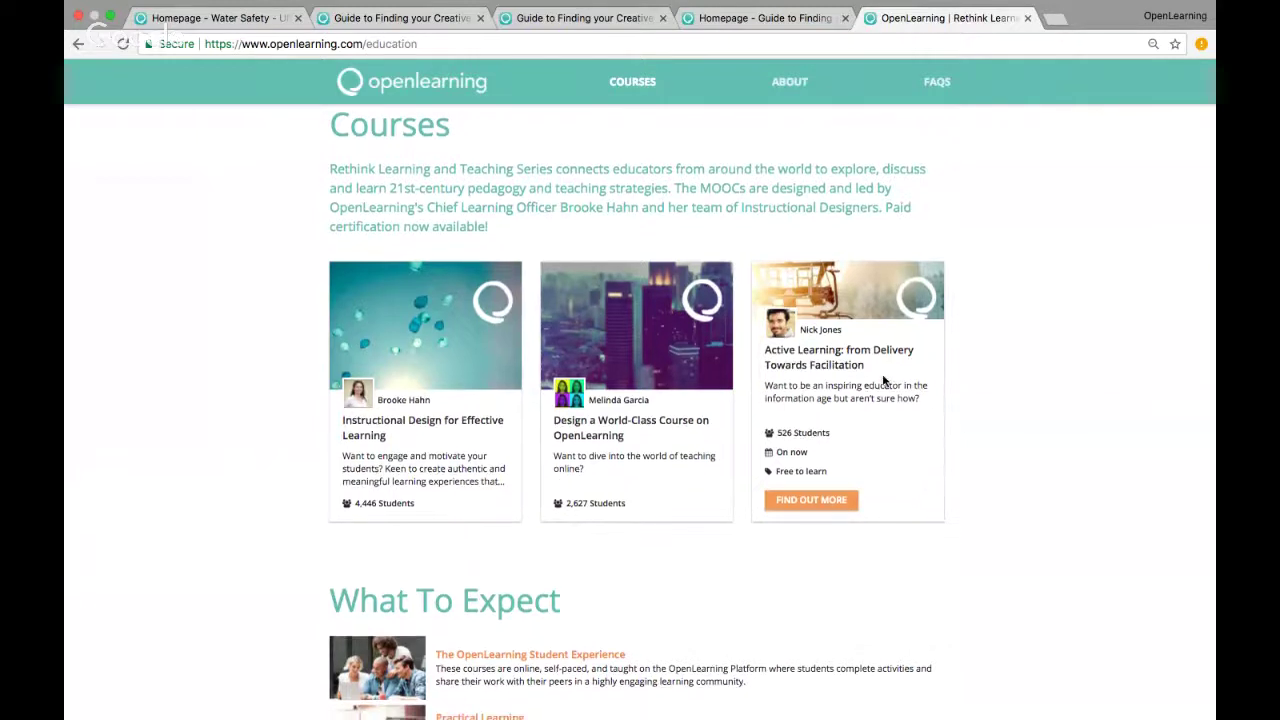
{"action": "scroll", "coordinate": [883, 380], "scroll_direction": "down", "scroll_amount": 2}
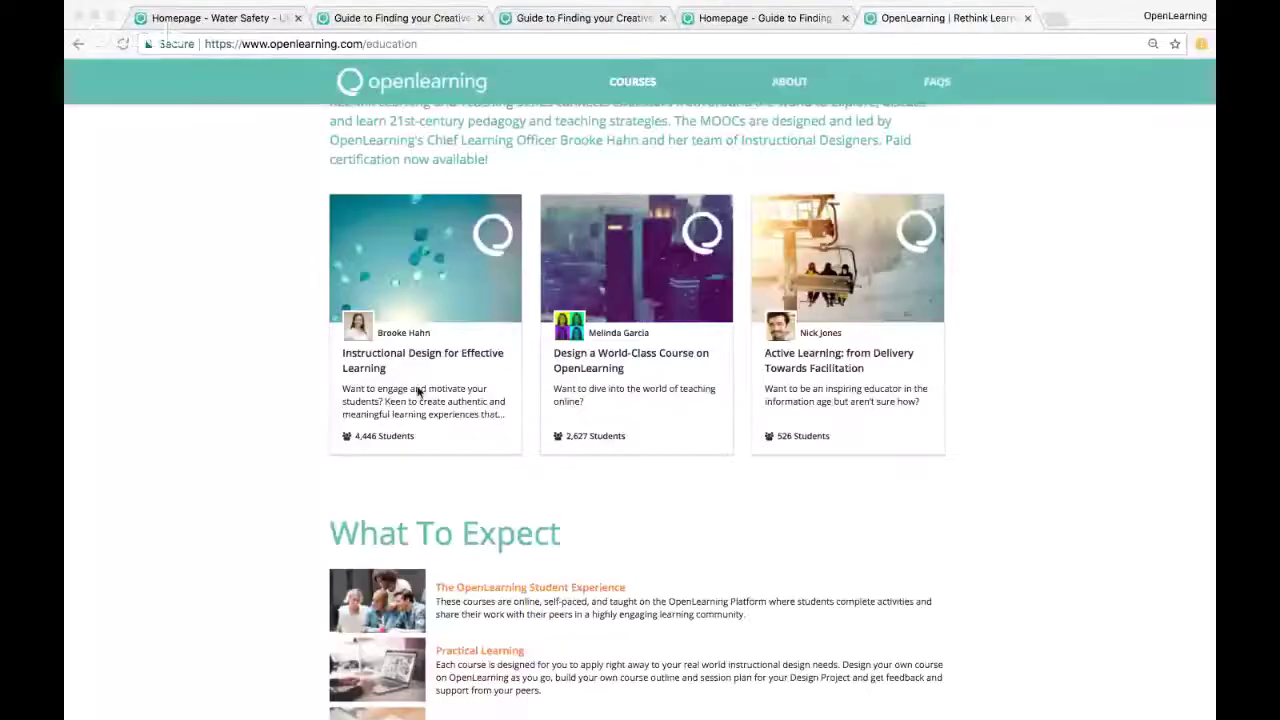
Return to the "Guide to Finding your Creative Flow" course and open its General setup page
{"action": "left_click", "coordinate": [428, 24]}
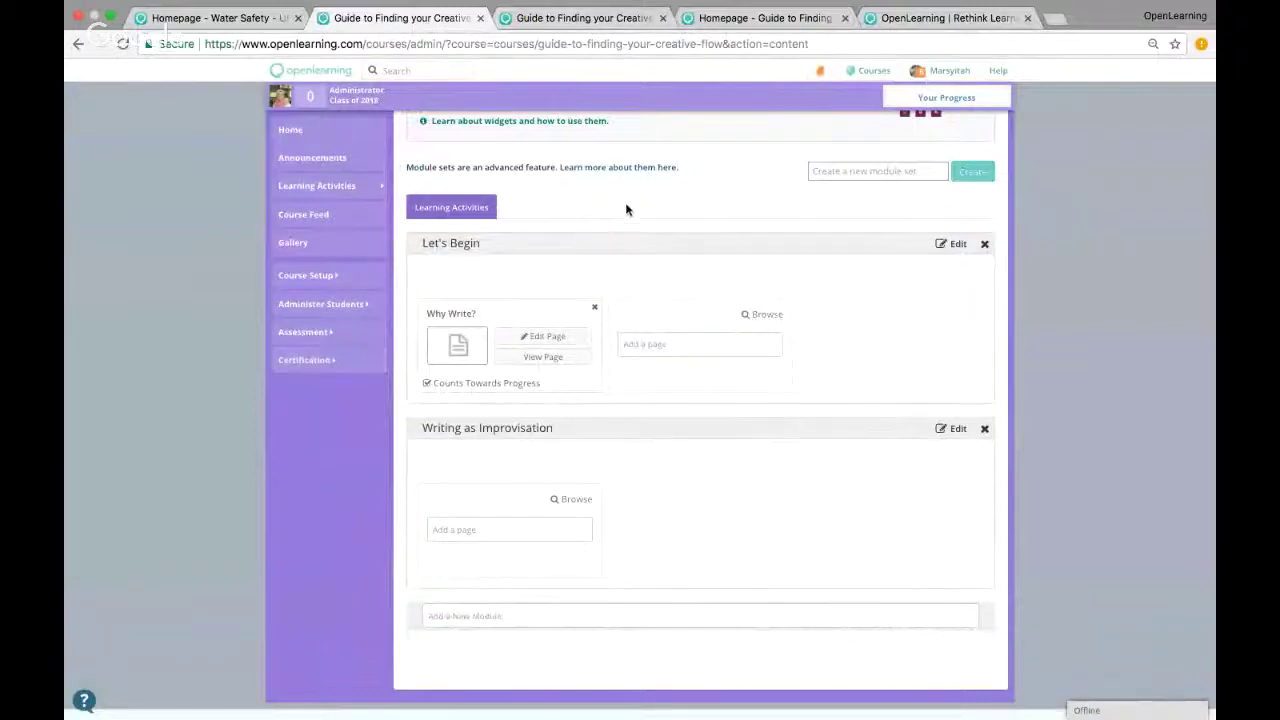
{"action": "scroll", "coordinate": [960, 309], "scroll_direction": "down", "scroll_amount": 1}
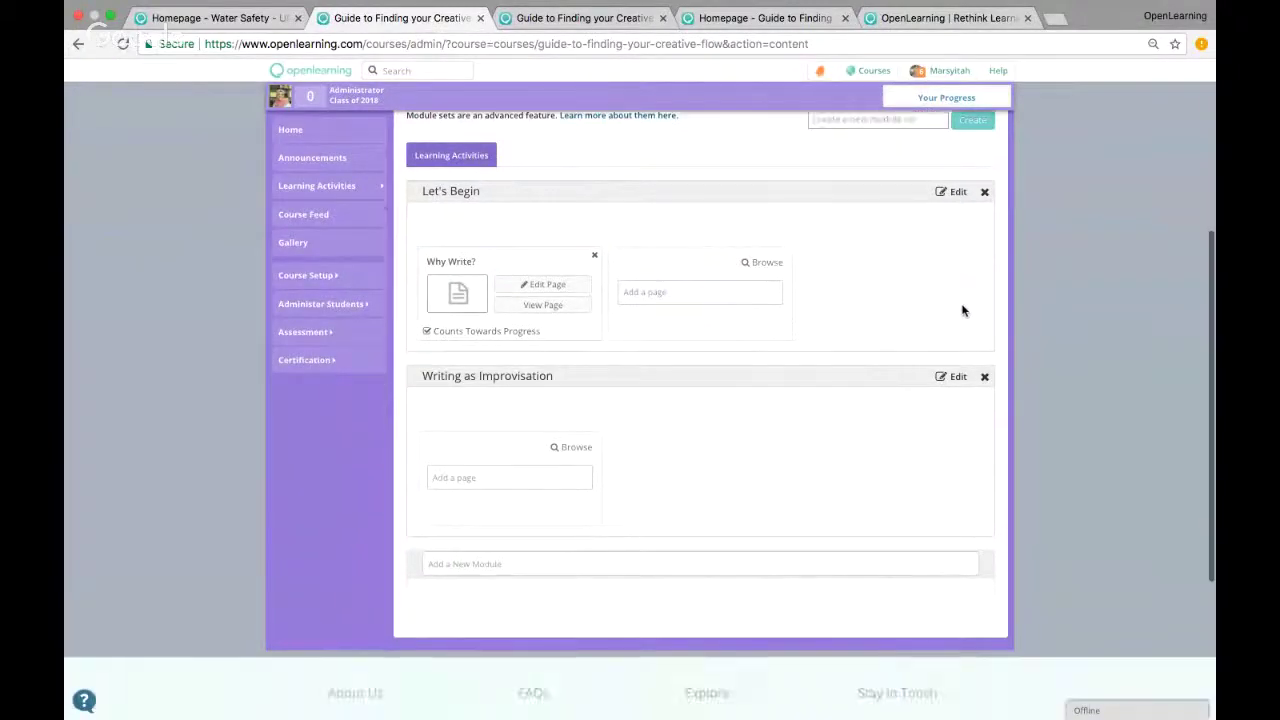
{"action": "scroll", "coordinate": [960, 309], "scroll_direction": "up", "scroll_amount": 5}
{"action": "left_click", "coordinate": [343, 249]}
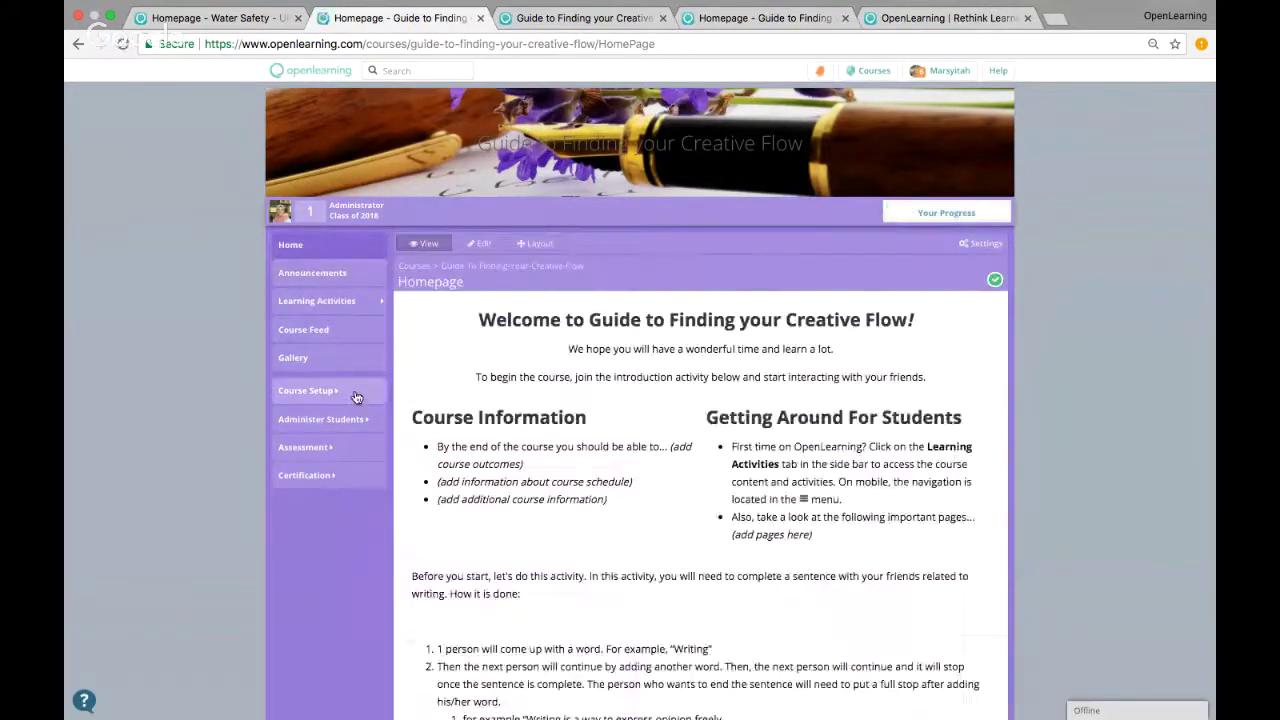
{"action": "left_click", "coordinate": [356, 396]}
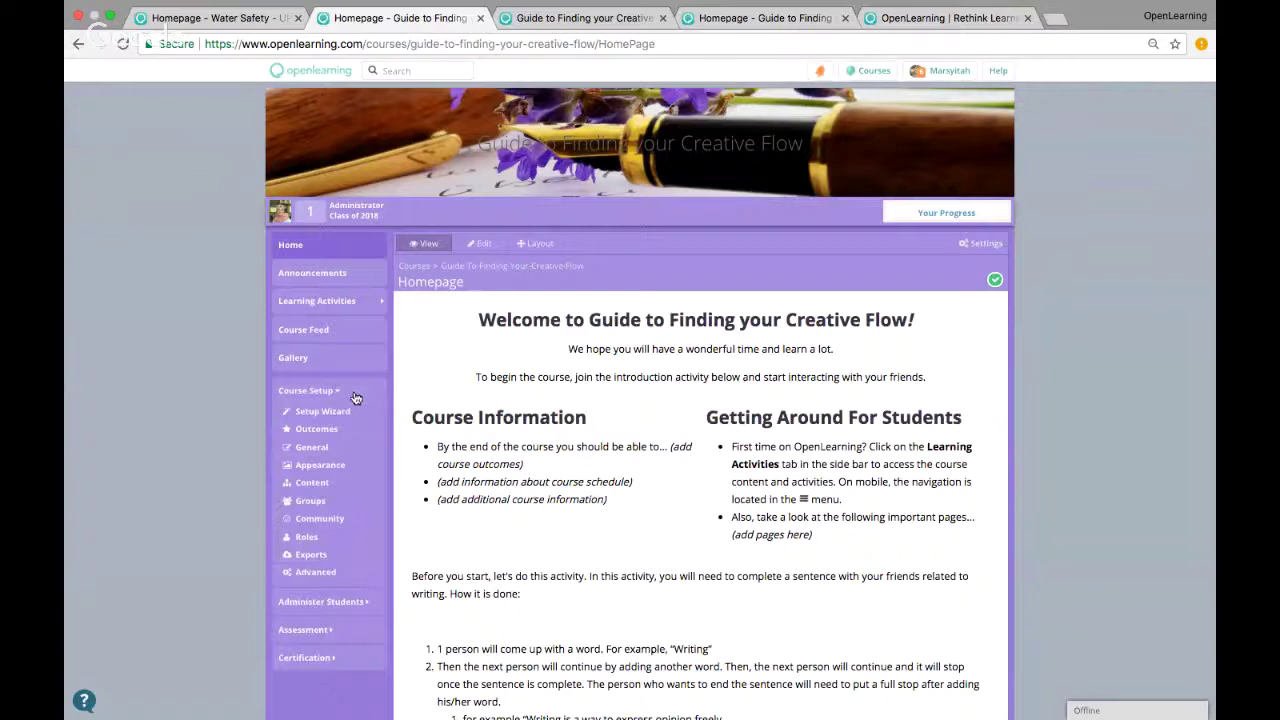
{"action": "left_click", "coordinate": [323, 456]}
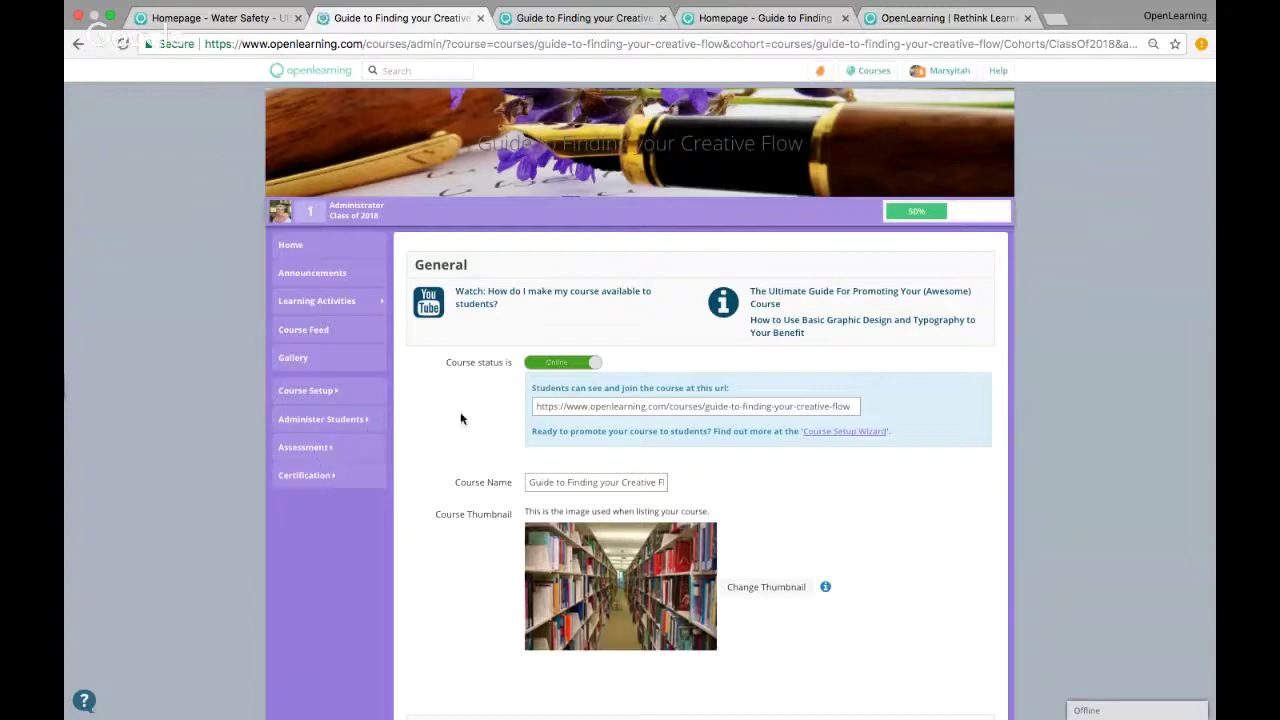
Examine who can enrol and when material is available in the Class of 2018 settings, and close them without saving
{"action": "scroll", "coordinate": [466, 418], "scroll_direction": "down", "scroll_amount": 2}
{"action": "scroll", "coordinate": [464, 421], "scroll_direction": "down", "scroll_amount": 1}
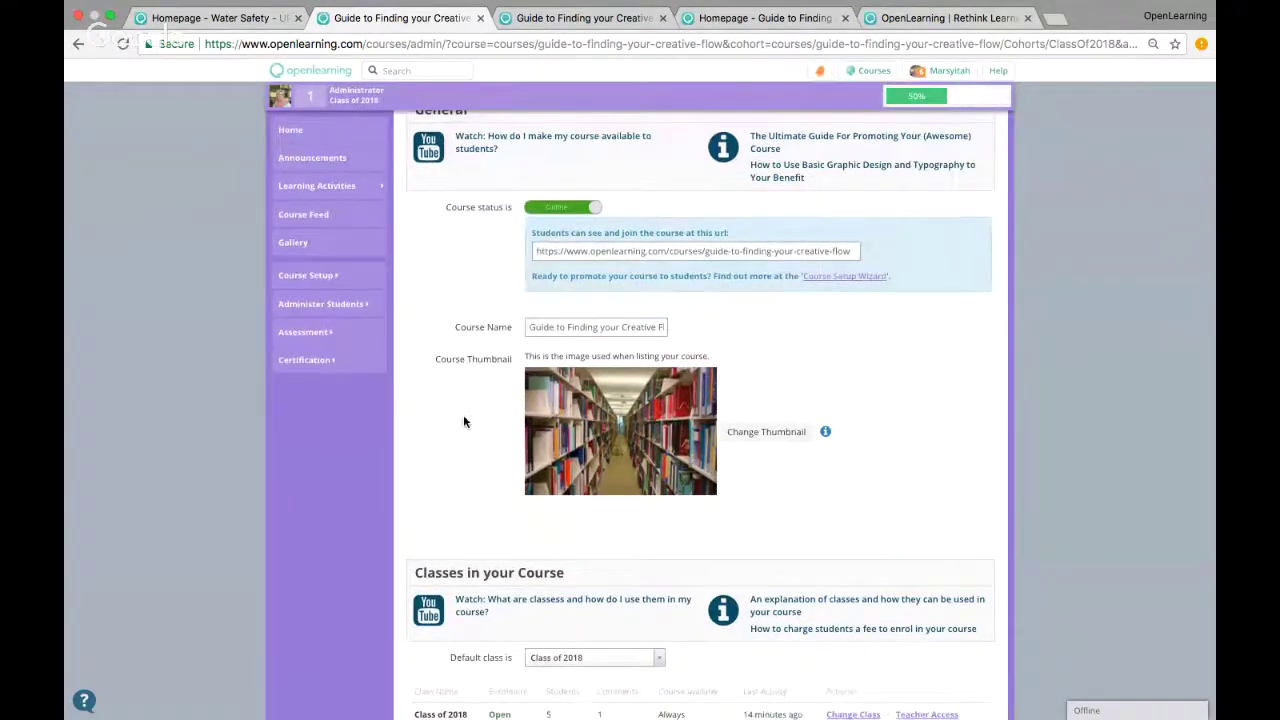
{"action": "scroll", "coordinate": [446, 418], "scroll_direction": "down", "scroll_amount": 3}
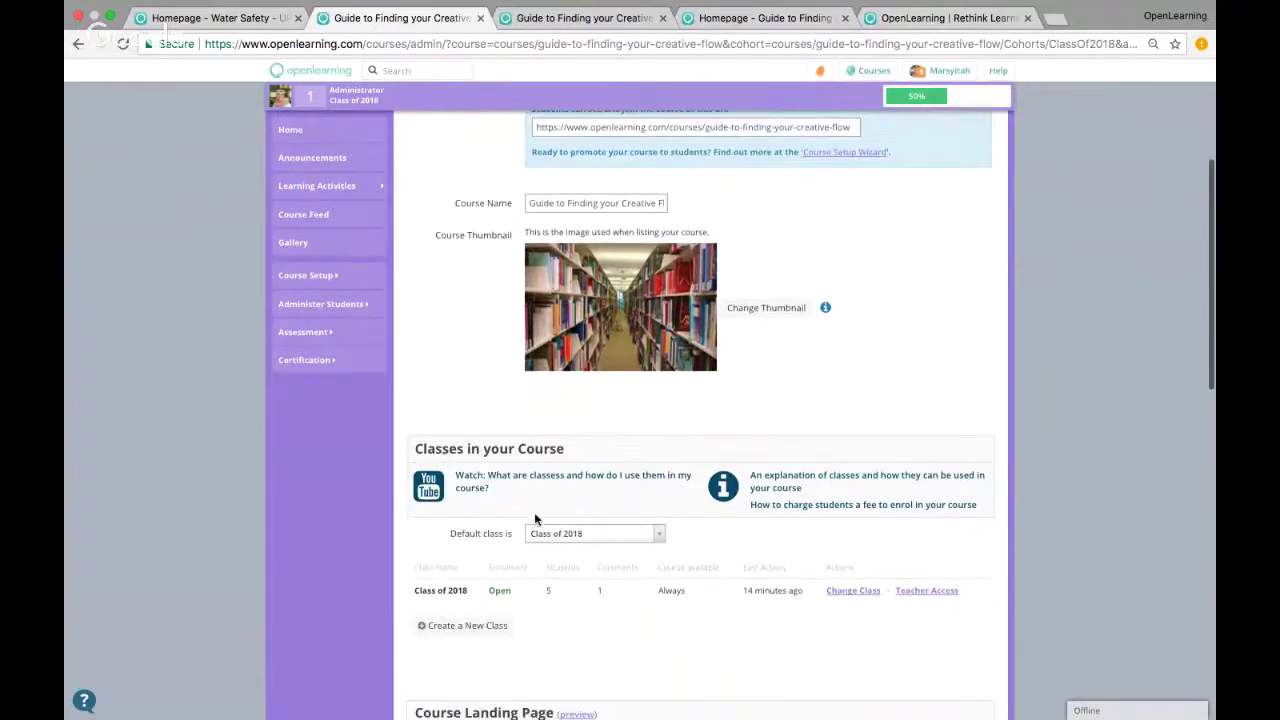
{"action": "scroll", "coordinate": [645, 540], "scroll_direction": "down", "scroll_amount": 2}
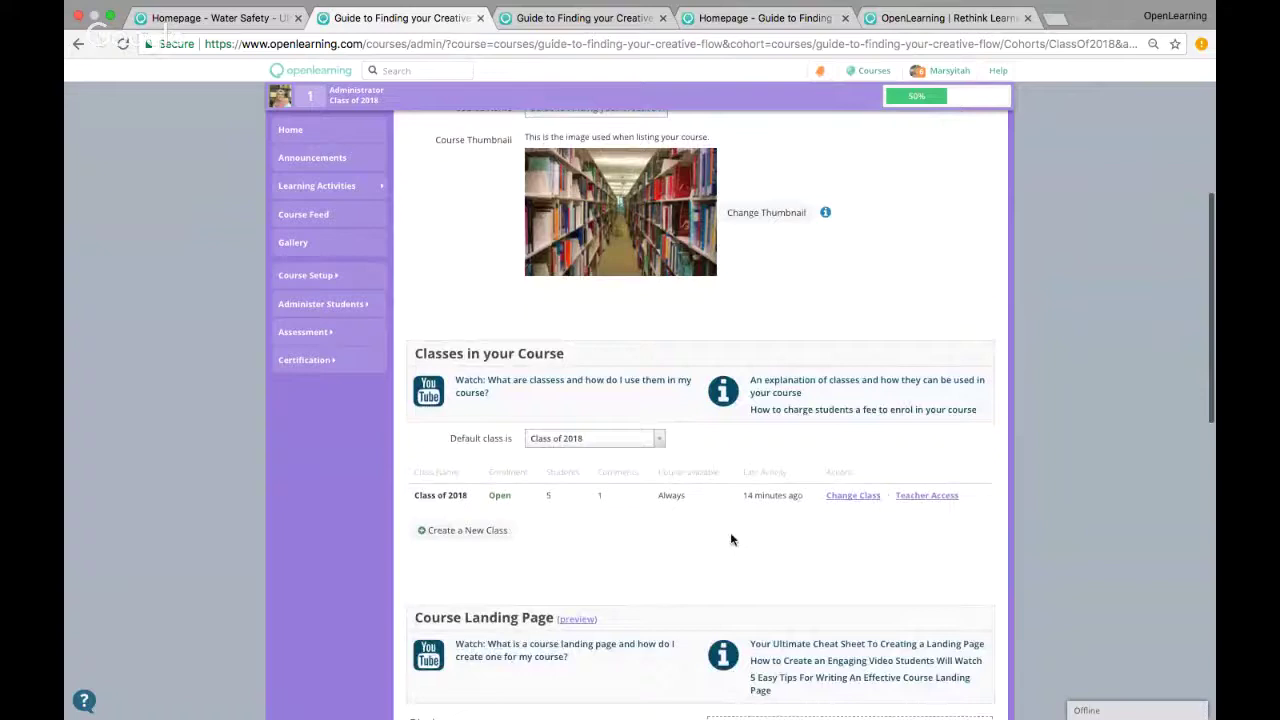
{"action": "left_click", "coordinate": [866, 497]}
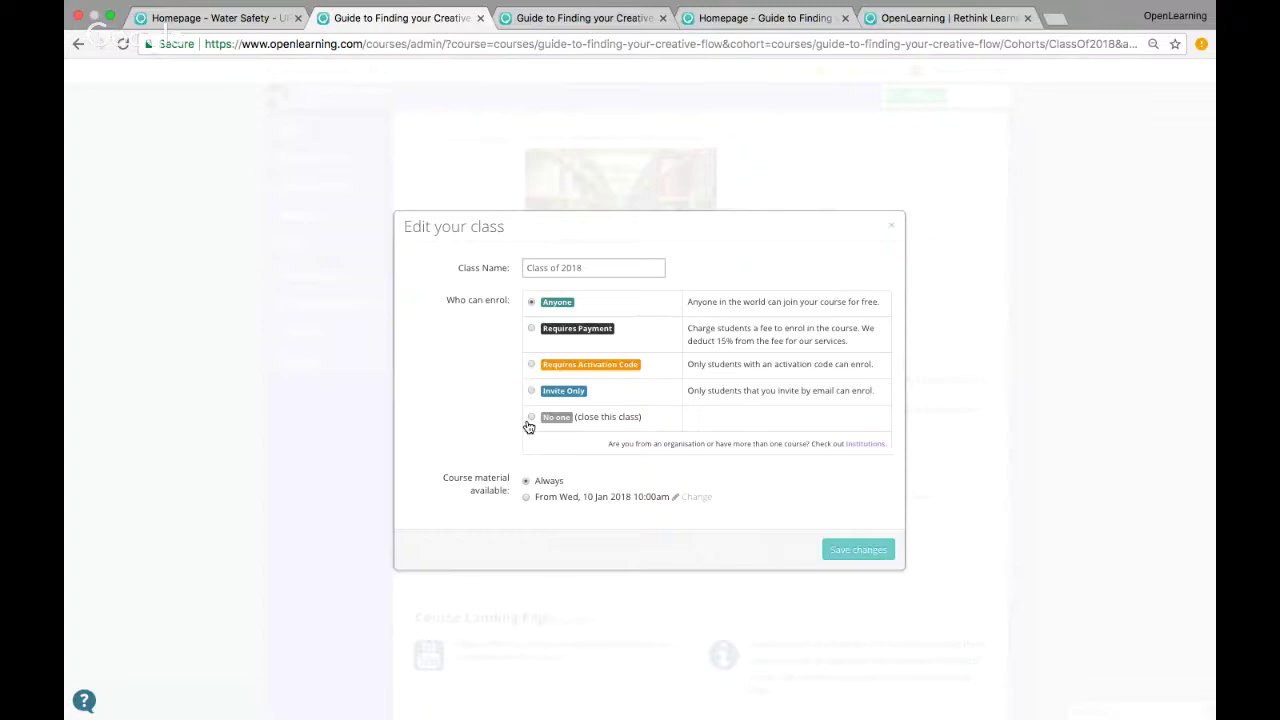
{"action": "left_click", "coordinate": [1050, 346]}
Go back from the General setup page to the course homepage
{"action": "scroll", "coordinate": [1050, 346], "scroll_direction": "down", "scroll_amount": 2}
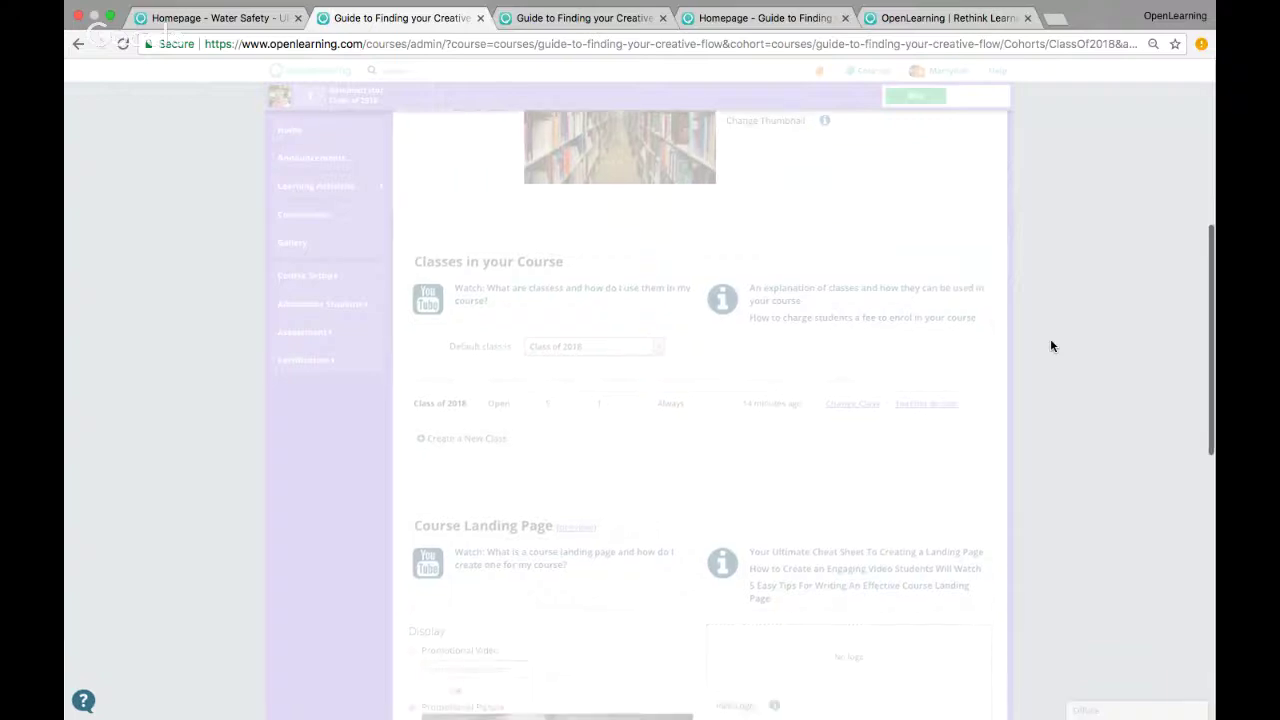
{"action": "scroll", "coordinate": [1050, 346], "scroll_direction": "left", "scroll_amount": 5}
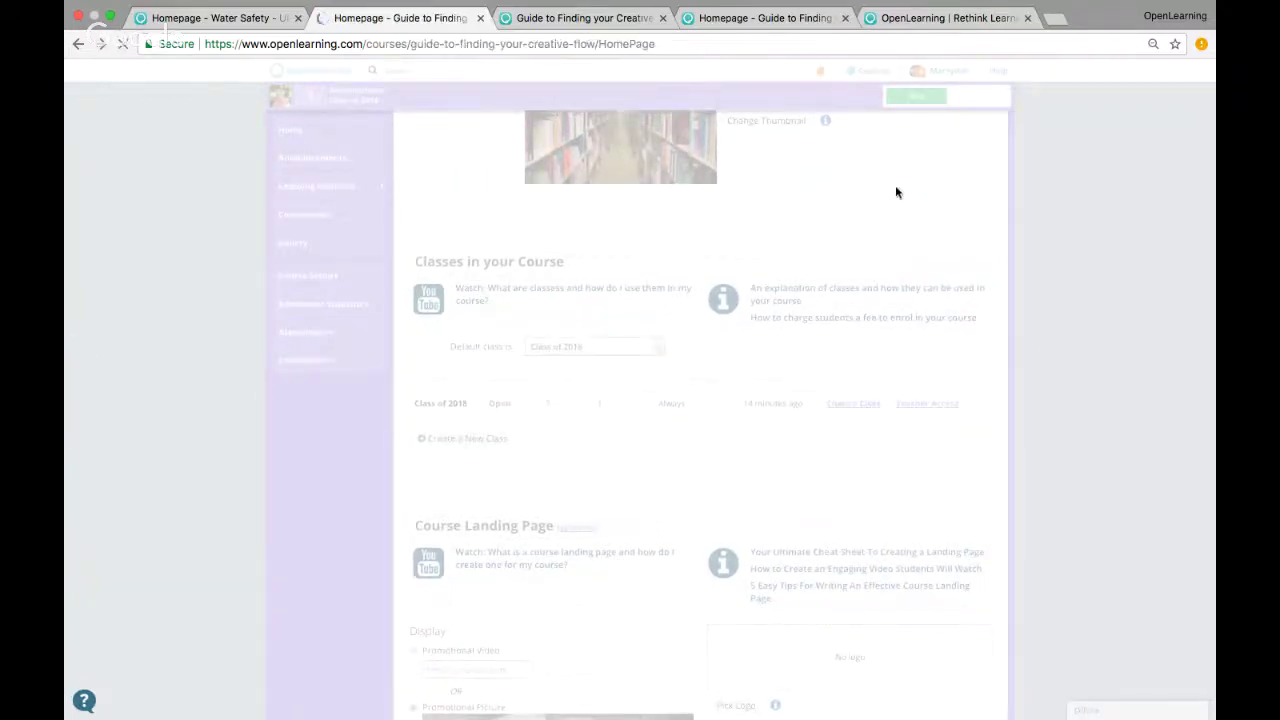